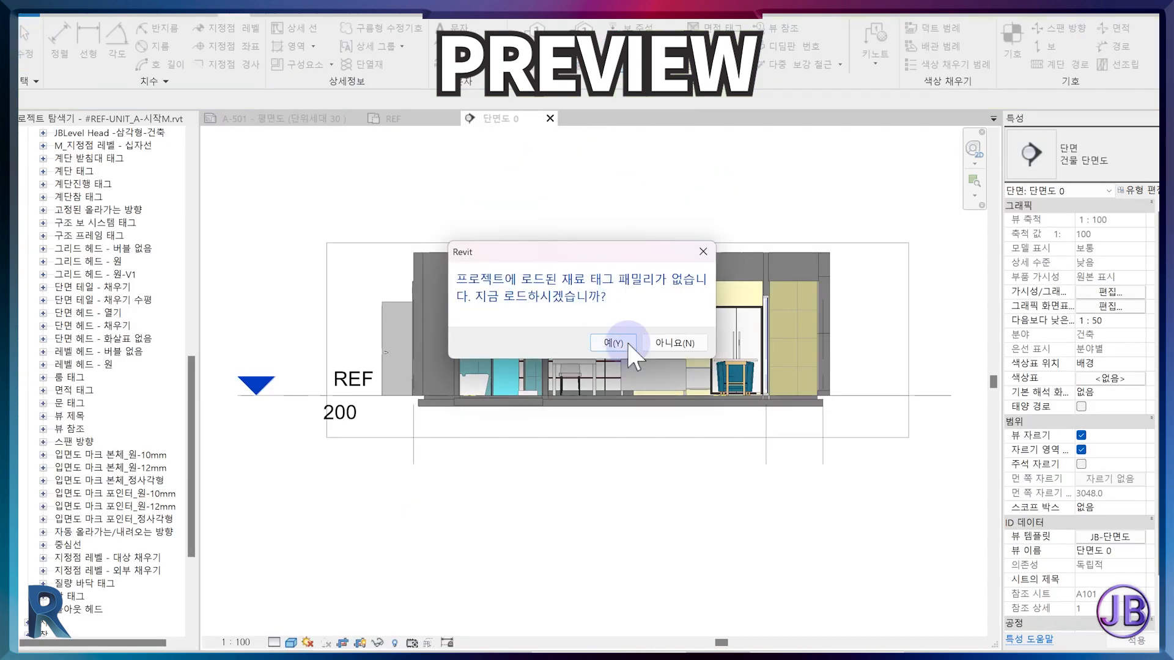
Load a material tag family into the project for tagging materials in section view 단면도 0
click(630, 346)
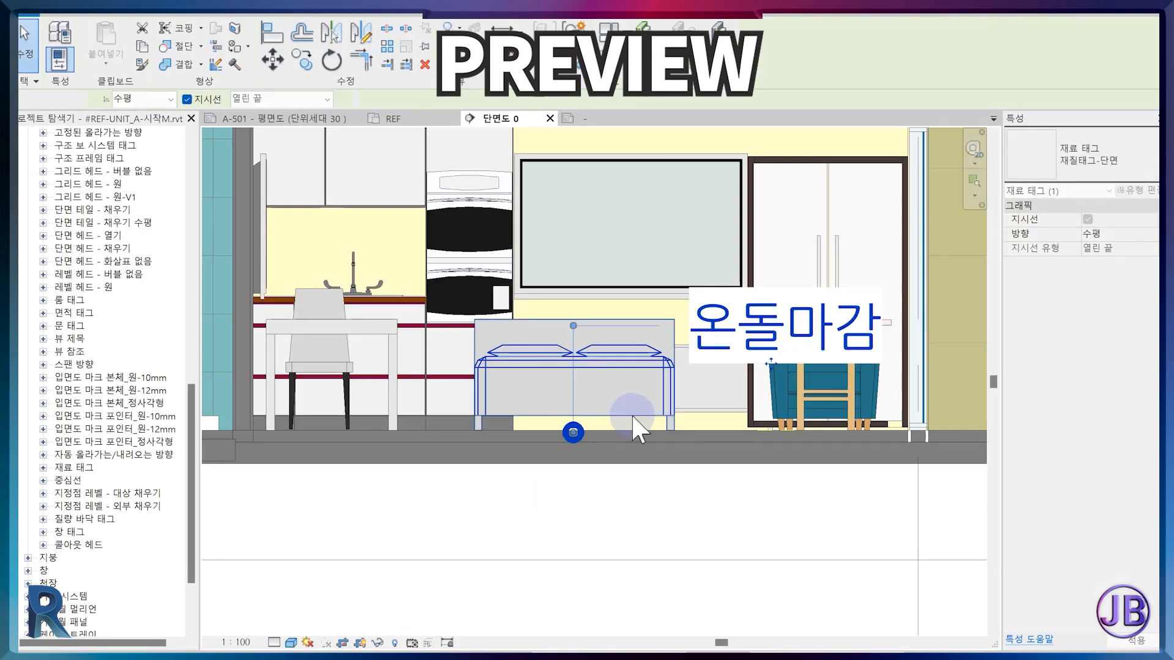
scroll(633, 427, down, 3)
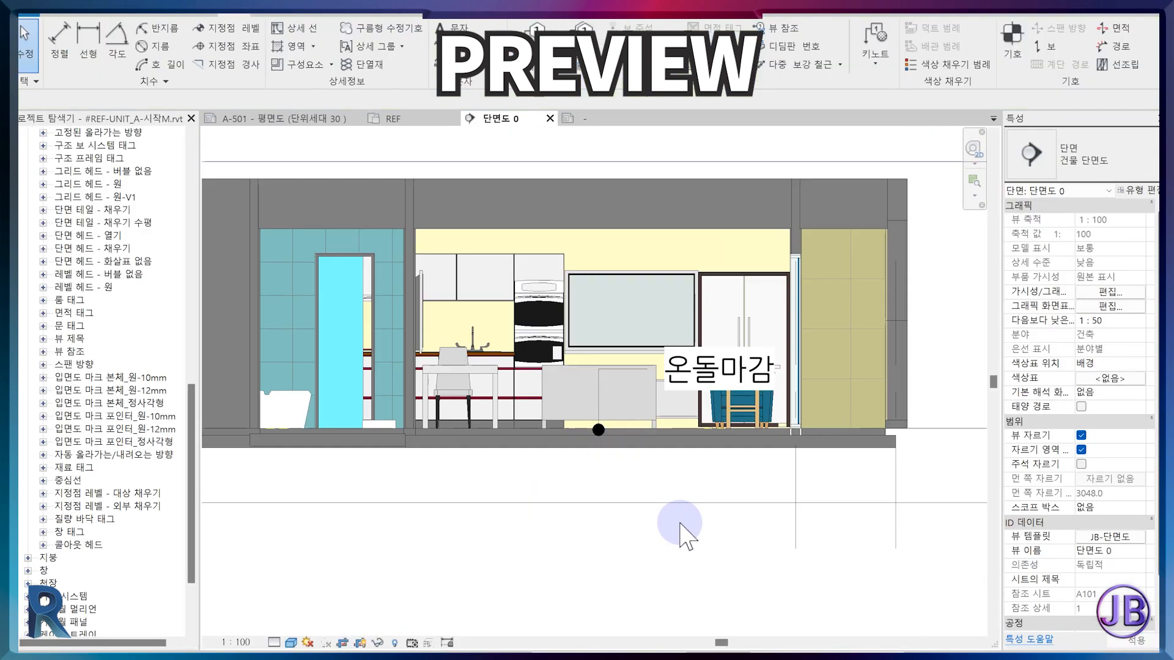
scroll(673, 544, down, 2)
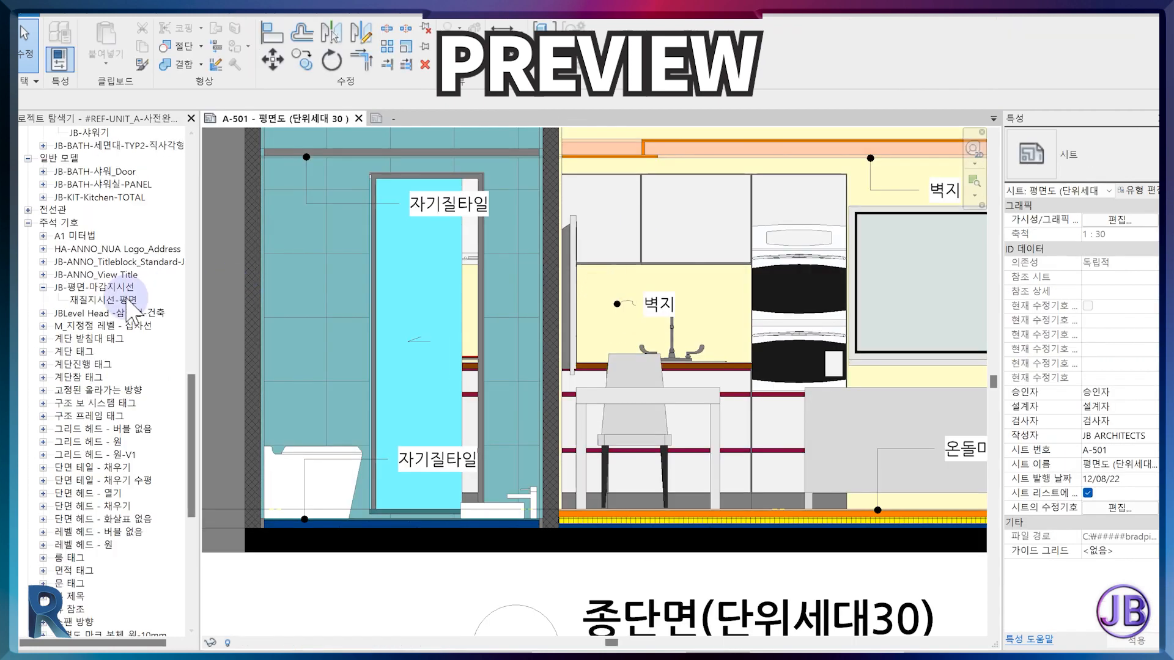
Draw lines beside the filled circle in the generic annotation family
click(23, 28)
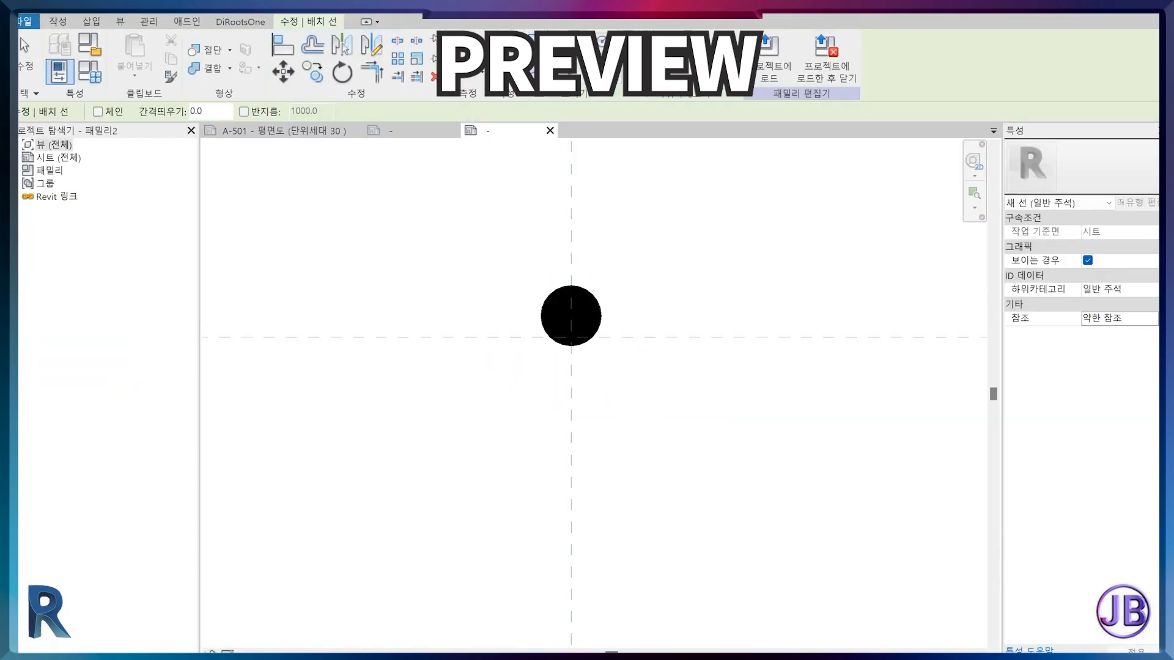
click(591, 300)
click(678, 301)
scroll(684, 297, up, 3)
click(608, 282)
click(672, 304)
click(757, 306)
click(714, 322)
key(Escape)
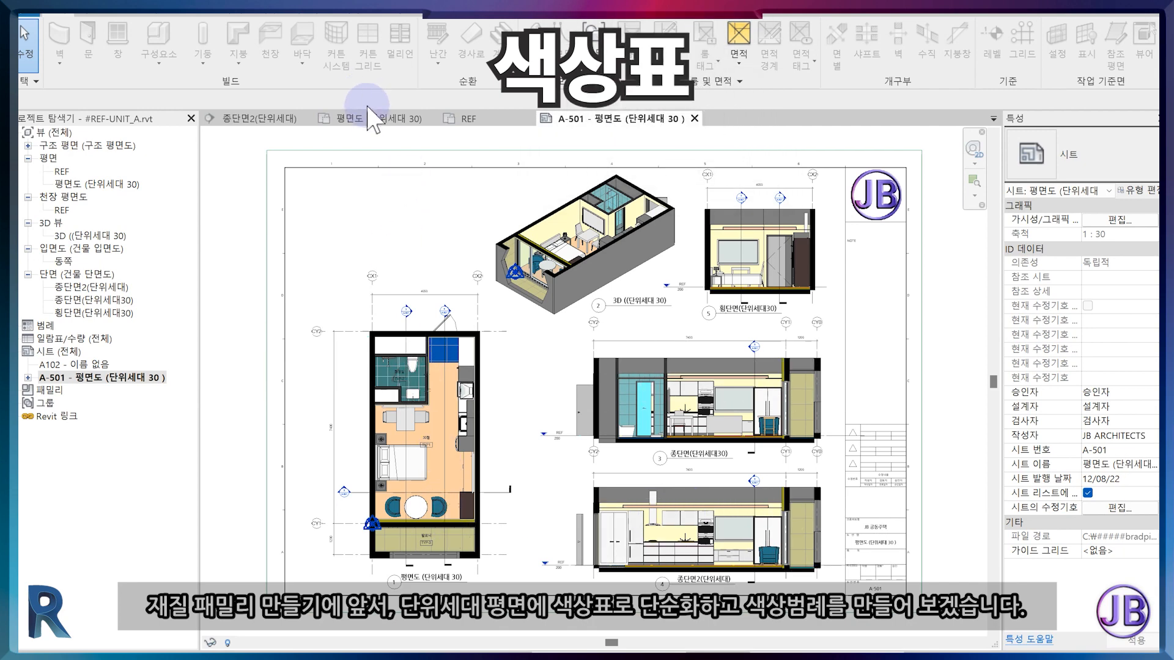
In floor plan 평면도 (단위세대 30), change the 30형 room tag to the type 면적이 있는 룸 태그
click(372, 119)
click(546, 395)
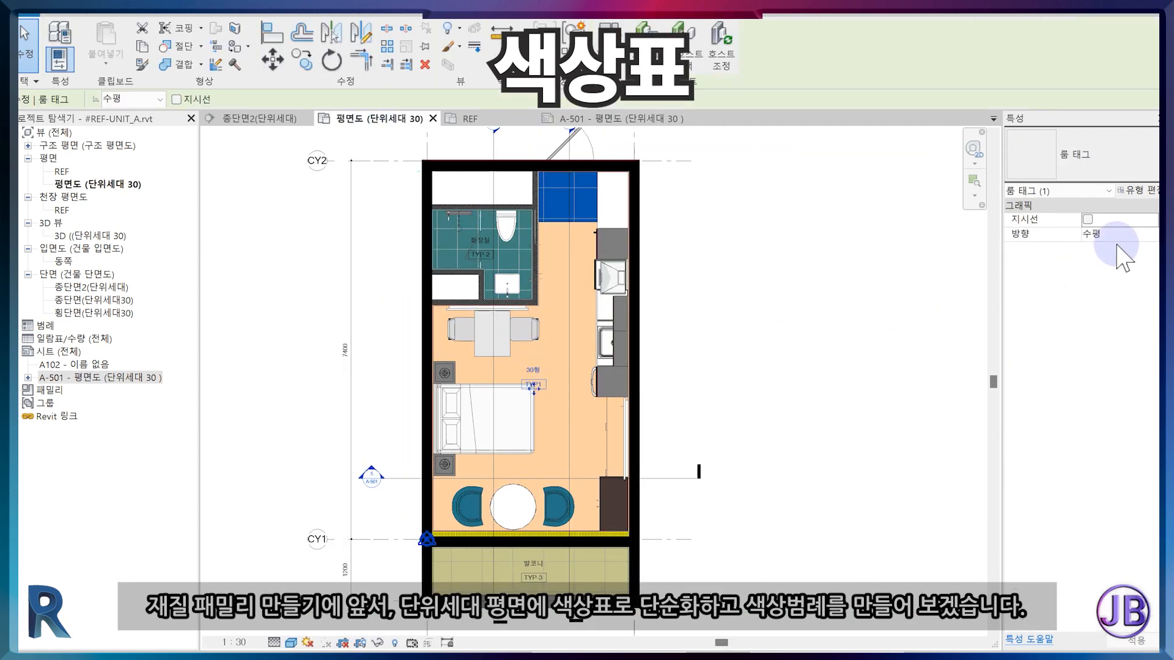
click(1124, 173)
click(1061, 234)
click(714, 321)
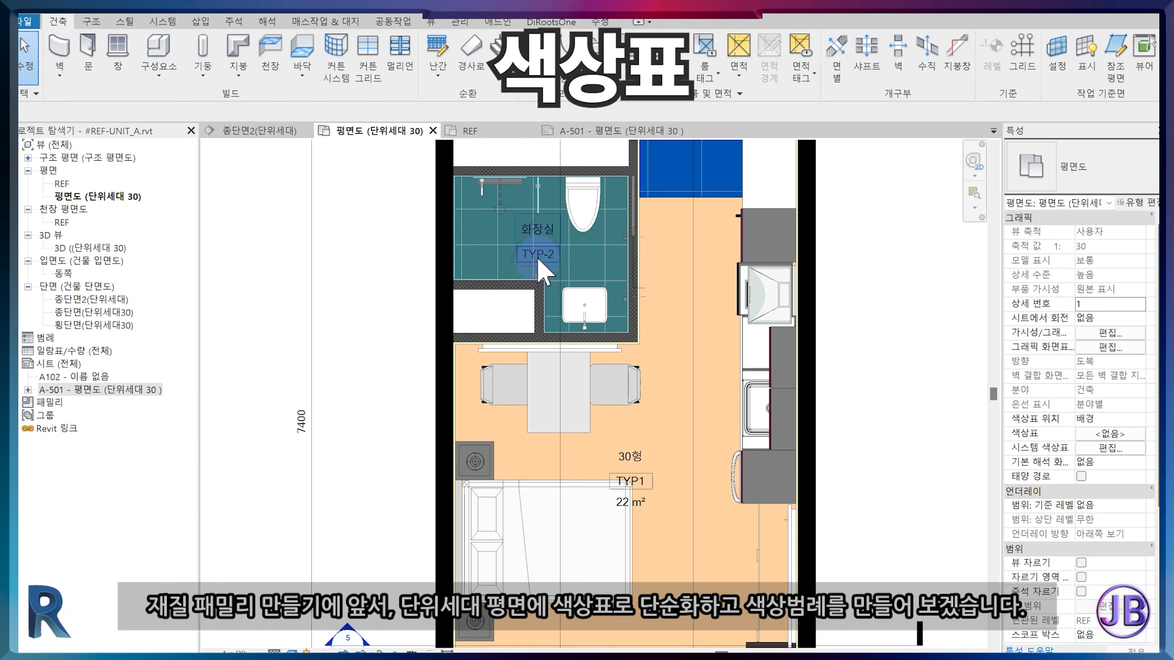
Change the 화장실 room tag to the type 면적이 있는 룸 태그
click(537, 256)
click(1076, 171)
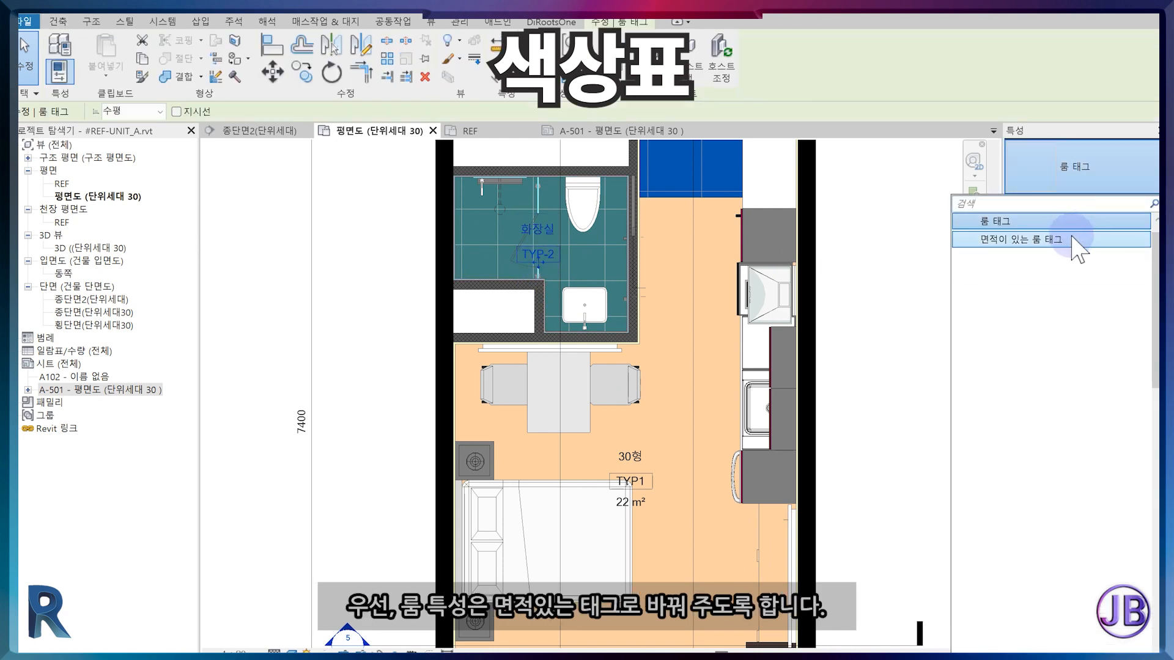
click(1040, 240)
click(930, 282)
scroll(498, 349, up, 5)
scroll(474, 358, down, 3)
scroll(474, 358, down, 4)
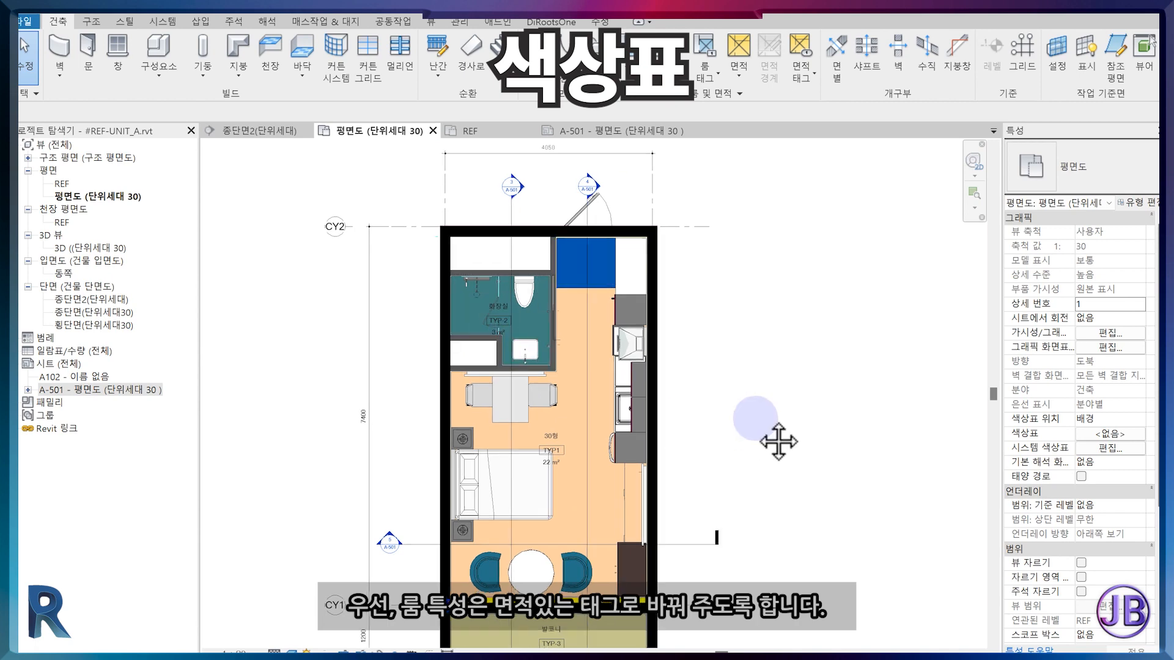
Place a color fill legend outside the plan's upper right corner, using space type 룸 and color scheme 구성표 1
click(233, 21)
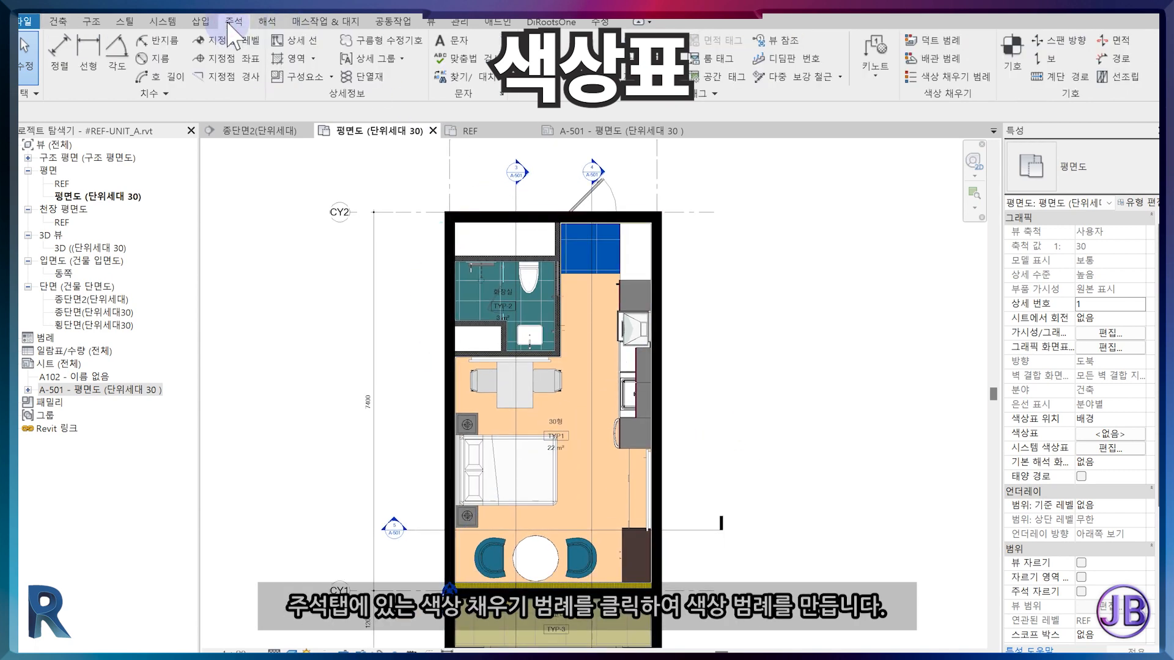
click(944, 80)
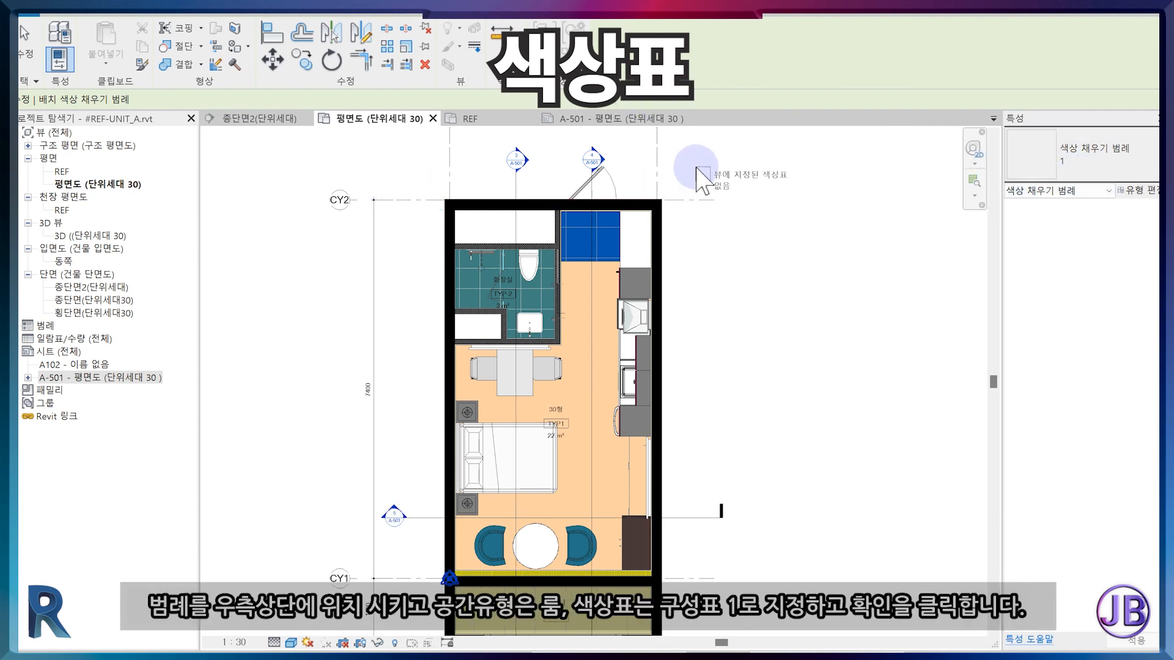
click(696, 167)
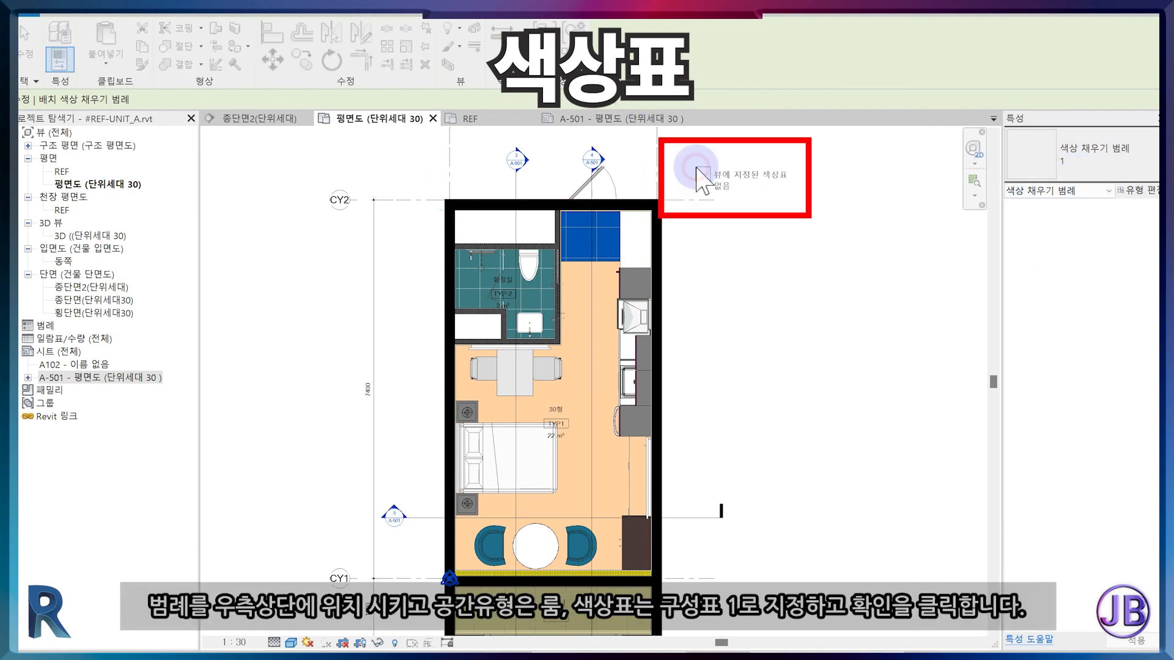
click(580, 326)
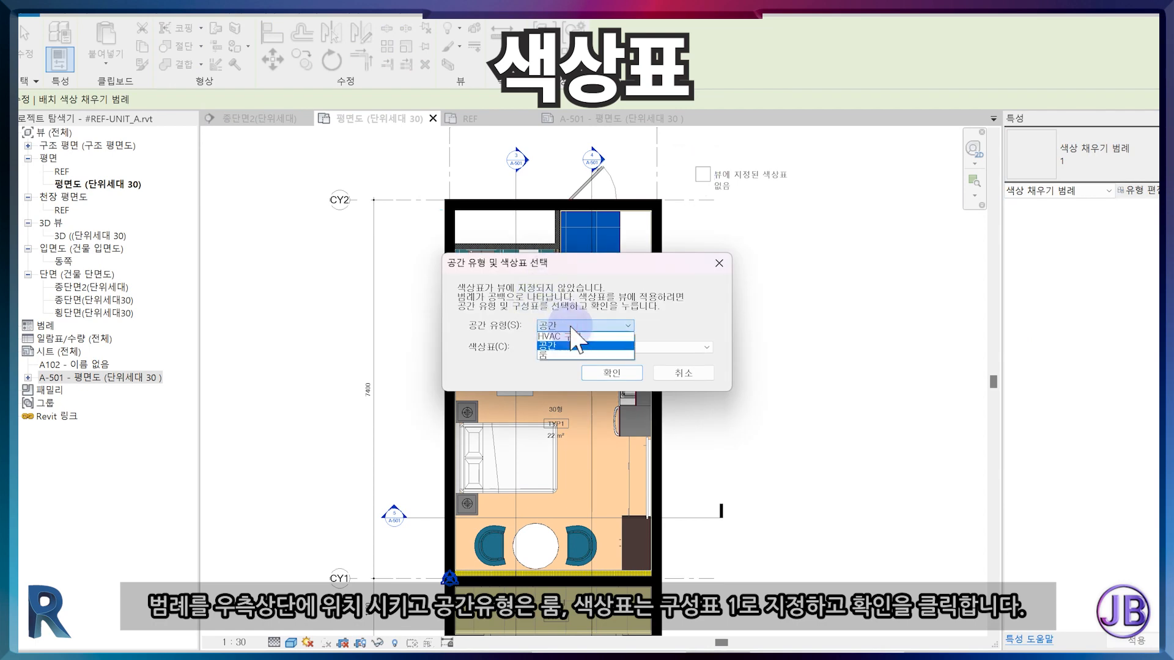
click(573, 354)
click(578, 348)
click(581, 366)
click(600, 375)
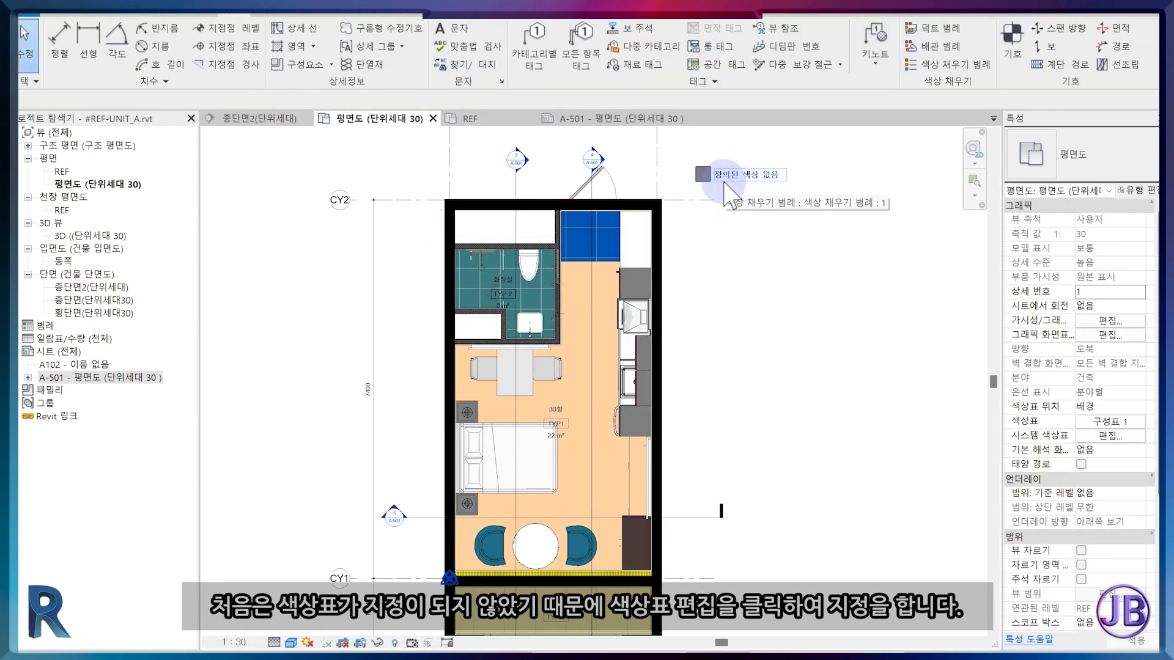
Edit the legend's color scheme 구성표 1 in the 룸 category so that rooms are colored by 이름
click(728, 178)
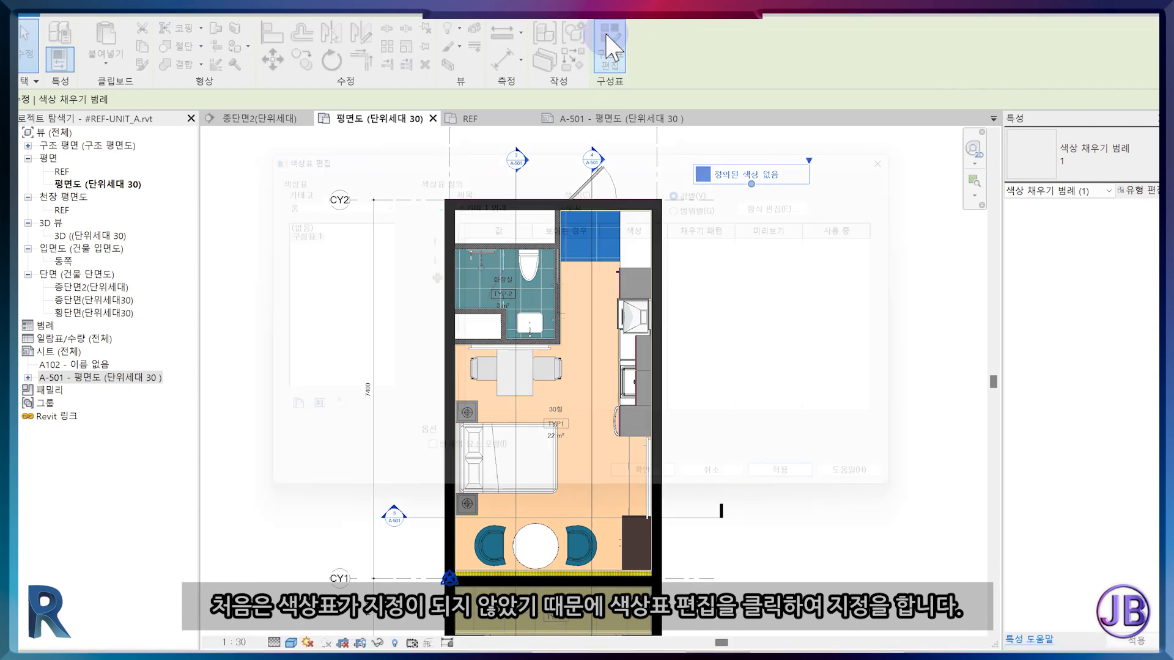
click(610, 58)
click(288, 228)
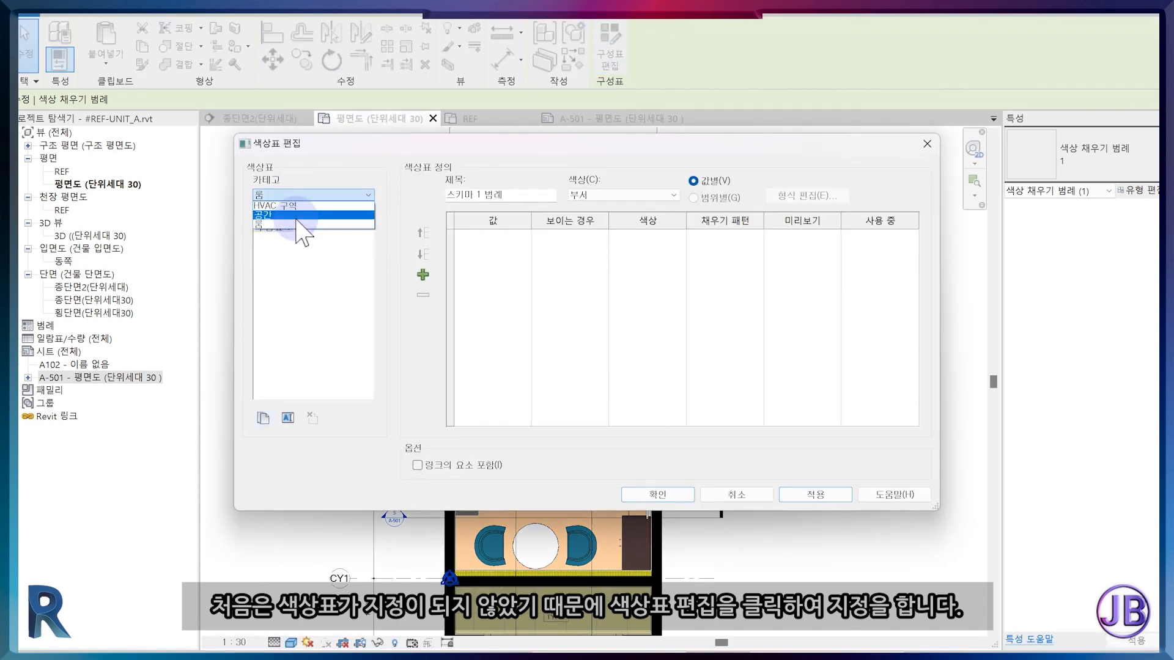
click(639, 194)
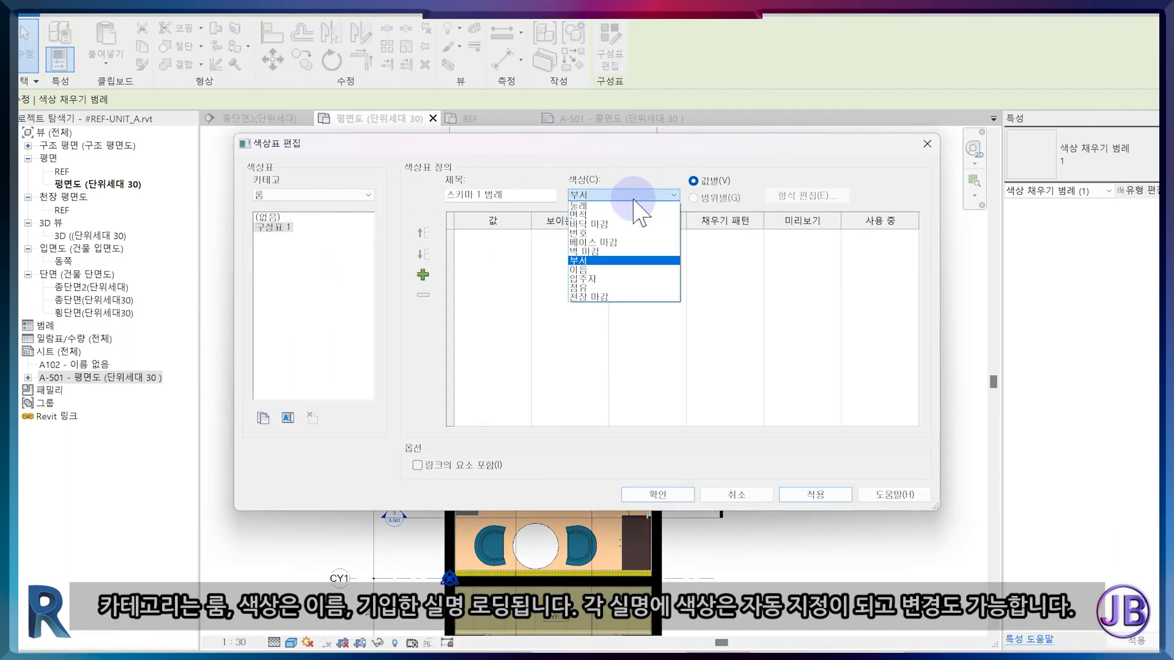
click(617, 270)
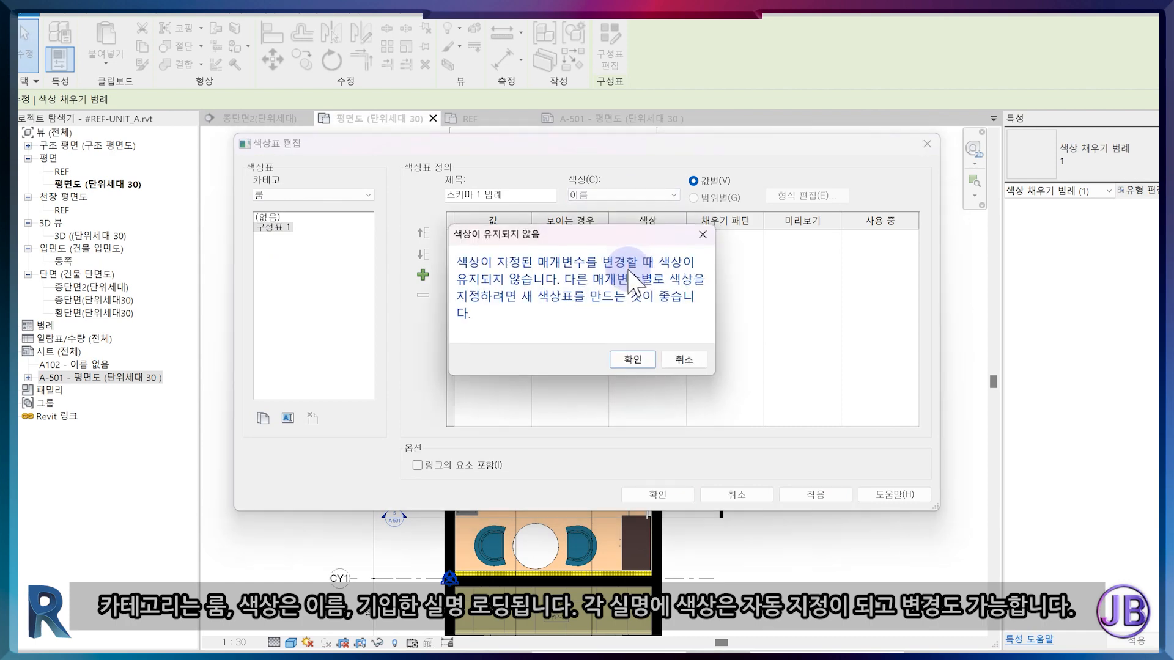
click(636, 362)
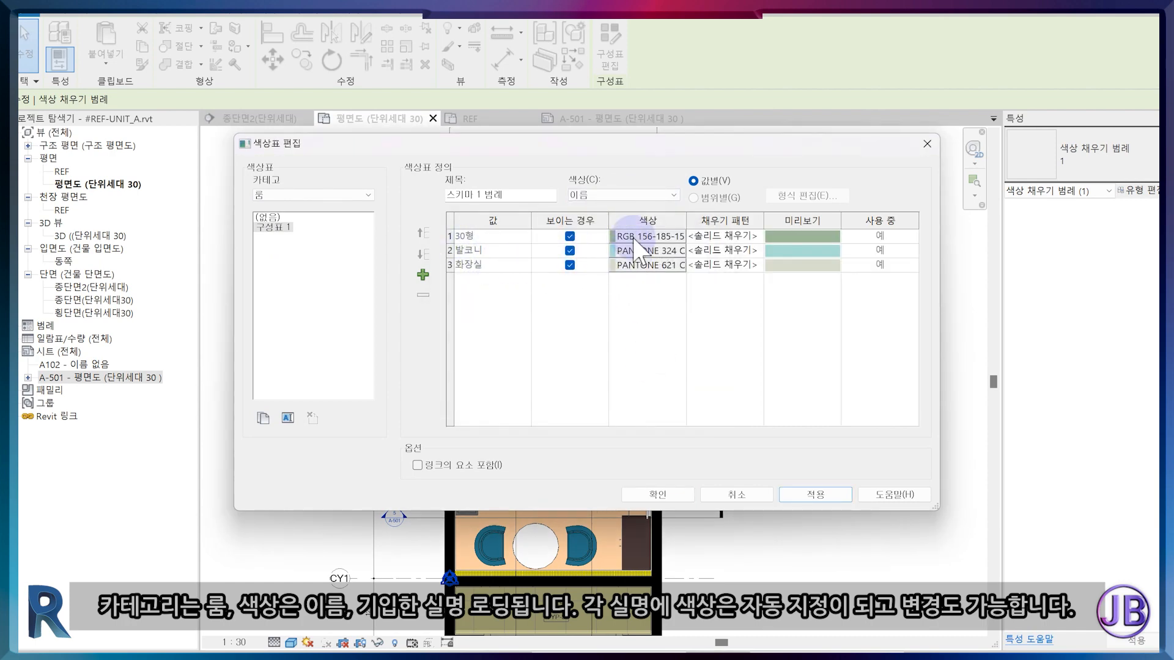
Set the 30형 room's color in the scheme to peach RGB 255-192-162
click(633, 238)
click(437, 259)
click(764, 245)
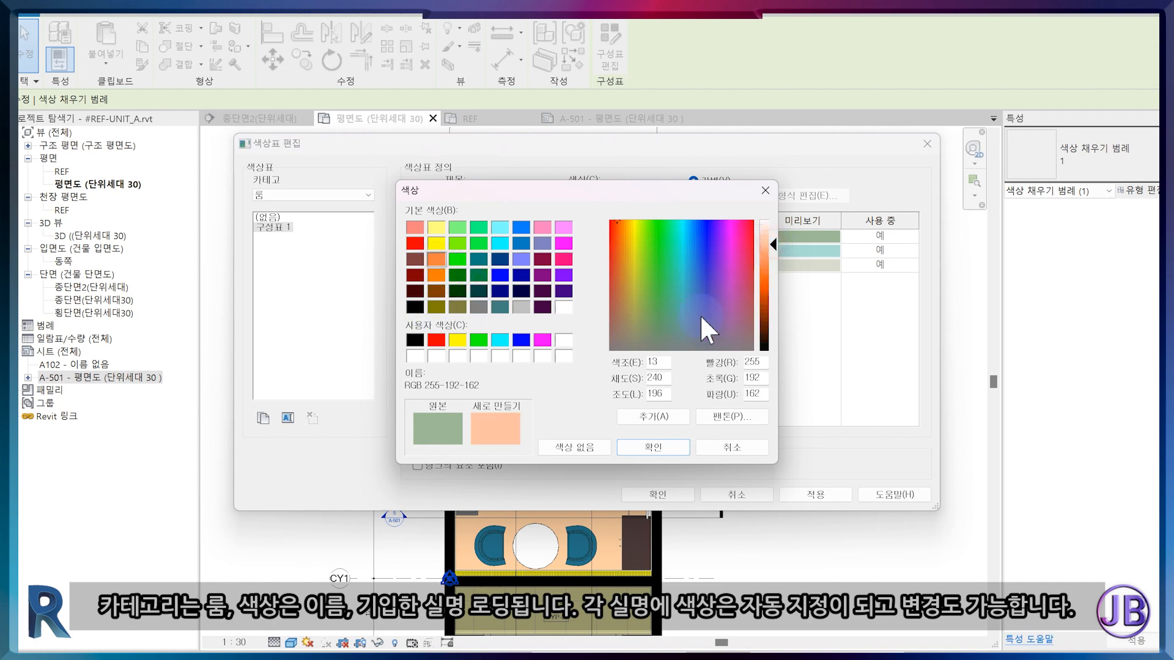
click(653, 447)
Set the 발코니 color to olive RGB 128-128-000 and the 화장실 color to a basic blue, and accept the scheme
click(651, 252)
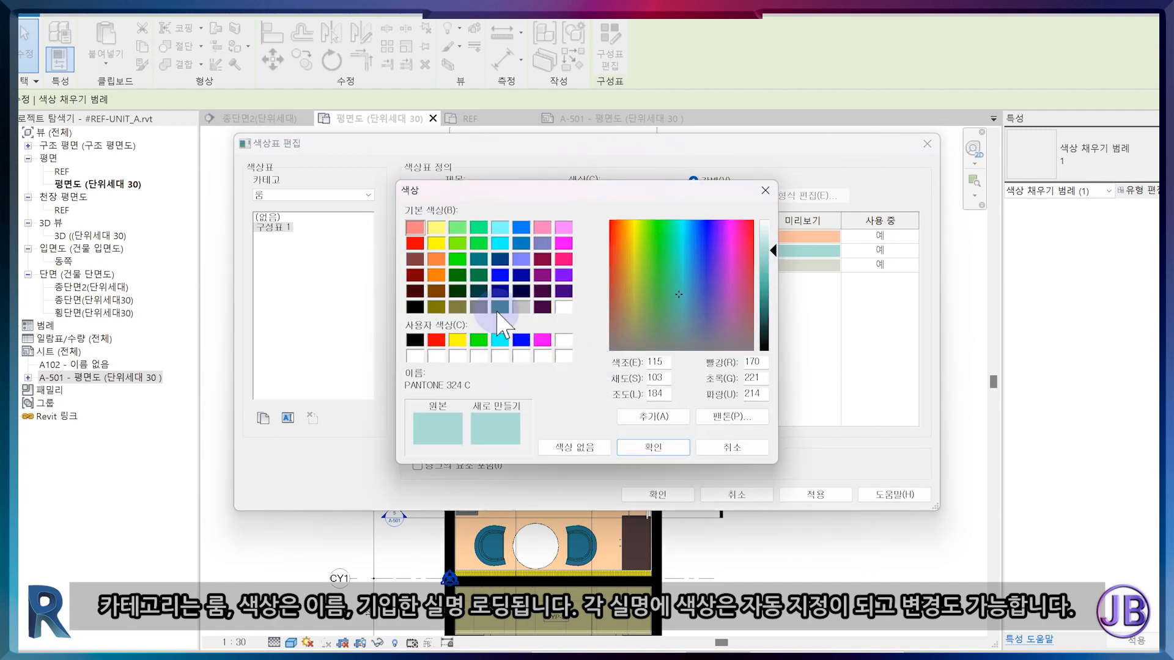
click(436, 307)
click(642, 447)
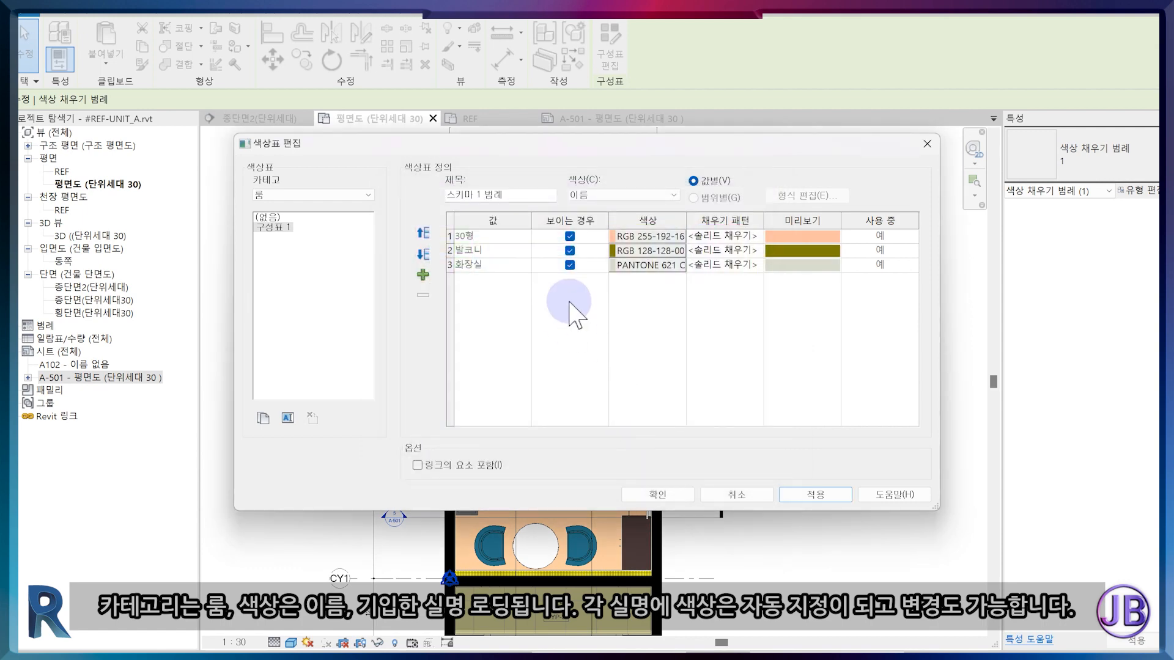
click(647, 266)
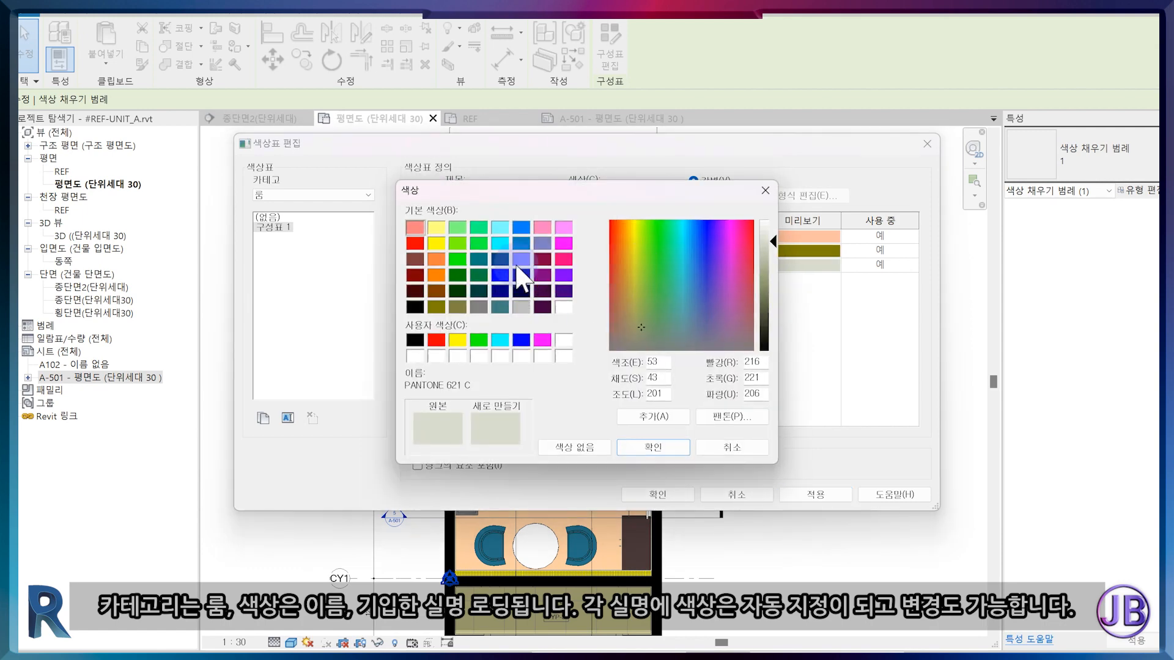
click(521, 243)
click(641, 449)
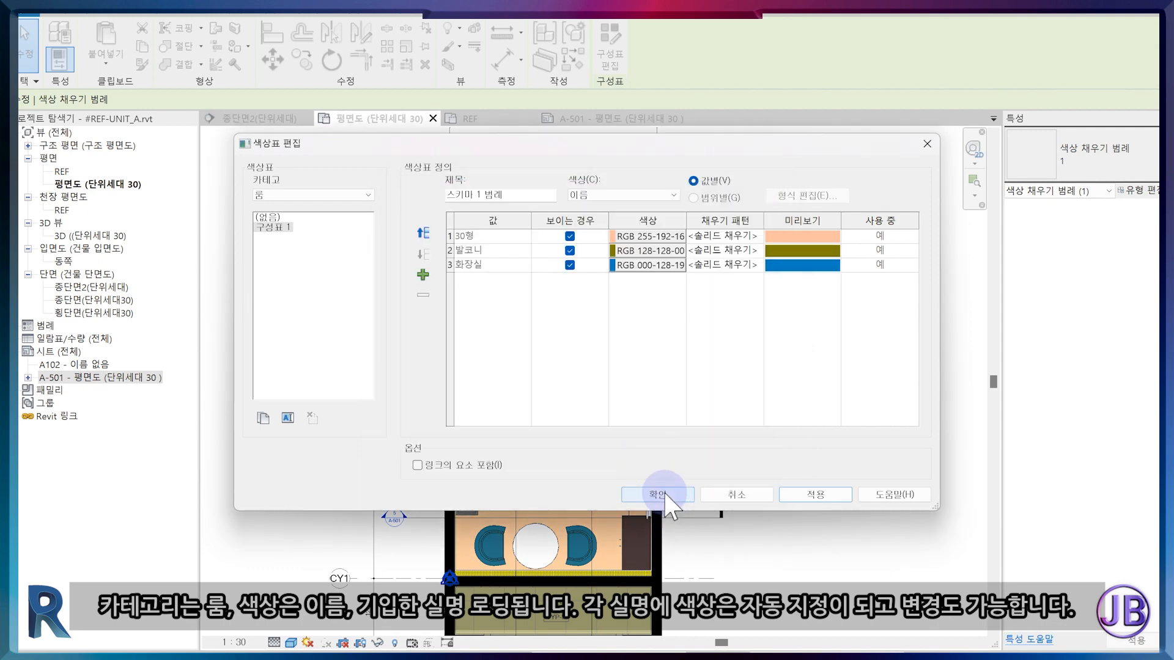
click(664, 493)
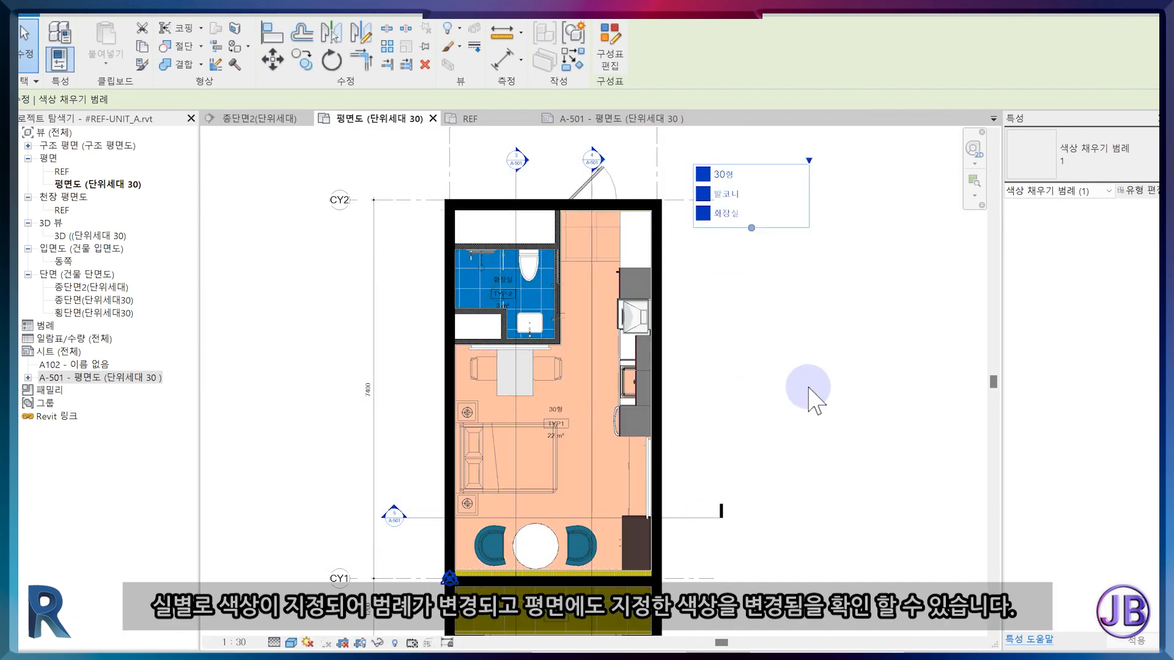
click(813, 399)
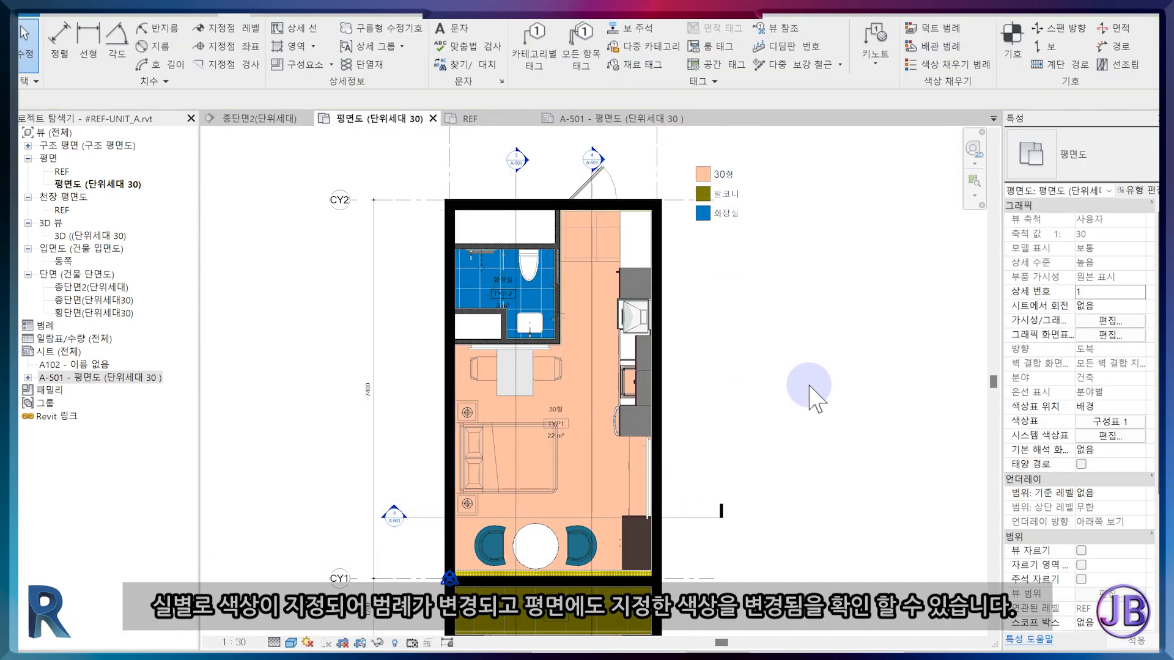
click(739, 226)
click(756, 257)
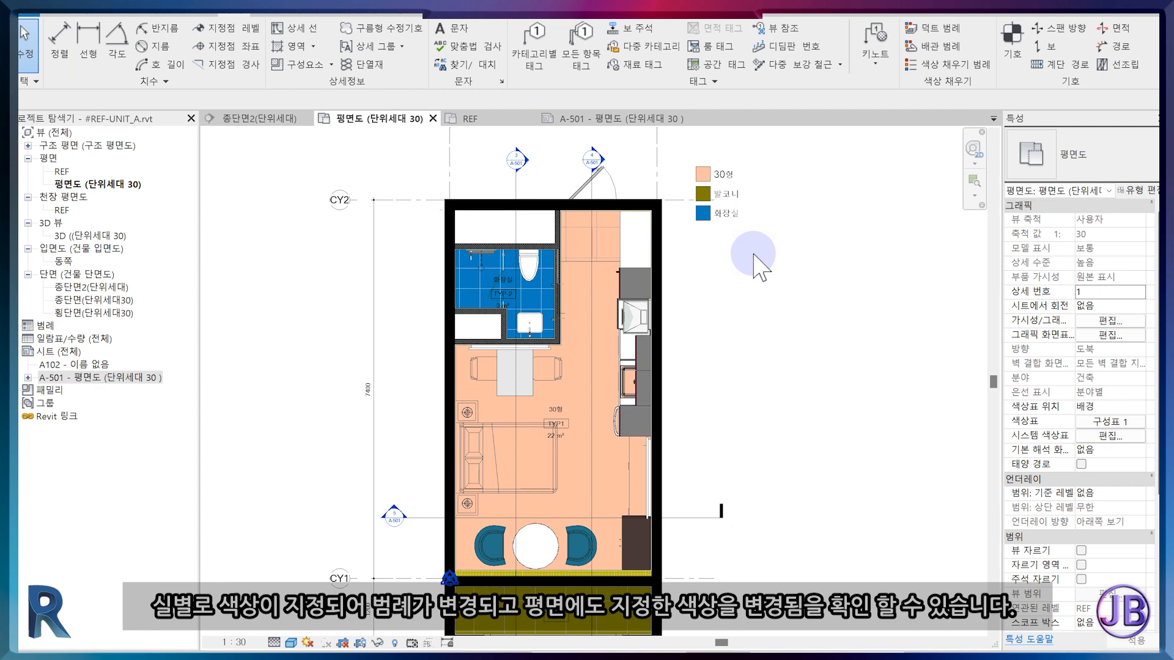
Reopen the legend's color scheme and set the 30형 room to no color, applying the change
scroll(756, 257, down, 1)
click(720, 196)
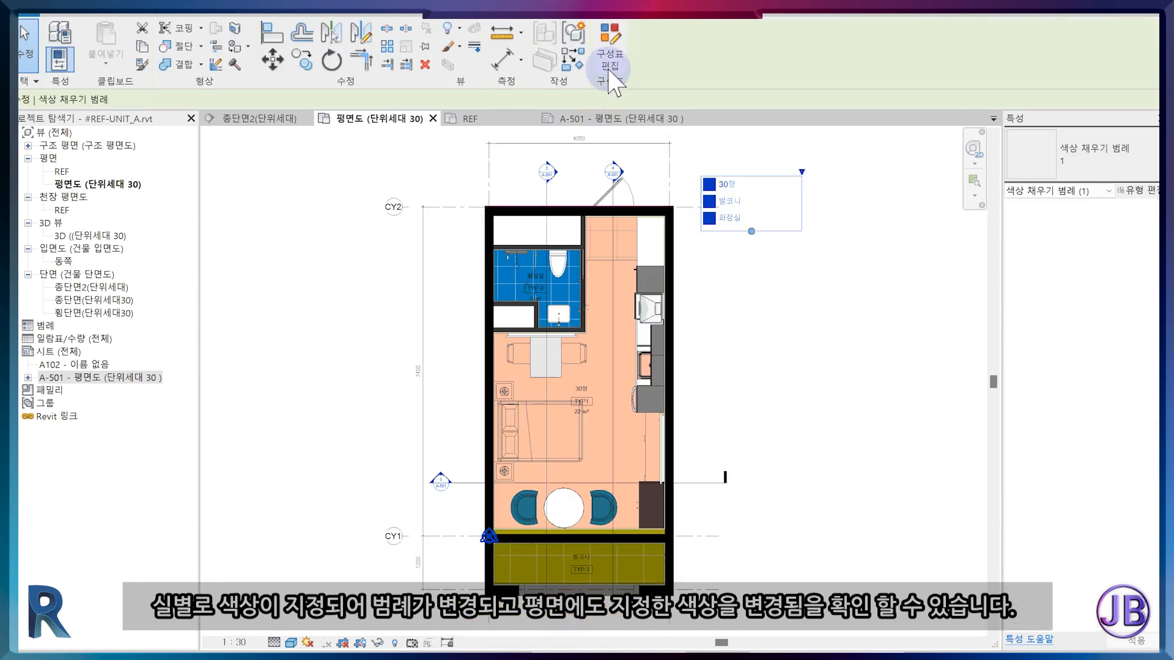
click(610, 55)
click(630, 236)
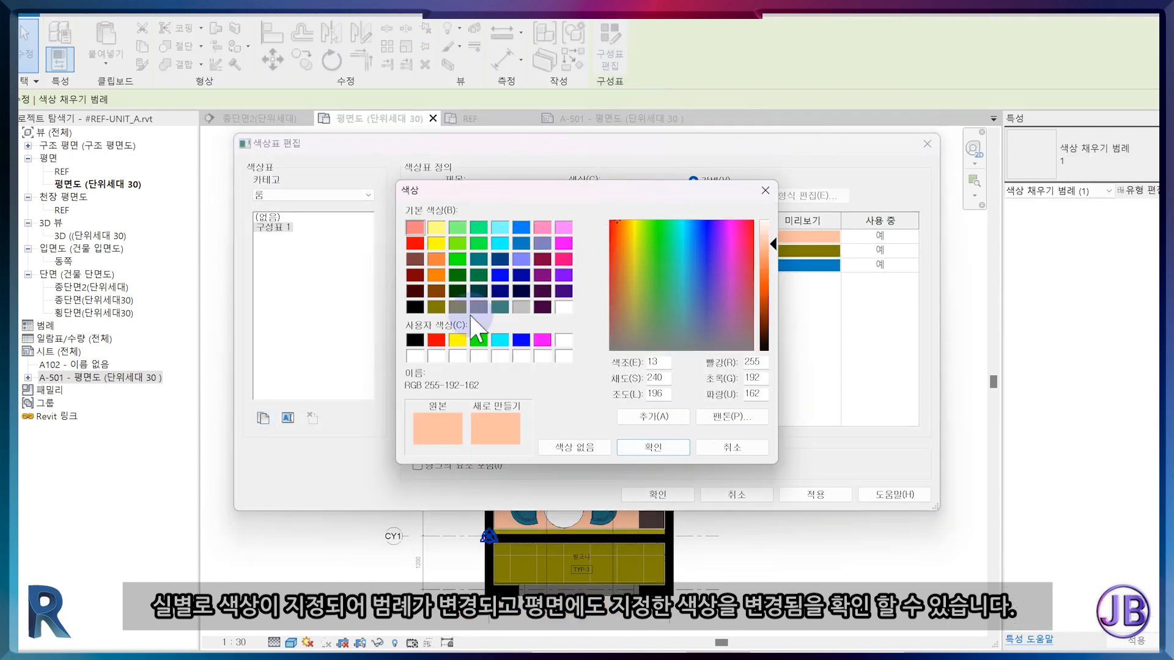
click(595, 448)
click(805, 495)
click(657, 494)
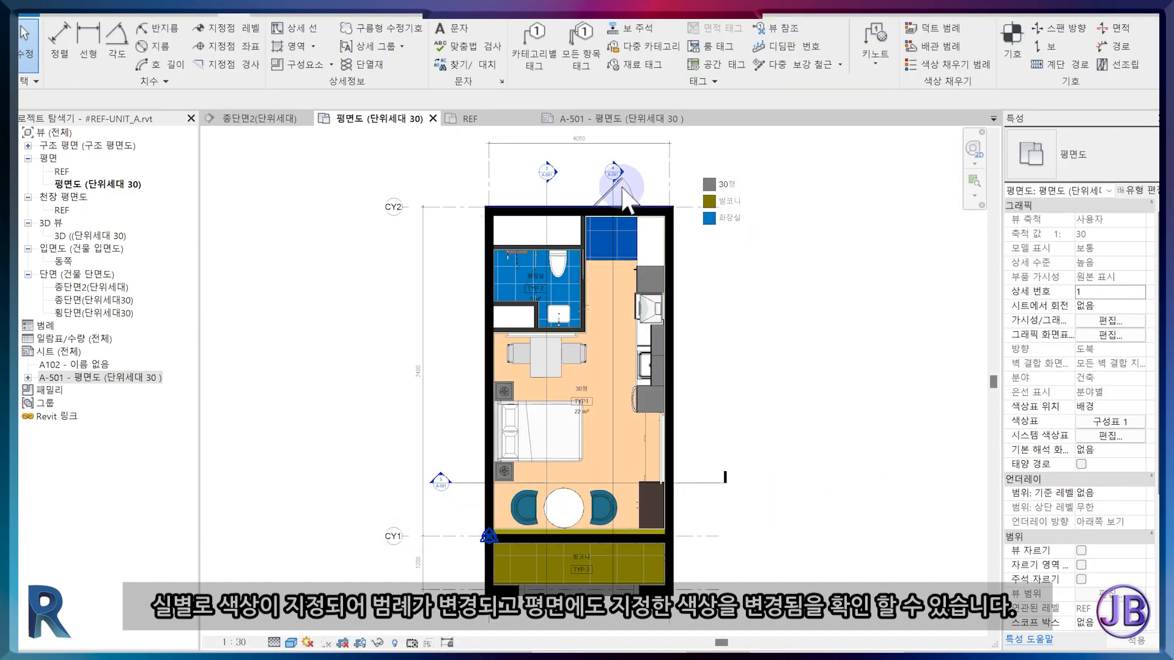
Move the color fill legend down so it sits beside the upper part of the plan
click(729, 178)
drag(736, 173, 741, 226)
click(801, 356)
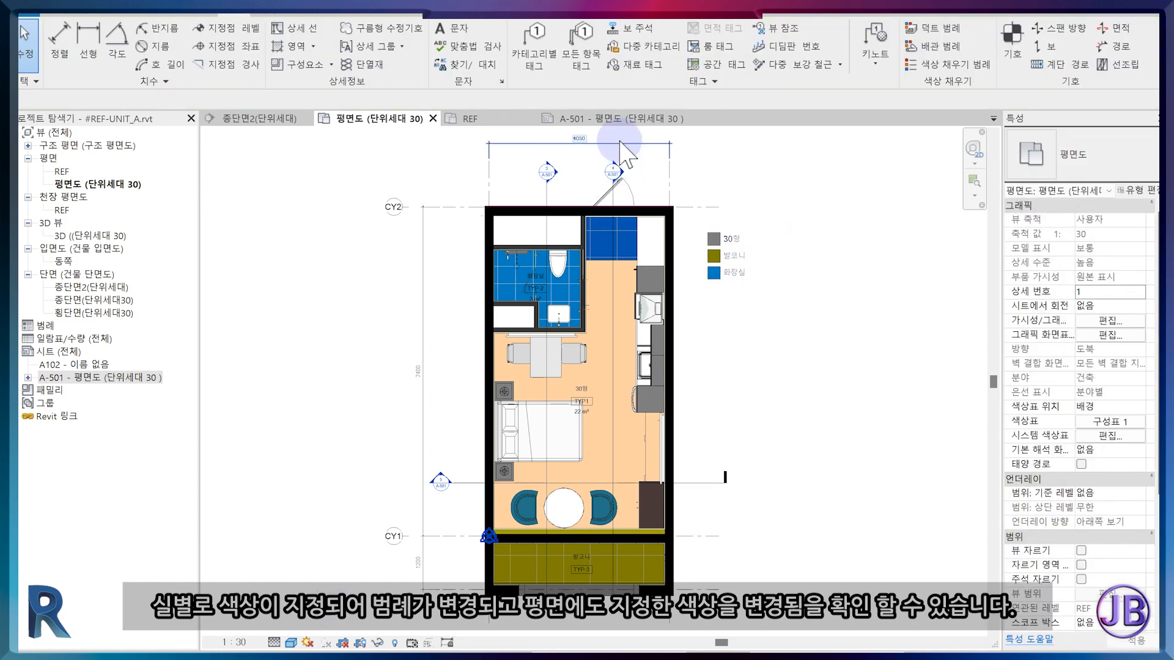
Open sheet A-501 and check how the colored plan and its legend look on it
click(569, 118)
scroll(450, 336, up, 1)
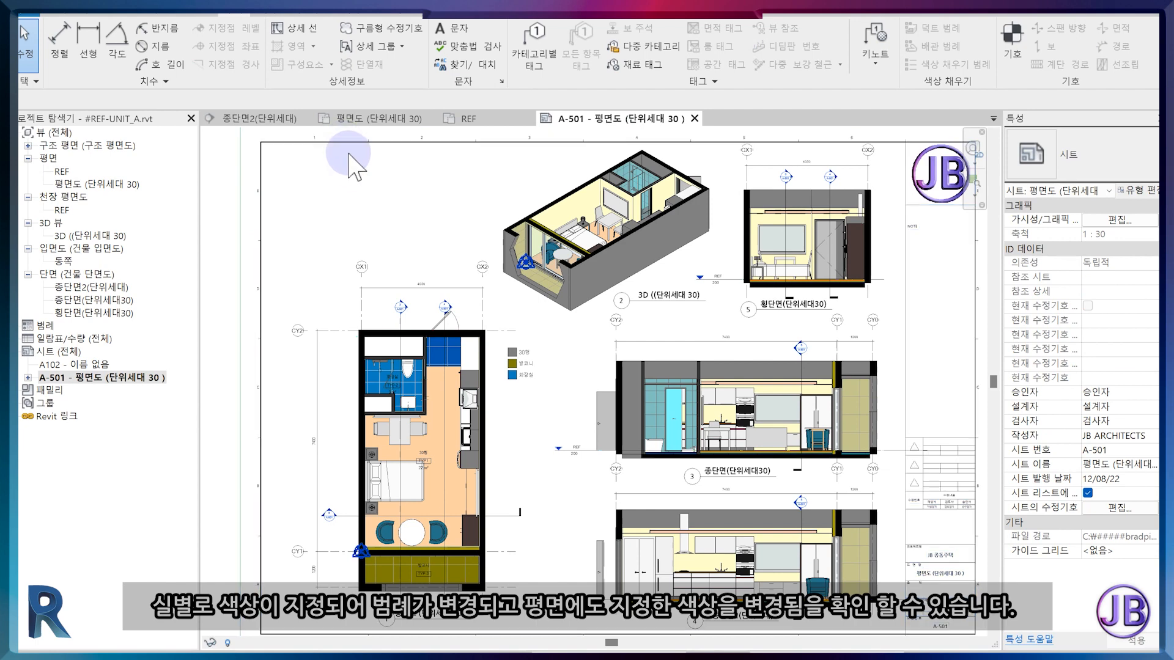
scroll(348, 157, down, 1)
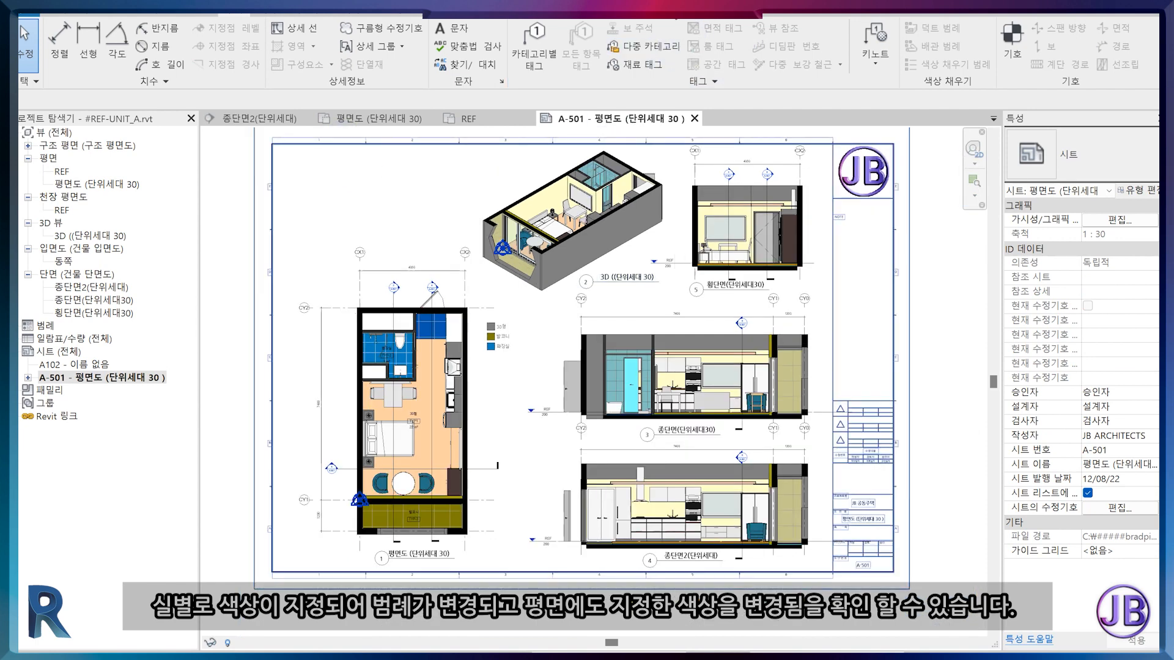
scroll(443, 501, up, 5)
Back in floor plan 평면도 (단위세대 30), change the 발코니 room tag to the type 면적이 있는 룸 태그
click(367, 118)
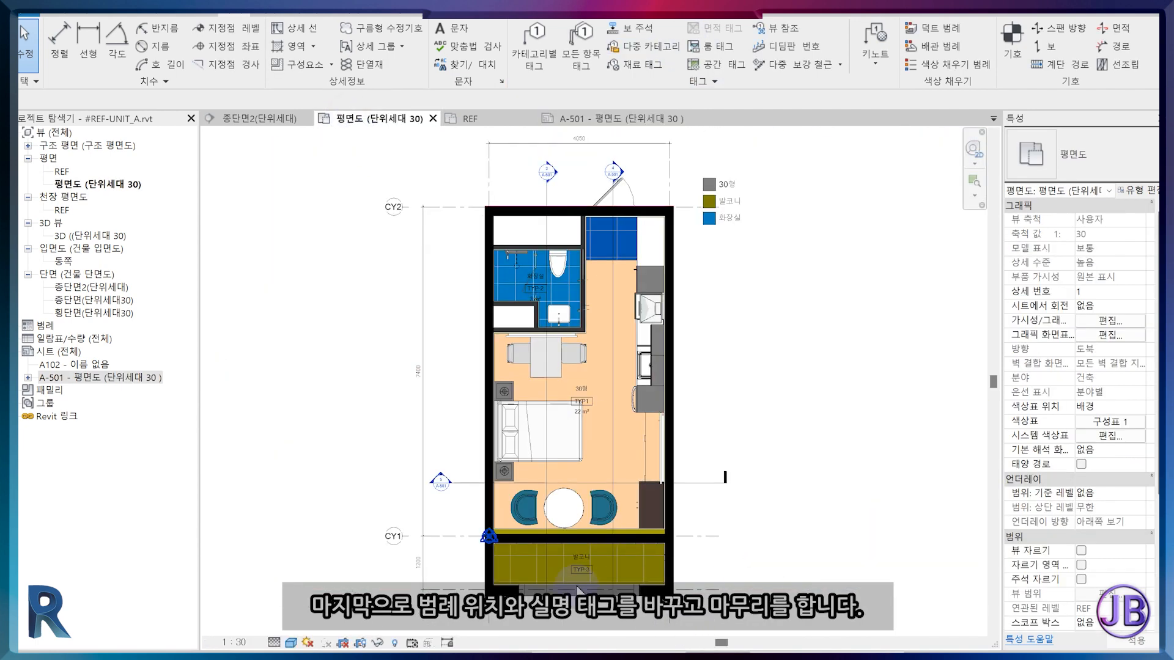
scroll(602, 587, up, 5)
click(441, 483)
click(1076, 157)
click(1012, 225)
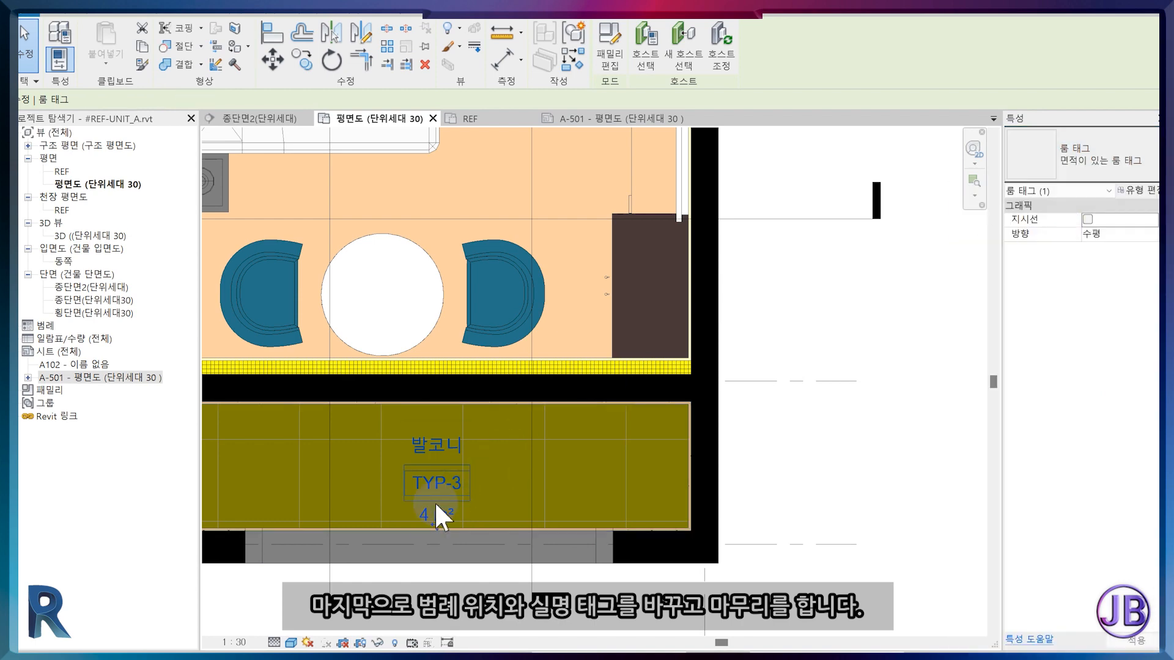
Move the 발코니 room tag to the middle of the balcony and check the result on sheet A-501
drag(424, 519, 404, 501)
key(Escape)
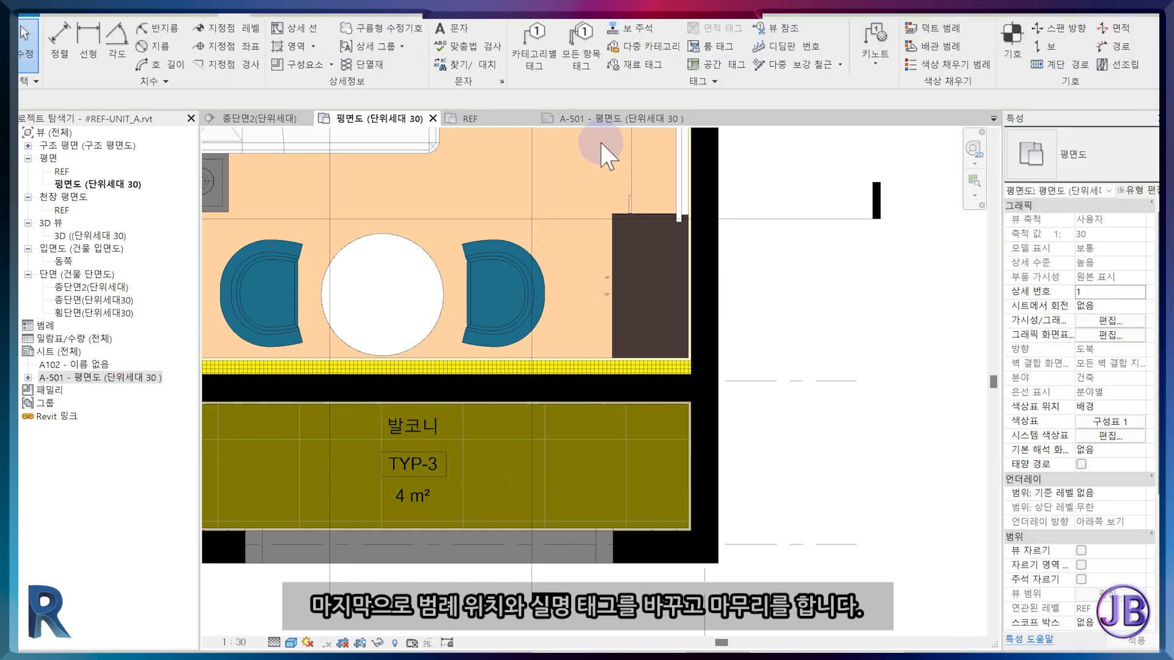
click(603, 118)
scroll(416, 537, up, 5)
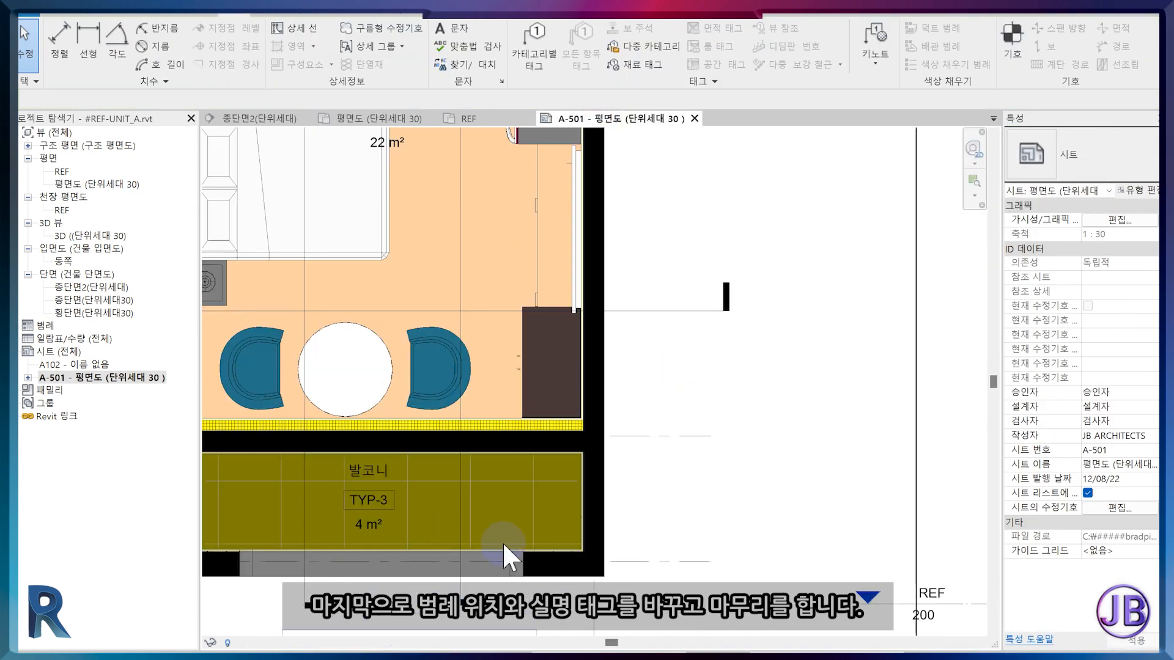
scroll(503, 545, down, 6)
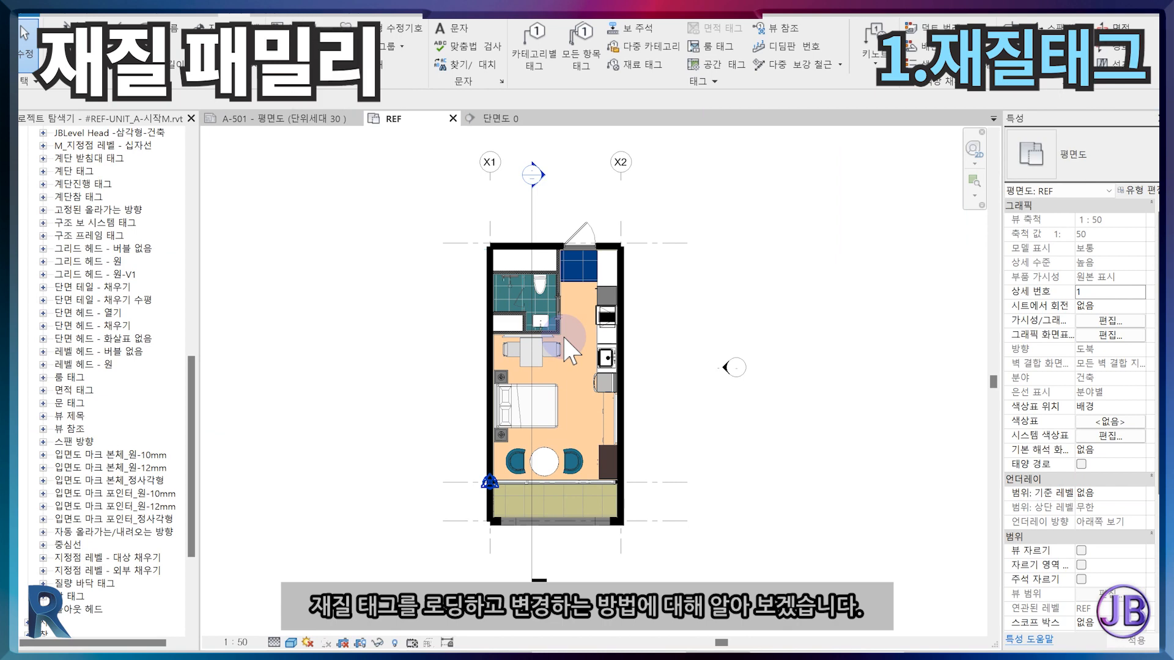
In section view 단면도 0, start a material tag and load the family 재료 태그.rfa from the library's 주석 > 건축 folder
click(525, 118)
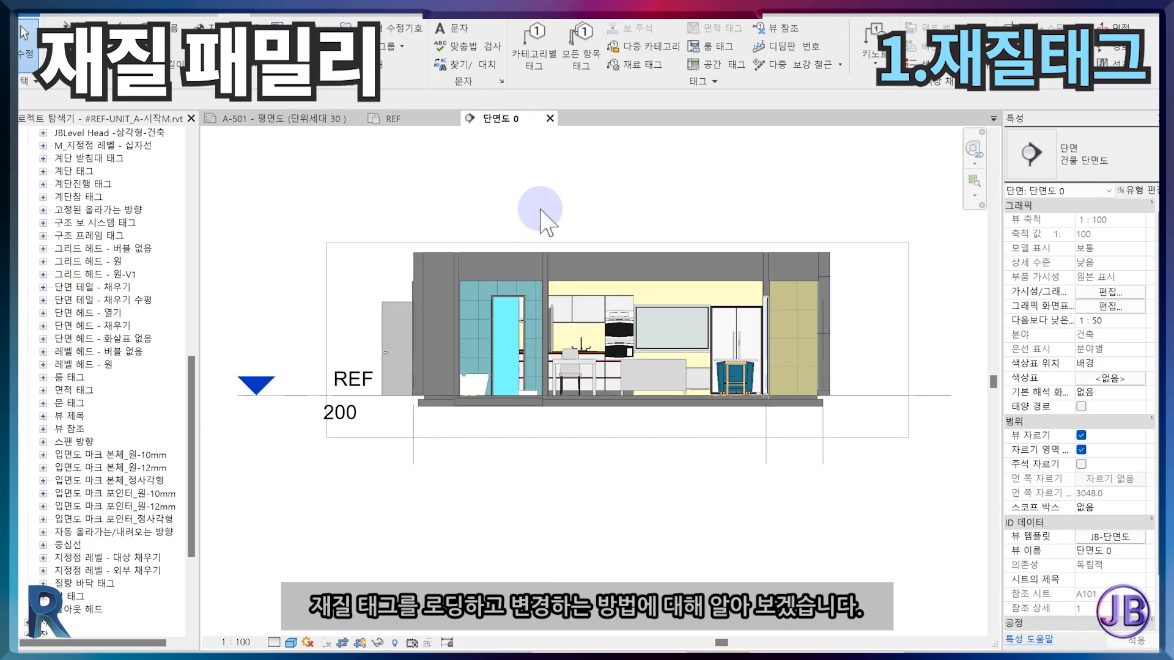
click(653, 66)
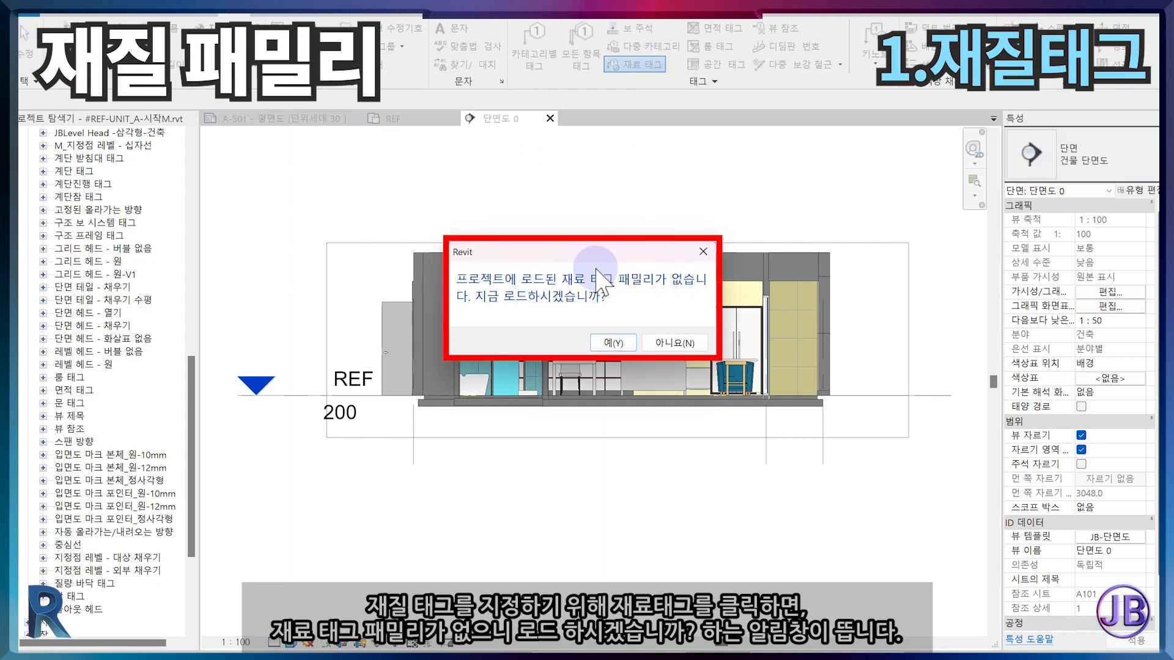
click(618, 342)
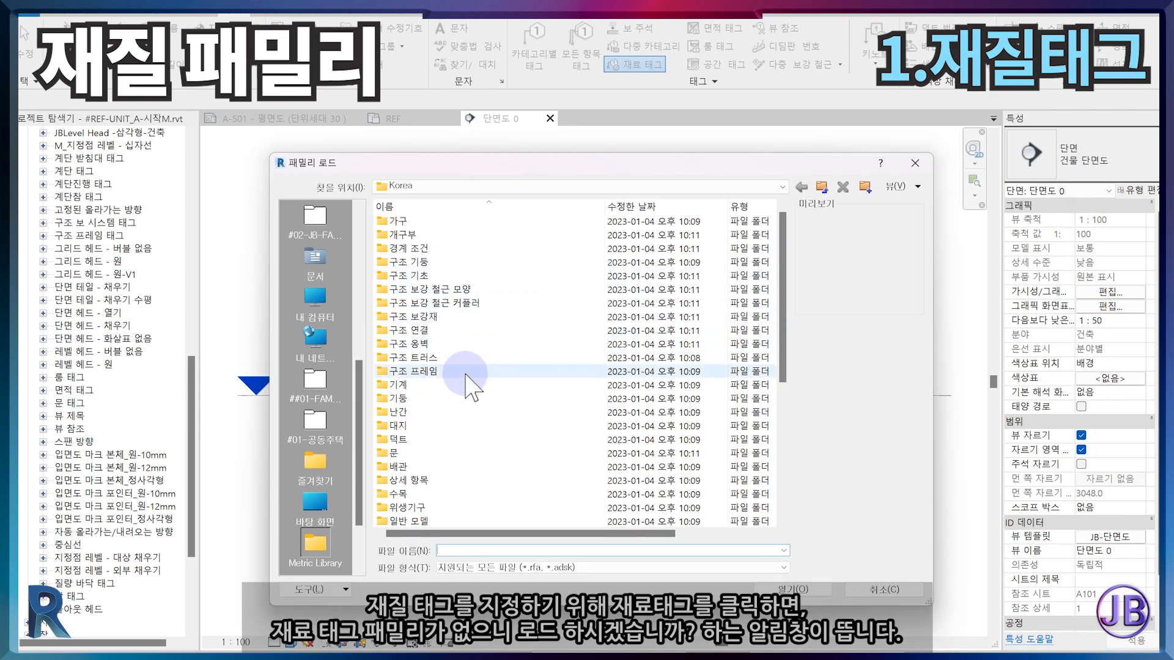
scroll(466, 382, down, 6)
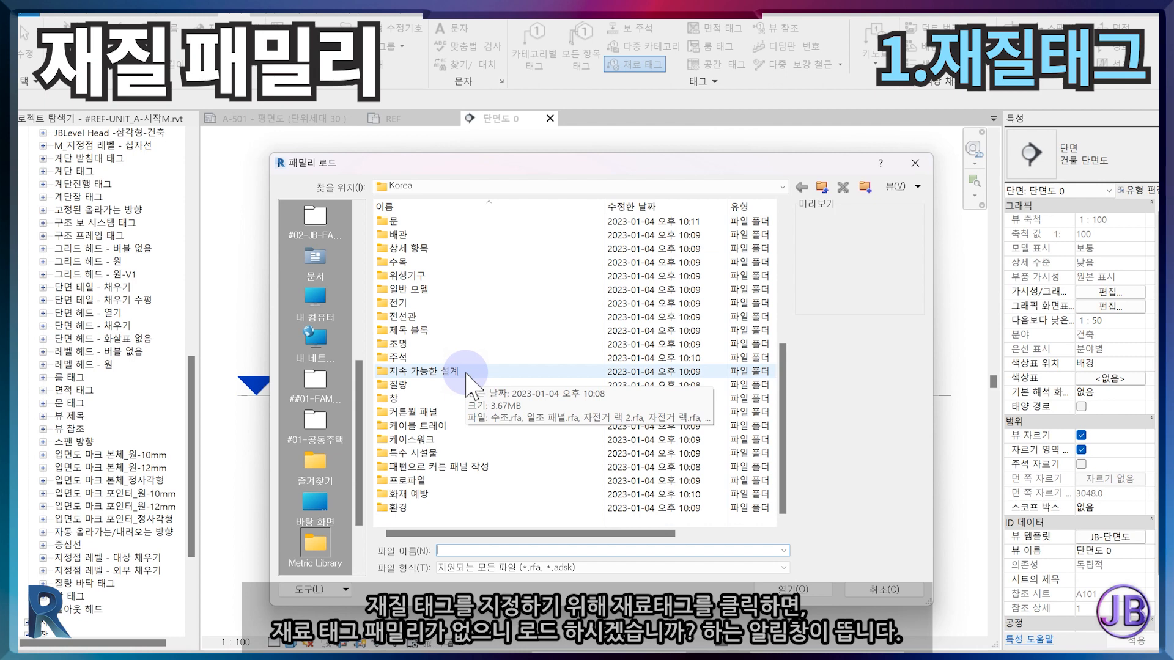
double_click(398, 357)
double_click(399, 233)
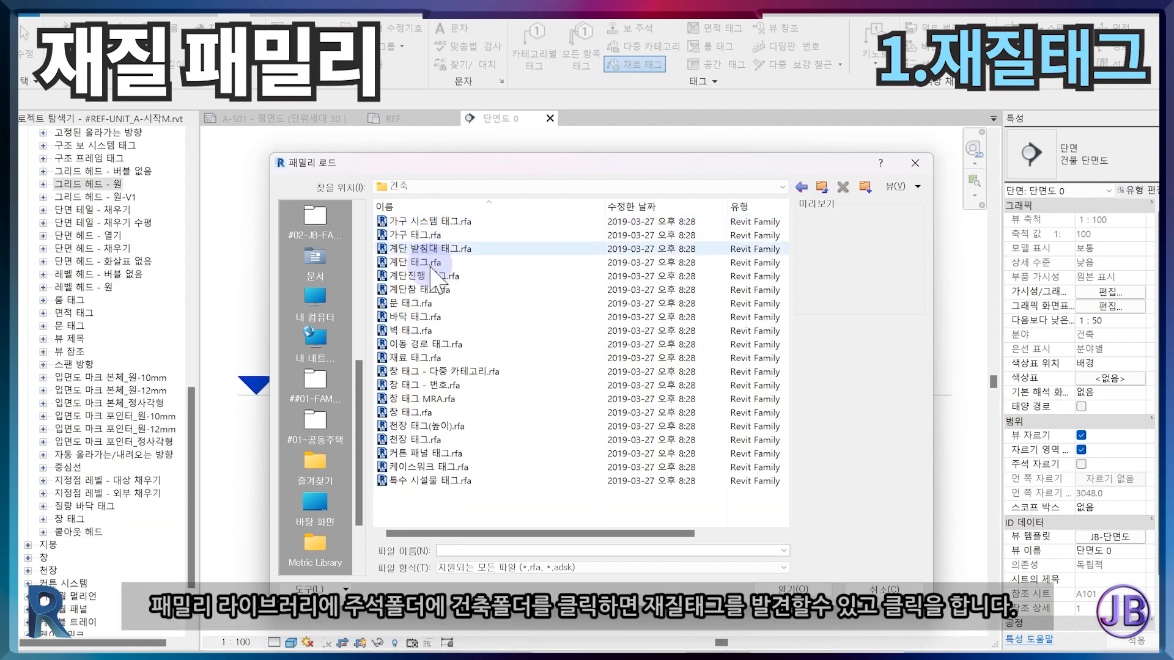
click(429, 358)
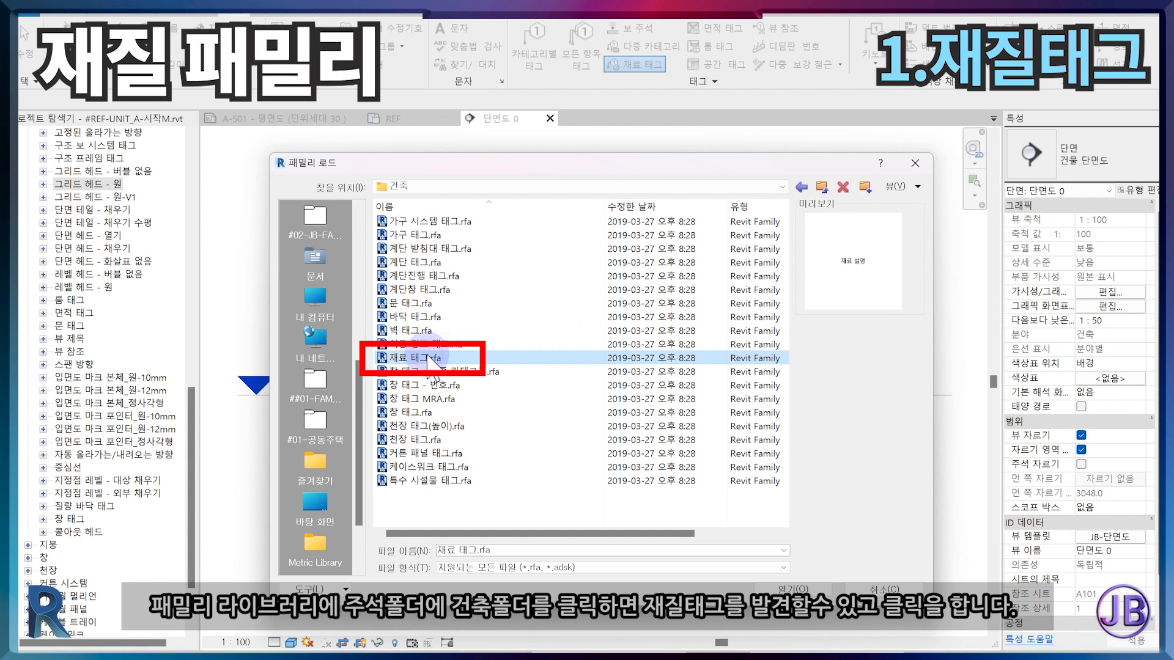
double_click(423, 360)
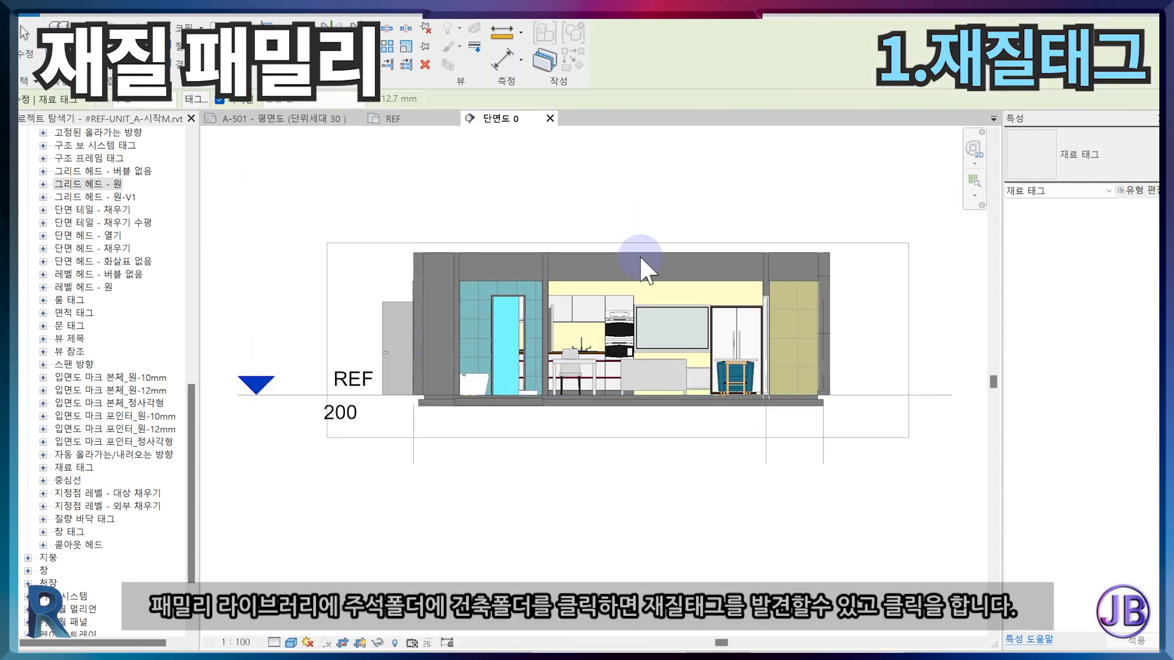
Place a material tag with a leader on the floor finish below the bed in the section and select it
scroll(649, 305, up, 4)
middle_drag(628, 468, 516, 193)
scroll(550, 355, up, 2)
scroll(522, 364, up, 2)
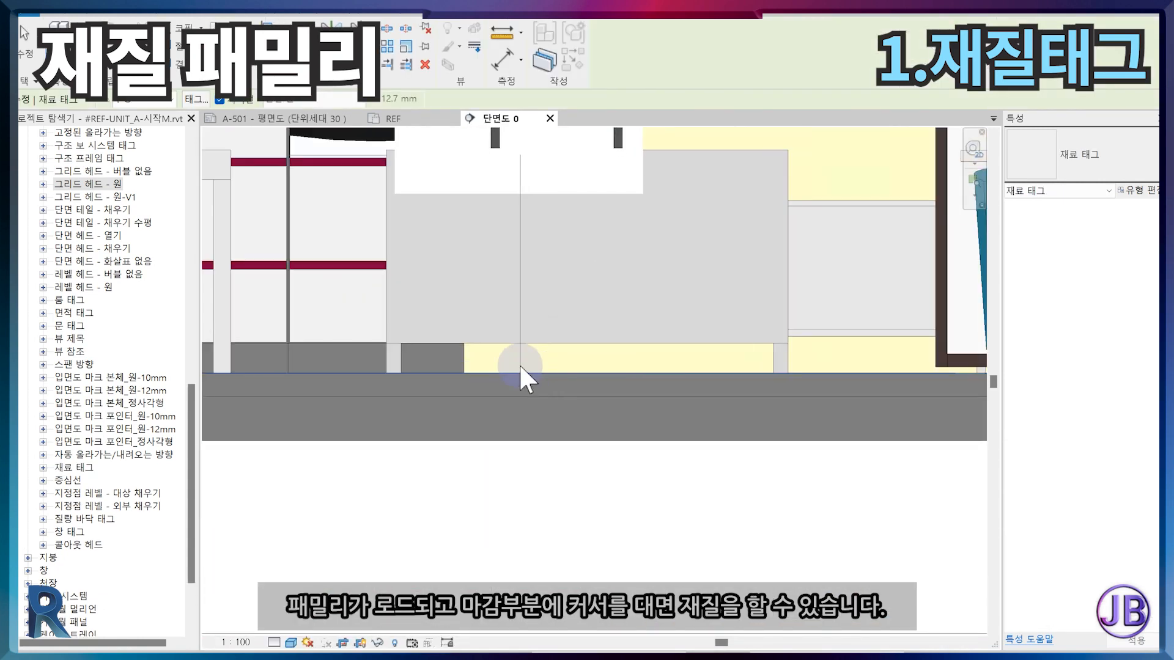
scroll(522, 362, down, 2)
middle_drag(523, 361, 515, 490)
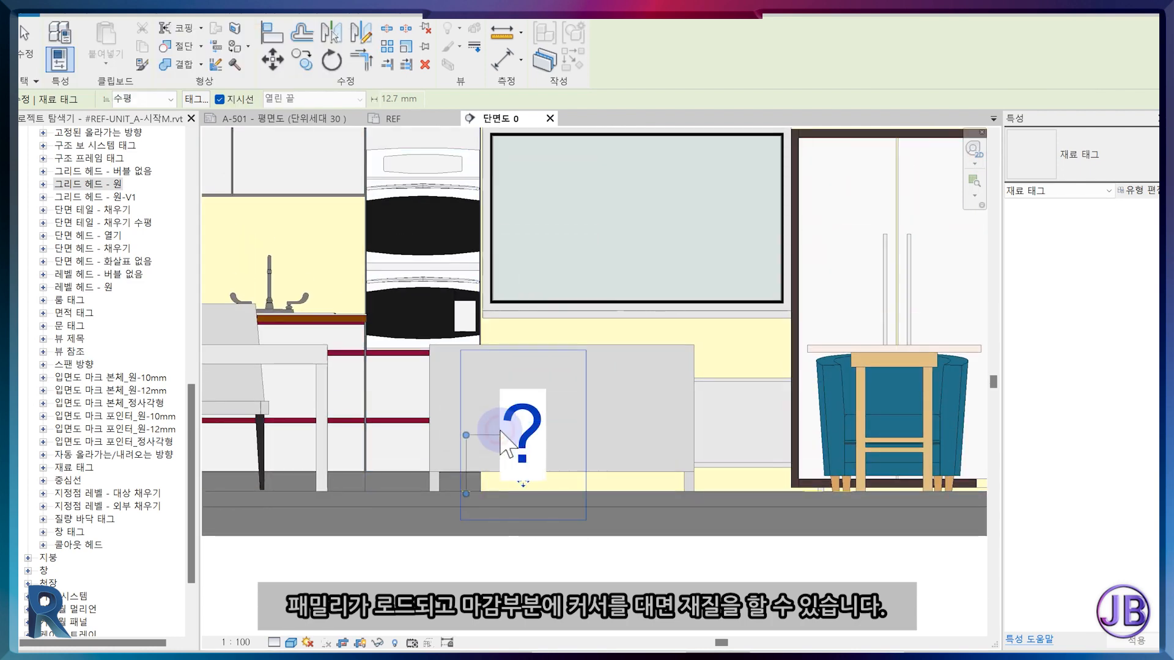
click(522, 431)
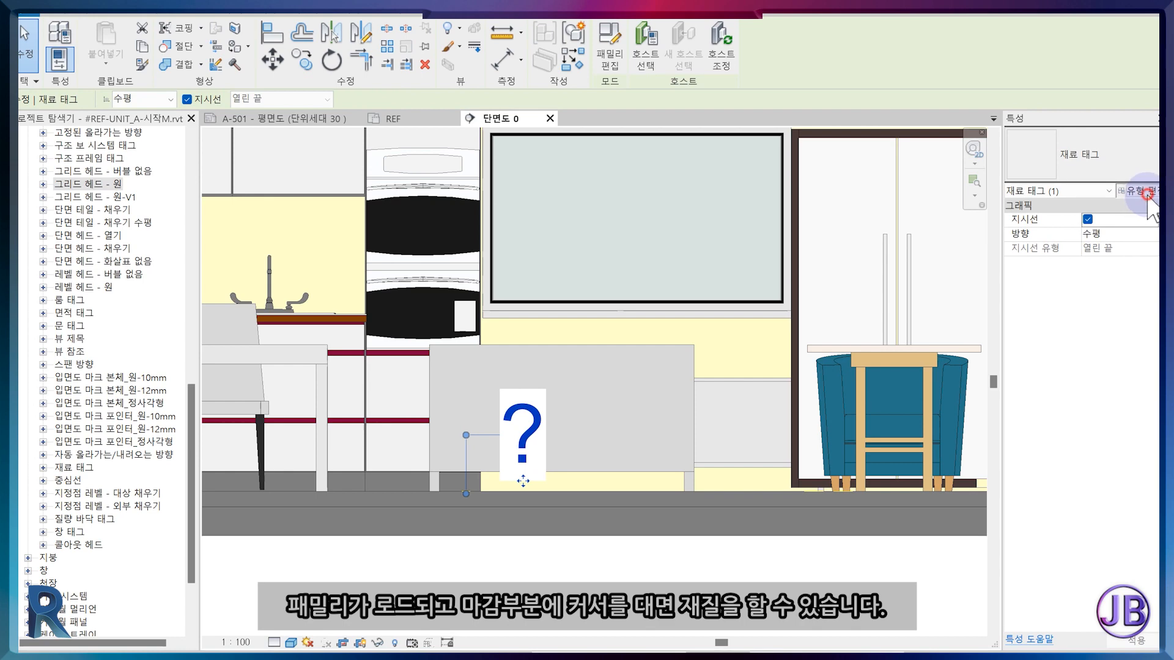
Duplicate the tag's type as 재질태그-단면 and set its leader arrowhead to 채워진 점 1.5mm
click(1145, 192)
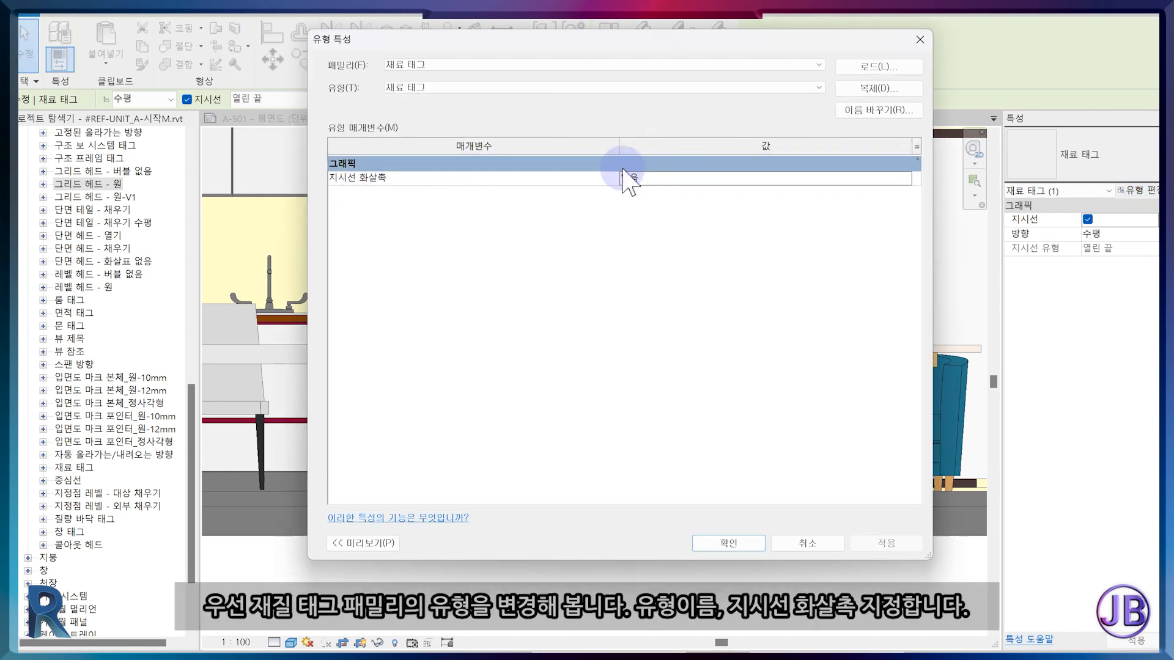
click(855, 90)
text(재질태그-단면)
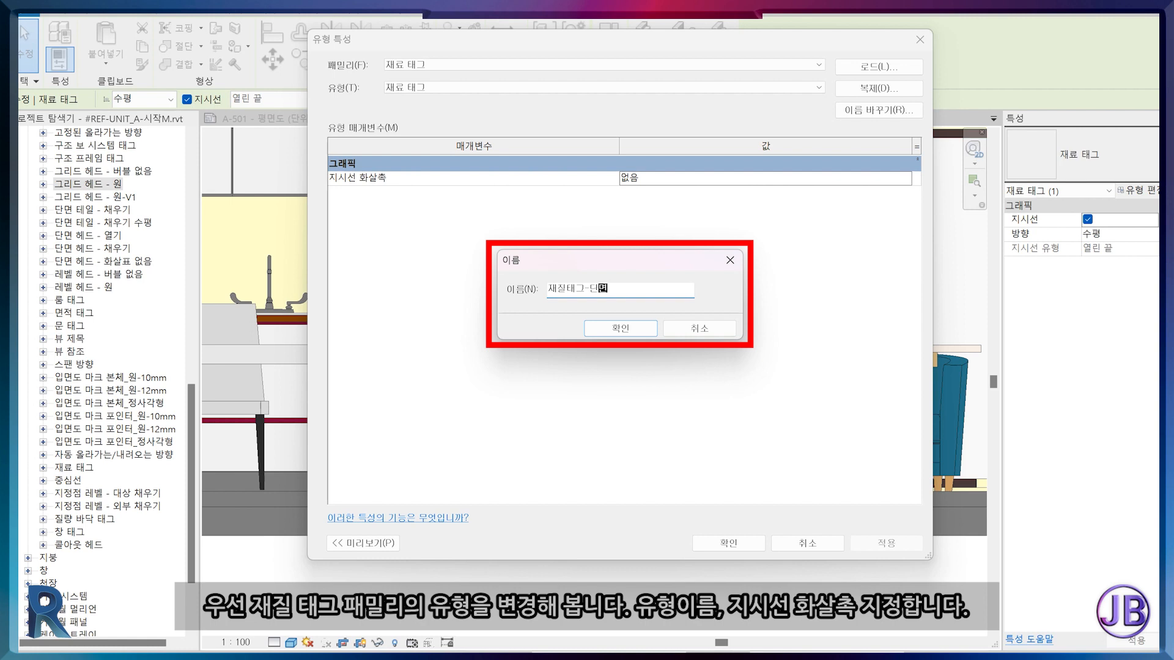
key(Return)
click(911, 182)
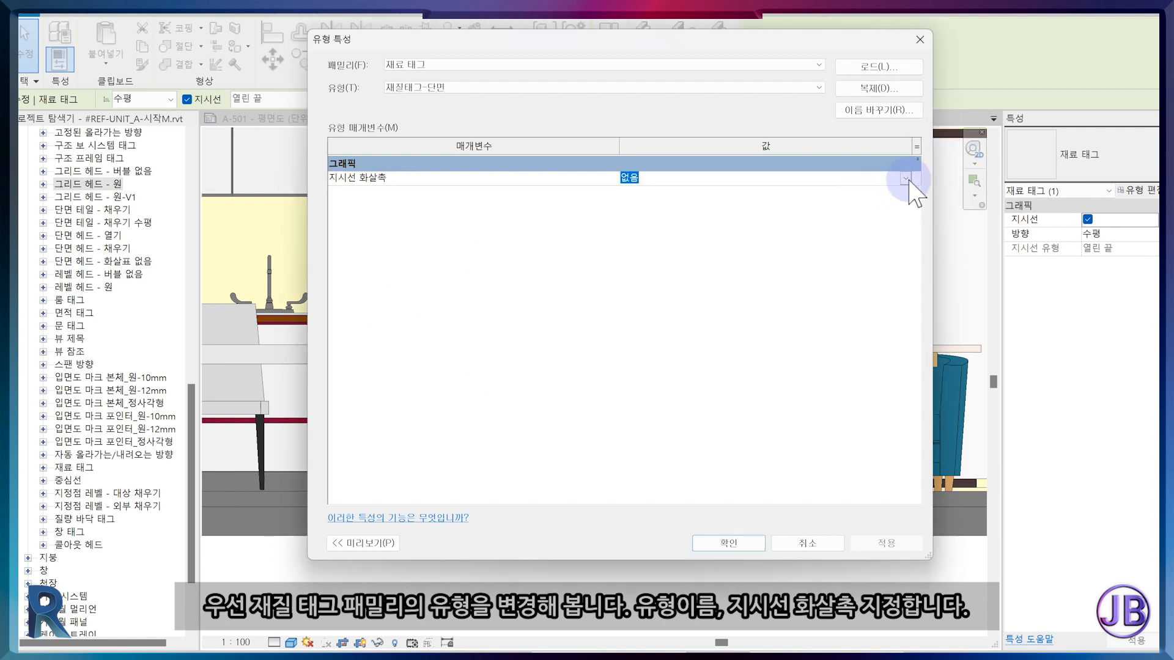
scroll(685, 232, down, 3)
click(670, 203)
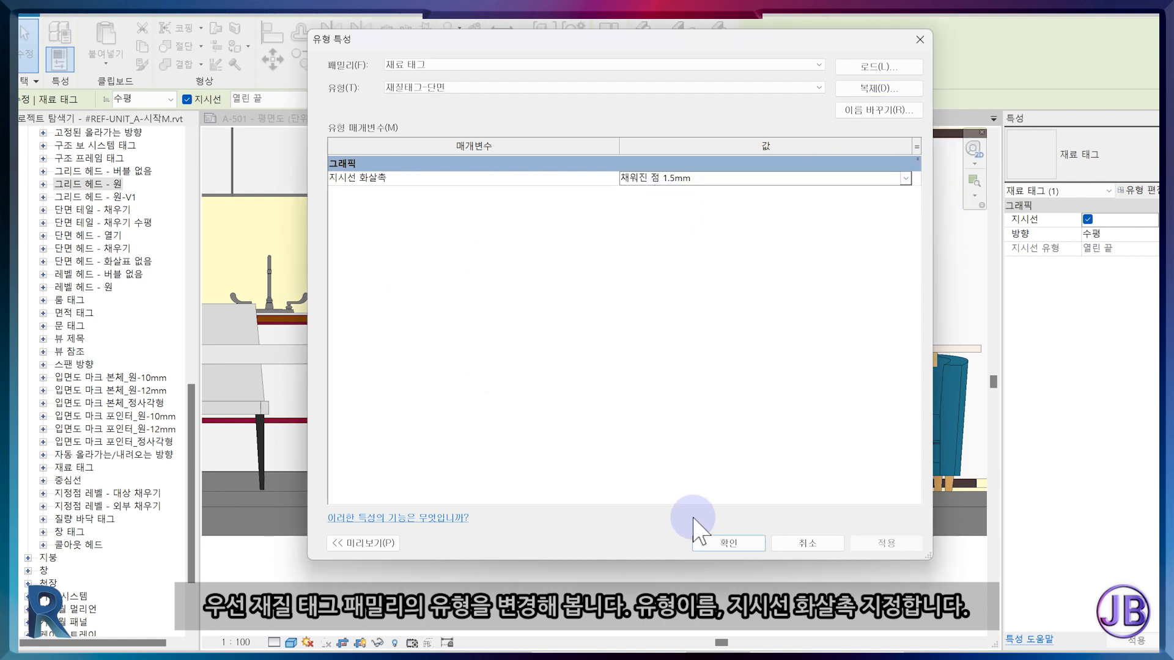
click(722, 544)
click(512, 487)
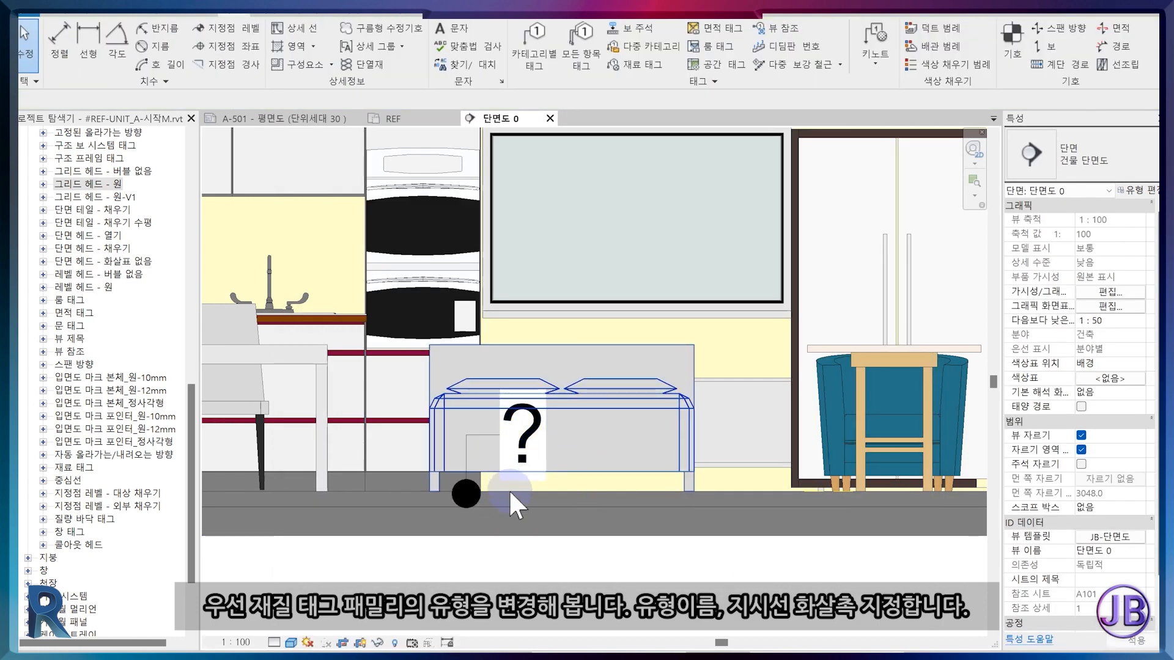
Try to set the description of material #FIN_F-온돌 in the 온돌마감 30mm floor's finish layer to 온돌마감
click(517, 497)
click(1139, 190)
click(885, 239)
click(625, 175)
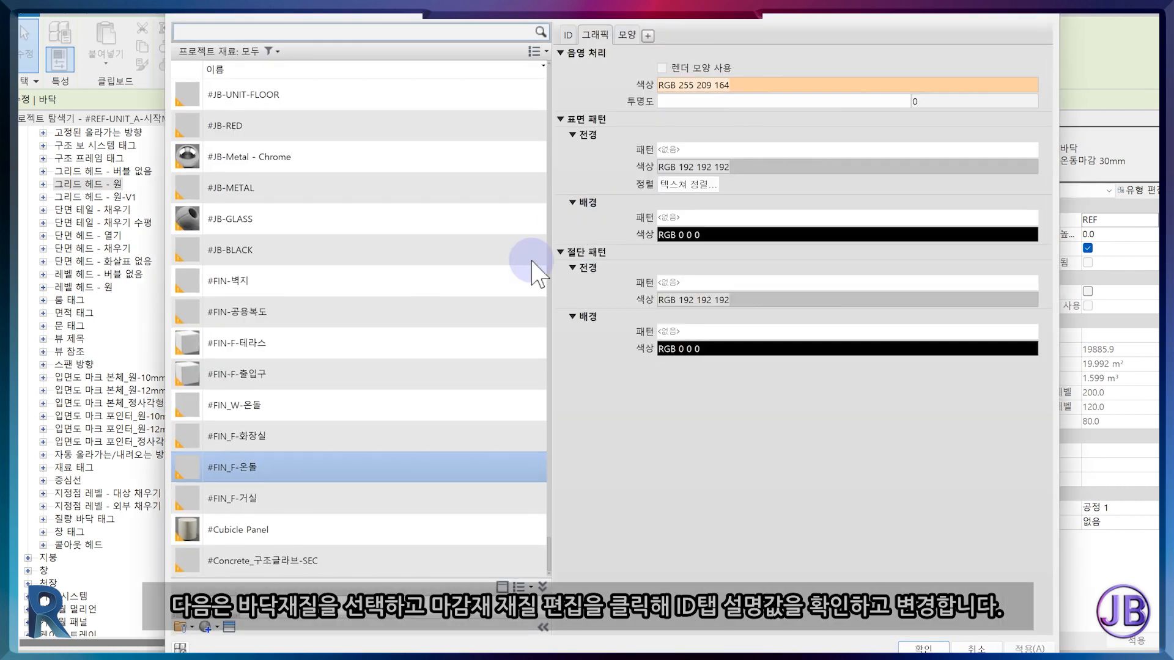
click(568, 35)
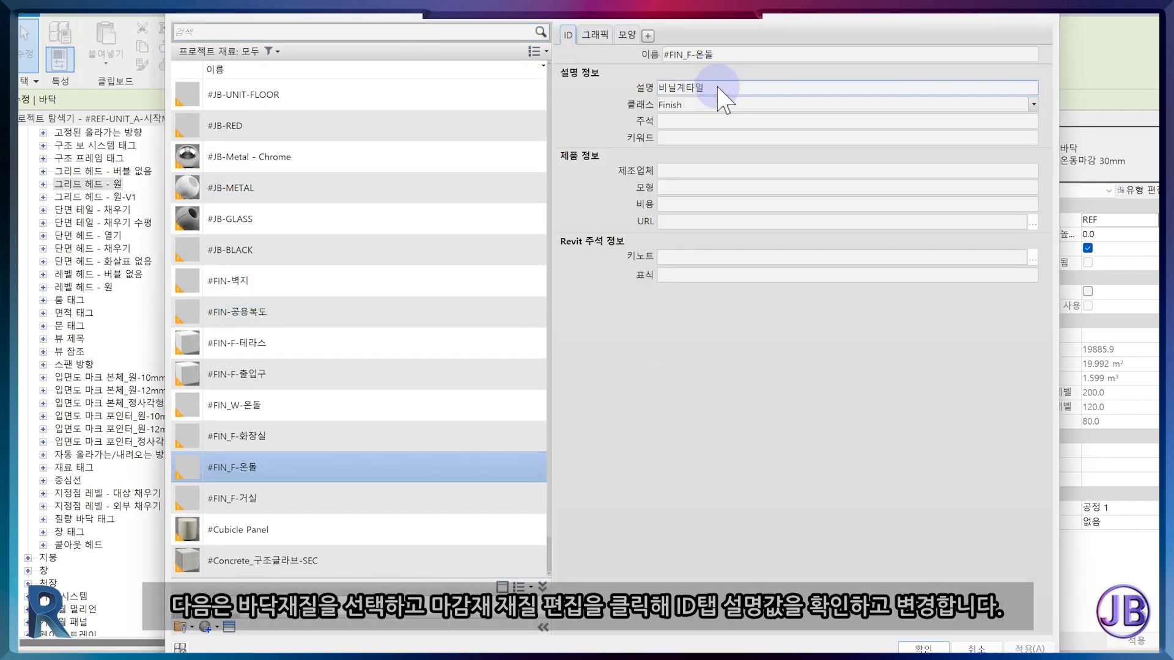
click(719, 89)
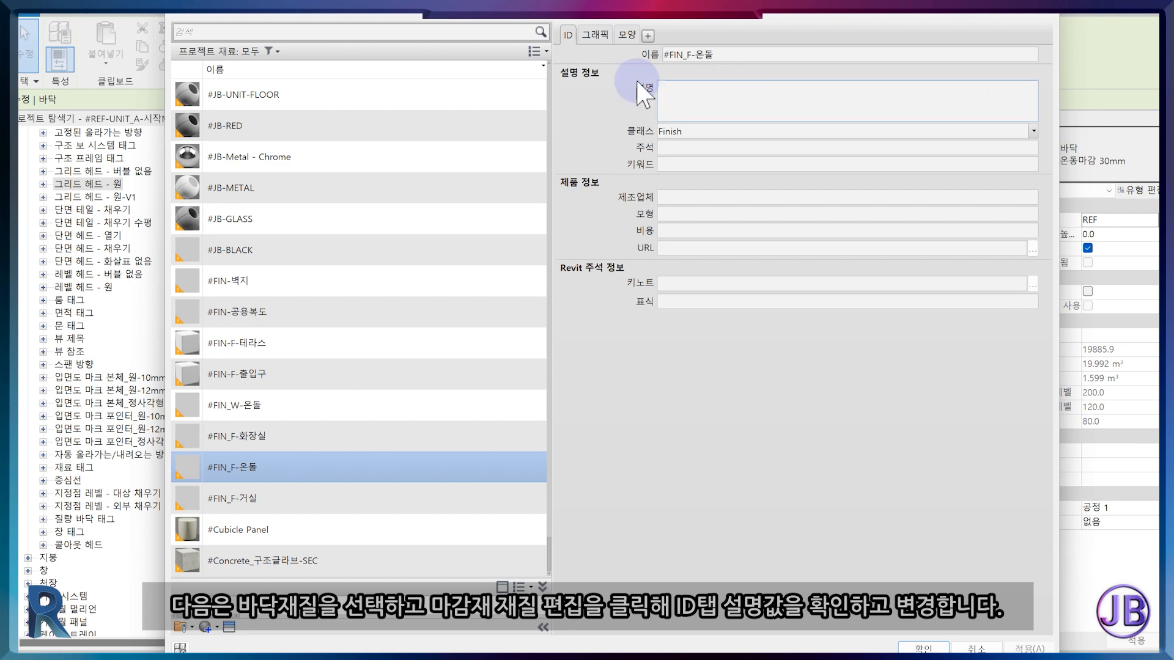
text(온돌마감)
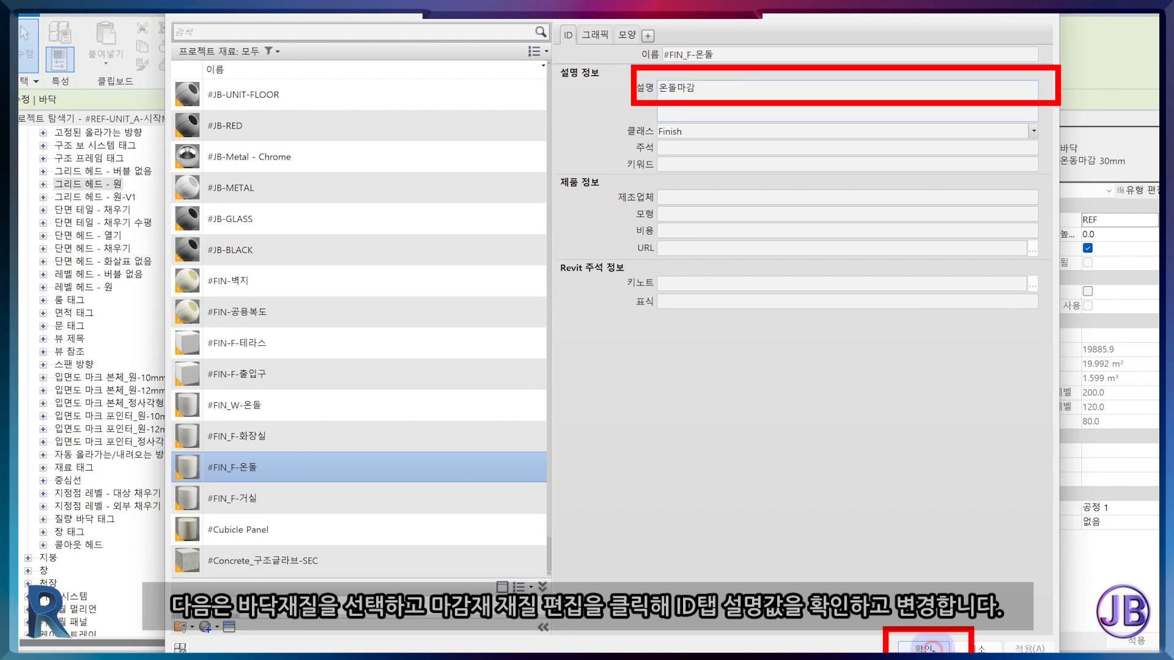
click(925, 648)
click(708, 532)
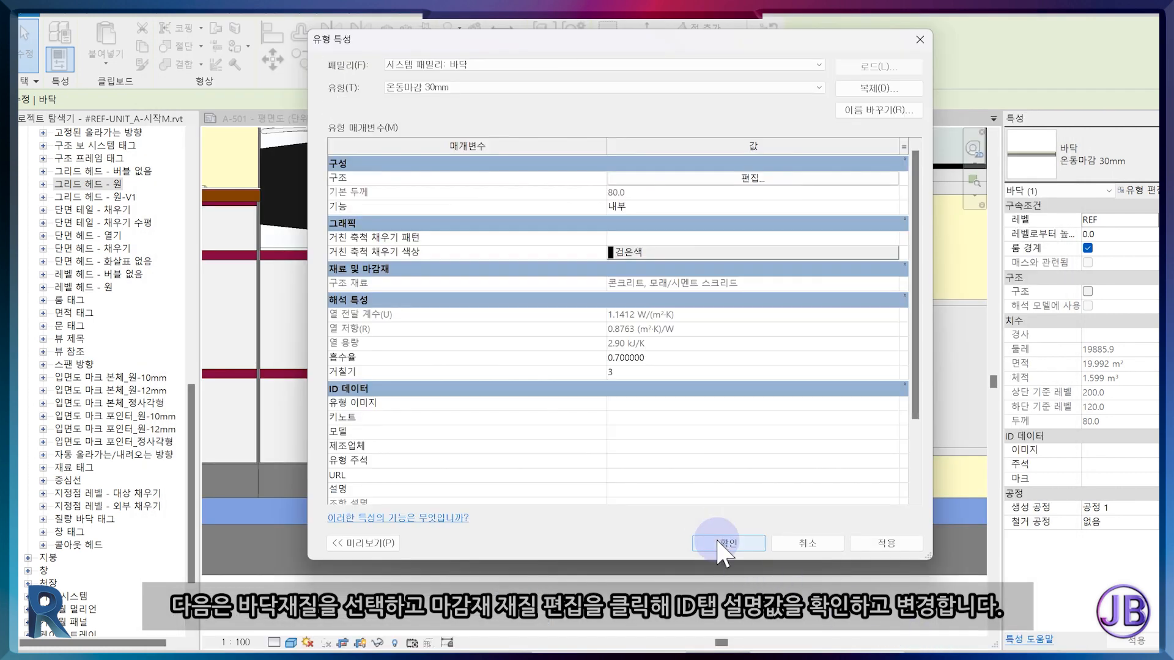
click(742, 545)
key(Escape)
Try to replace the material tag's question mark with 온돌마감 by editing the tag text directly
click(636, 496)
scroll(704, 473, down, 4)
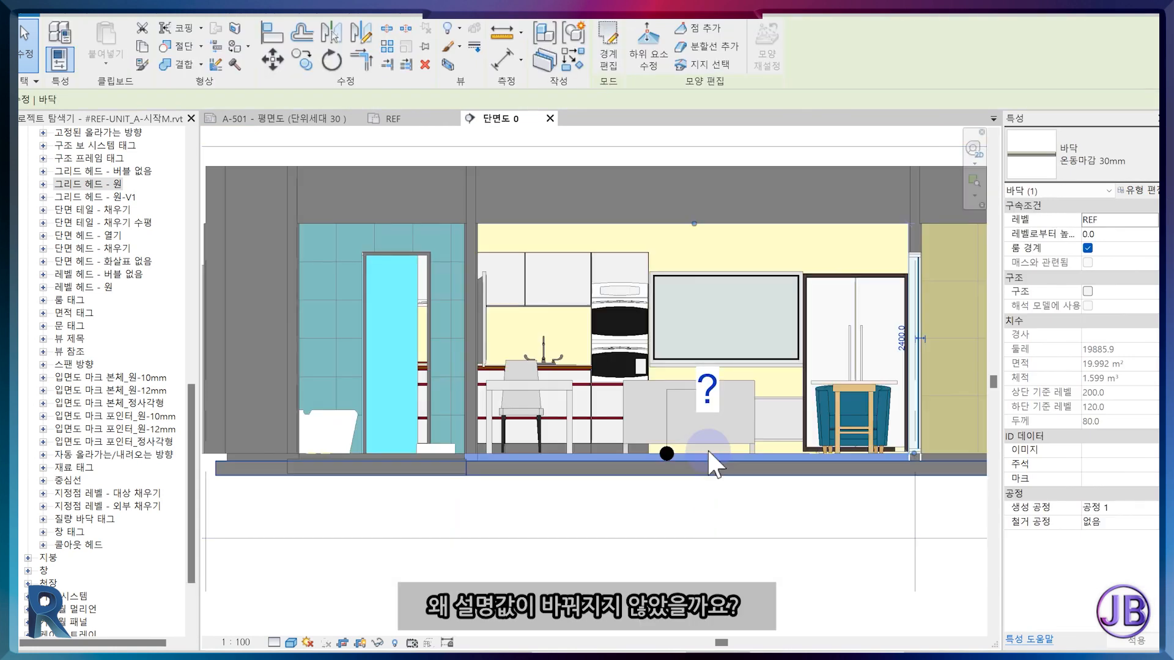
click(706, 392)
click(707, 393)
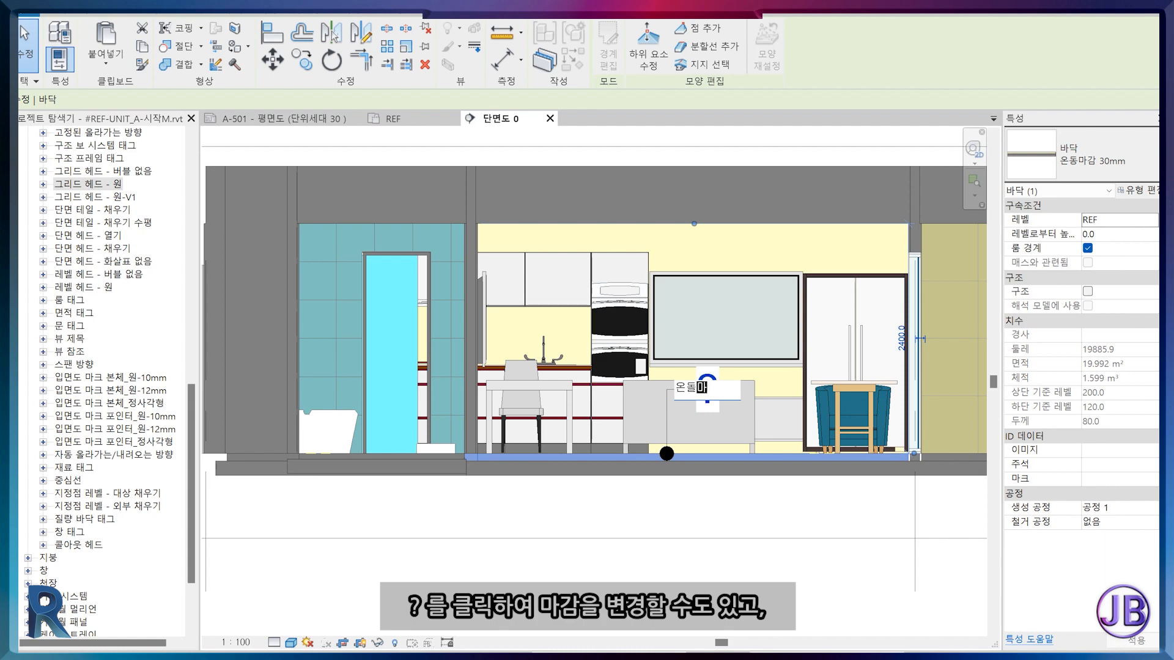
key(Return)
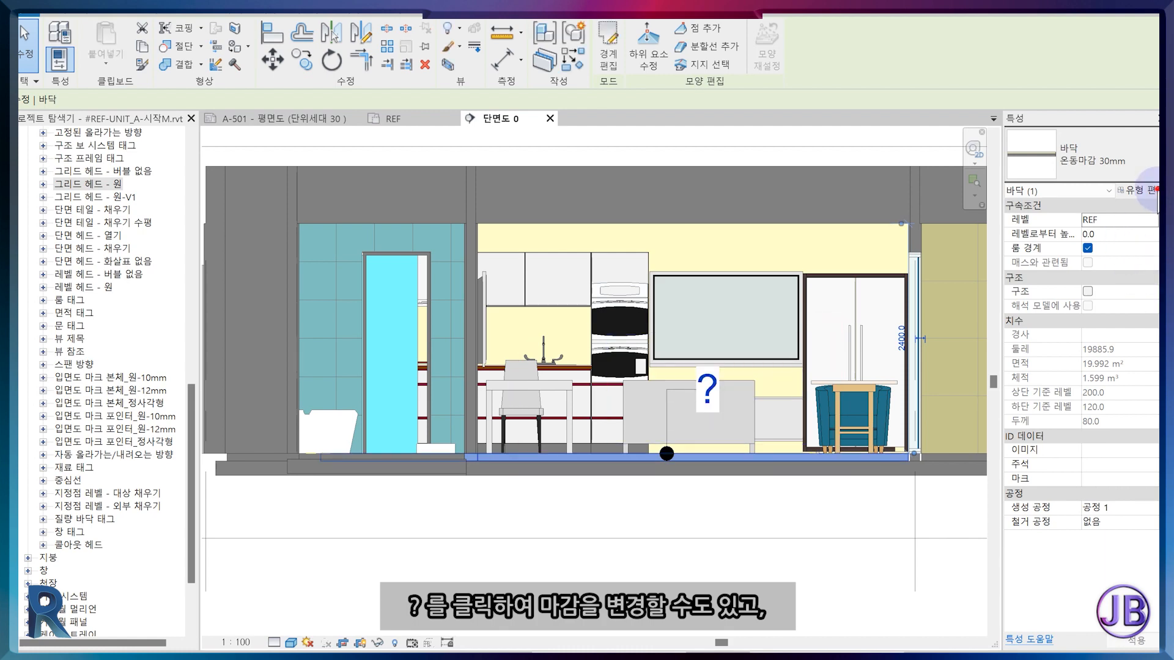
In the 온돌마감 30mm floor's layer structure, clear the description of the insulation layer's material 고형 단열재
click(1143, 190)
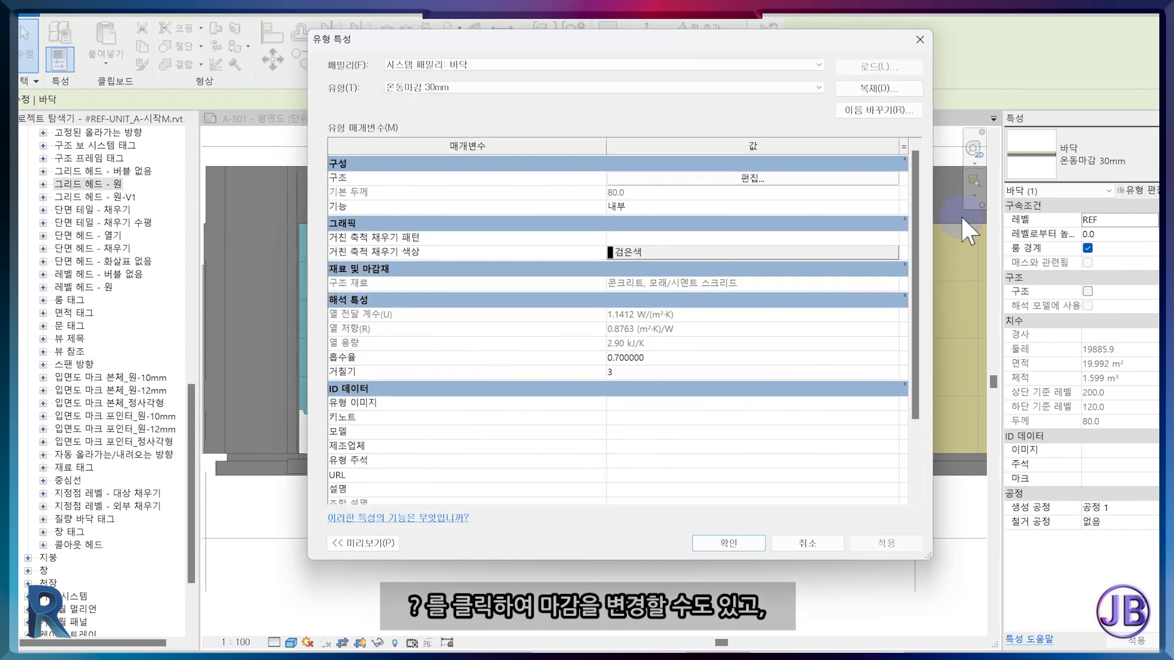
click(812, 178)
click(554, 190)
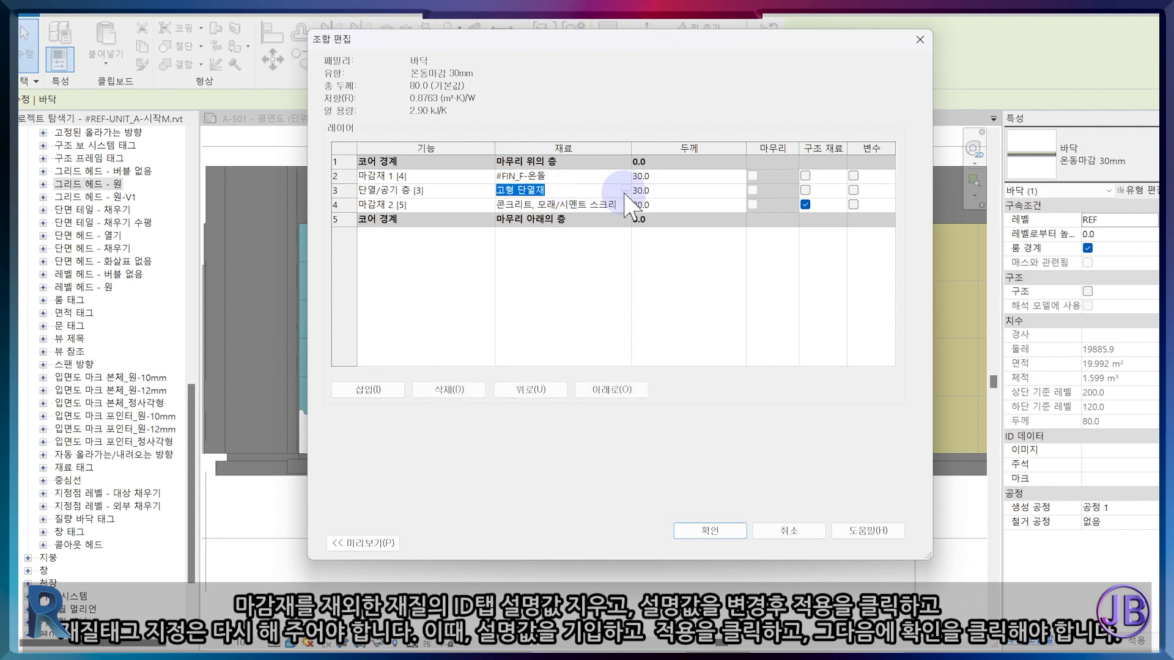
click(624, 190)
click(568, 35)
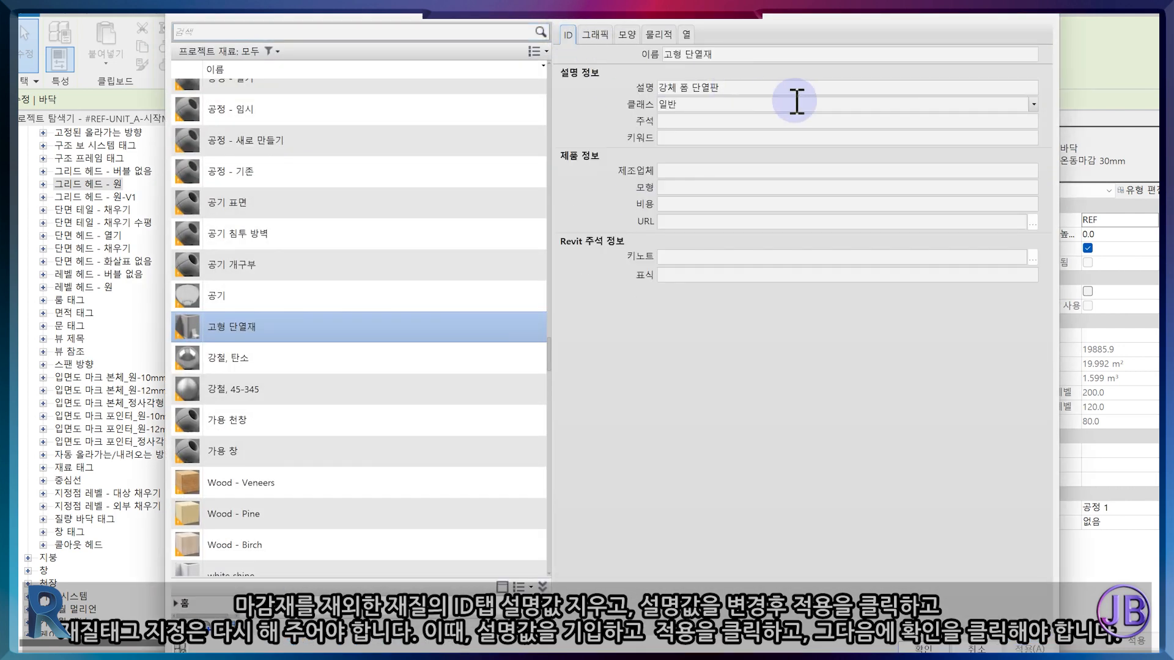
drag(794, 95, 624, 83)
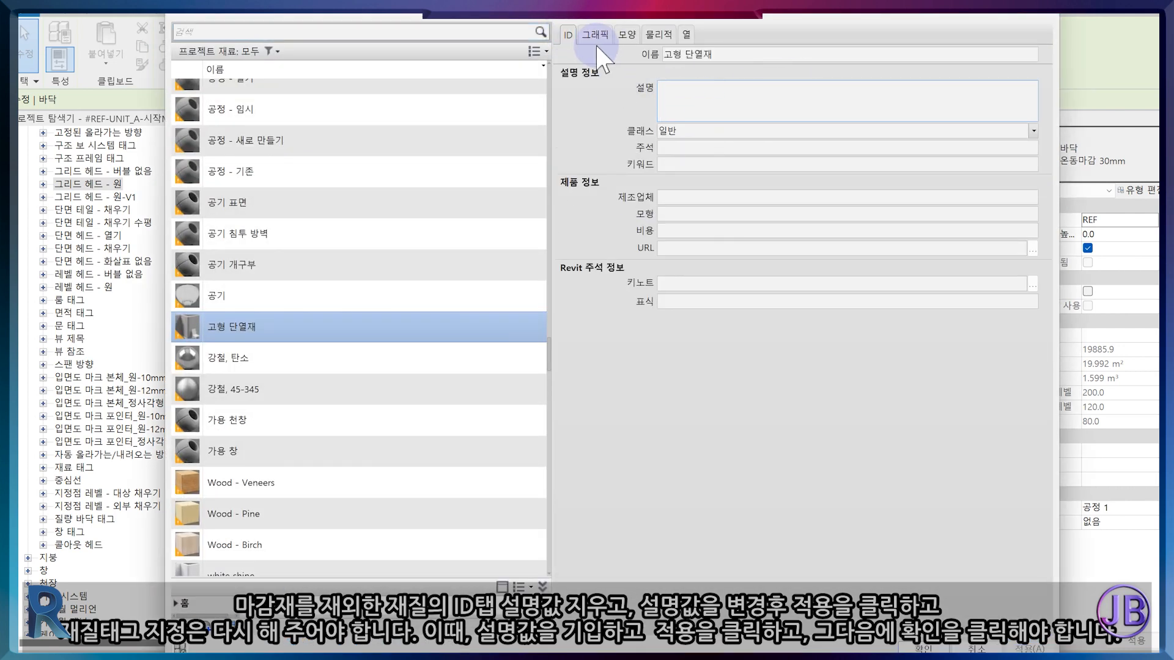
click(932, 652)
Clear the description of the material 콘크리트, 모래/시멘트 스크리드 in the floor's 마감재 2 layer
click(600, 204)
click(625, 203)
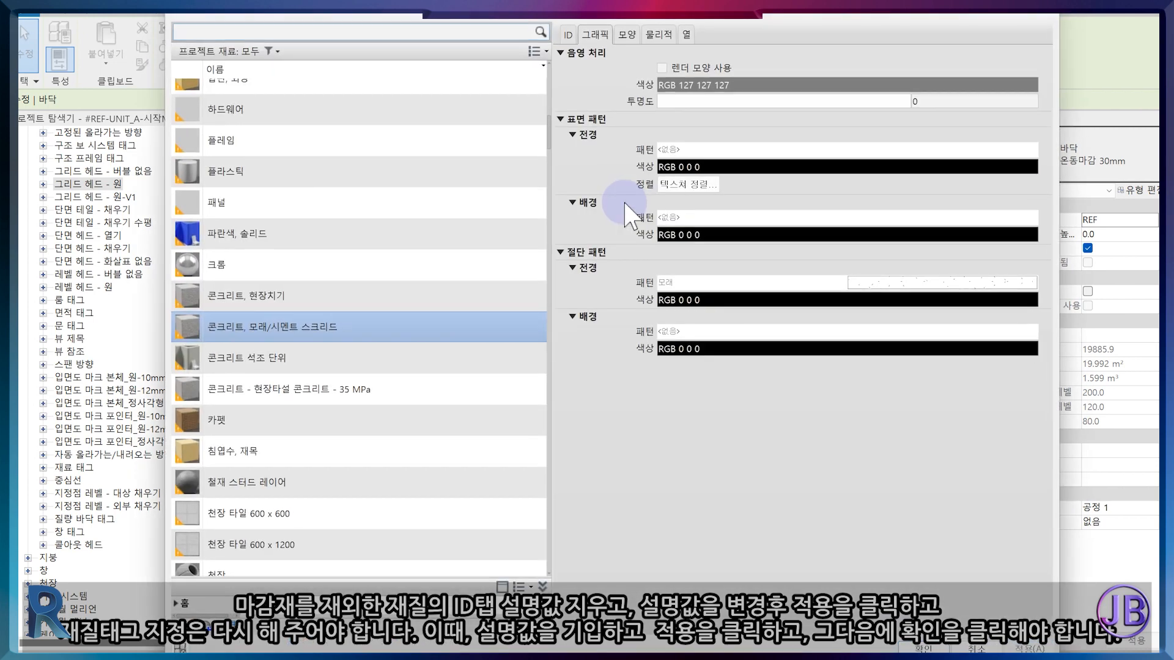
click(568, 35)
click(775, 88)
drag(774, 87, 636, 89)
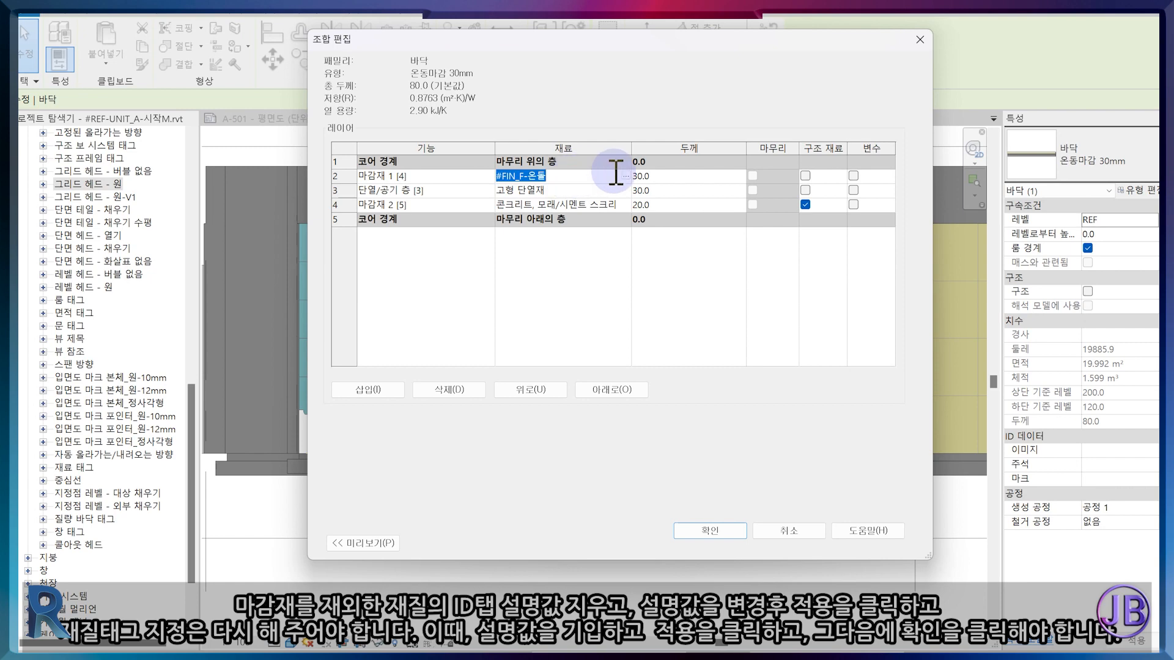
Set the description of the 마감재 1 layer's material #FIN_F-온돌 to 온돌마감, applying it before confirming
click(625, 176)
click(568, 34)
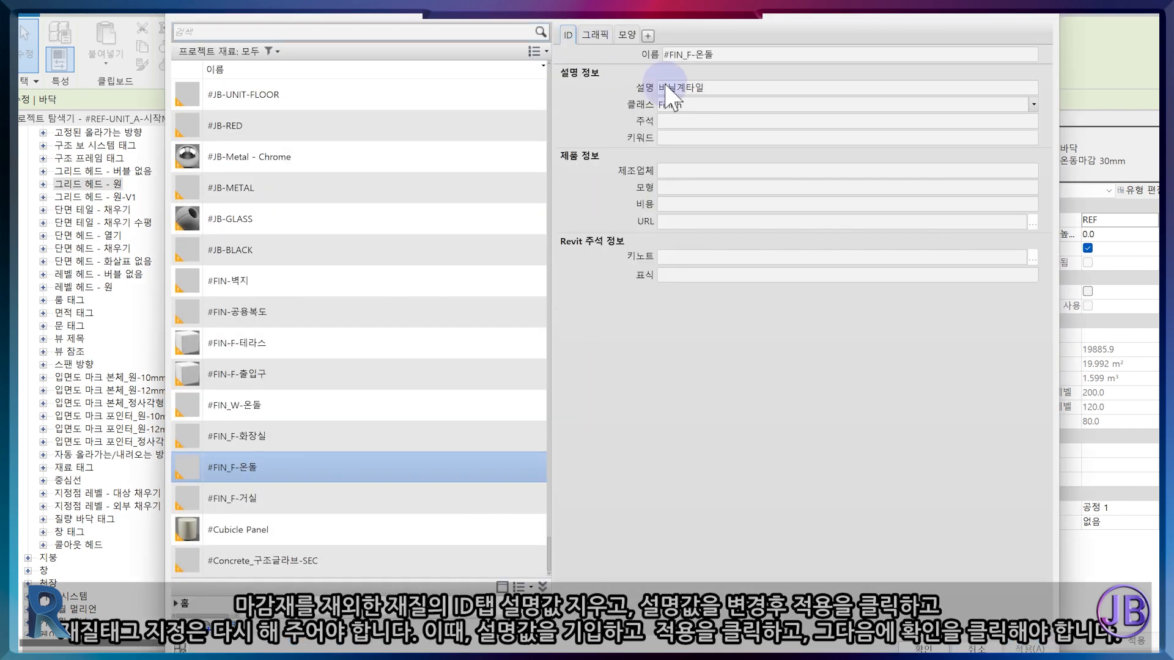
click(721, 89)
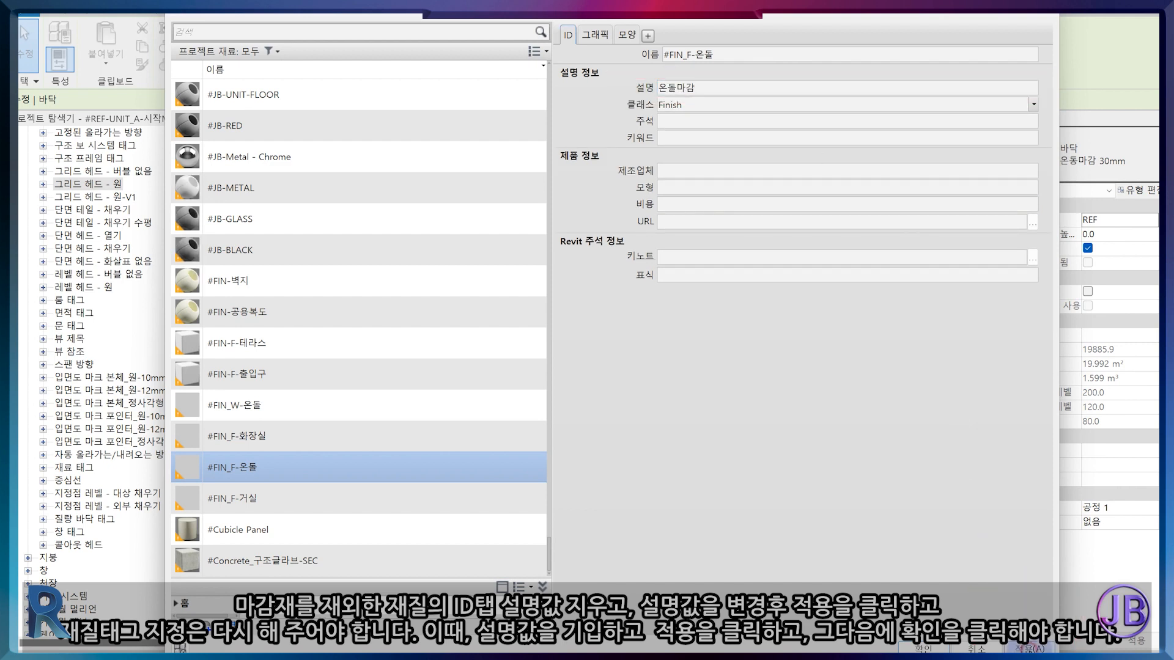
click(927, 649)
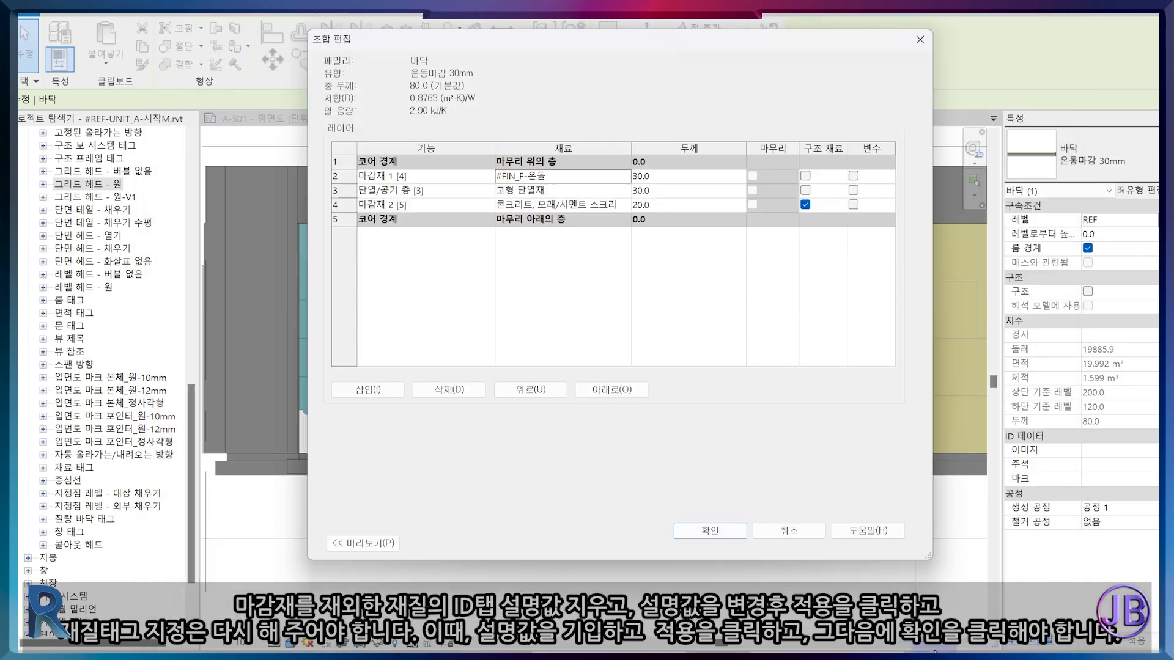
Confirm the floor's layer structure and type edits, and tag the floor in the section with a horizontal 재질태그-단면 material tag with leader
click(713, 531)
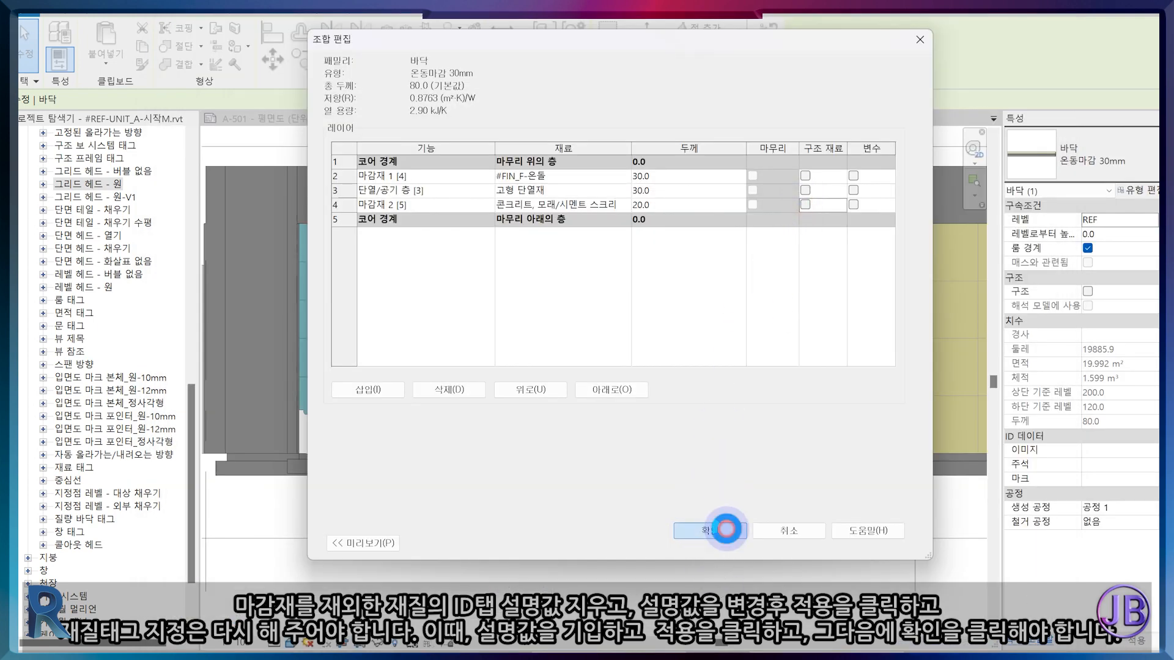
click(727, 543)
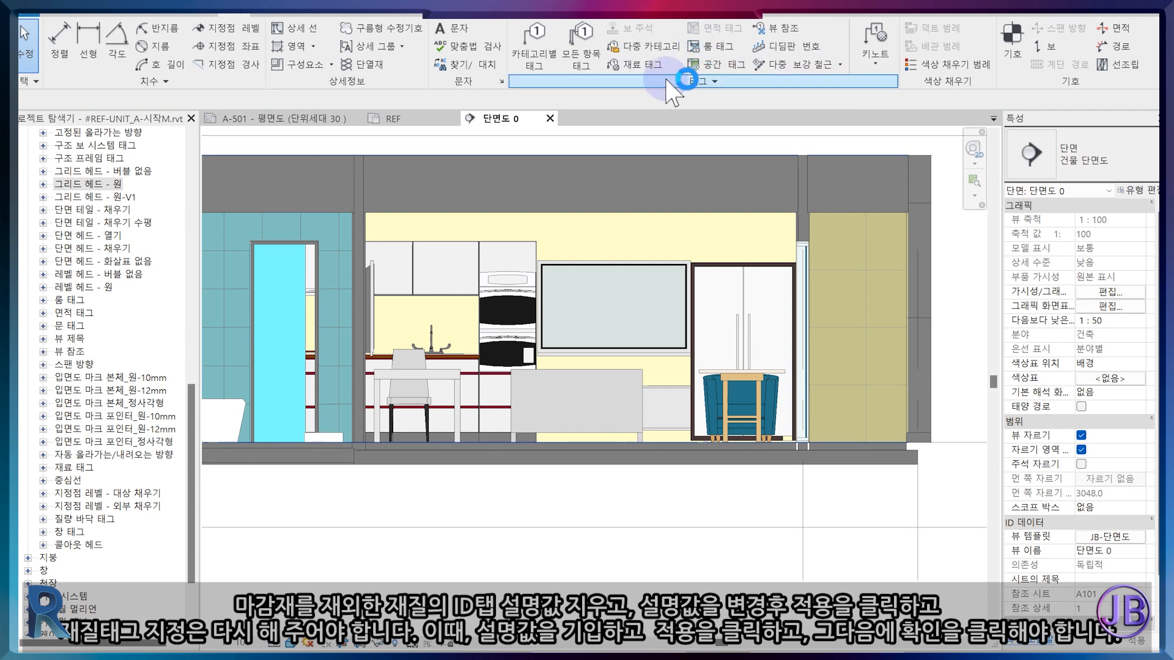
click(647, 64)
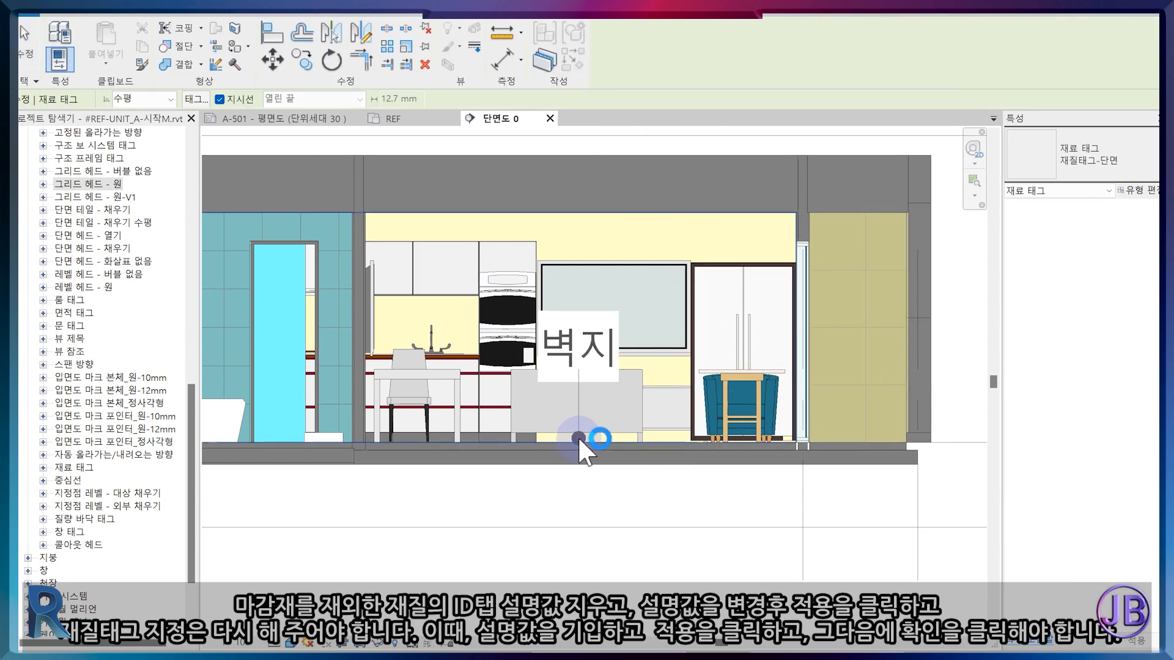
scroll(577, 438, up, 2)
click(574, 446)
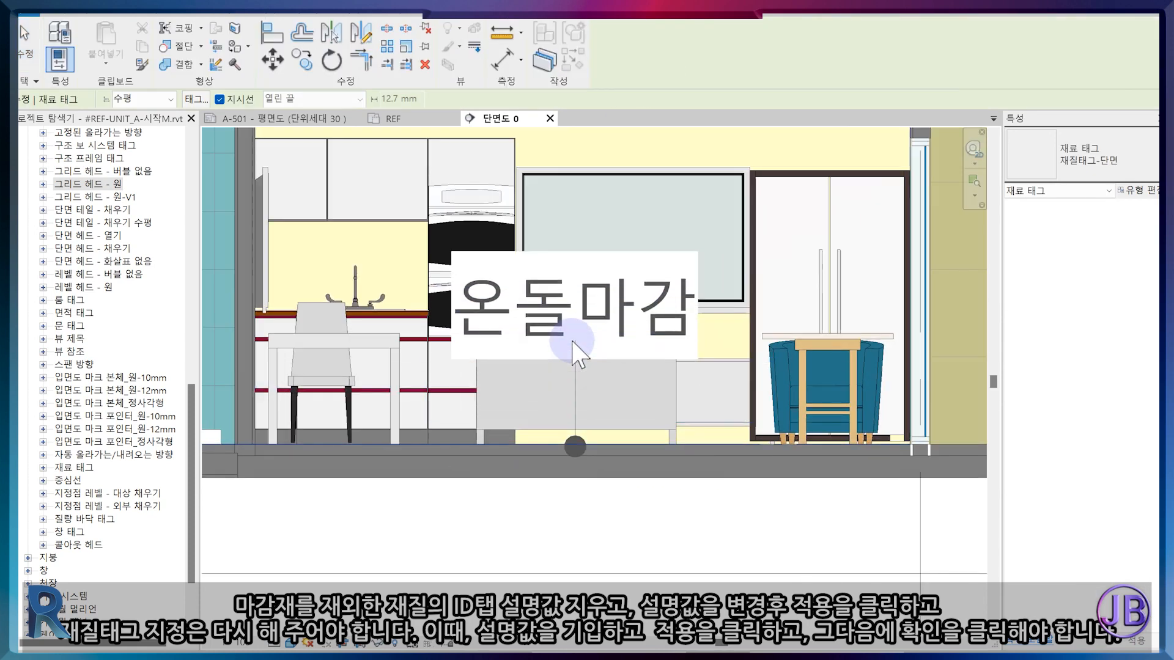
click(751, 340)
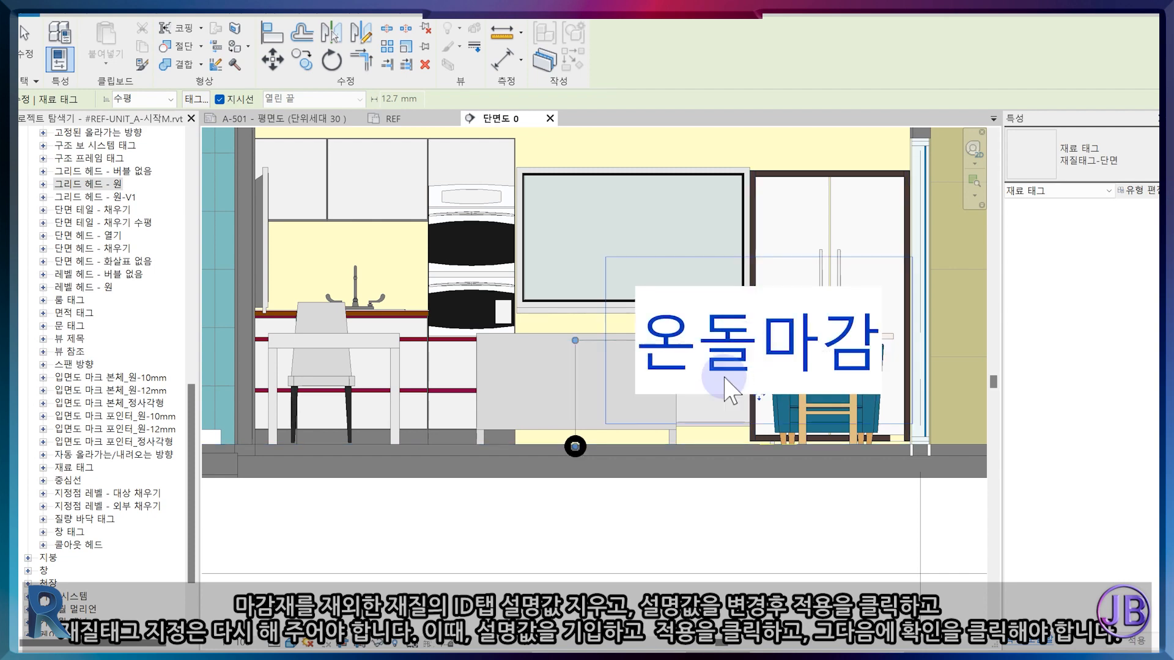
scroll(688, 398, down, 2)
key(Escape)
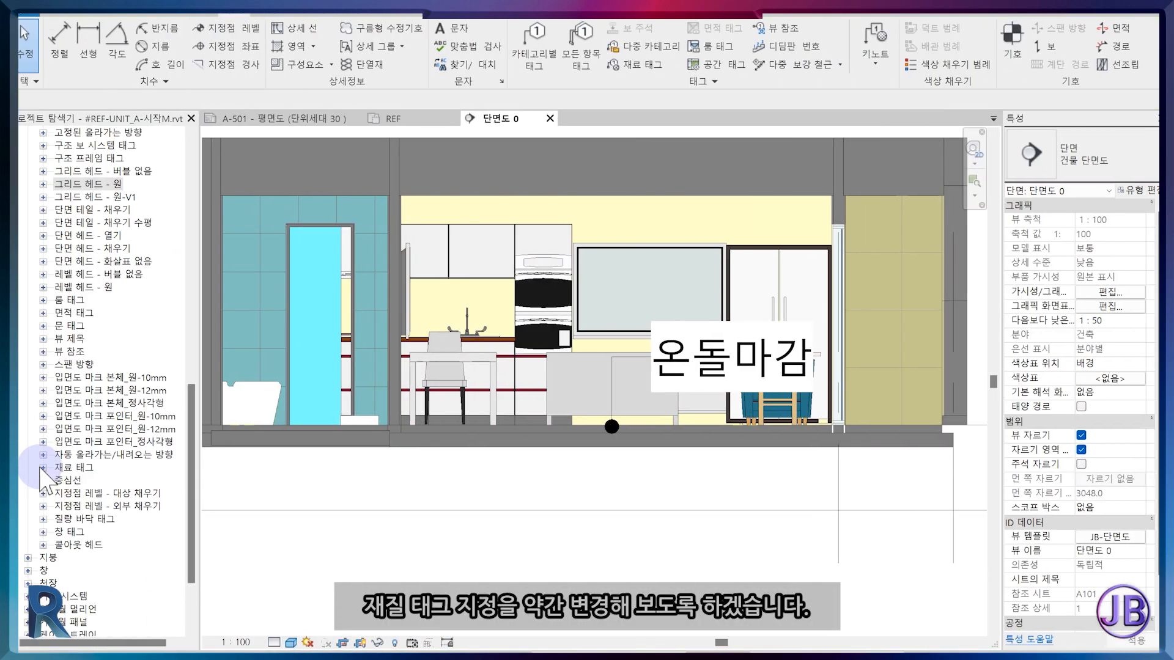
Open the loaded 재료 태그 family for editing
click(89, 480)
click(74, 467)
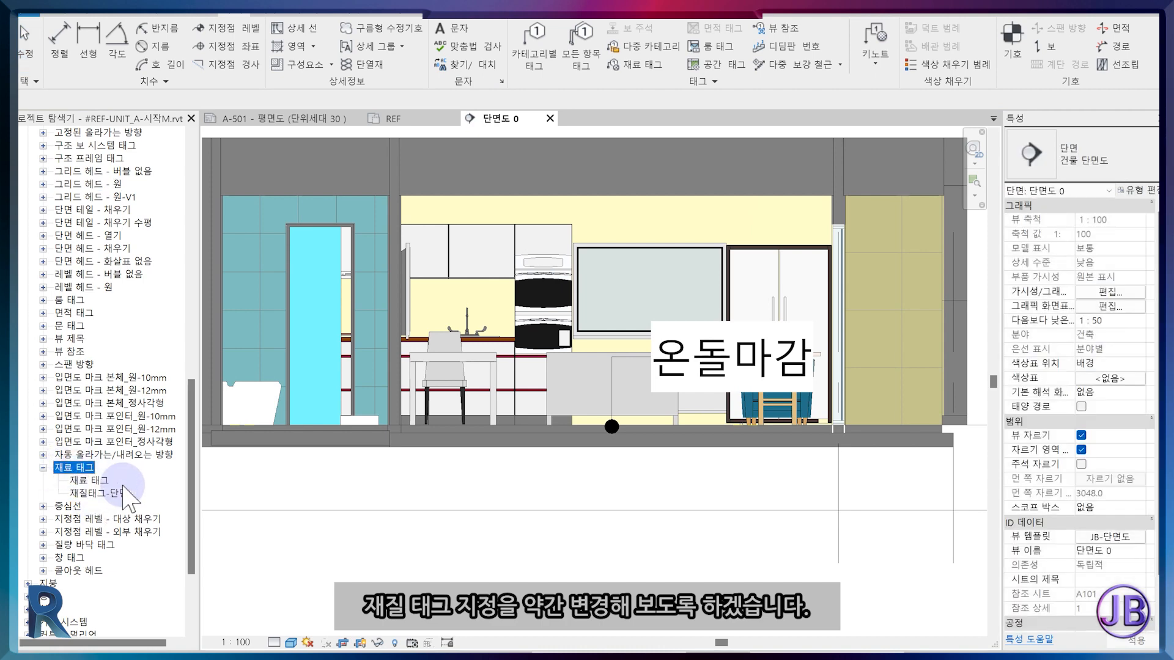
right_click(91, 483)
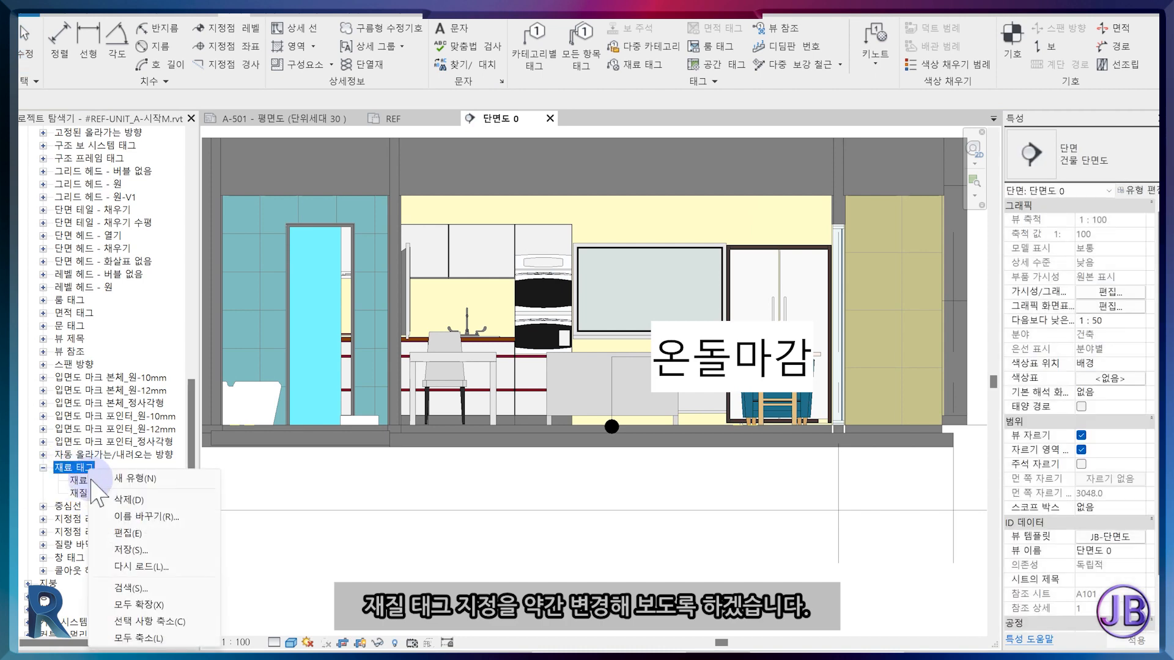
click(120, 538)
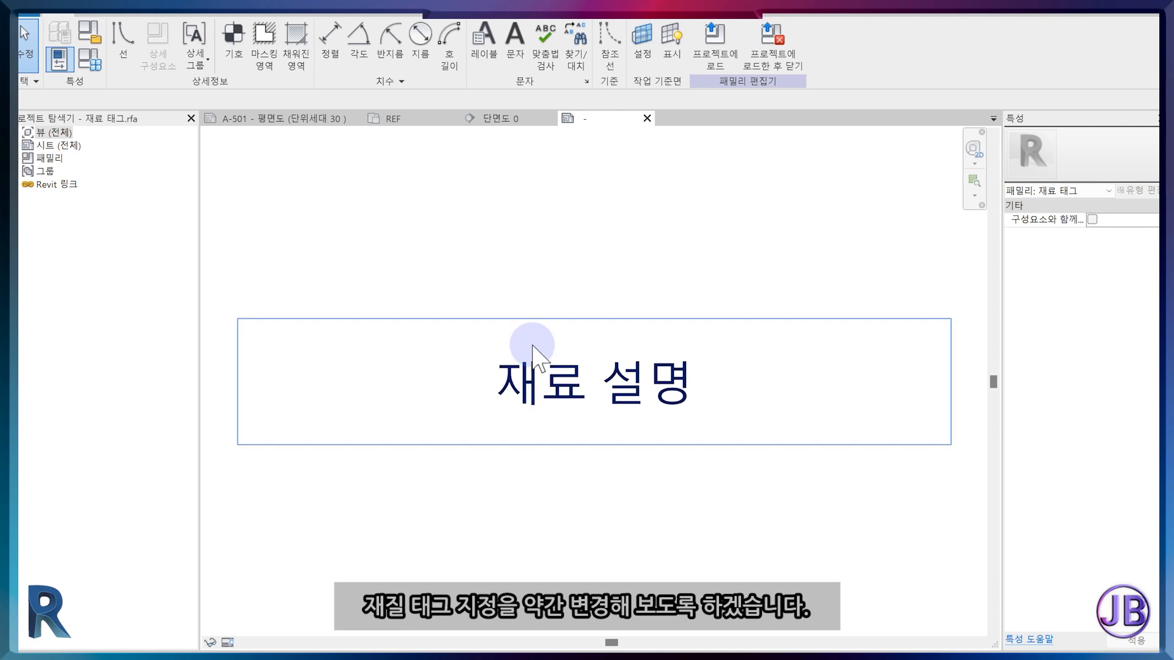
click(532, 344)
click(510, 269)
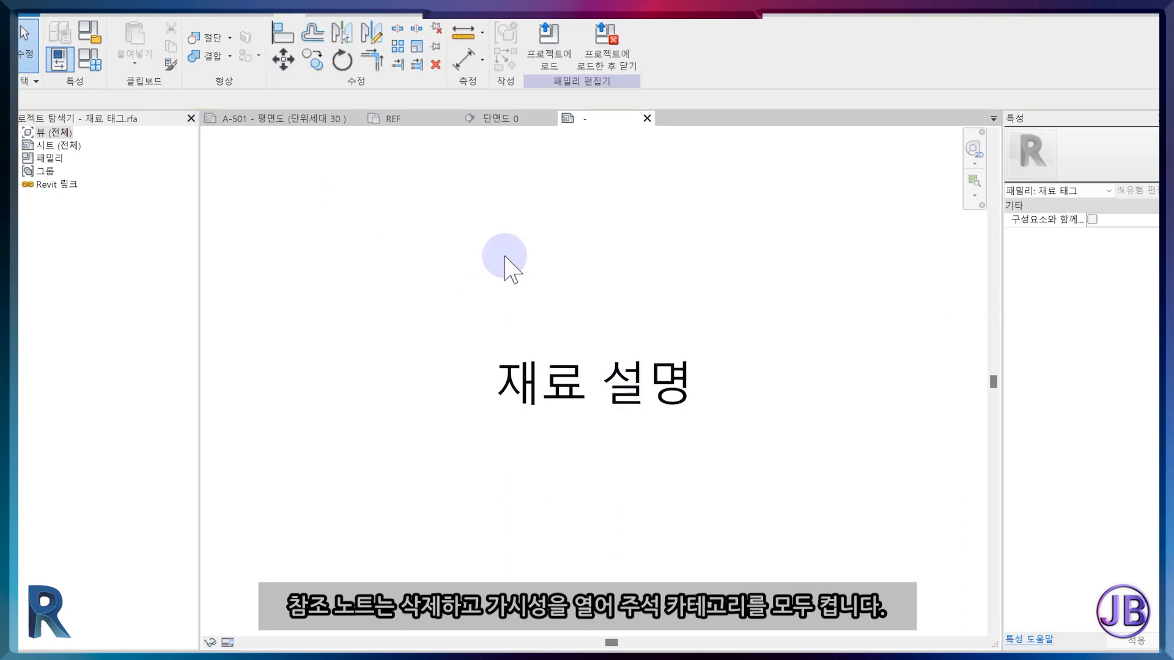
Turn on the visibility of the annotation categories 참조 평면, 참조선 and 치수 in the tag family's view
key(v)
key(g)
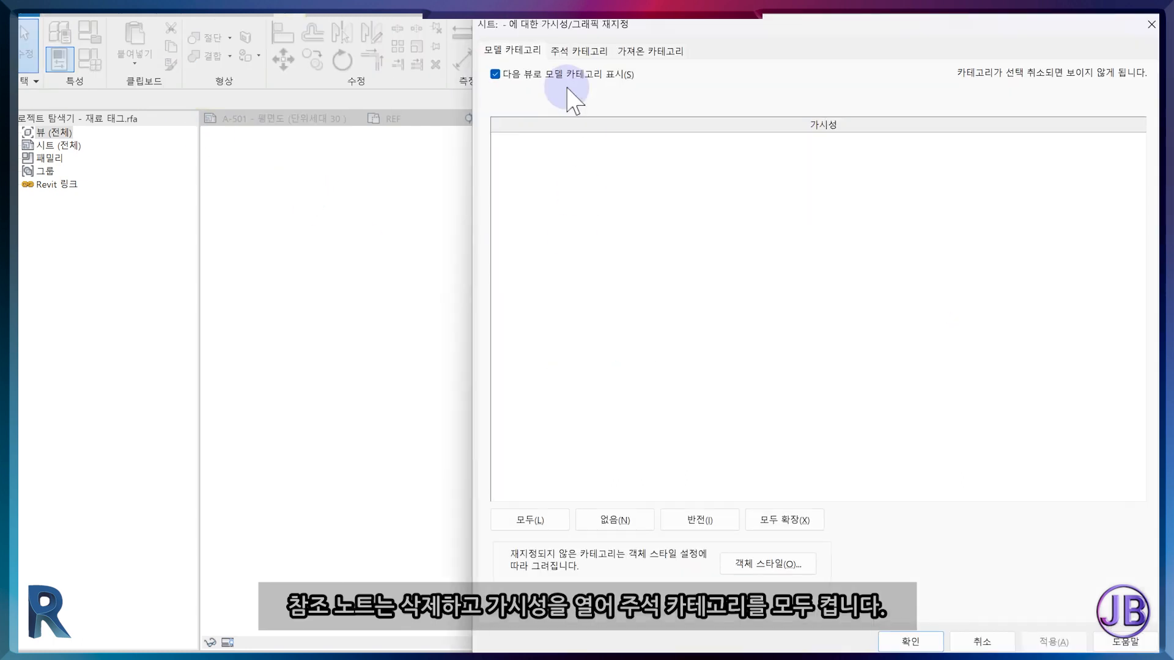
click(576, 51)
click(512, 164)
click(512, 176)
click(512, 190)
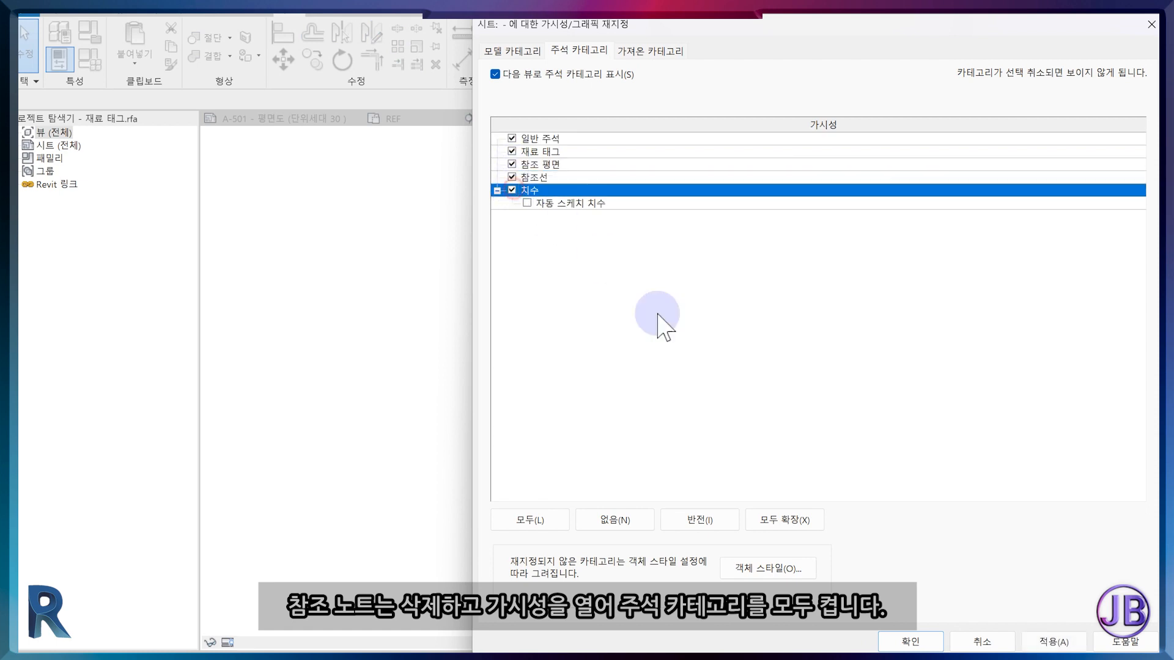
click(910, 641)
Set the 재료 설명 label's horizontal alignment to 왼쪽 and move its frame to start at the vertical reference plane
click(586, 409)
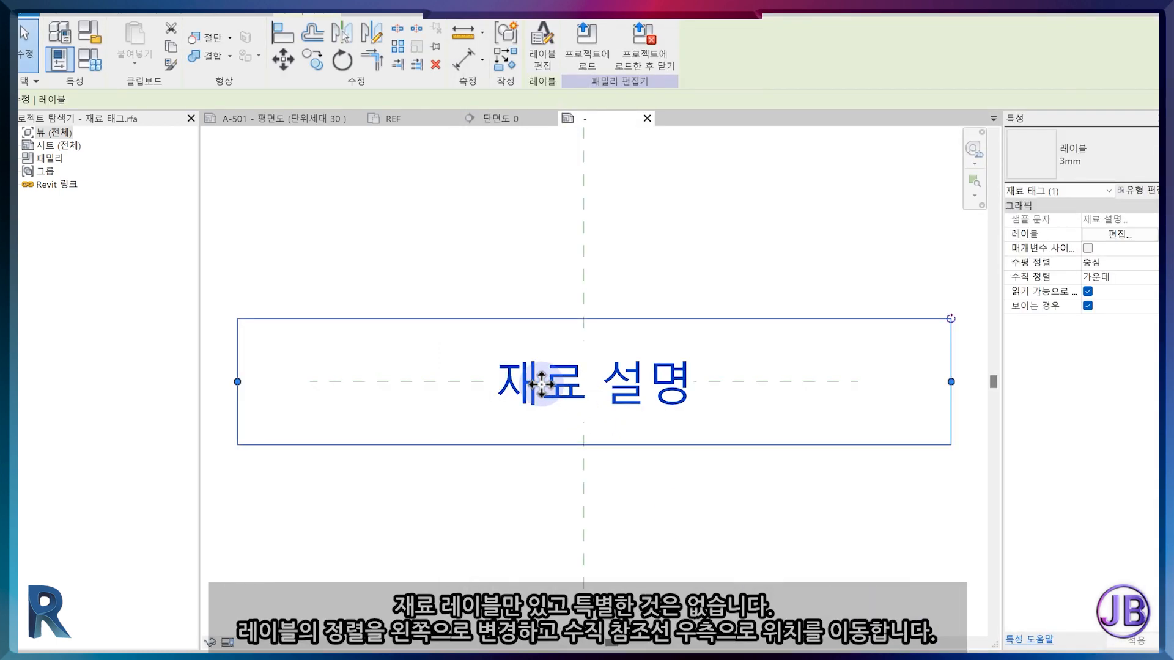
drag(538, 388, 666, 379)
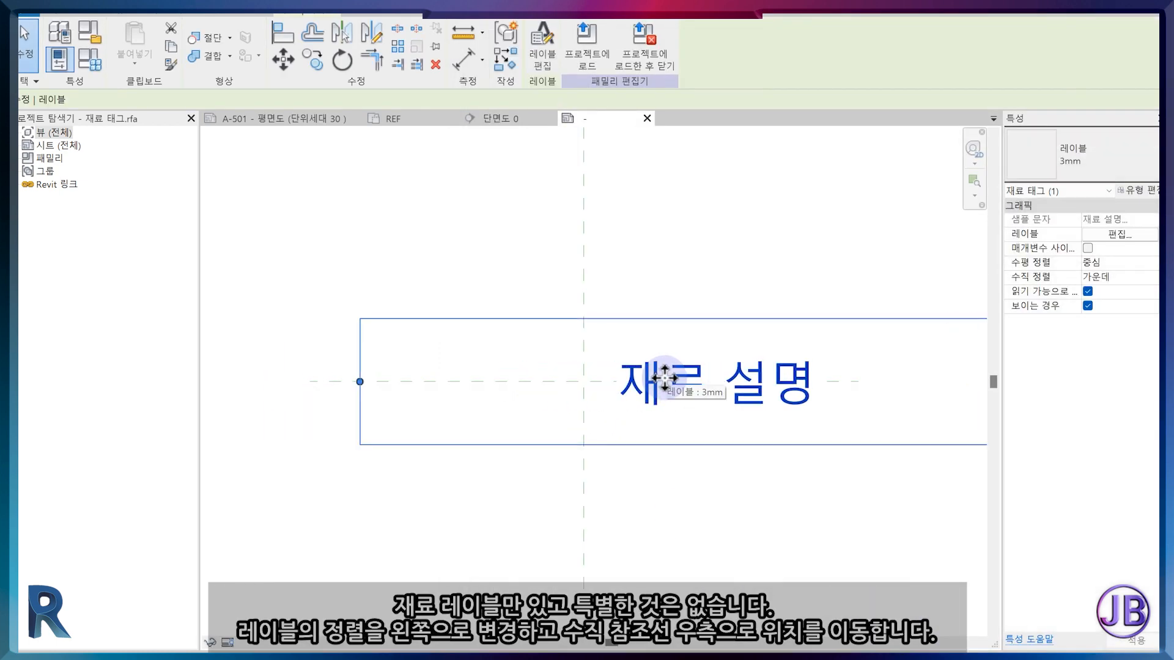
key(Escape)
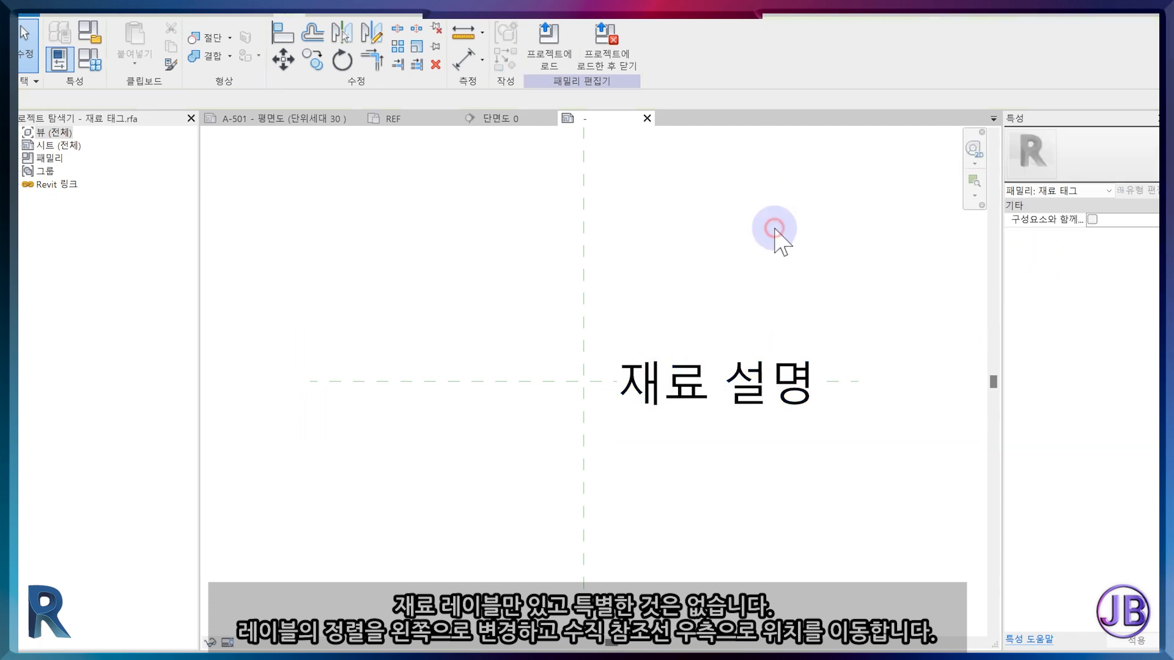
scroll(775, 229, down, 1)
click(760, 312)
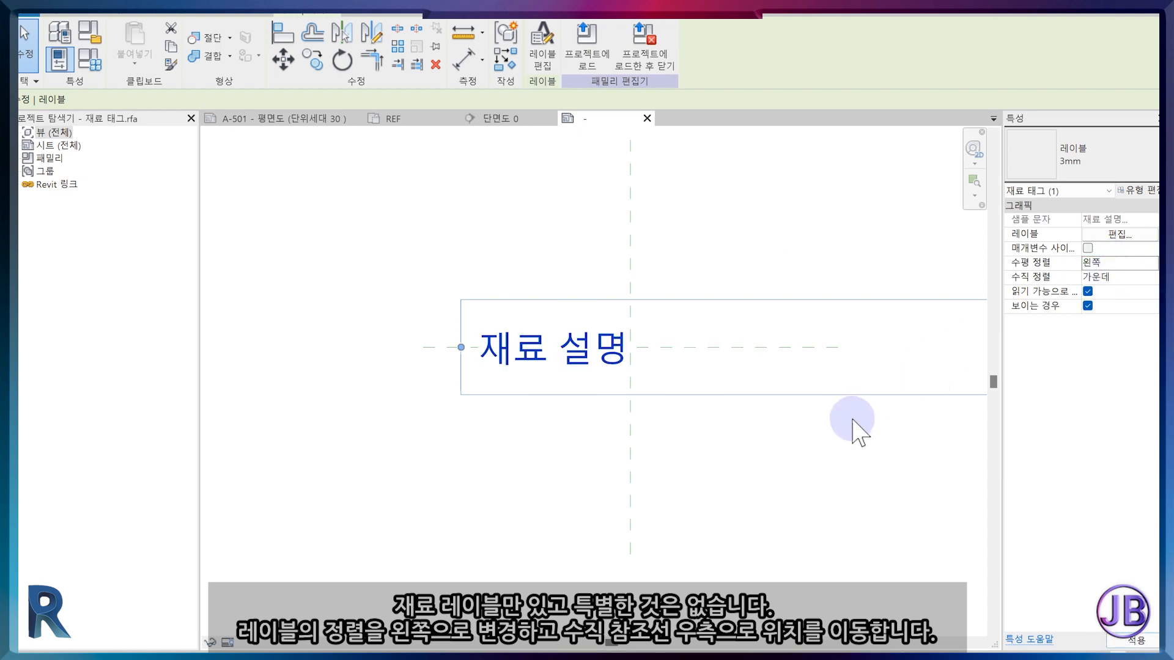
drag(562, 355, 626, 354)
drag(703, 355, 697, 355)
click(746, 492)
click(795, 362)
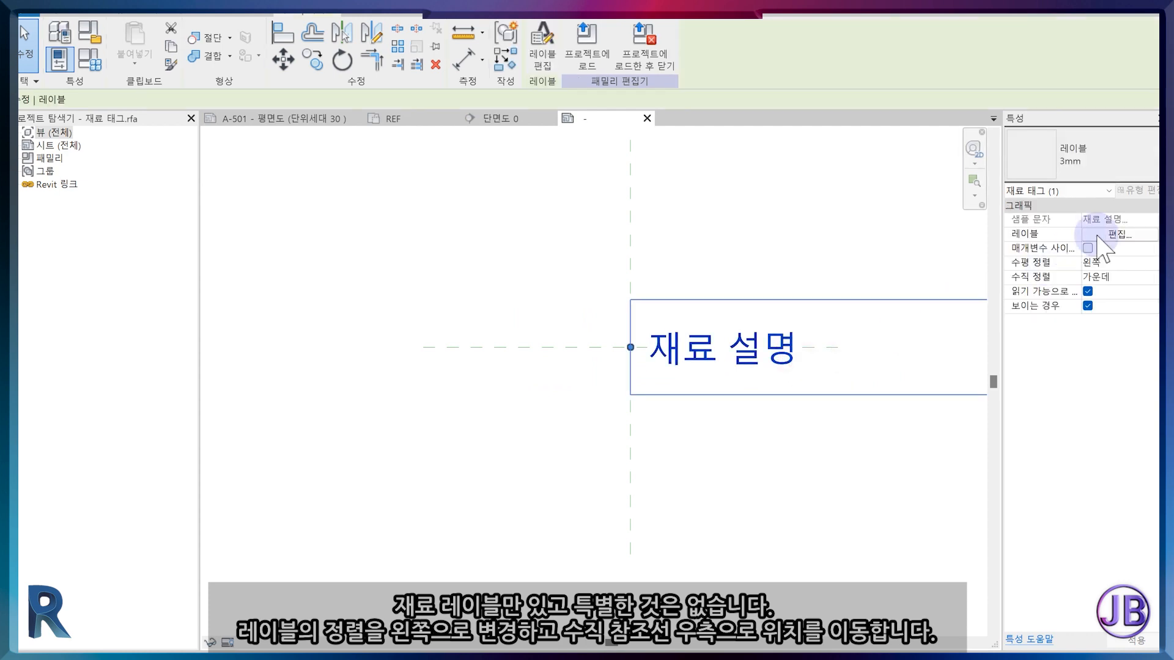
Set the label type's font to 나눔고딕 and text size to 2.5 mm, and rename the type 나눔2.5mm
click(1137, 190)
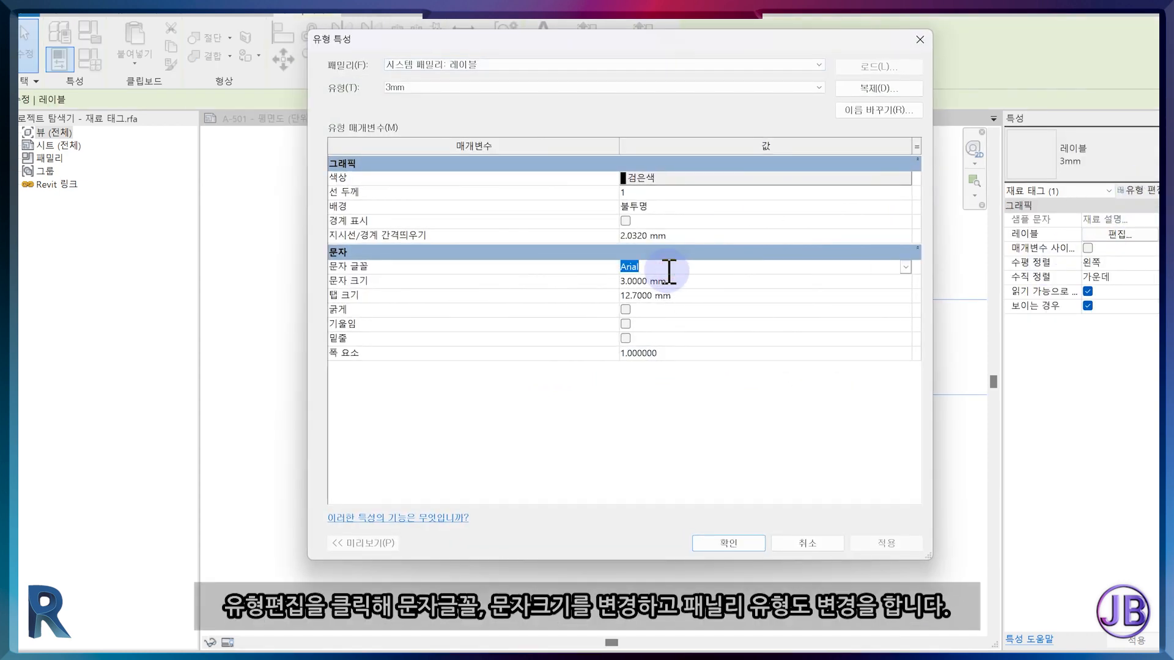
click(669, 271)
text(나눔고딕)
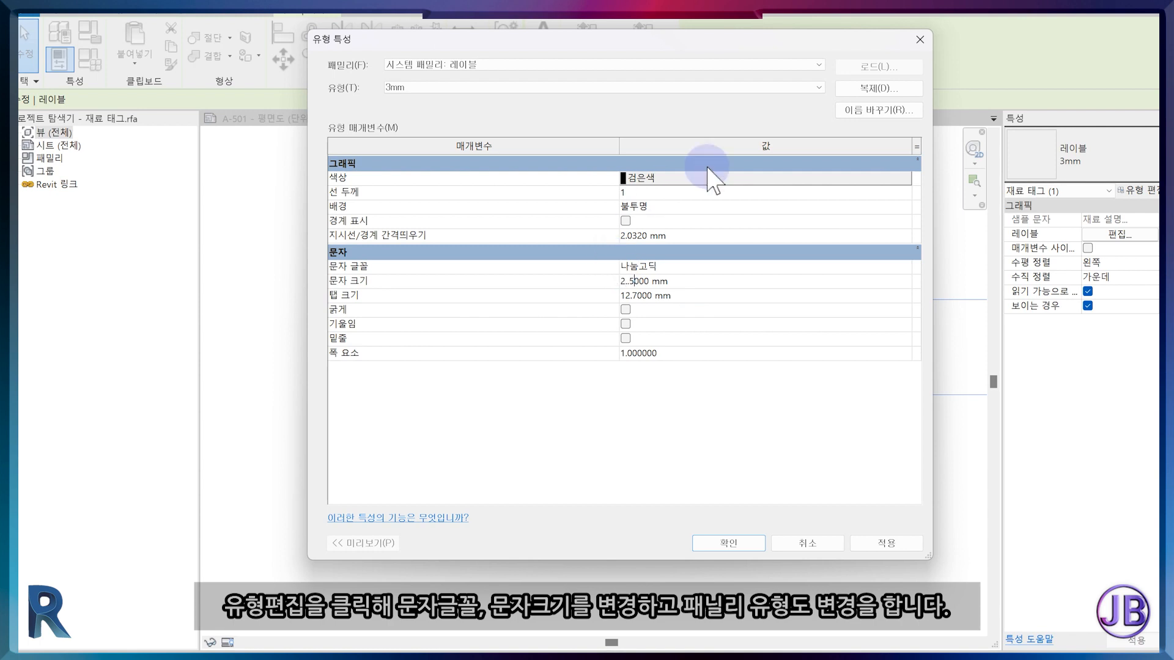
click(851, 114)
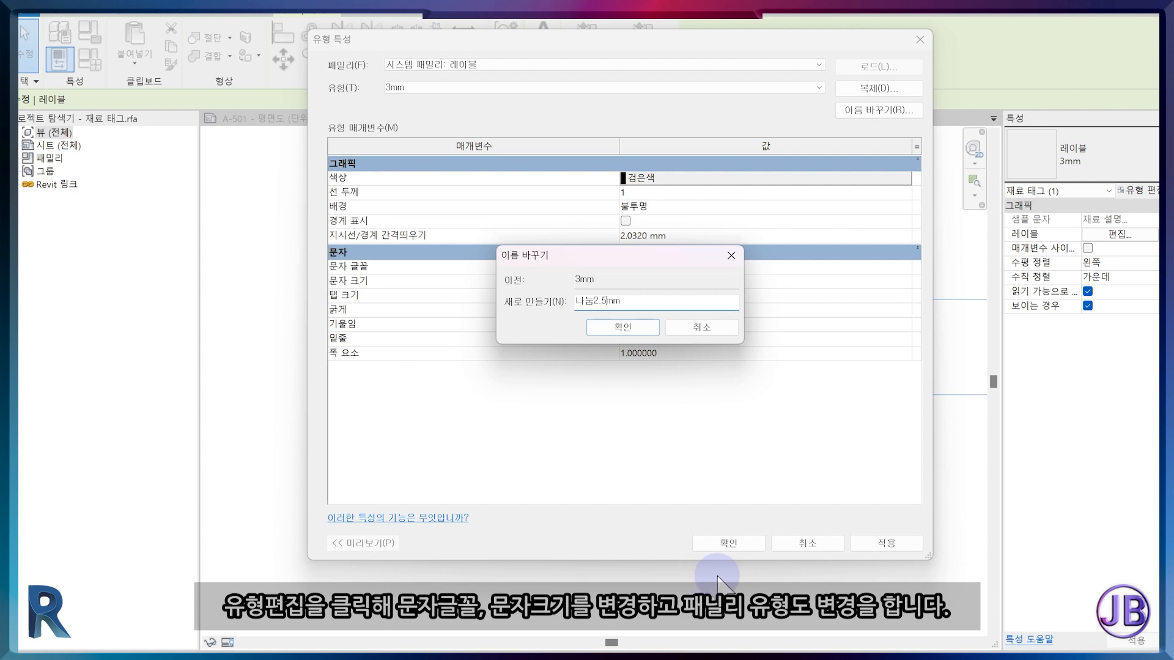
click(622, 327)
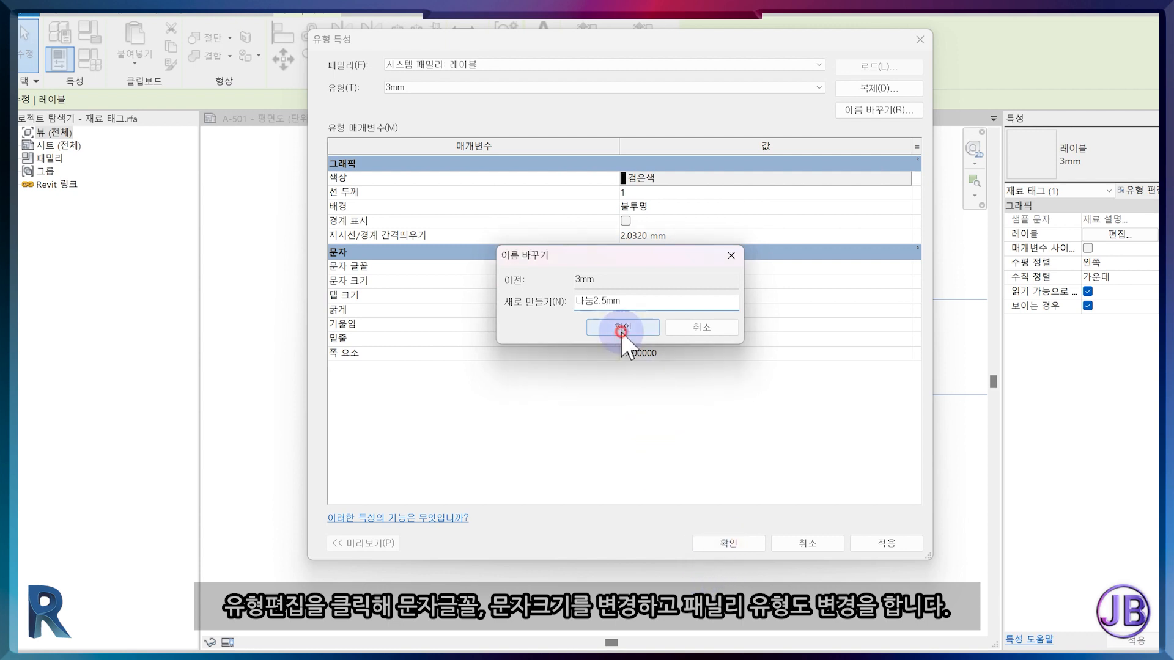
click(711, 542)
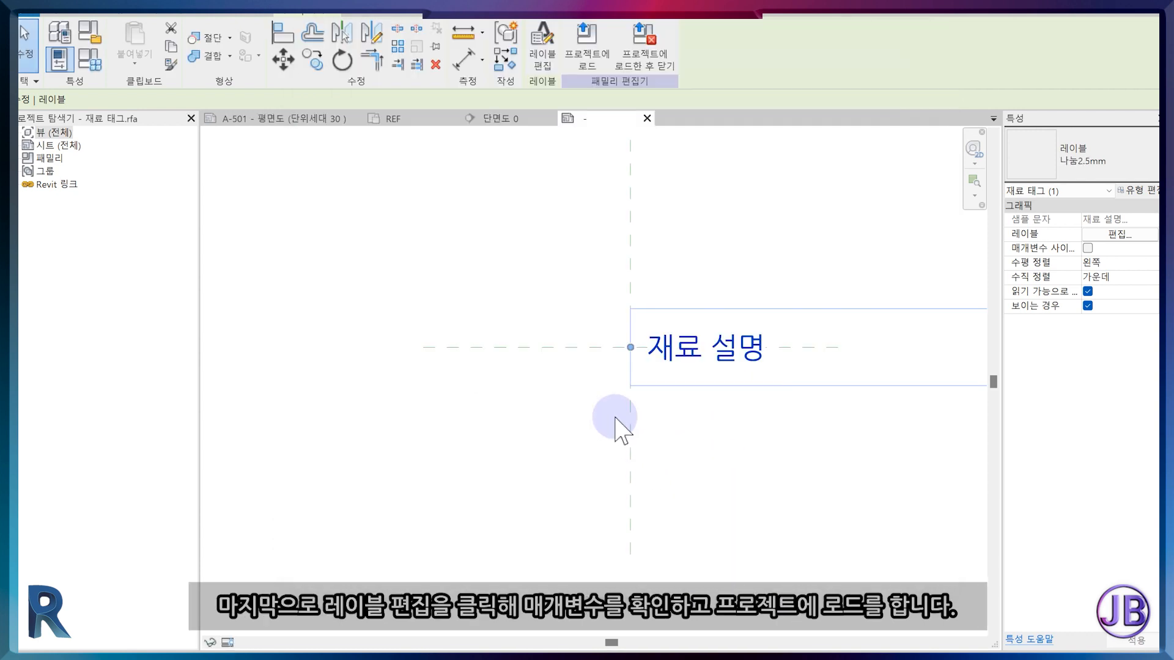
Check the label's assigned parameters and load the 재료 태그 family into the project, overwriting the existing version
click(742, 300)
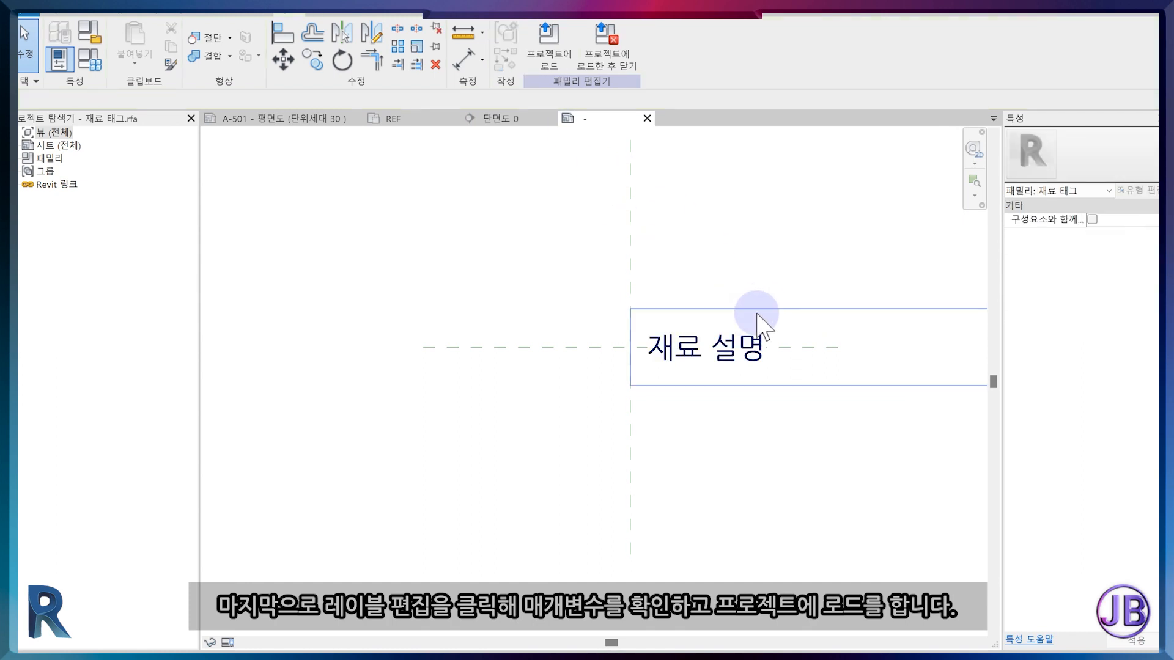
click(752, 333)
click(542, 46)
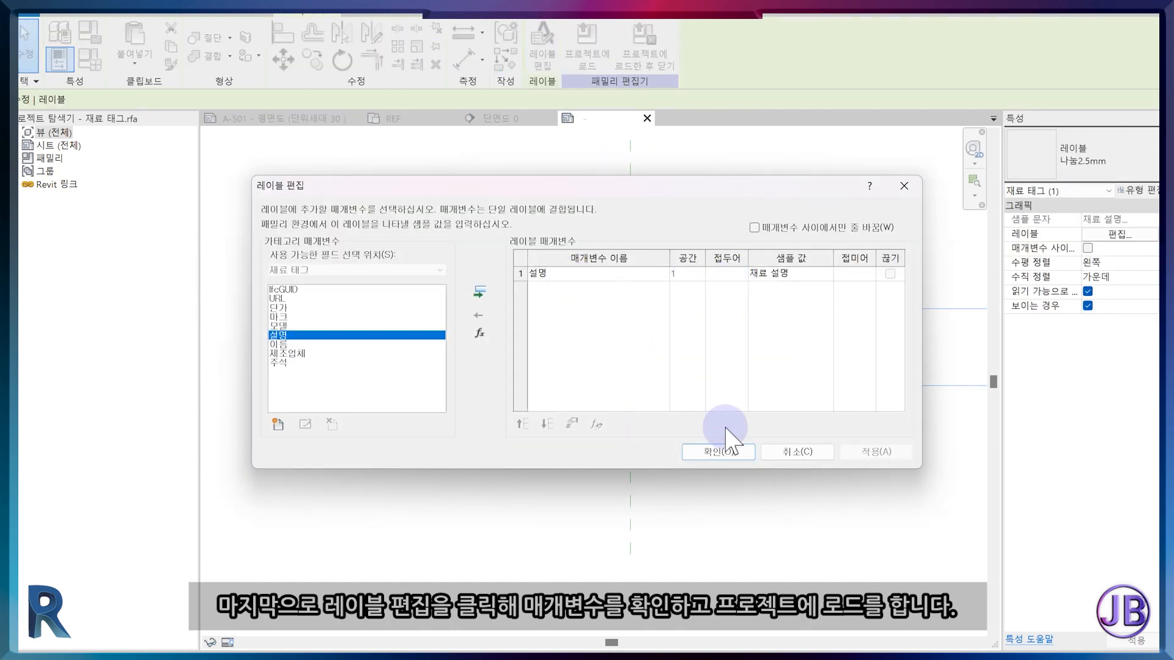
click(735, 456)
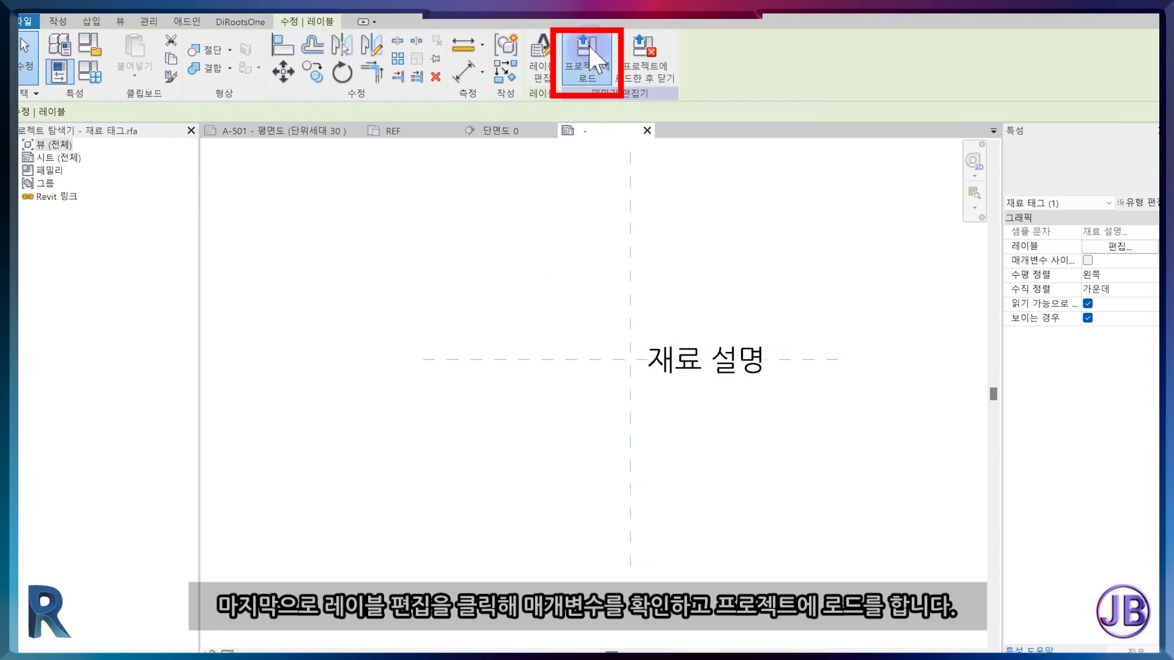
click(592, 60)
click(575, 307)
Select the 온돌마감 tag in the section view and try shifting its leader elbow to check the spacing between leader and text
scroll(693, 428, up, 2)
click(853, 352)
drag(858, 358, 776, 358)
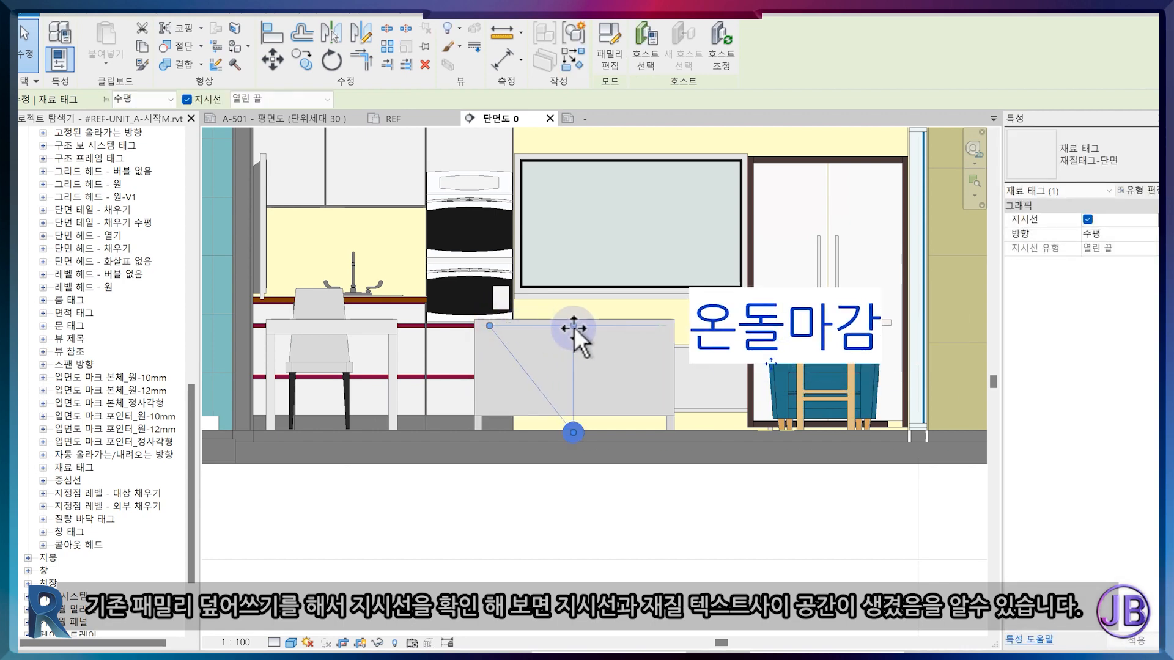
key(Escape)
scroll(676, 535, down, 5)
mouse_move(673, 553)
middle_down()
mouse_move(692, 553)
mouse_move(680, 523)
middle_up()
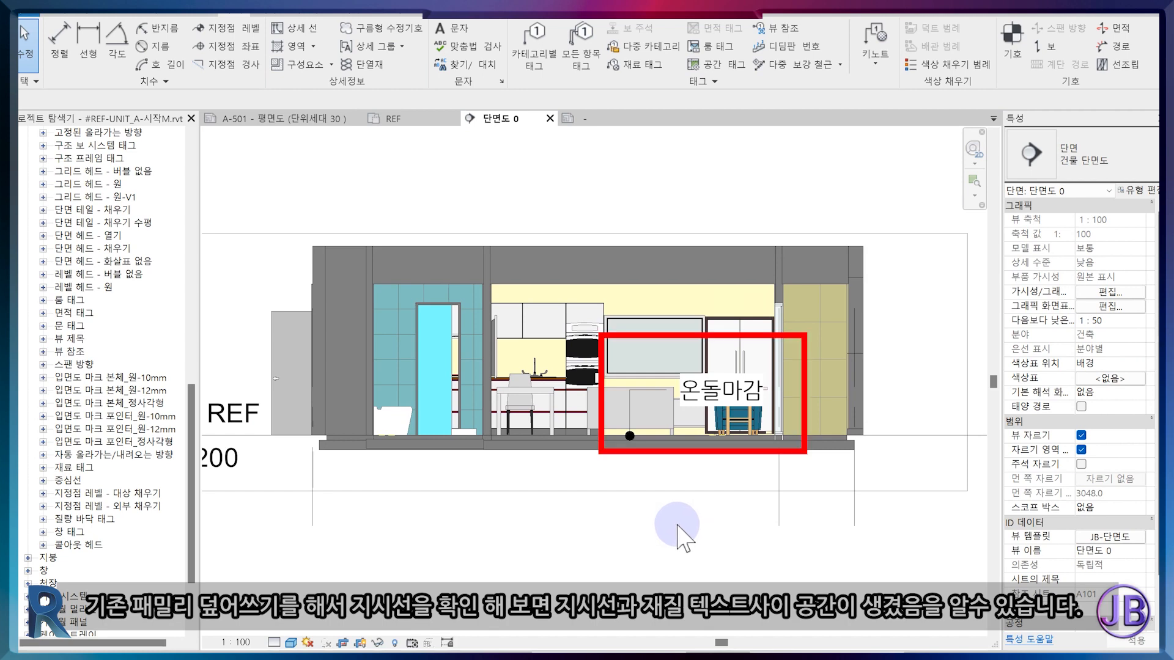
Close the tag family, saving the changes to 재료 태그.rfa, and close the 단면도 0 and REF views
click(587, 119)
click(650, 118)
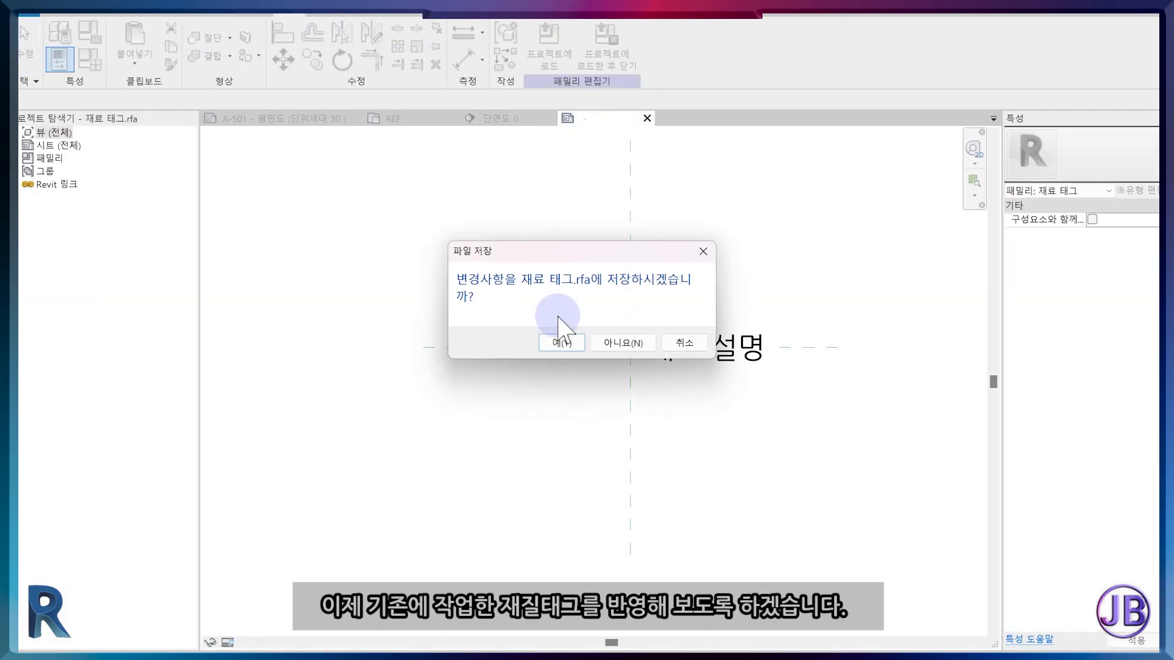
click(561, 343)
middle_click(524, 125)
middle_click(387, 120)
click(616, 344)
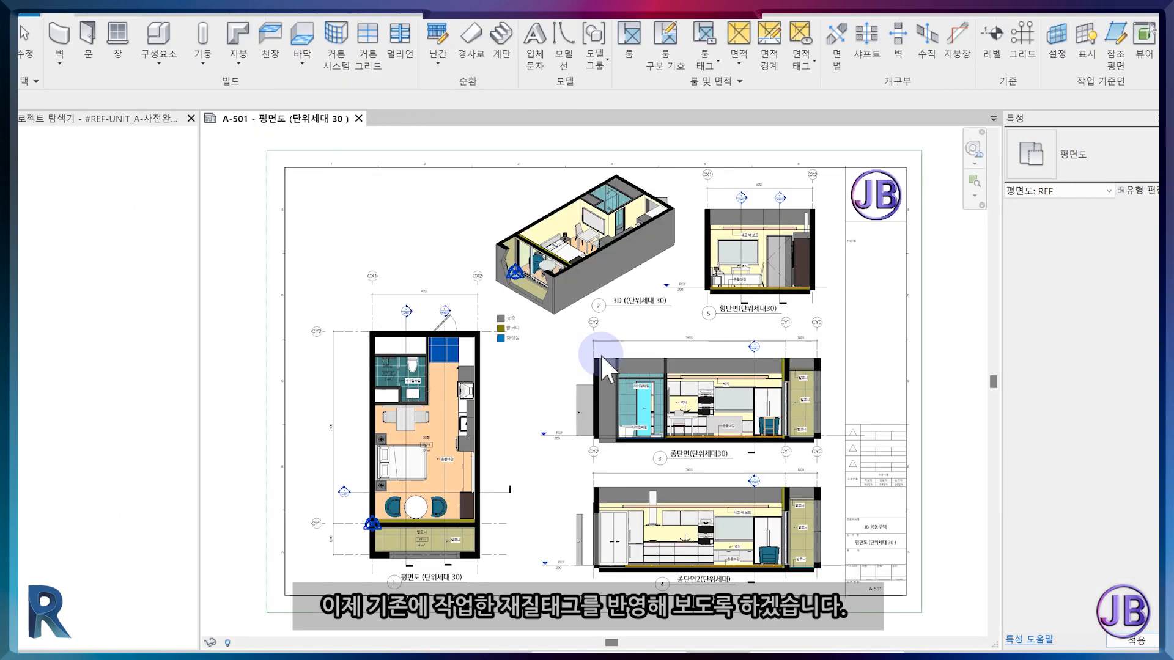
In the #REF-UNIT_A-사전완성 project, open the 재질 태그 family for editing
scroll(100, 520, down, 15)
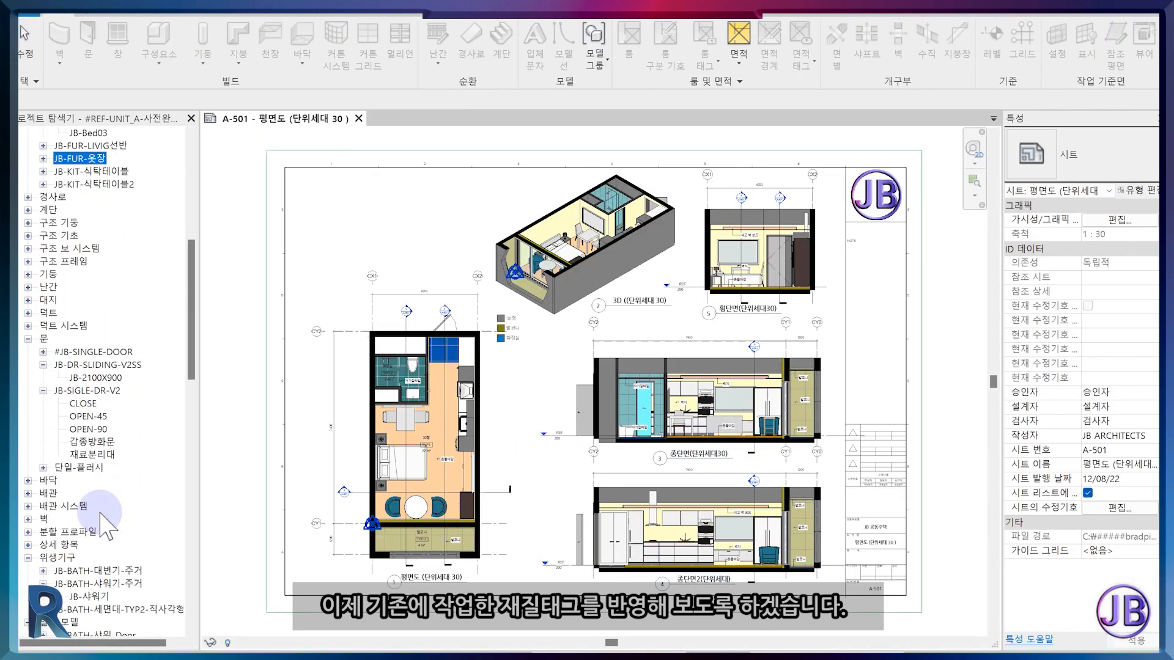
scroll(101, 514, down, 11)
right_click(86, 519)
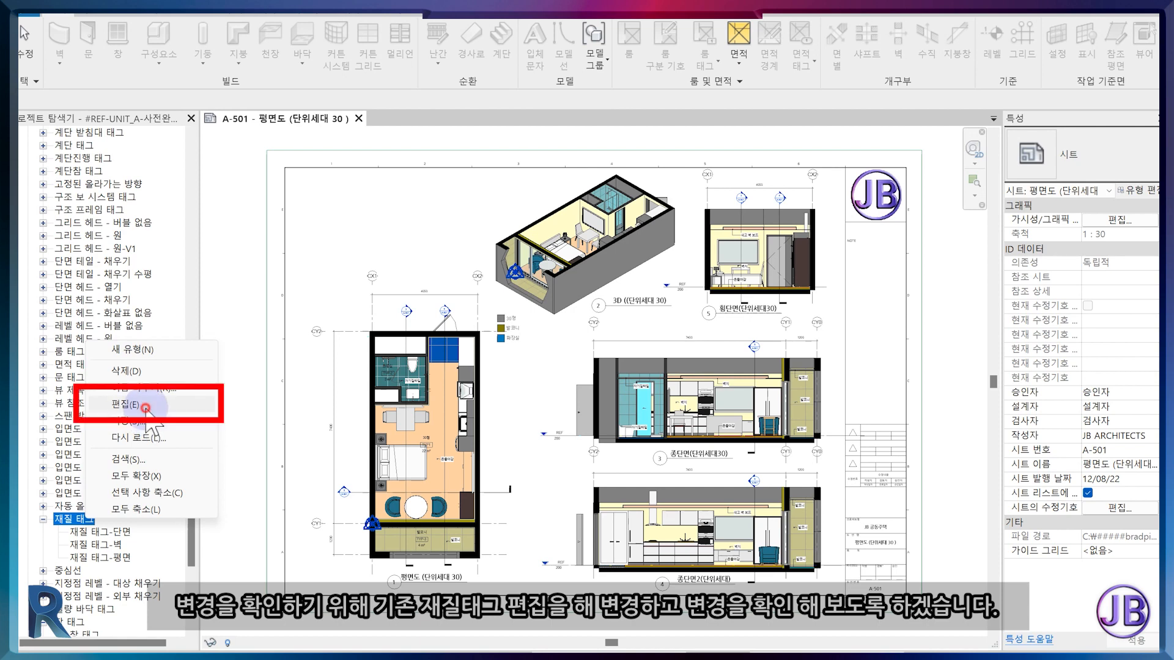
click(145, 407)
Turn on the annotation categories, including 참조 평면, 참조선 and 치수, in the 재질 태그 family's view
key(v)
key(v)
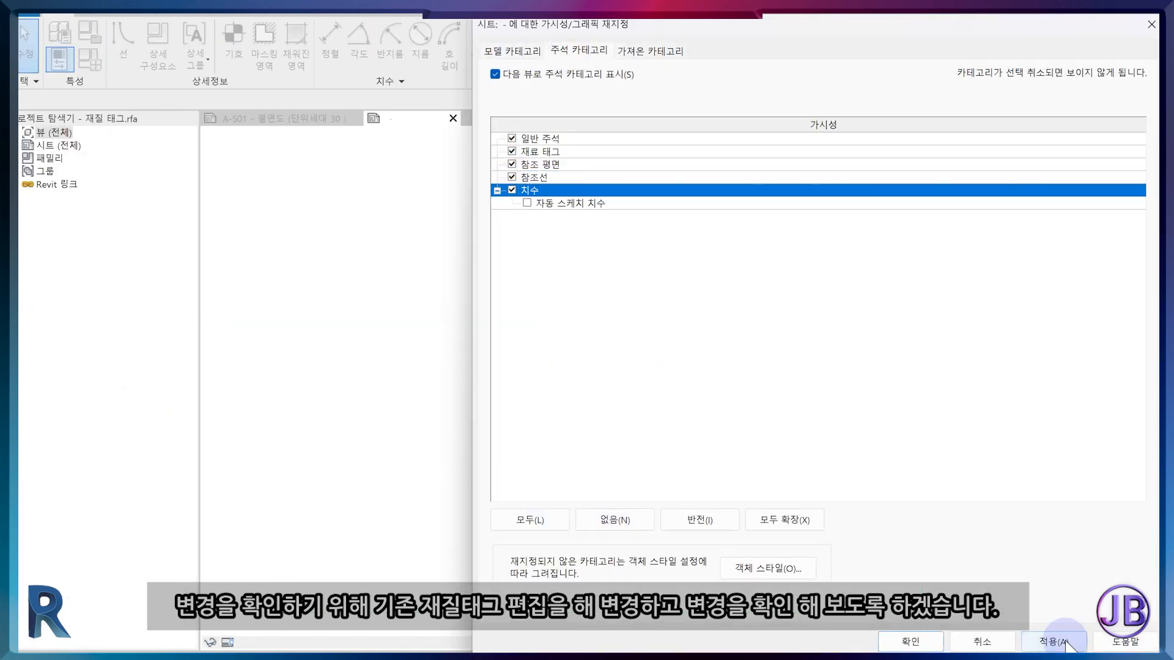
click(1065, 644)
click(936, 643)
Move the 재질태그 label to start at the vertical reference plane and duplicate its type as 나눔-2.5mm with 2.5 mm text size
drag(299, 374, 647, 374)
click(1127, 190)
click(874, 89)
text(나눔-2.5mm)
click(623, 330)
click(654, 279)
text(2.5)
click(726, 548)
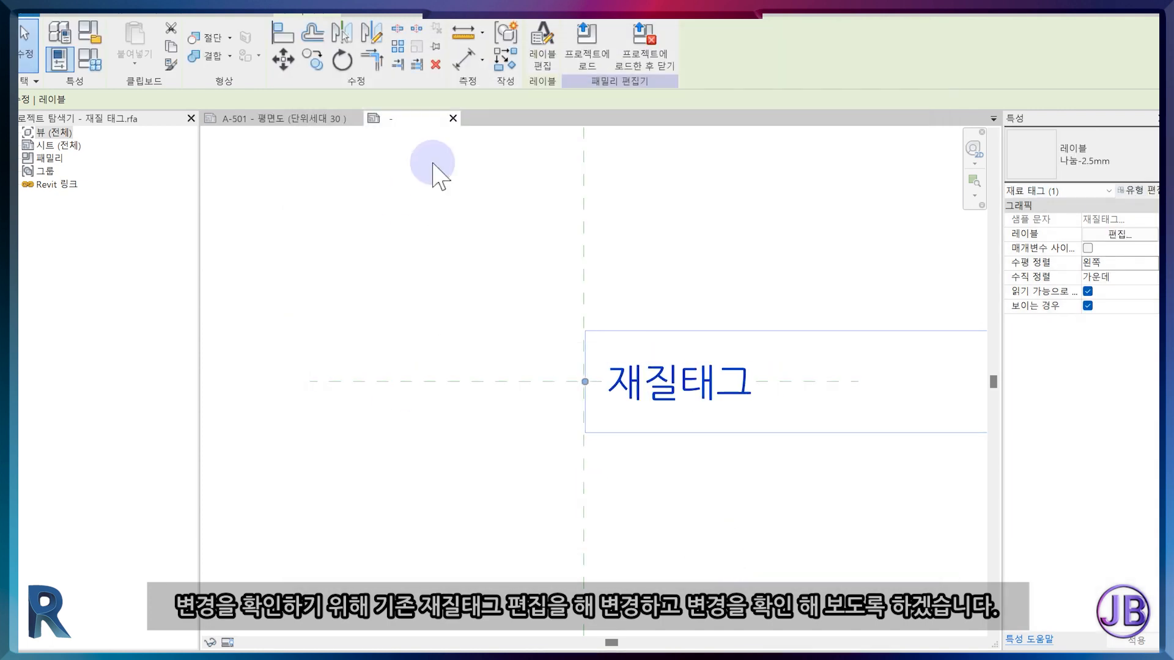
Load the edited 재질 태그 family into the project, overwriting the existing version
click(587, 54)
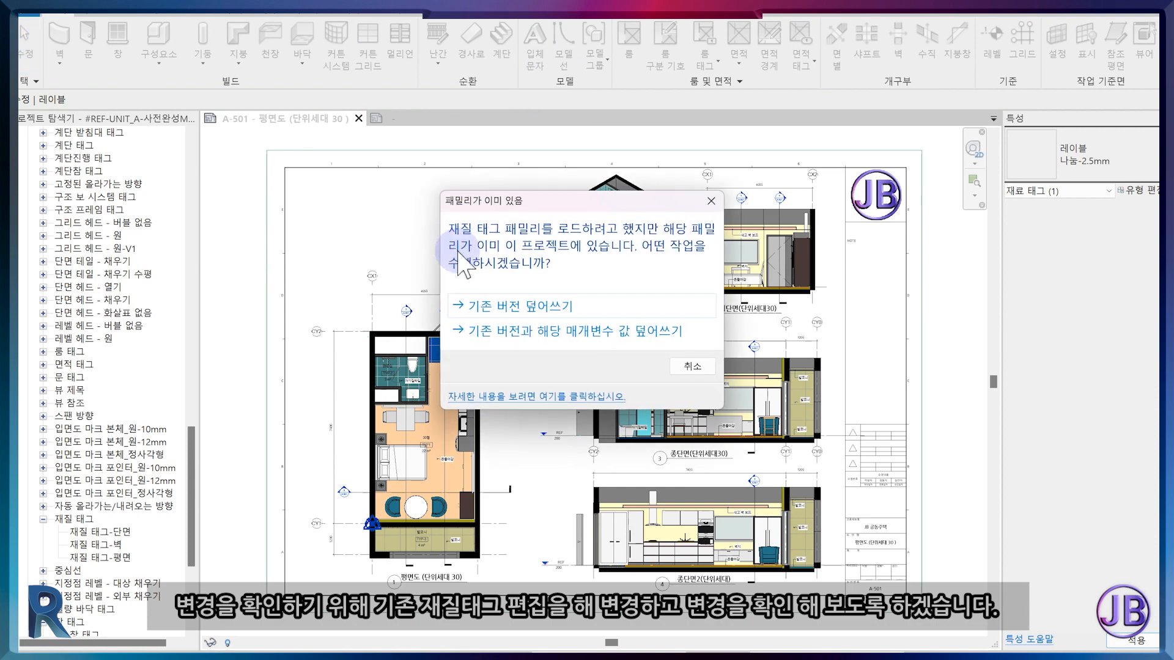
scroll(682, 468, up, 4)
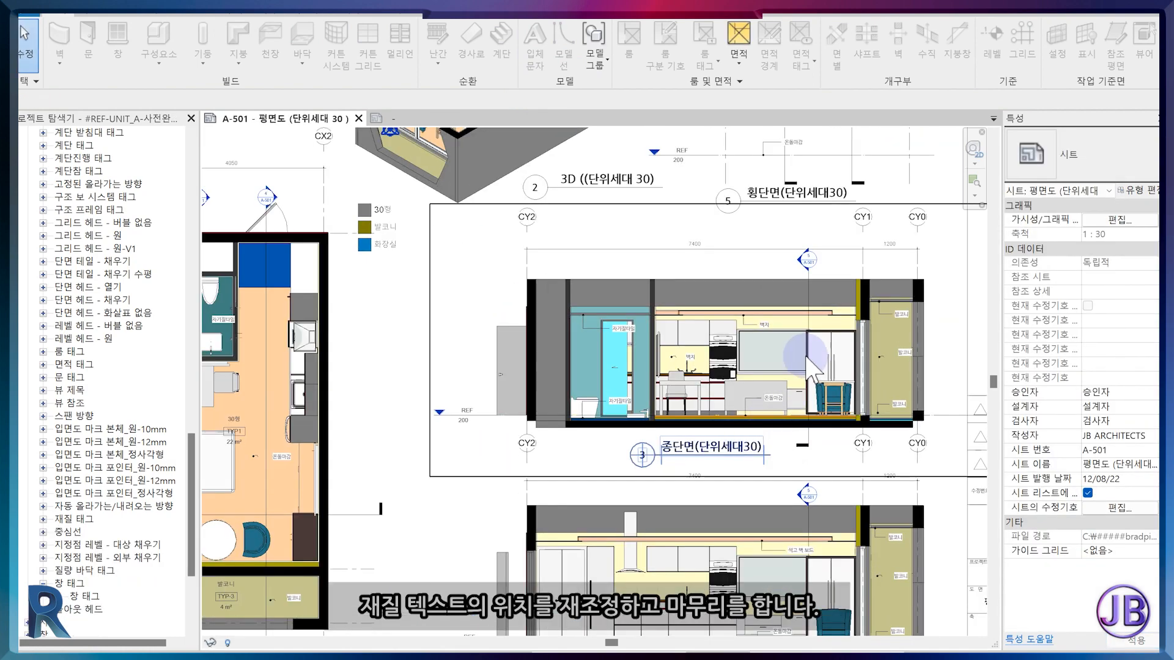
In the 횡단면(단위세대30) section, shift the 석고 벽 보드 and 온돌마감 tags toward their leaders and align the leader elbows vertically with the dots
scroll(703, 299, down, 5)
scroll(737, 184, up, 6)
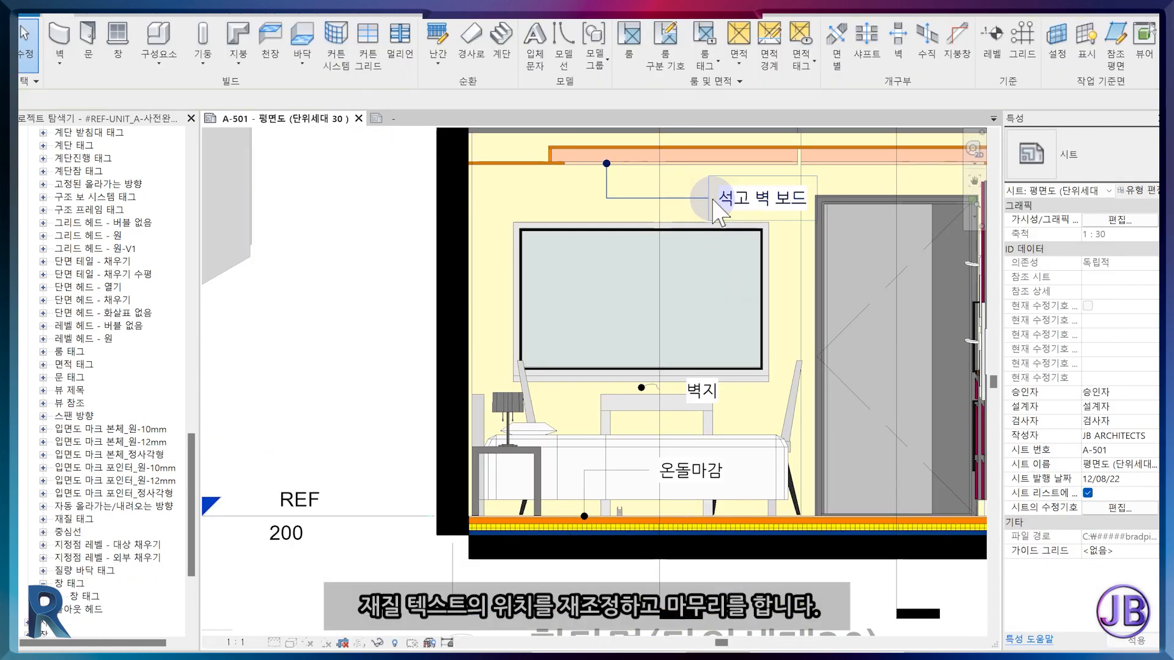
click(700, 200)
drag(726, 208, 676, 209)
drag(528, 199, 606, 198)
click(688, 477)
drag(685, 480, 643, 481)
drag(544, 474, 583, 468)
Move the 벽지 tag beside its curved finish leader in the 횡단면 section and return from the section to the sheet
click(668, 388)
scroll(704, 396, up, 2)
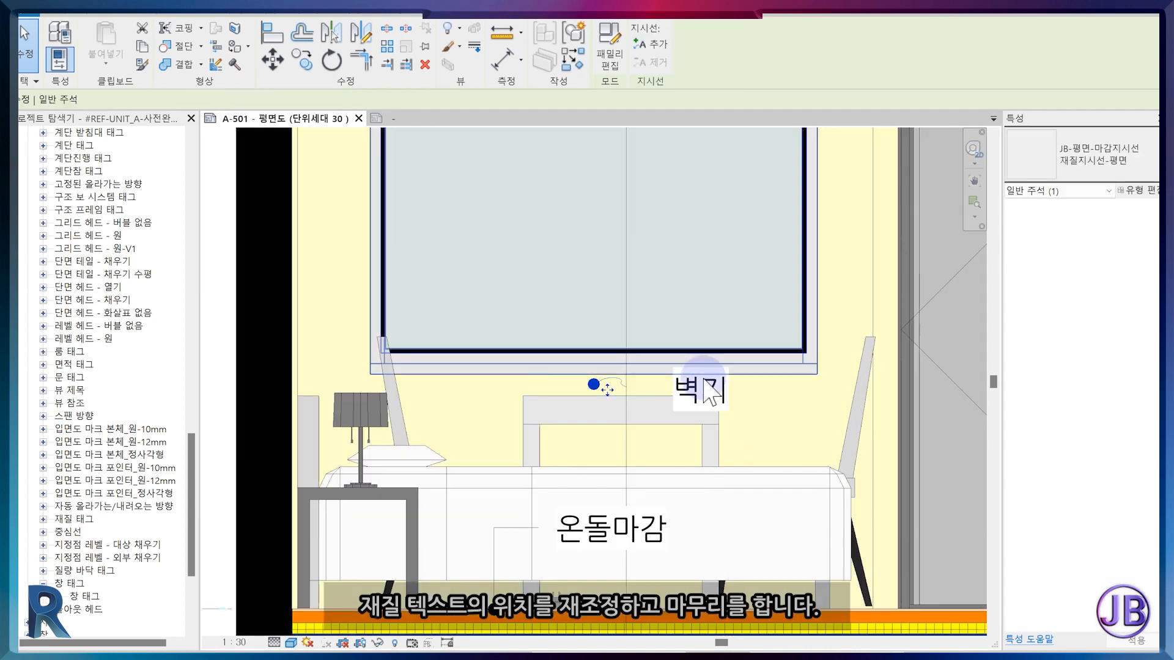
click(705, 394)
drag(697, 412, 655, 406)
key(Escape)
scroll(666, 415, down, 3)
scroll(667, 417, down, 4)
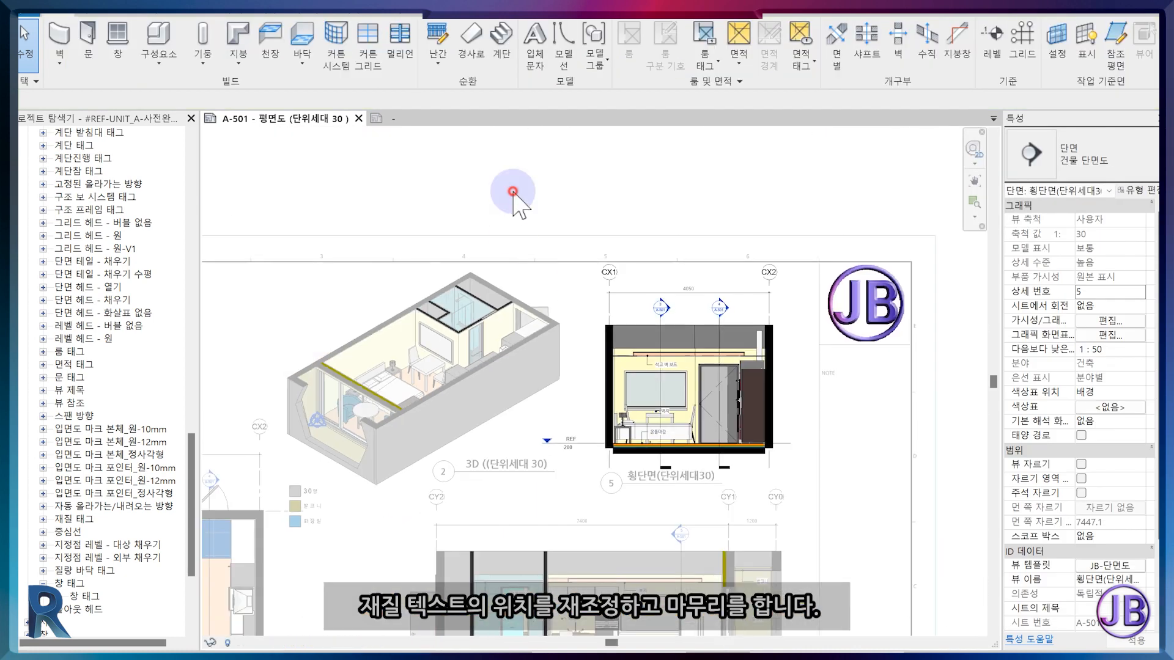
double_click(513, 193)
middle_click(514, 193)
middle_click(514, 193)
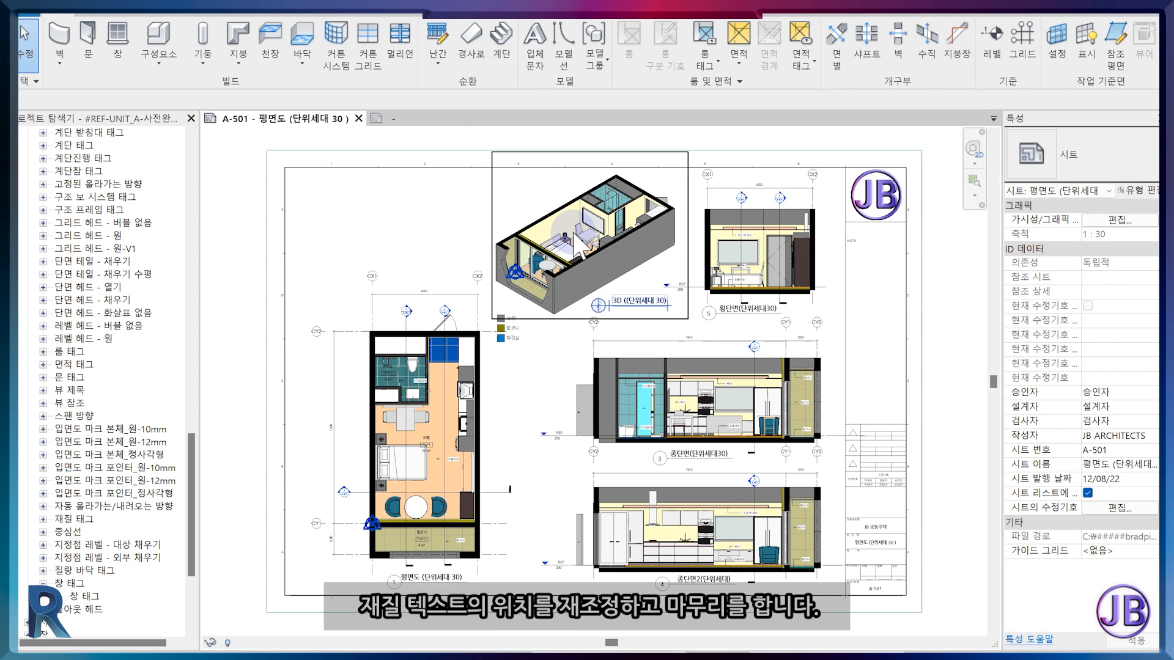
scroll(757, 372, up, 3)
scroll(636, 563, up, 2)
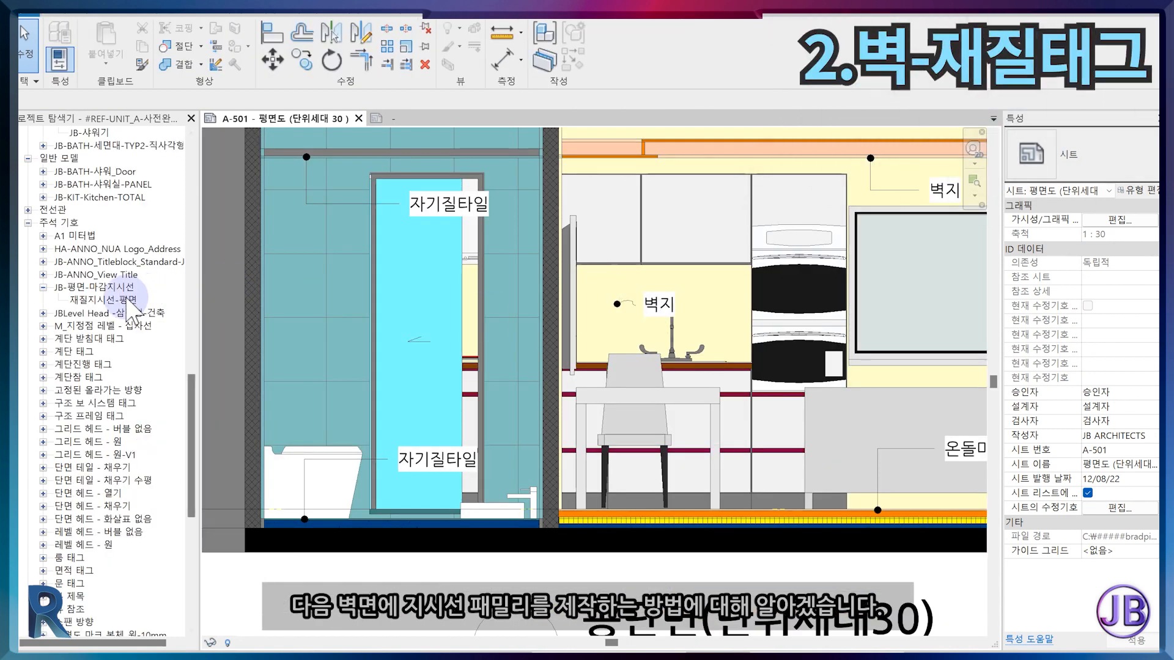
Create a new annotation family from the 미터법 일반 주석.rft template in the 주석 folder and delete its default note
click(21, 19)
mouse_move(68, 73)
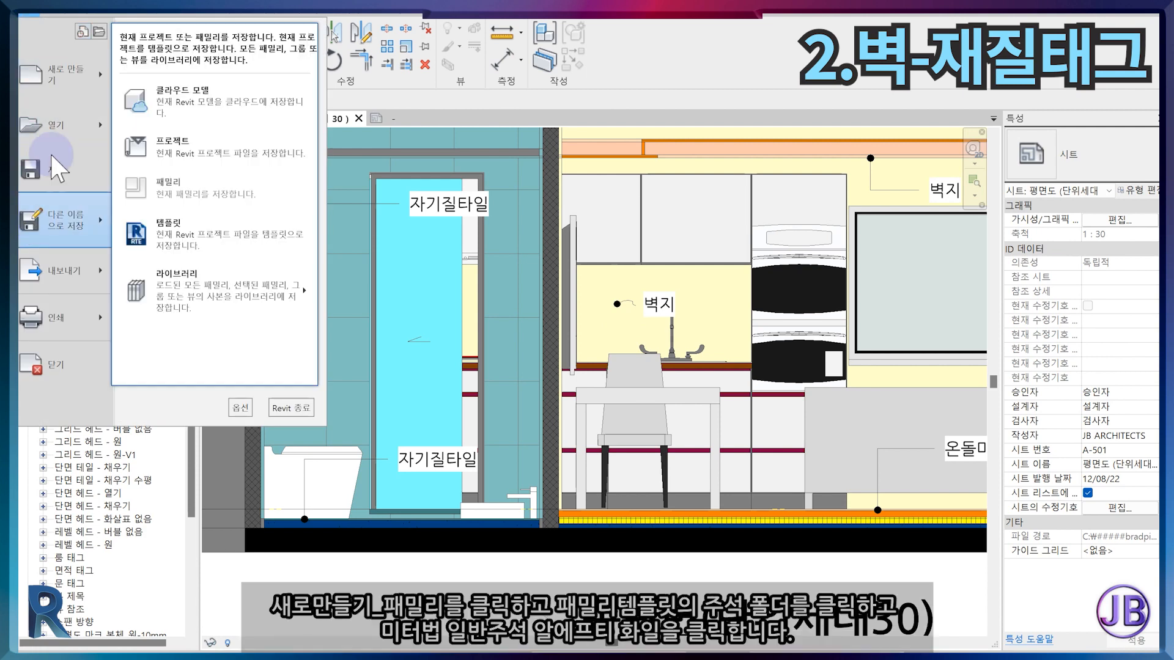
click(212, 124)
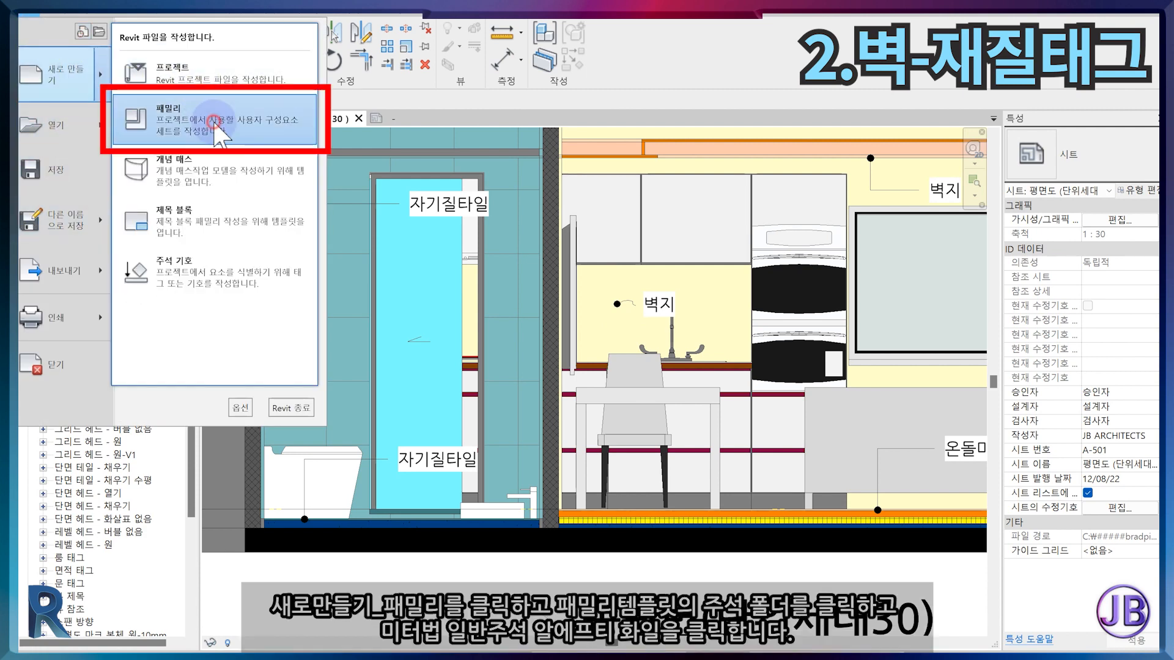
click(423, 284)
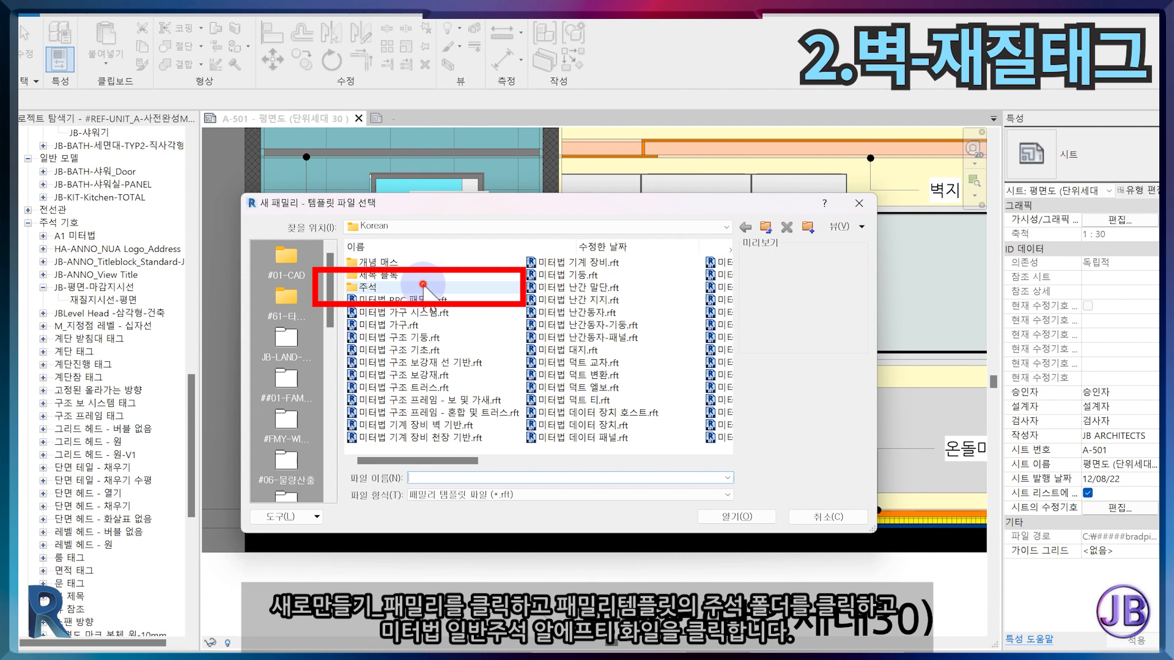
double_click(423, 285)
click(432, 362)
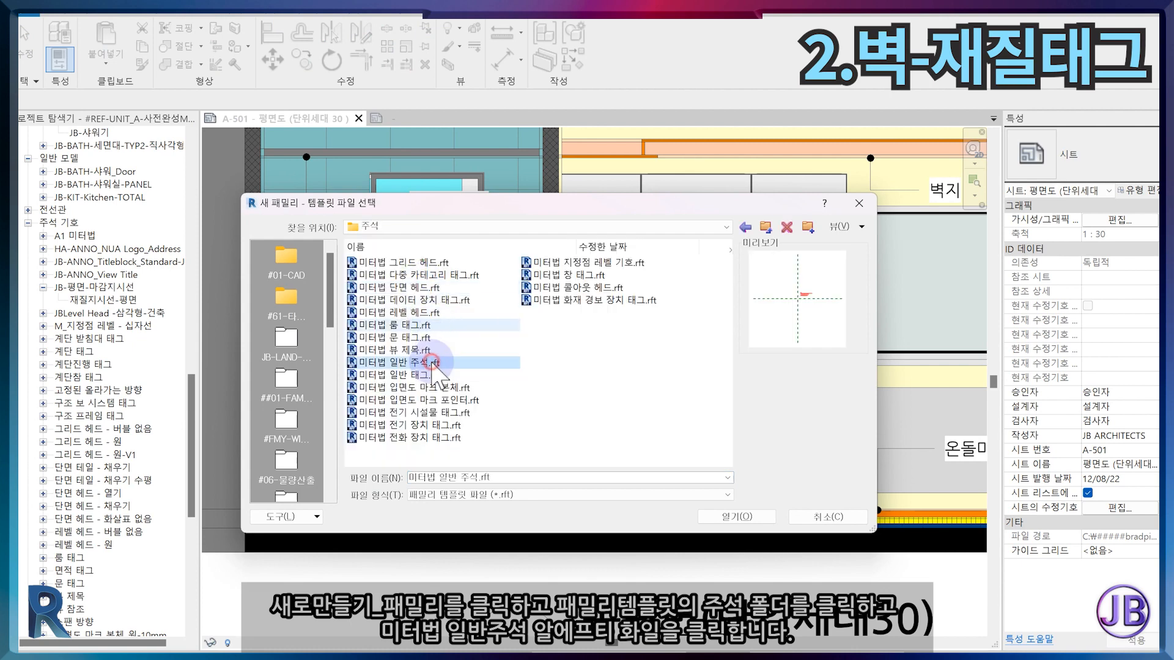
click(756, 521)
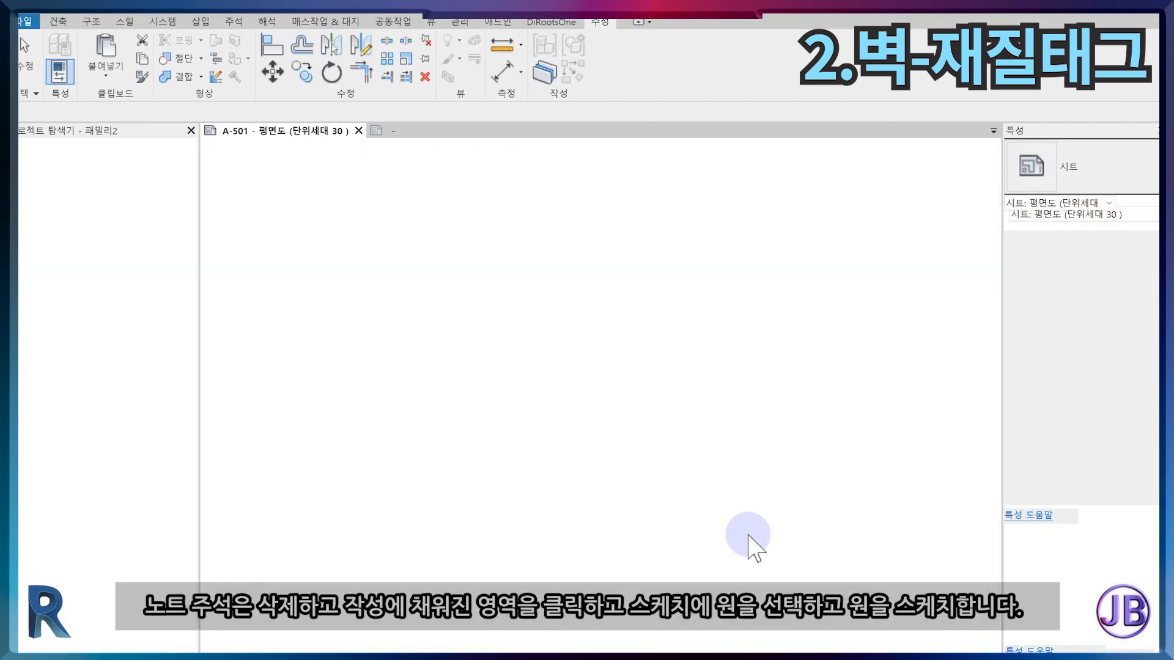
click(634, 374)
key(Delete)
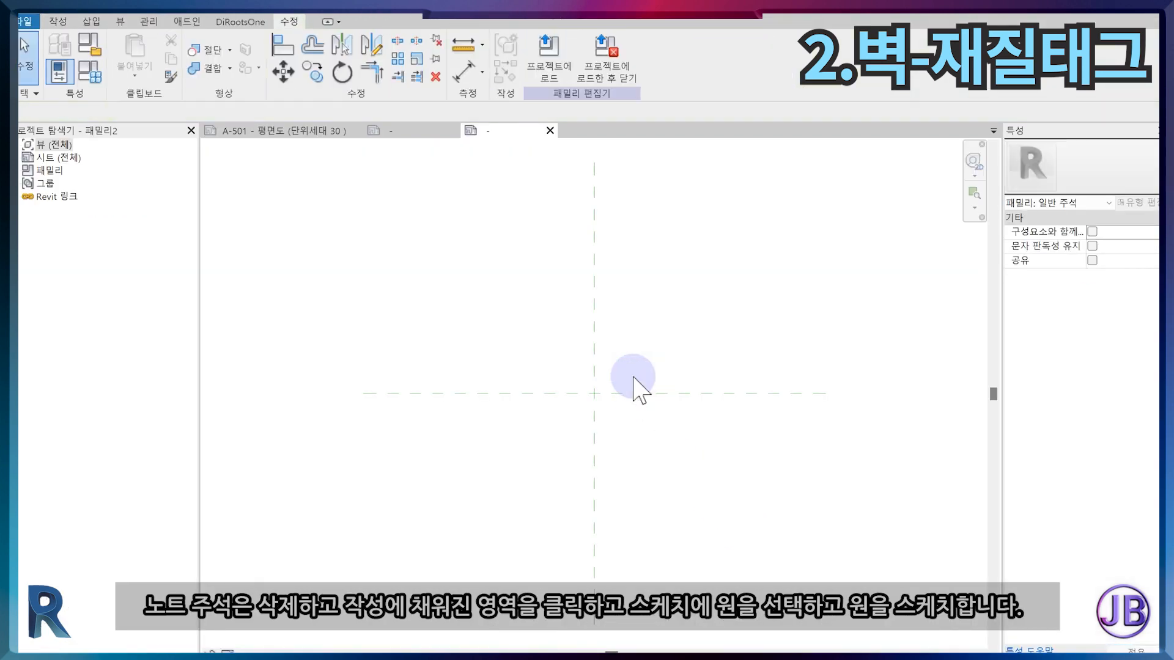
Create a circular filled region with a 0.8 radius, centred on the vertical reference plane just above the horizontal plane
click(58, 21)
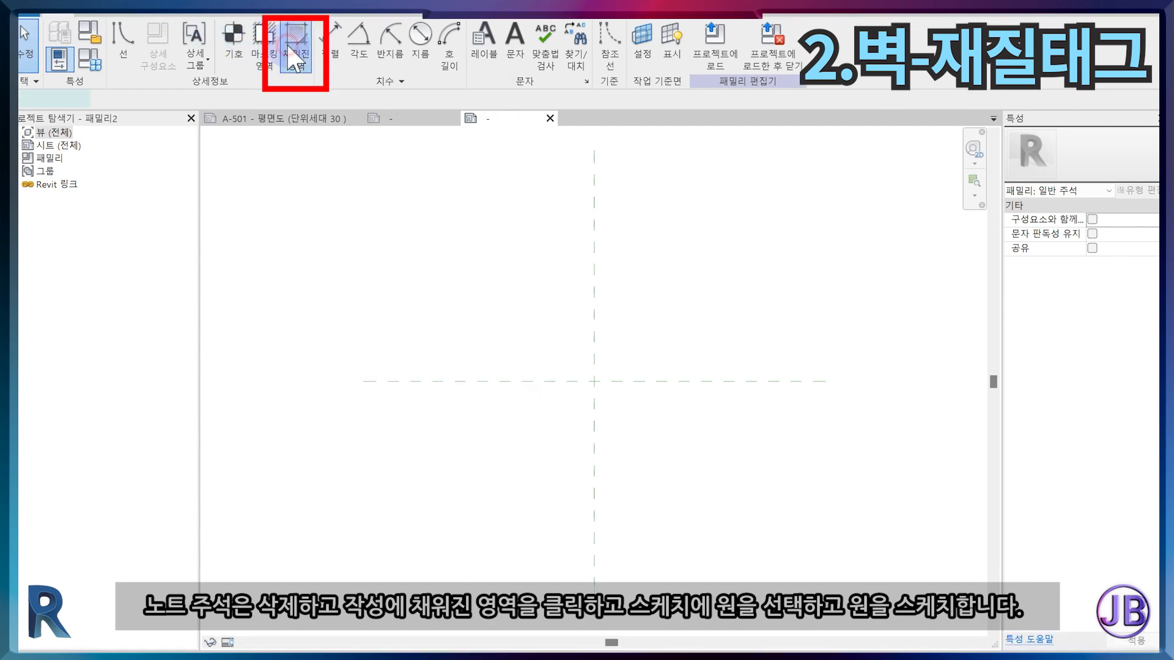
click(294, 58)
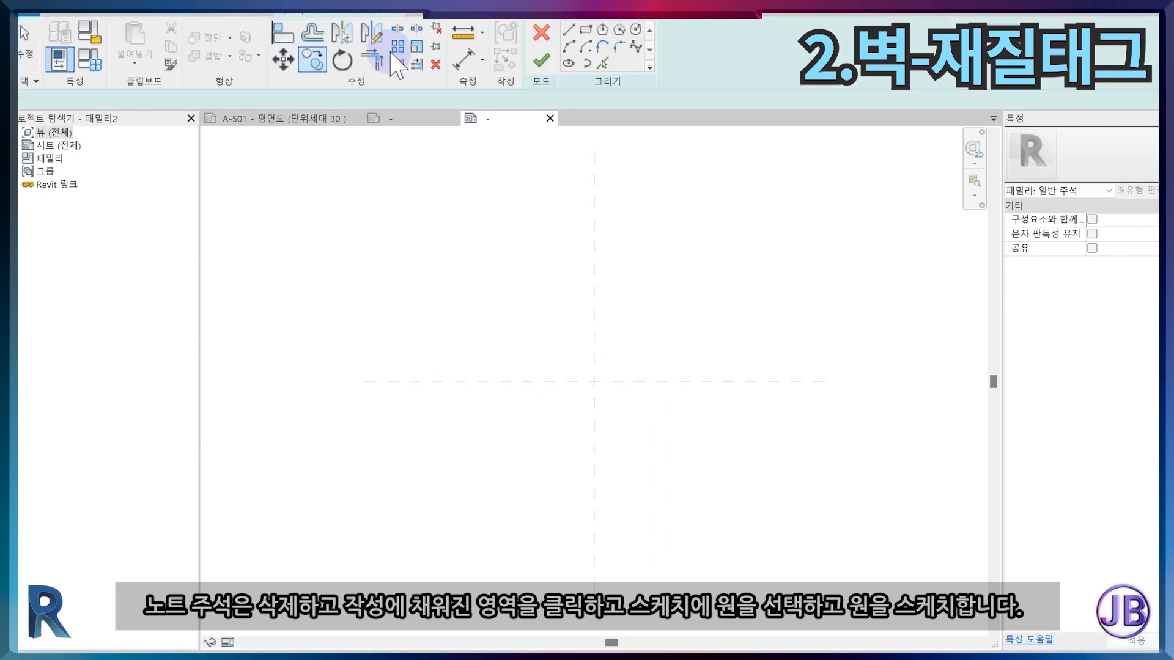
click(636, 29)
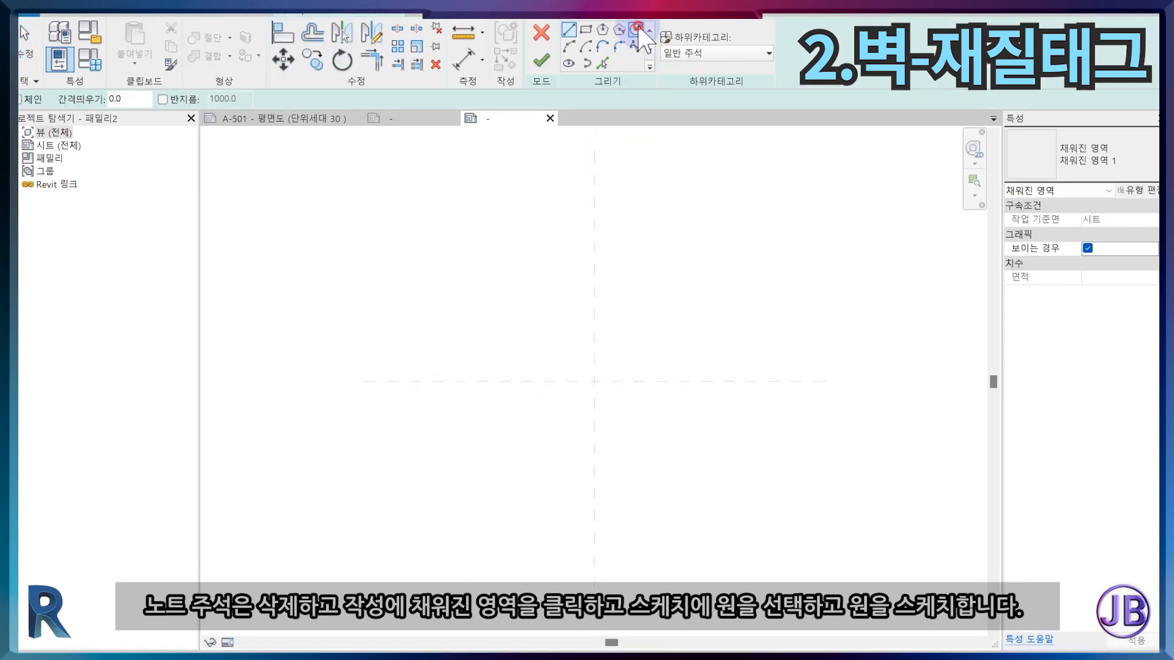
click(606, 375)
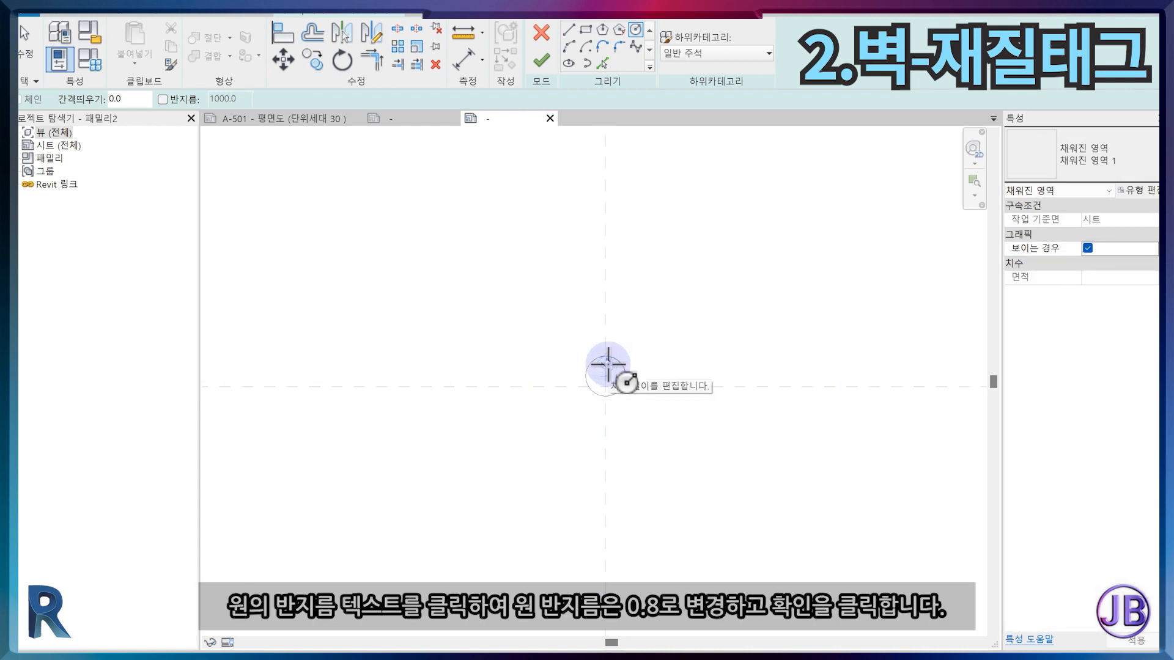
text(8)
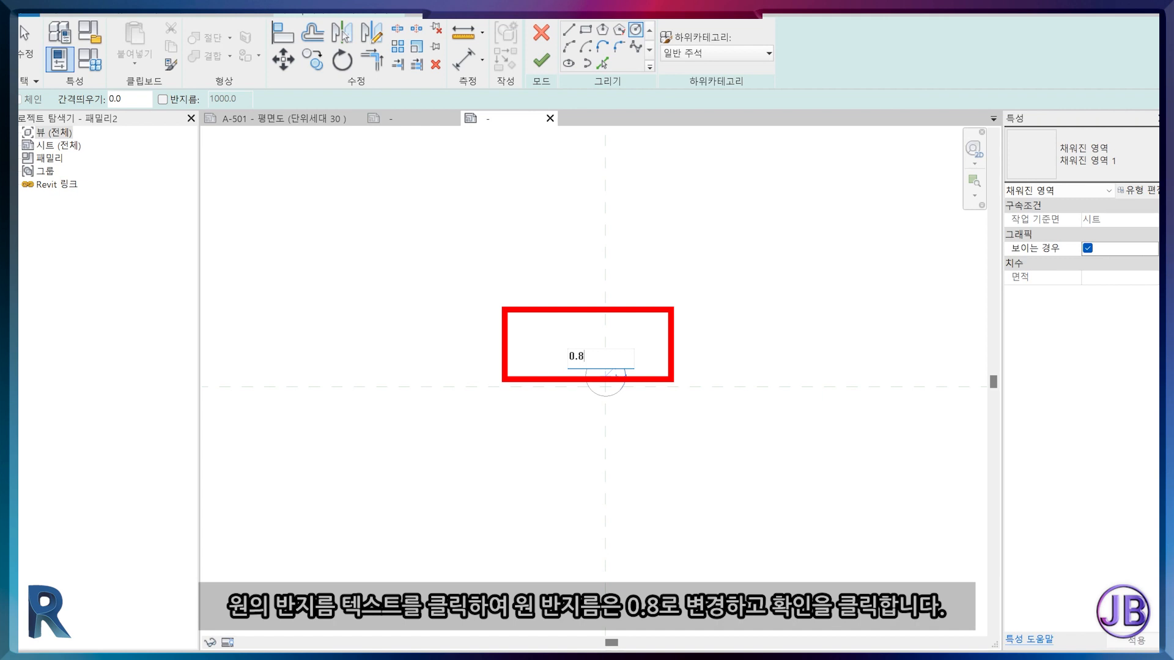
key(Return)
scroll(639, 465, up, 4)
click(541, 75)
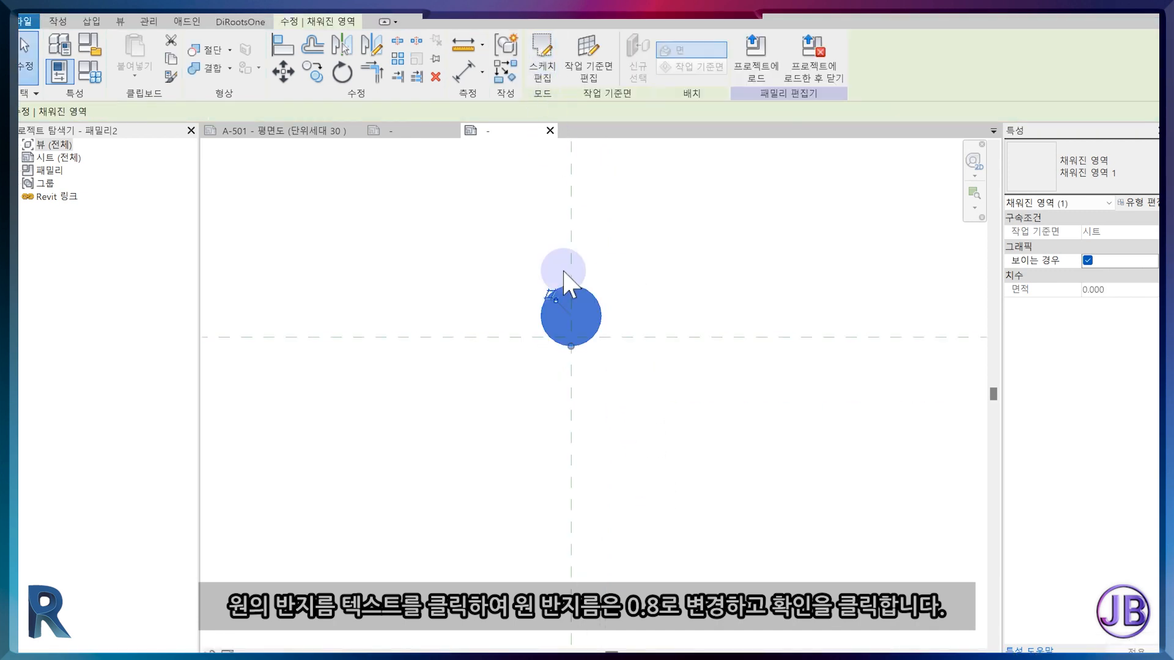
click(889, 319)
Draw two connected start-end-radius arcs forming a wavy leader line from the filled circle, the first with a radius of about 1.8
click(58, 22)
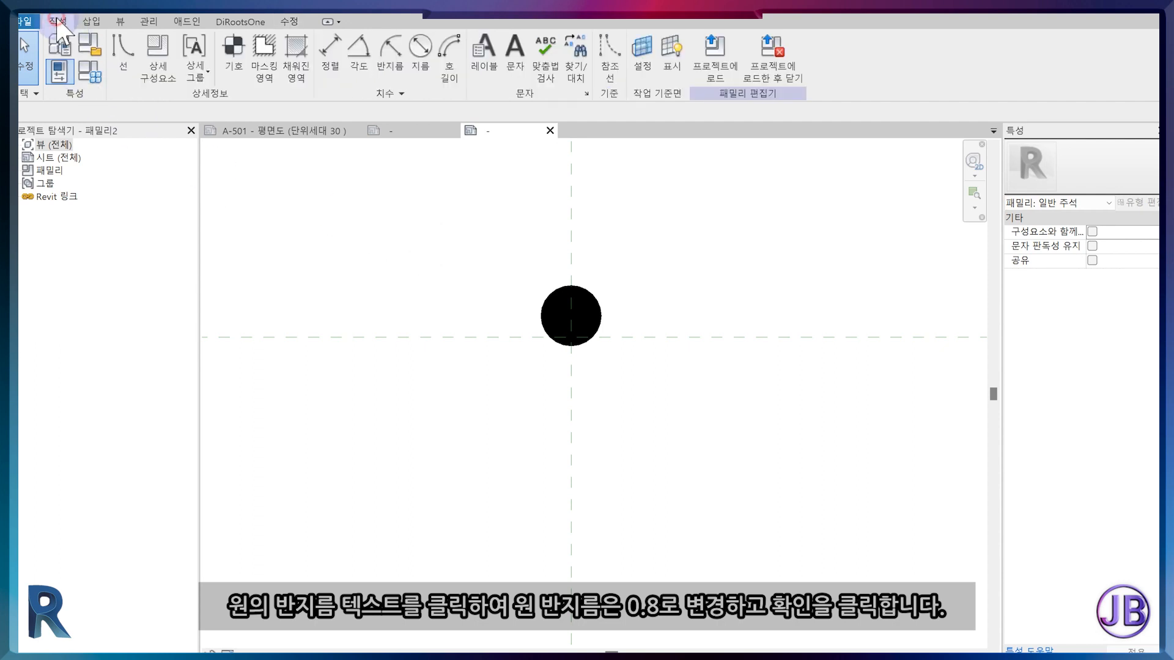
click(114, 70)
click(535, 59)
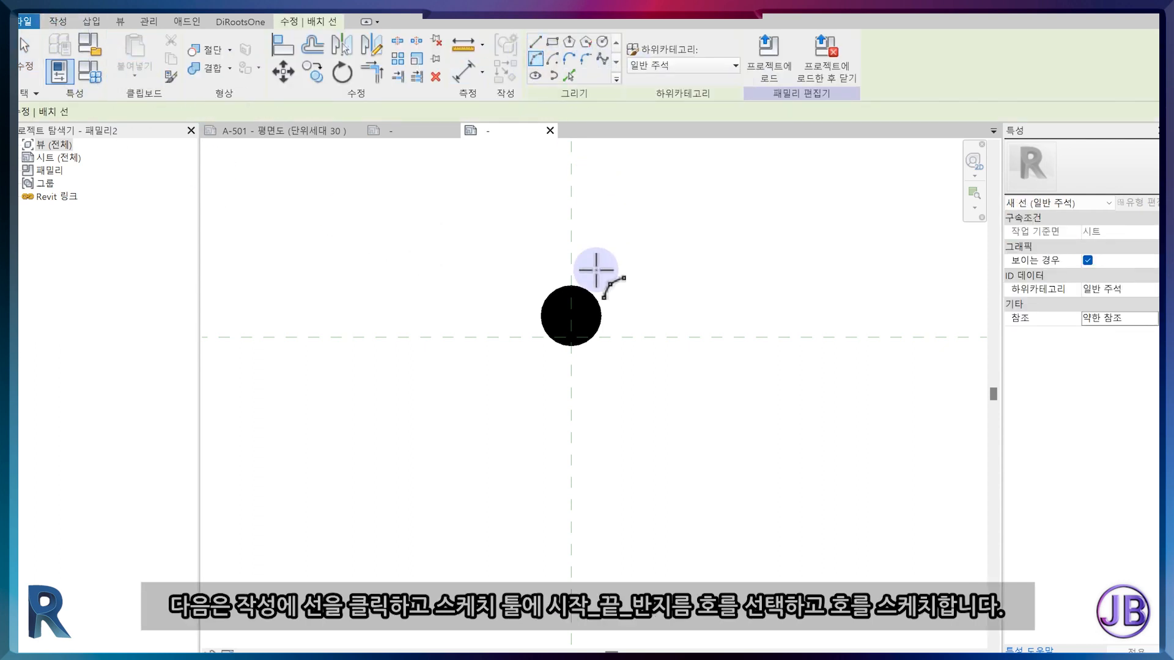
click(586, 303)
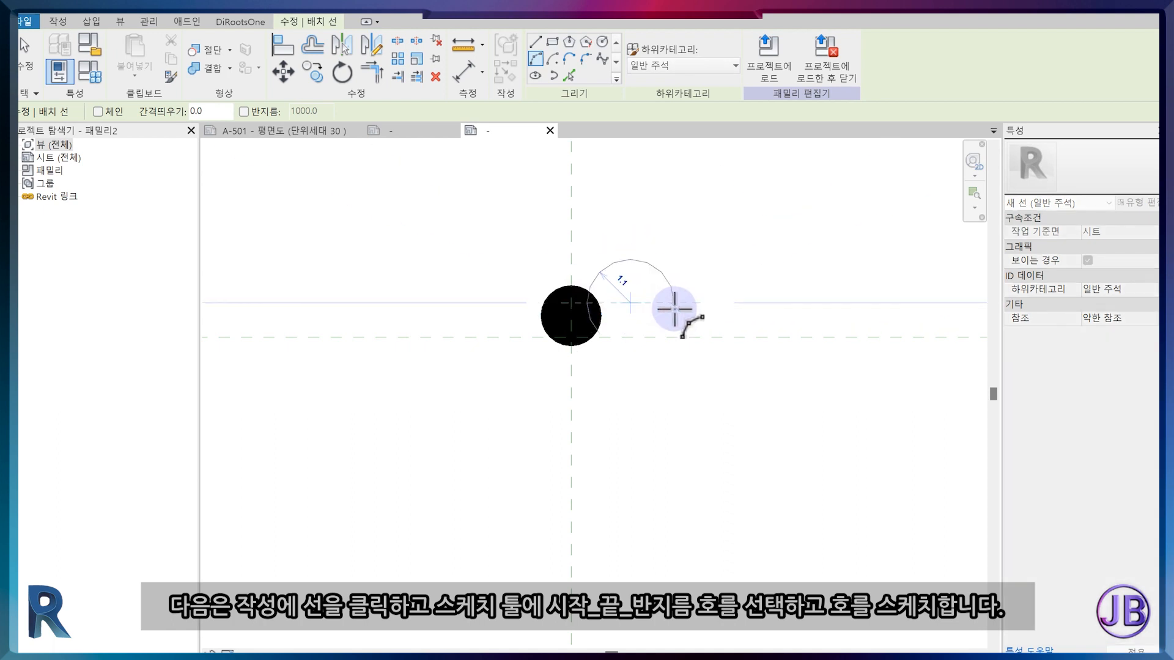
scroll(677, 304, up, 2)
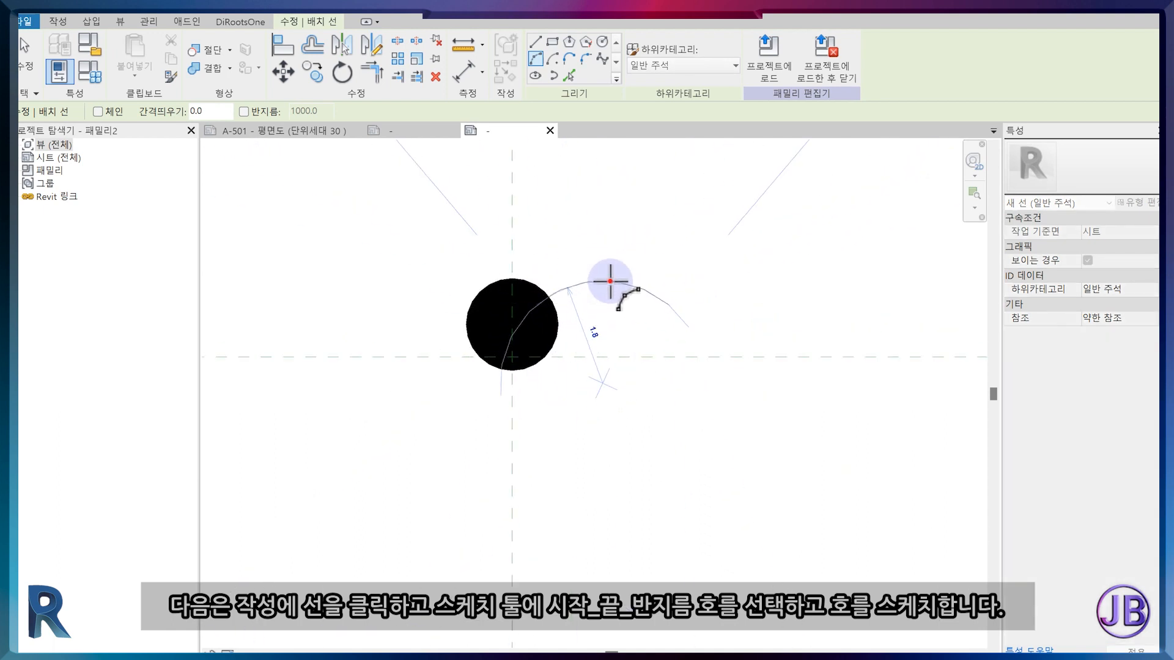
click(611, 280)
click(673, 303)
click(756, 306)
click(708, 324)
scroll(717, 432, down, 2)
key(Escape)
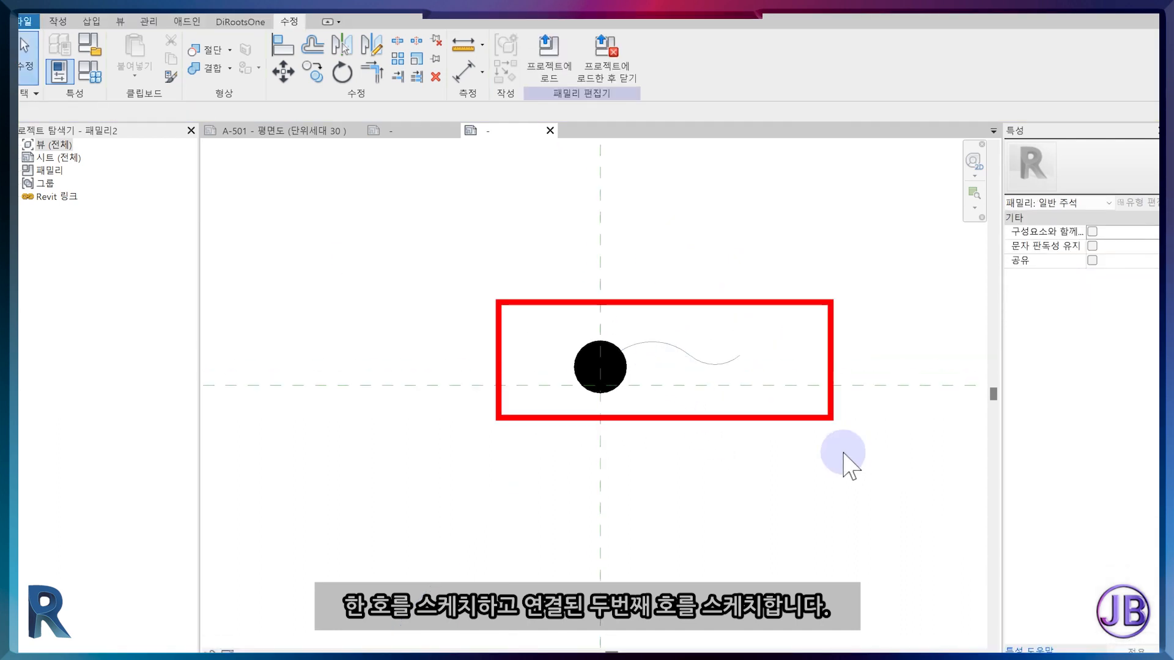
Create a 재질-지시선 subcategory under 일반 주석 in the object styles, keeping a solid line pattern
click(674, 332)
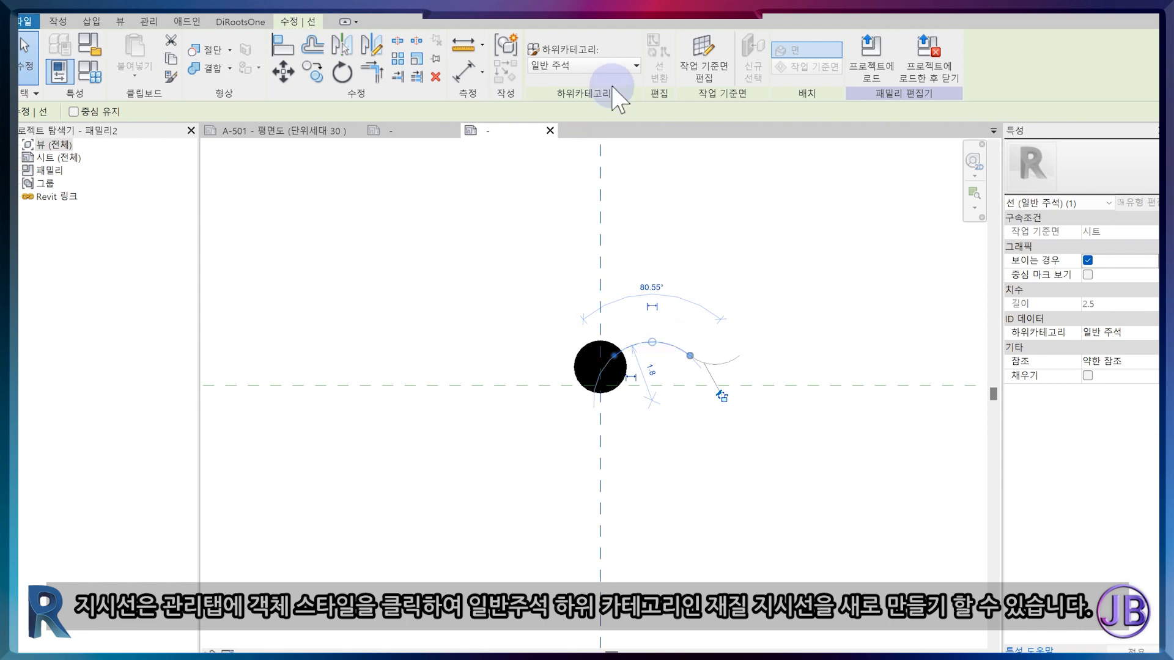
click(148, 22)
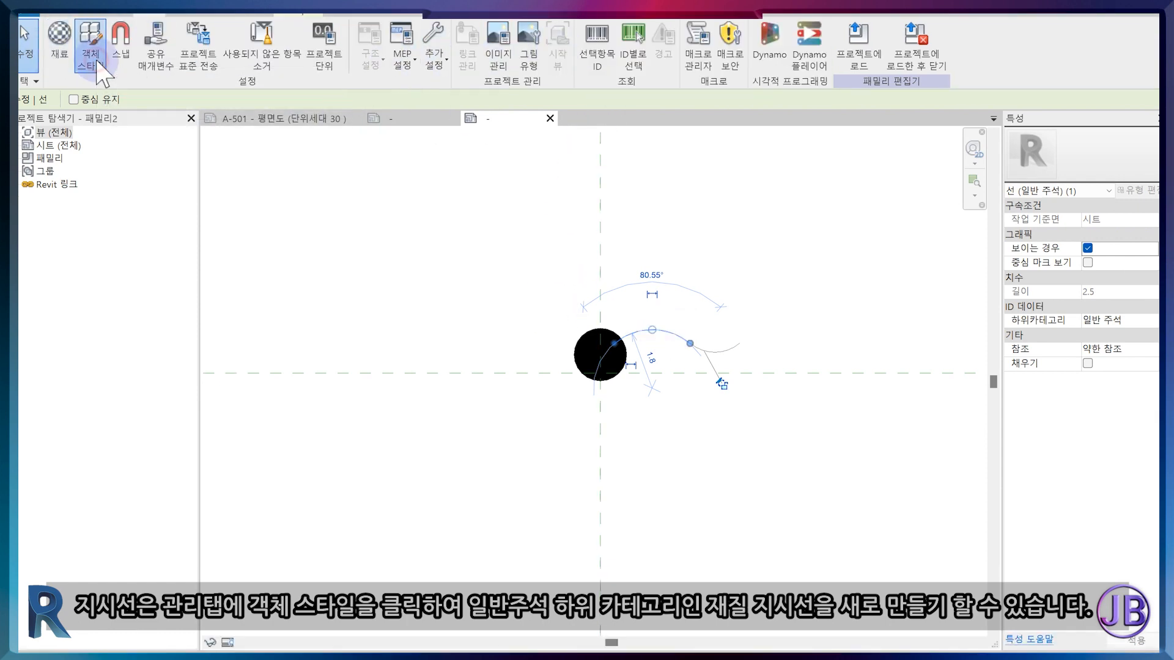
click(96, 61)
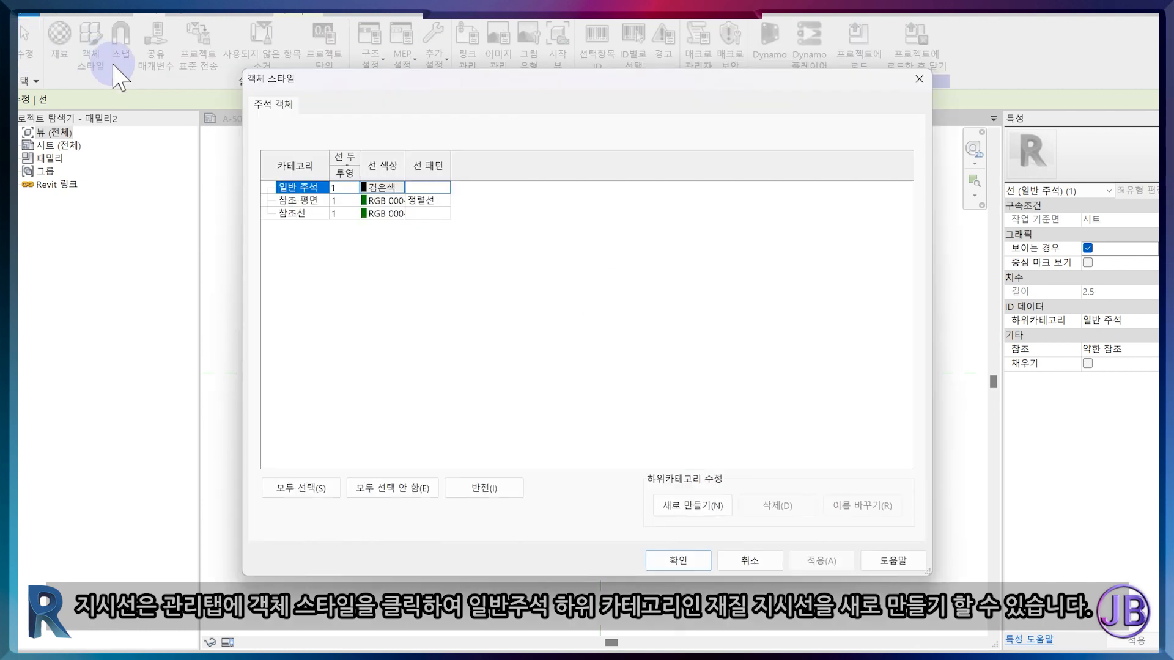
click(697, 507)
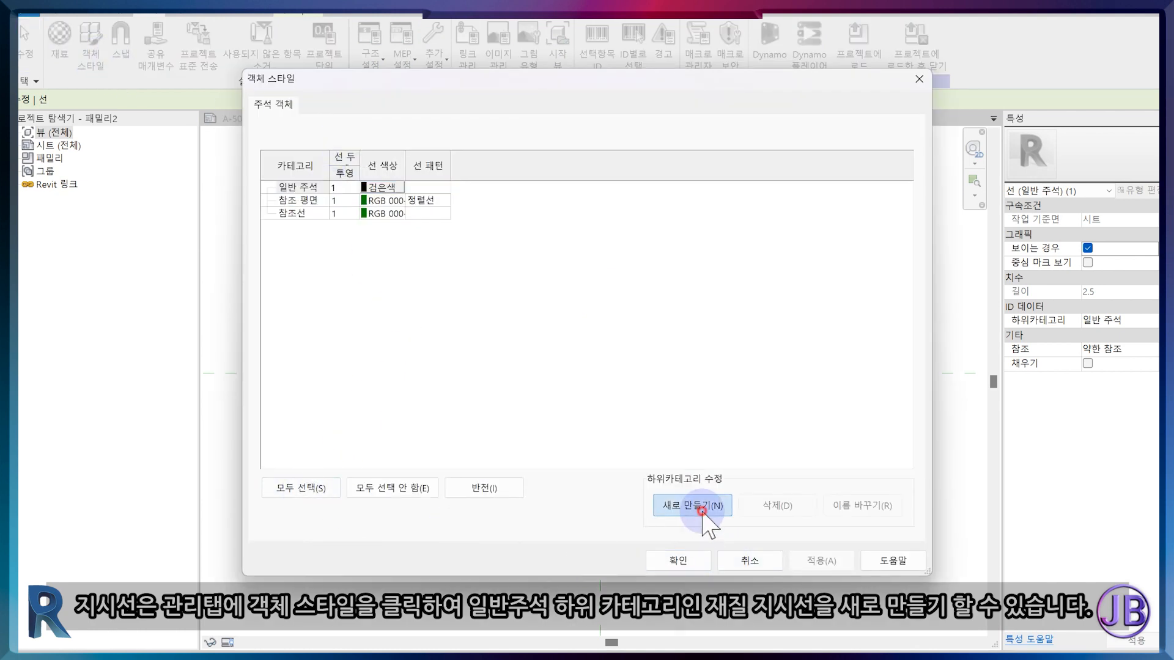
text(재질-지시선)
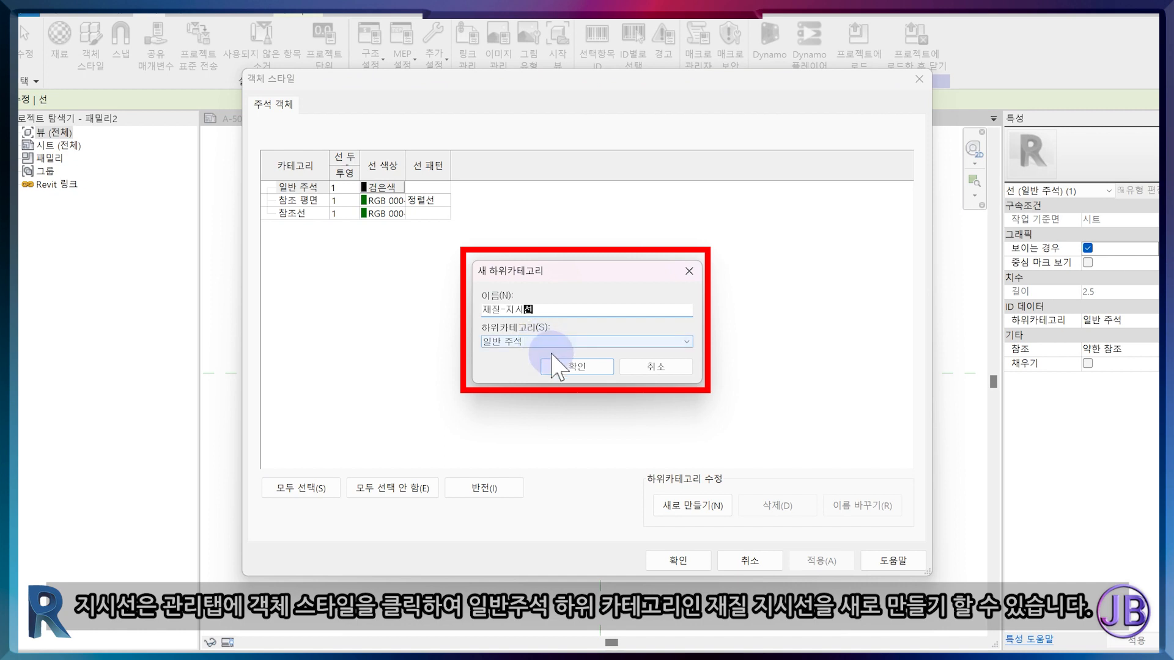
click(558, 366)
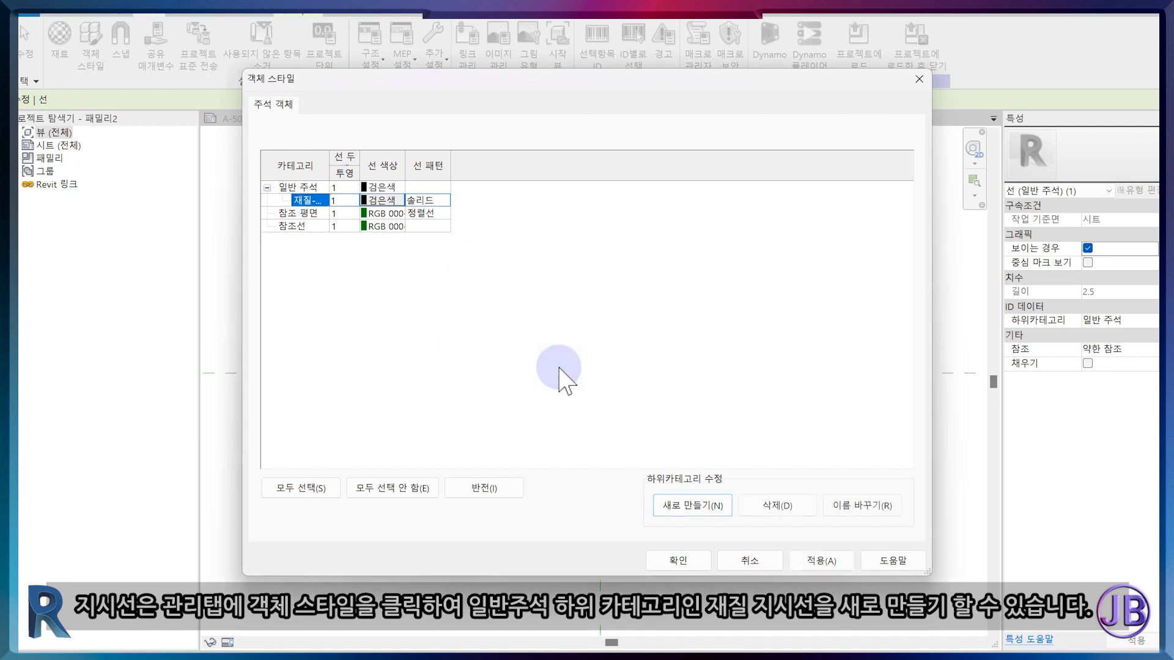
click(445, 200)
click(451, 212)
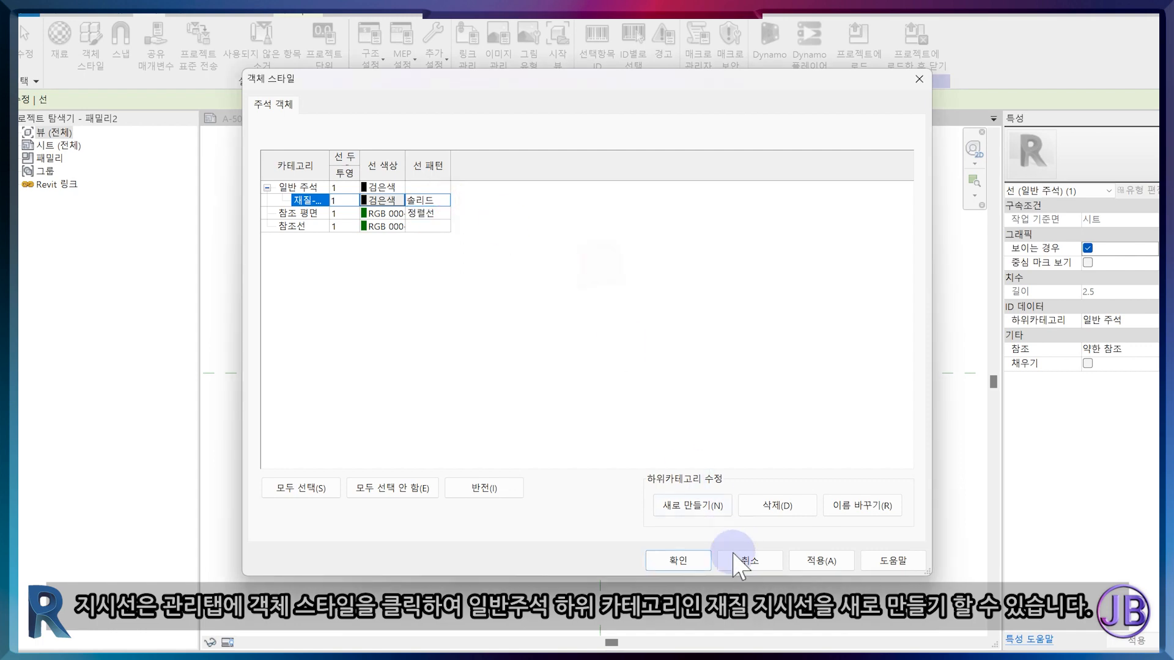
click(685, 560)
Assign both leader arcs to the 재질-지시선 subcategory
click(657, 345)
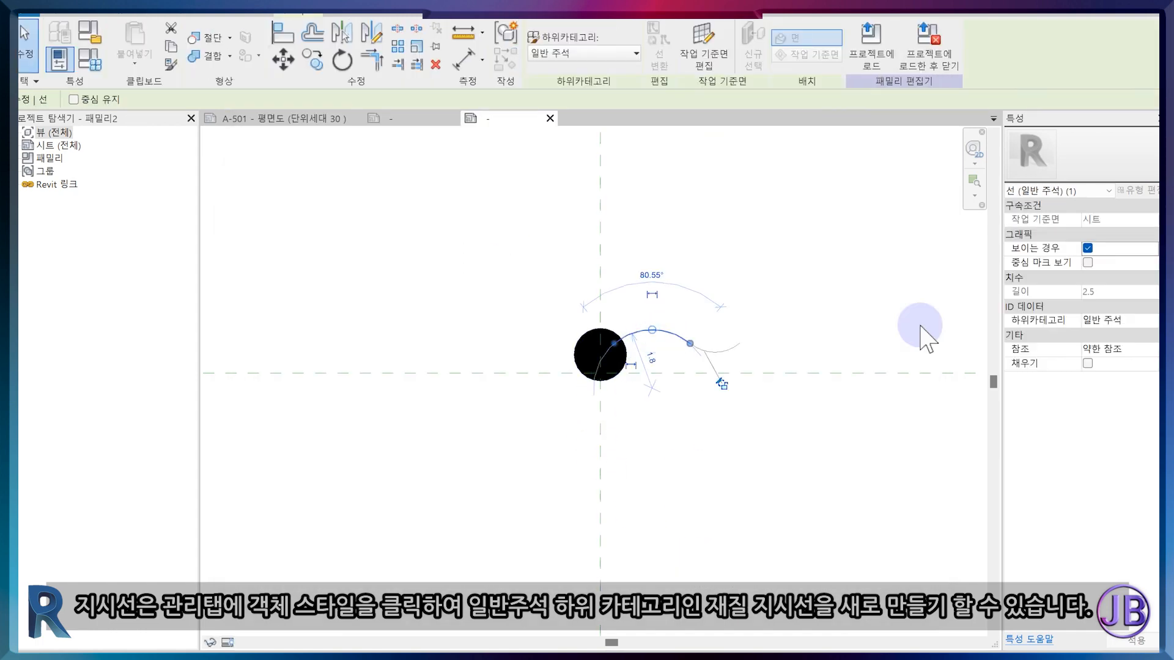
click(602, 53)
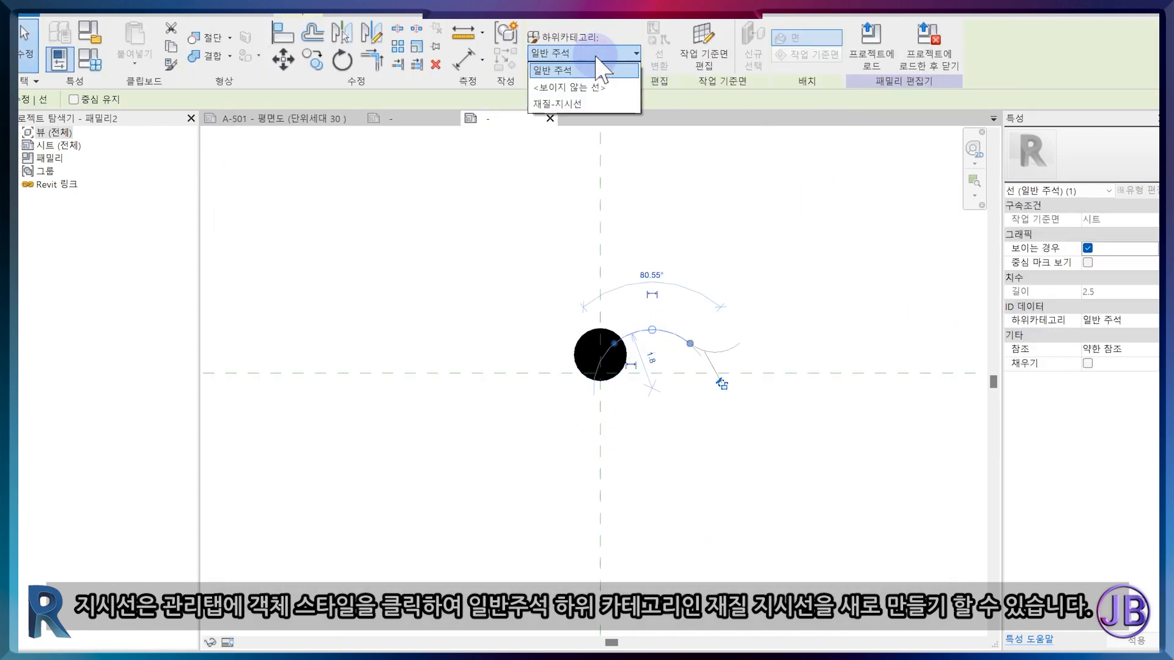
click(587, 103)
click(691, 311)
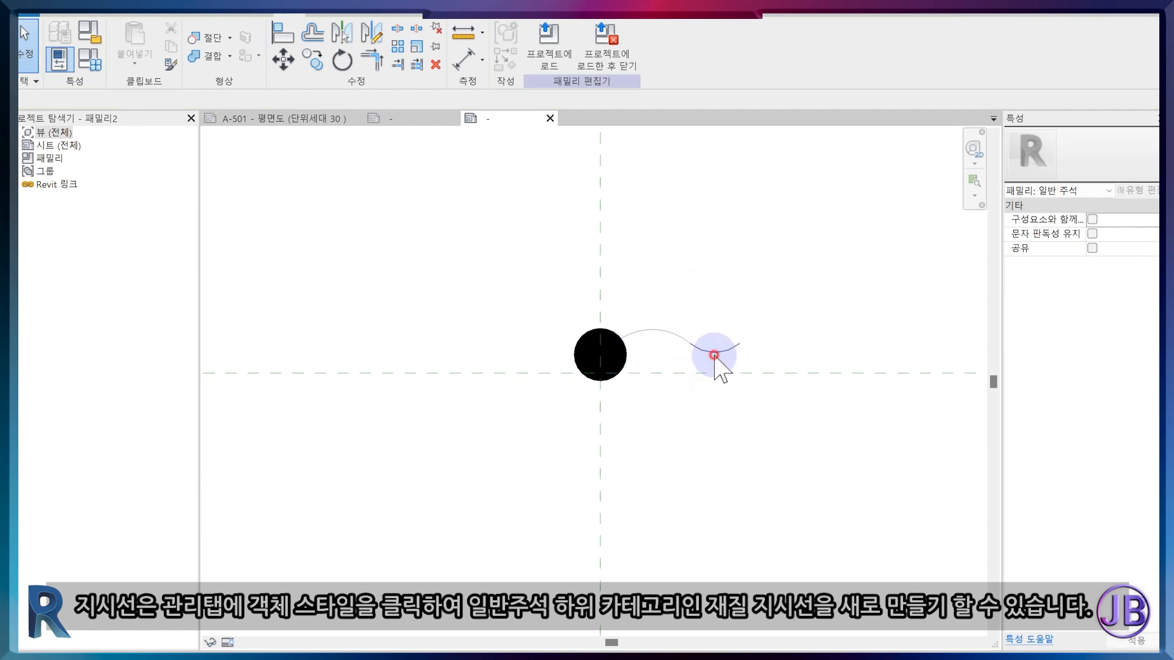
click(714, 354)
click(556, 53)
click(563, 105)
click(739, 222)
click(666, 333)
click(416, 269)
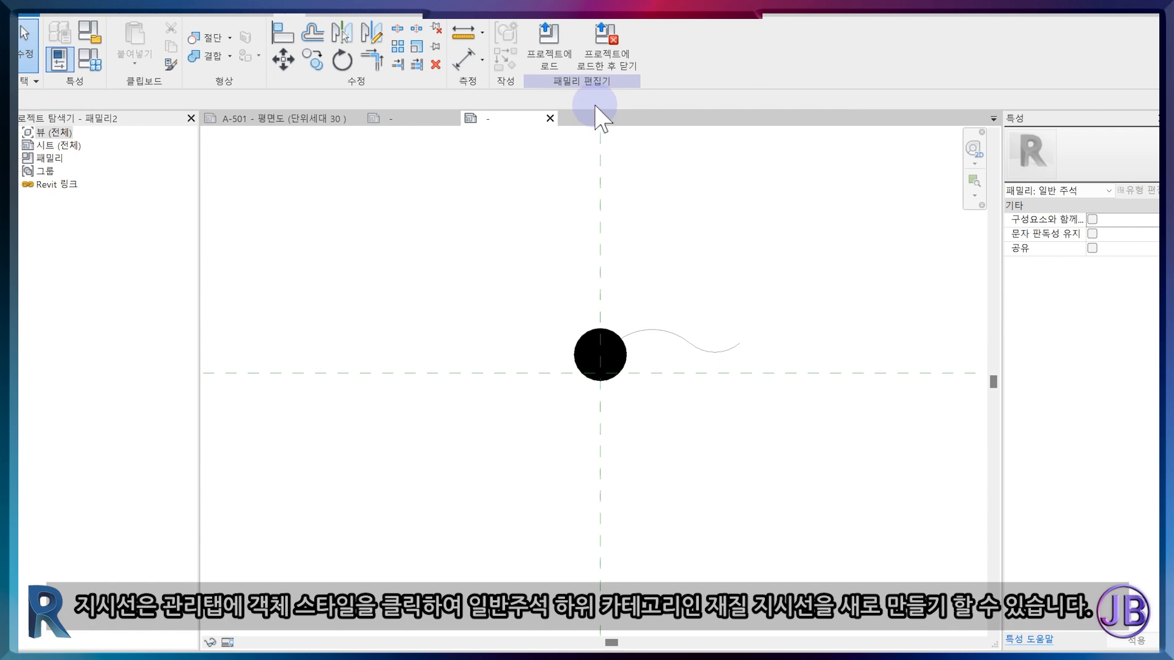
Save the leader family as 평면-재질태그.rfa, load it into the project and close the family
click(610, 62)
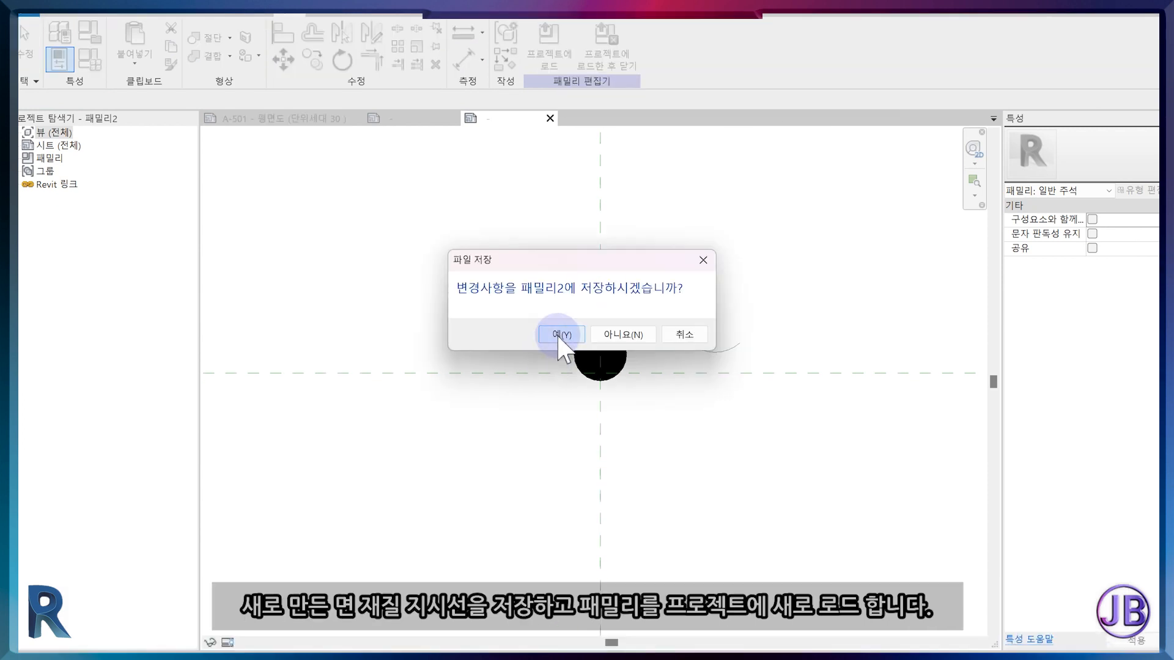
click(559, 336)
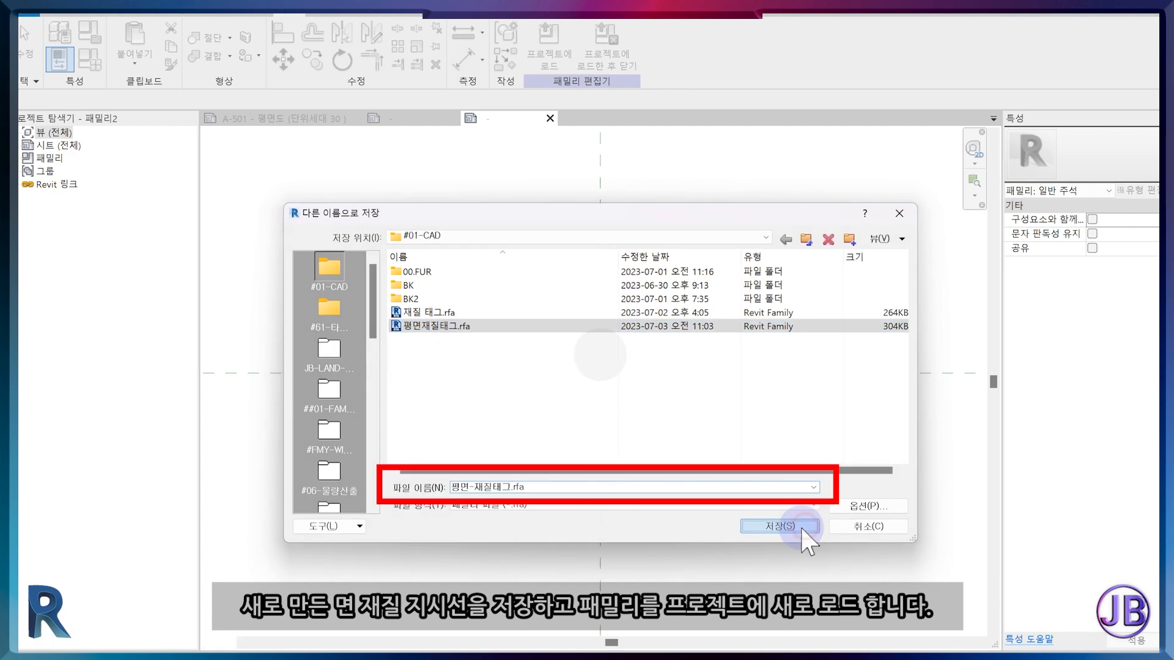
click(801, 527)
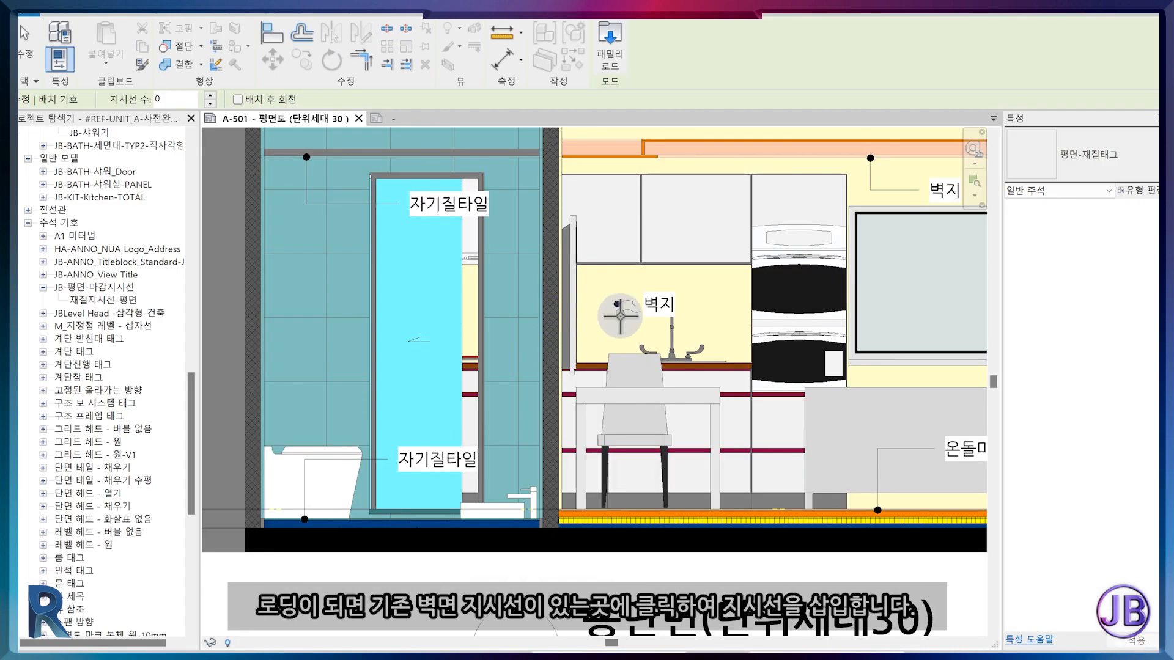
Delete the 평면-재질태그 symbol placed directly on the sheet beside the kitchen's 벽지 tag
scroll(623, 327, up, 8)
key(Escape)
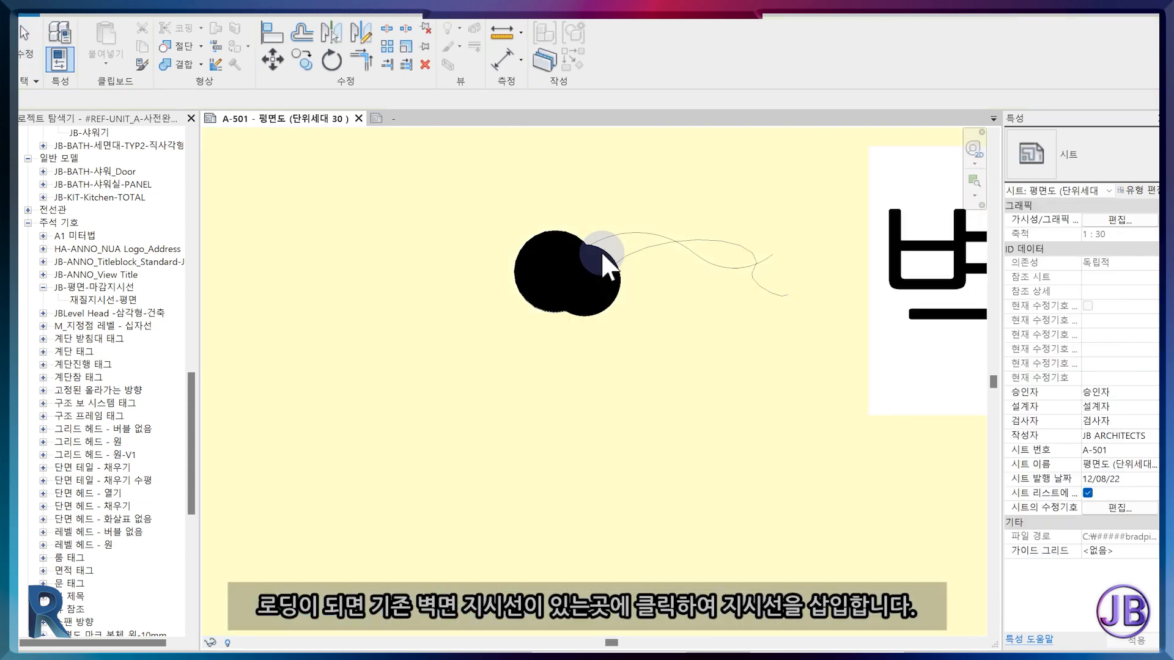
scroll(606, 339, down, 5)
click(581, 343)
scroll(584, 367, down, 4)
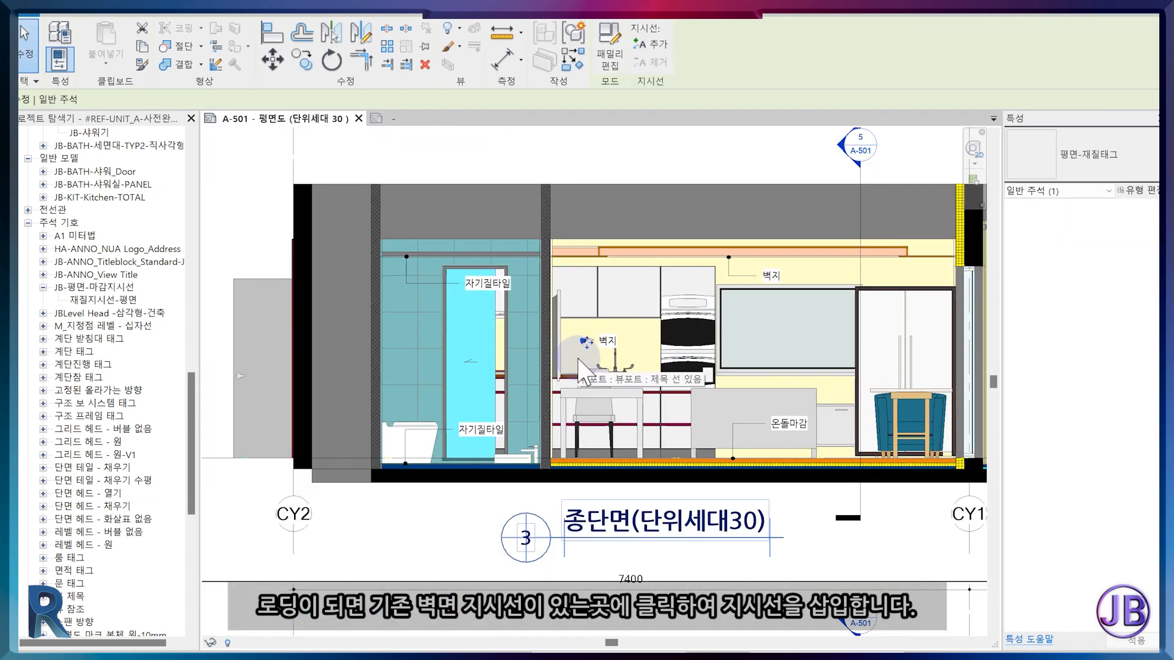
scroll(577, 359, up, 3)
key(Delete)
Activate the 종단면(단위세대30) viewport and delete the old wall leader beside the kitchen's 벽지 tag
scroll(578, 358, up, 2)
double_click(587, 348)
click(590, 329)
key(Delete)
scroll(74, 531, down, 10)
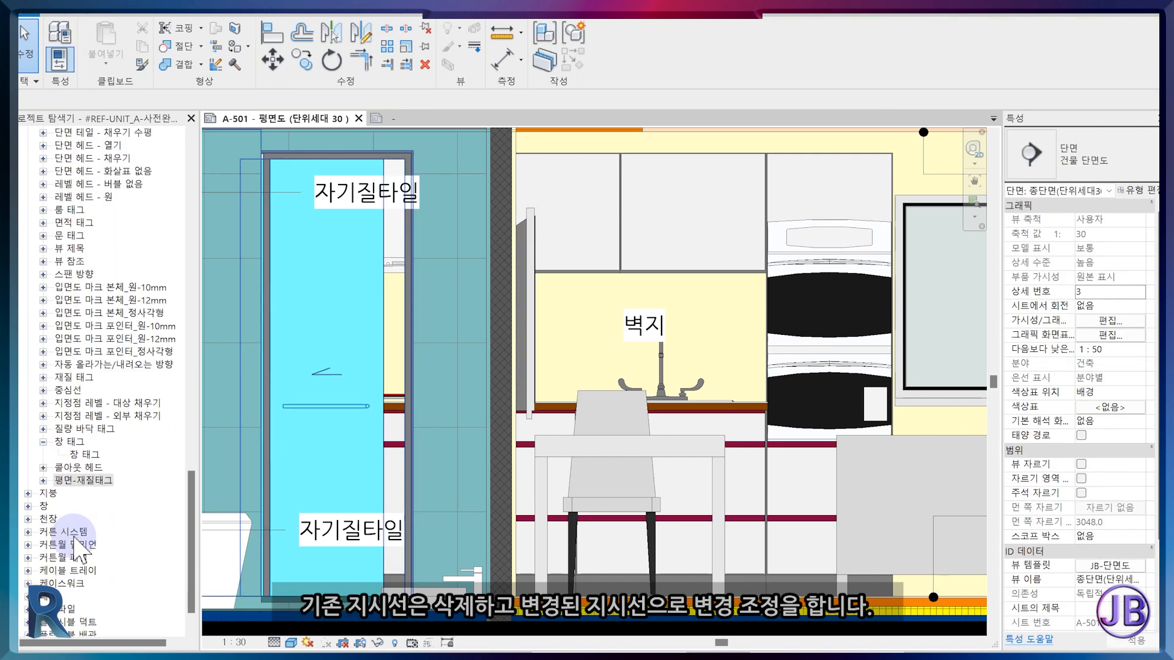
Place the 평면-재질태그 symbol from the project's families beside the kitchen's 벽지 tag, and deactivate the viewport
click(44, 429)
drag(97, 442, 344, 395)
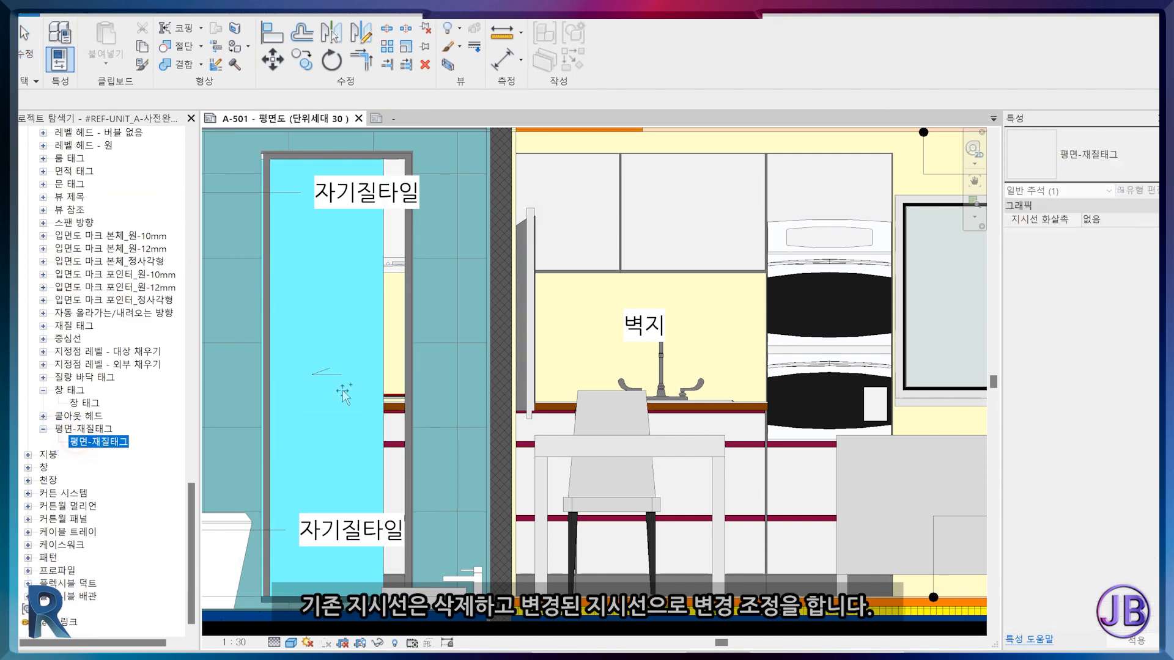
drag(588, 333, 585, 333)
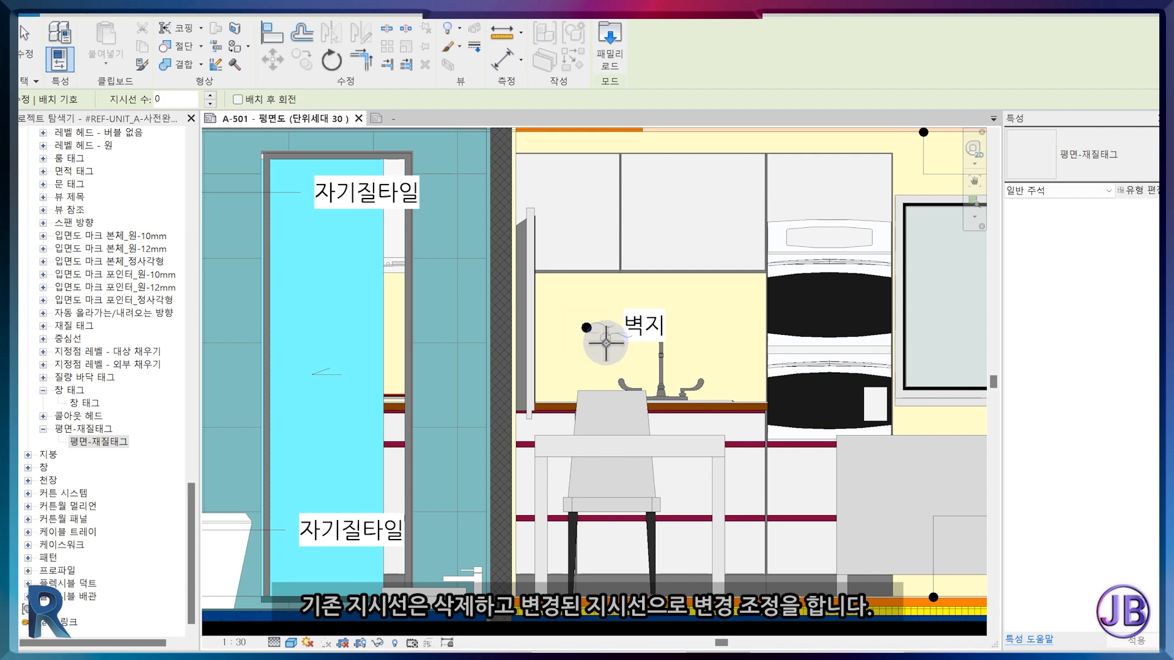
key(Escape)
scroll(607, 355, up, 2)
scroll(594, 340, down, 7)
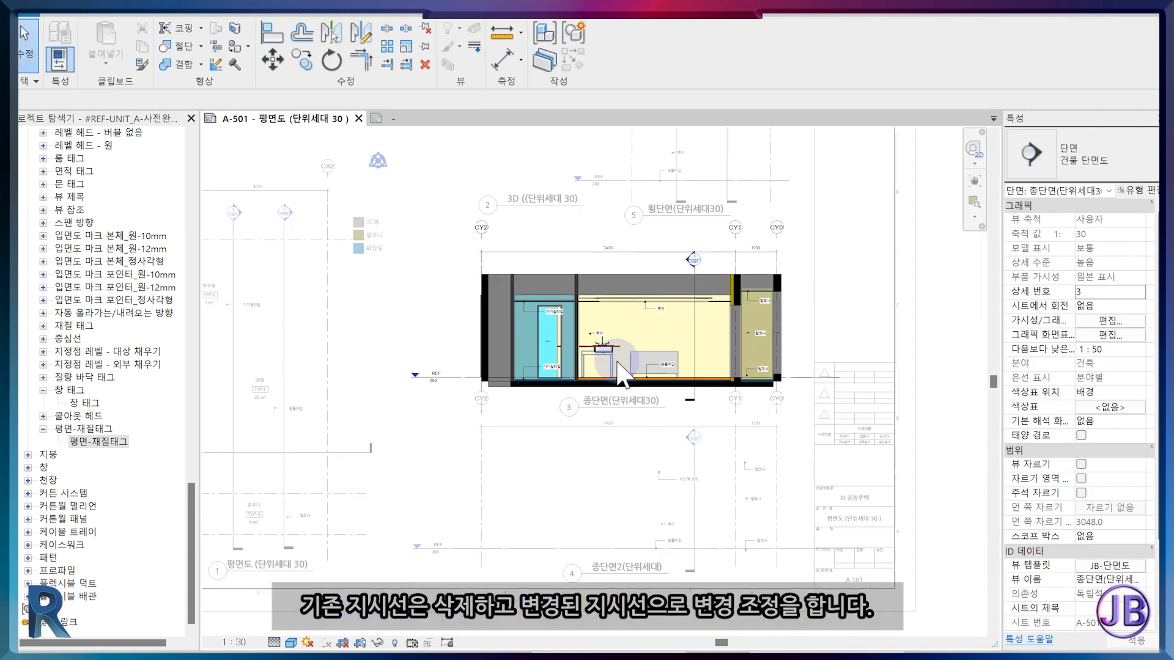
double_click(975, 354)
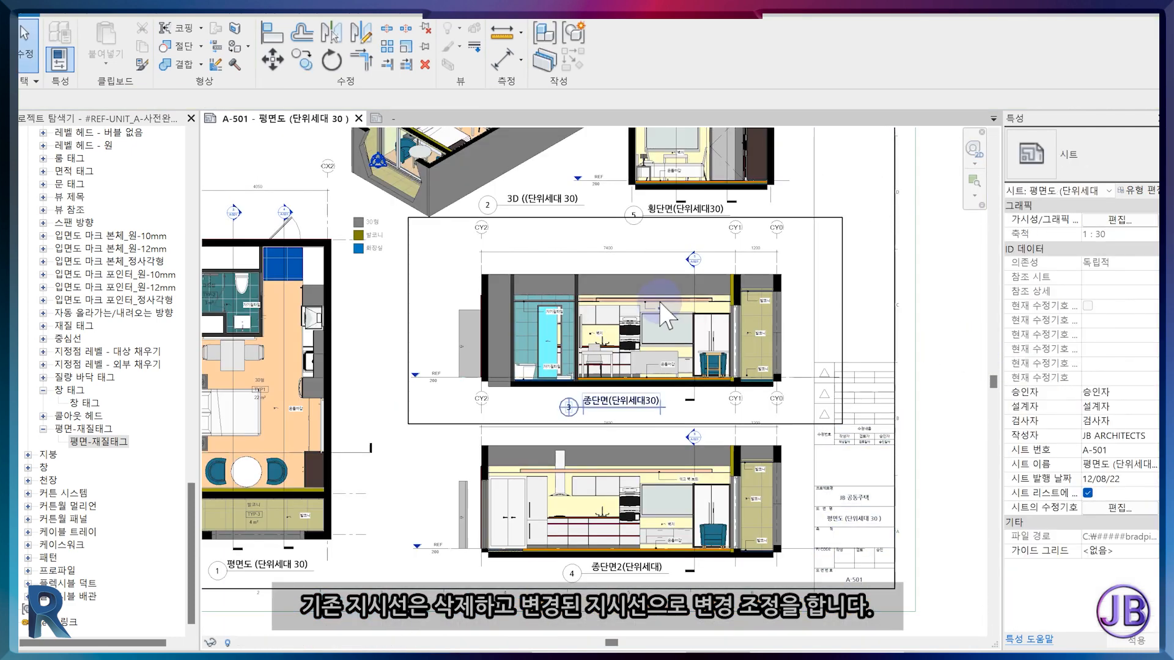
middle_click(661, 303)
middle_click(660, 303)
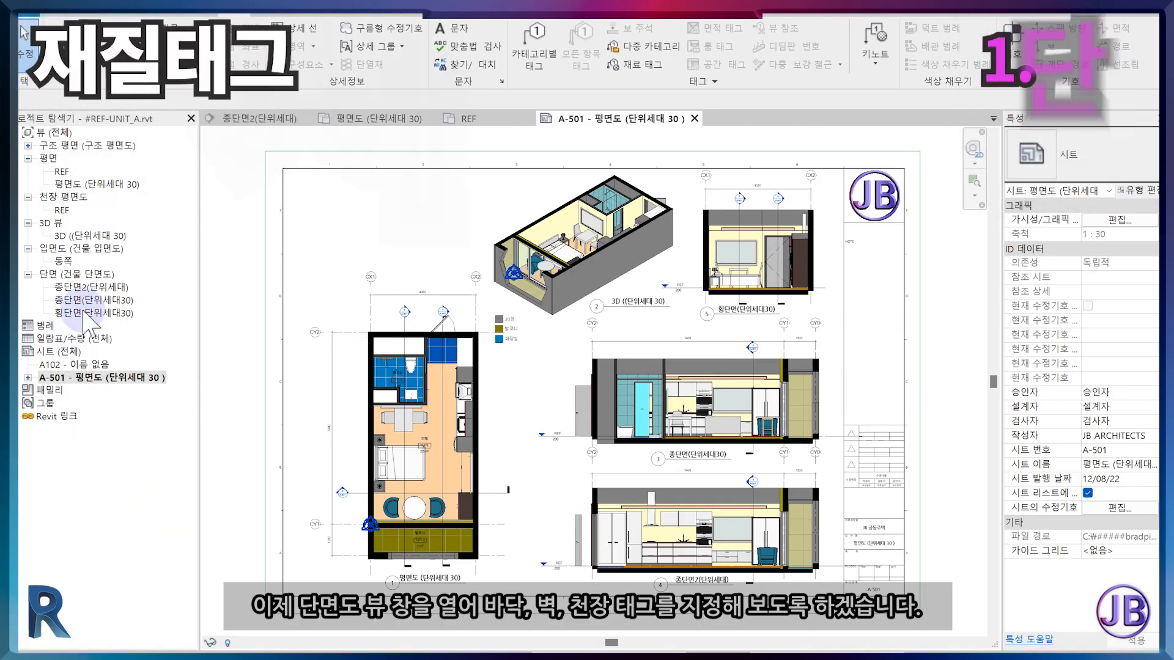
Open the 종단면2(단위세대) section and add a 석고 벽 보드 material tag with a leader below the ceiling
click(89, 288)
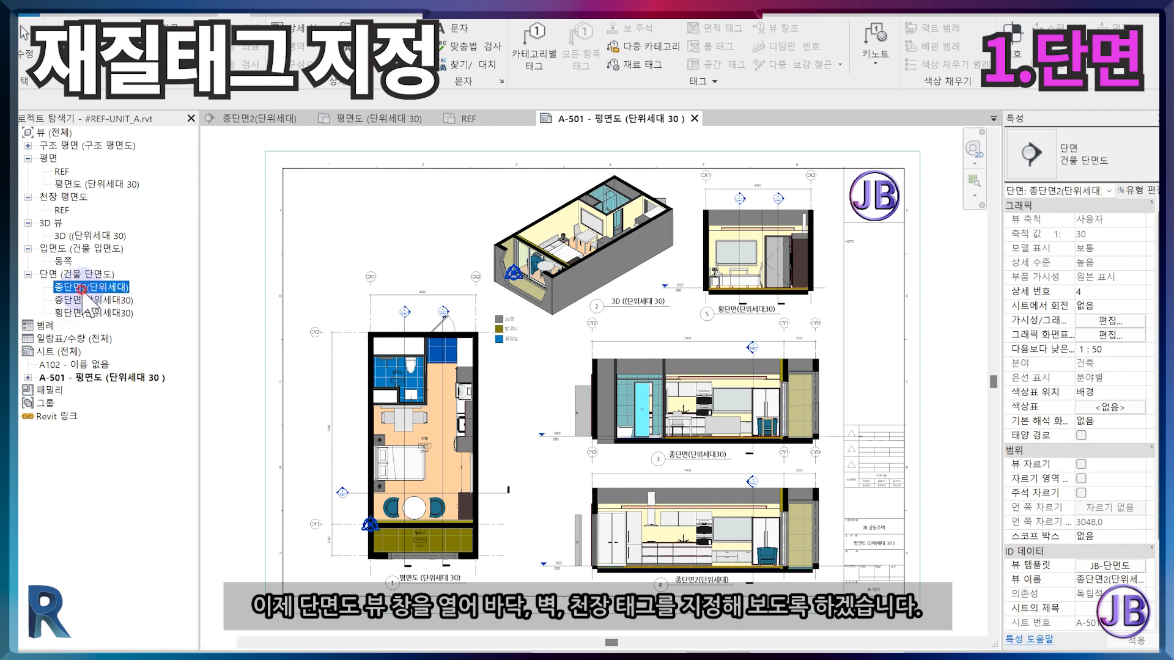
double_click(86, 289)
scroll(642, 336, up, 3)
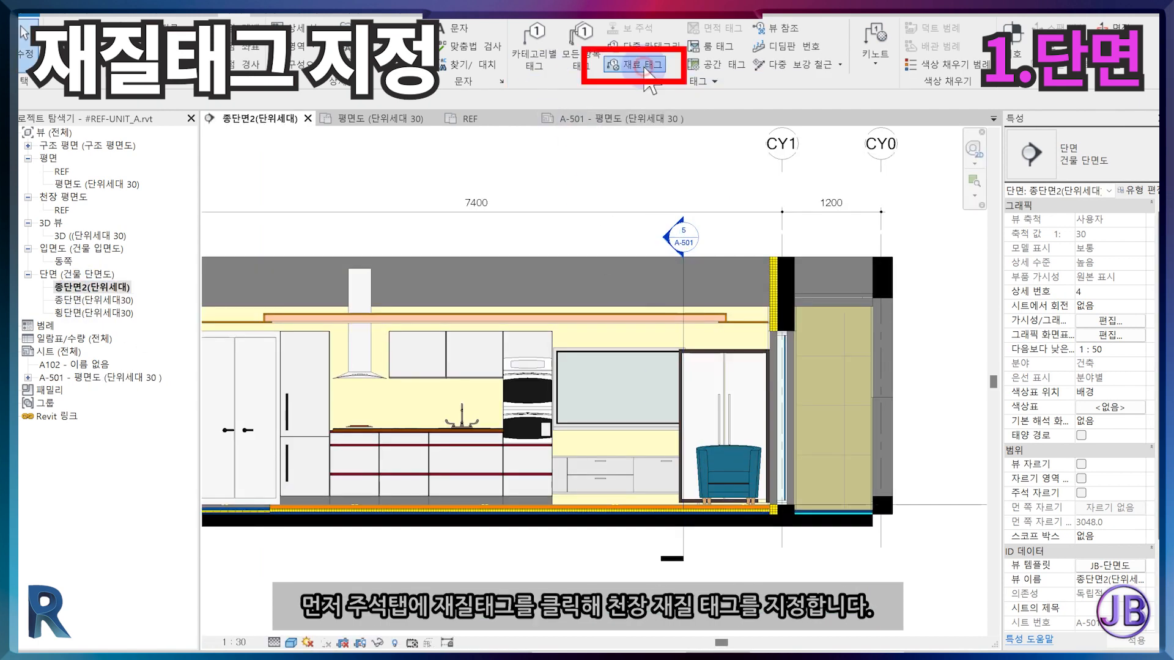
click(635, 65)
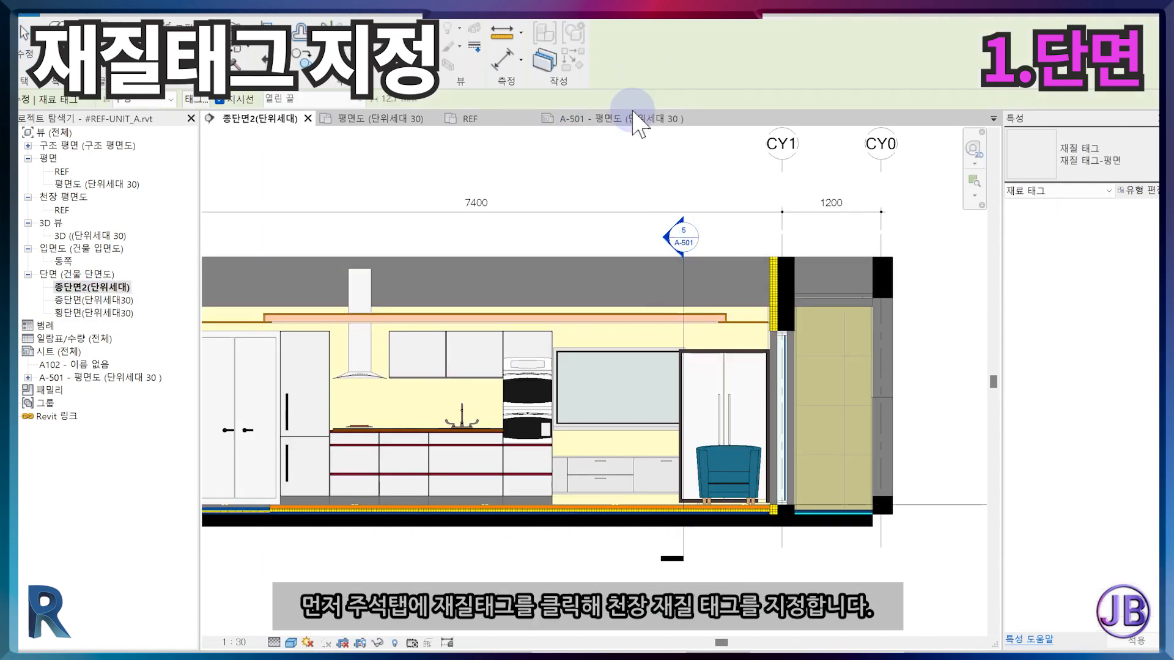
scroll(618, 330, up, 3)
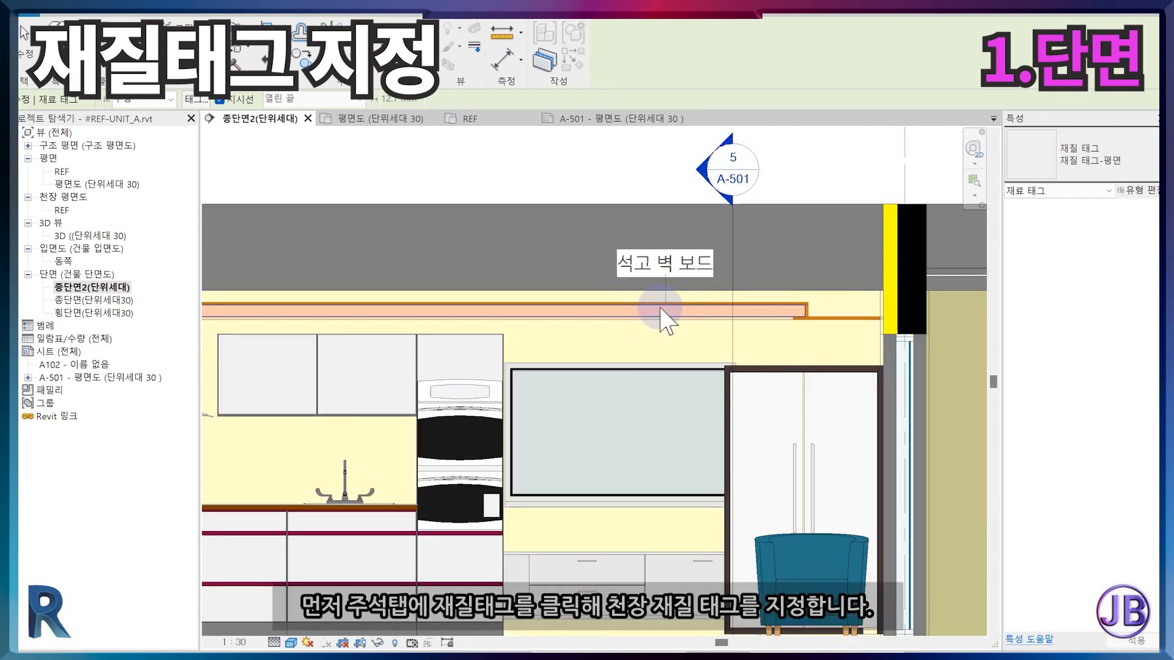
click(584, 319)
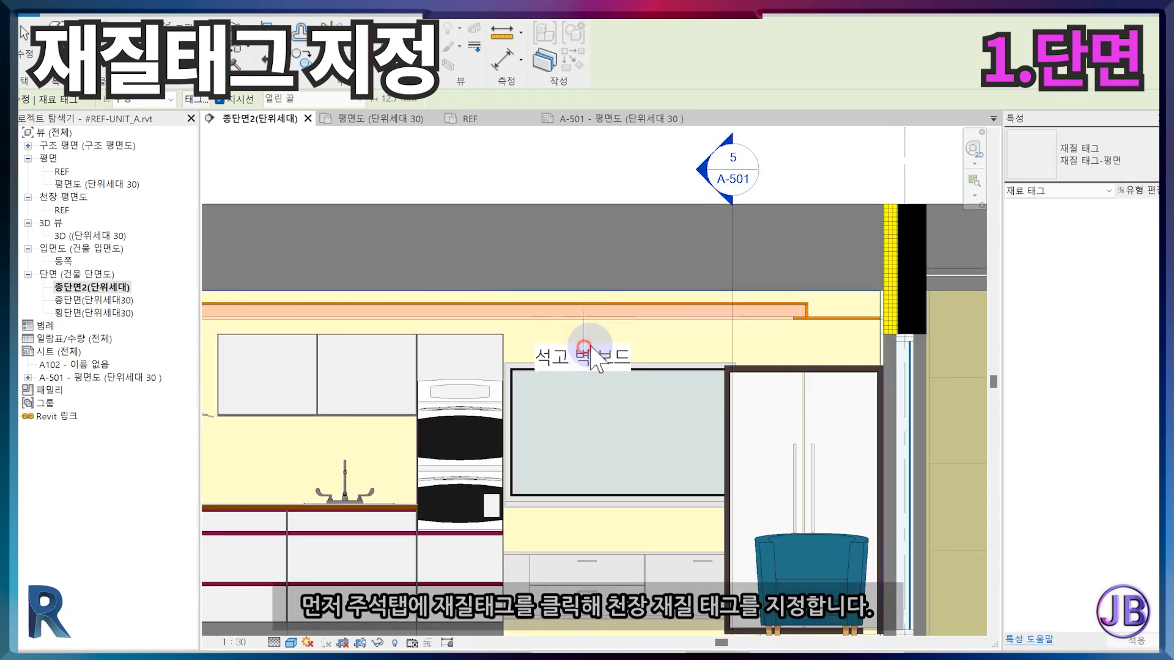
click(685, 367)
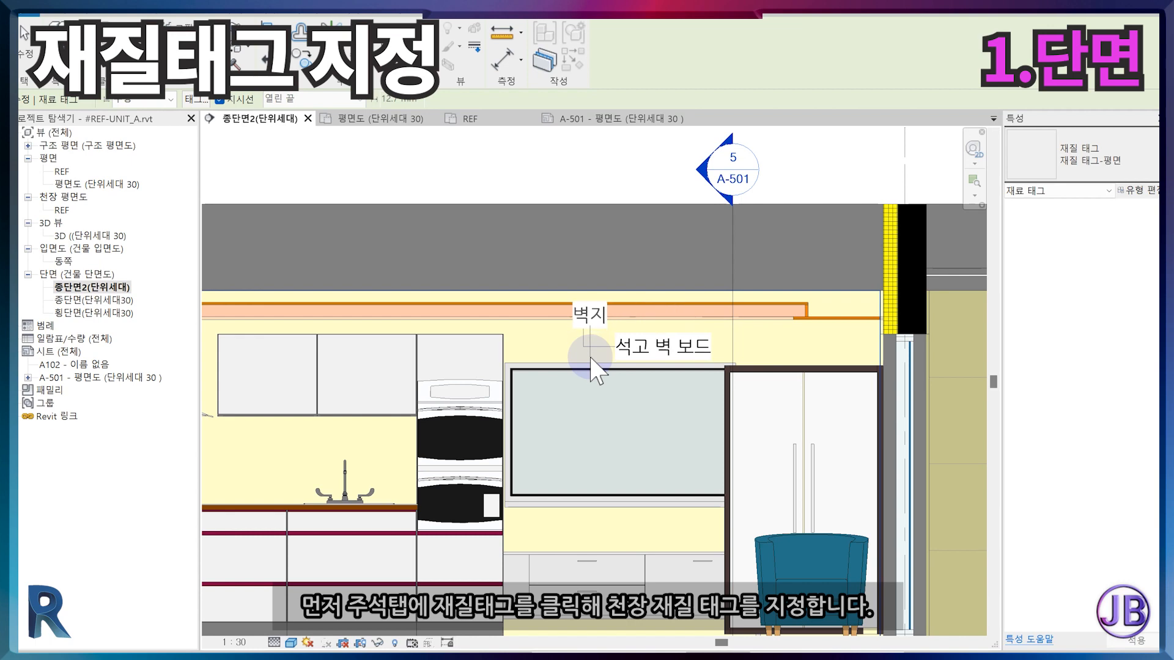
key(Escape)
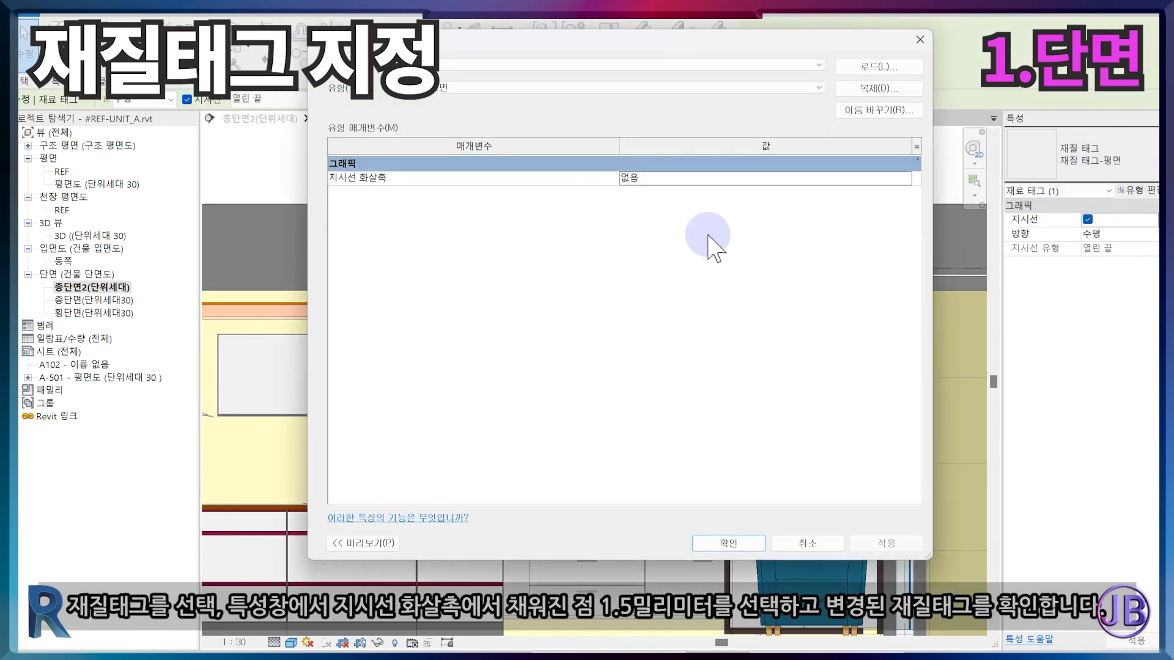
Set the leader arrowhead of the 재질 태그-평면 type to 채워진 점 1.5mm
click(905, 180)
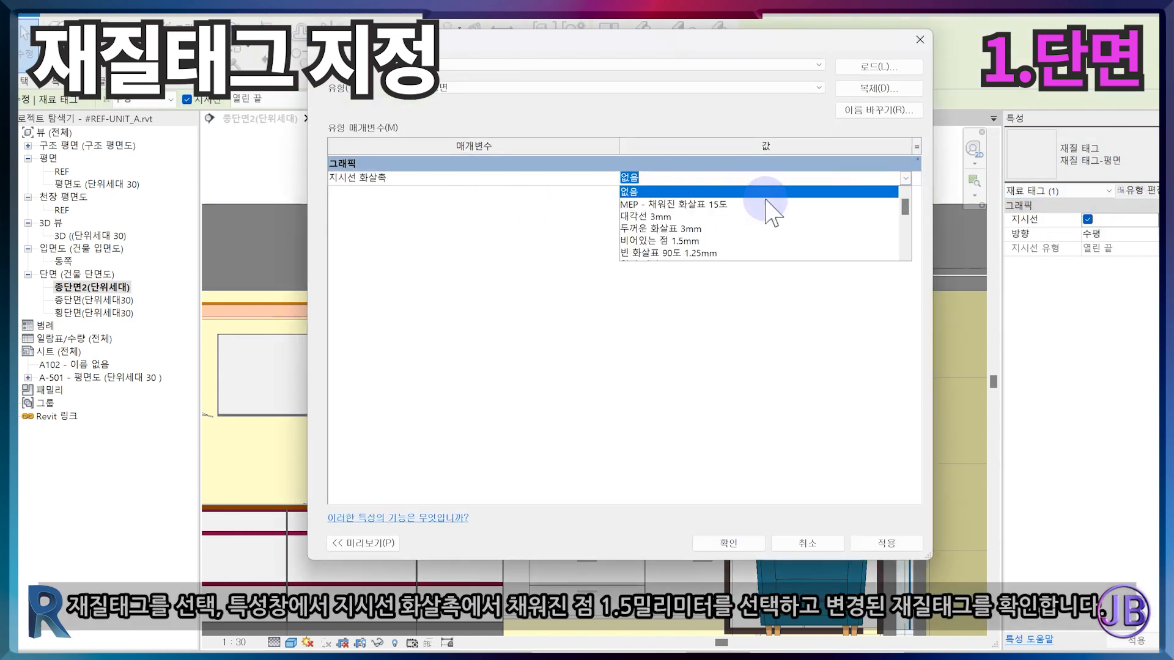
scroll(669, 236, down, 3)
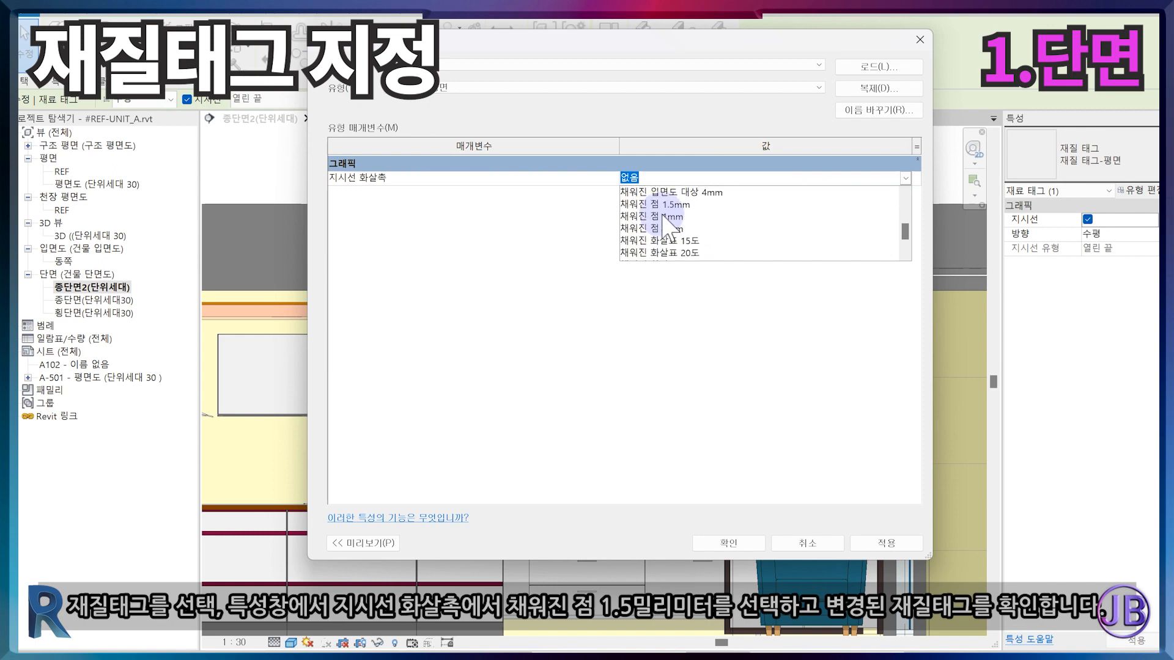
click(673, 204)
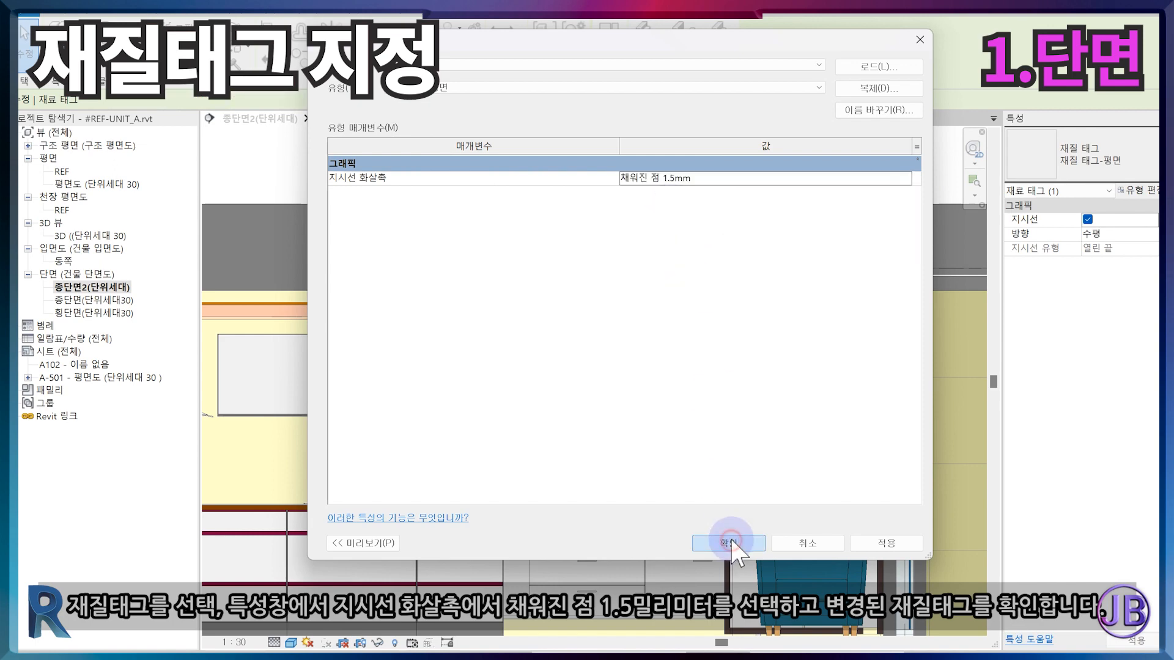
click(728, 542)
key(Escape)
scroll(563, 367, up, 4)
scroll(562, 361, down, 5)
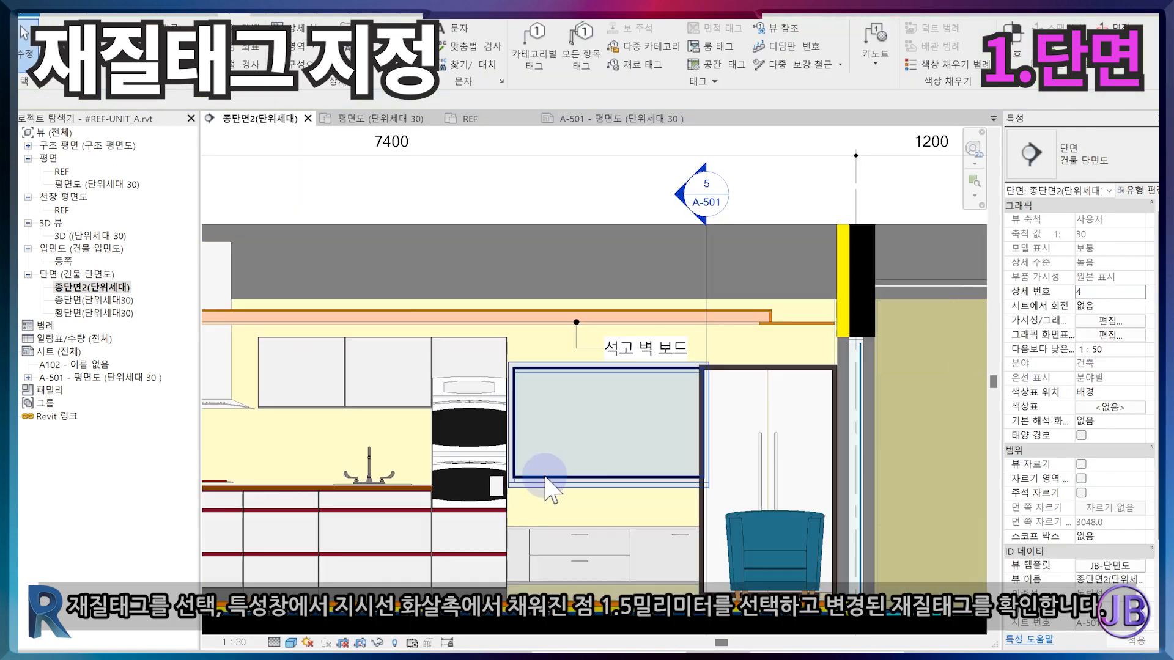
Add a 온돌마감 material tag to the floor finish, with its leader rising to text over the low cabinets
middle_drag(544, 480, 503, 375)
click(662, 63)
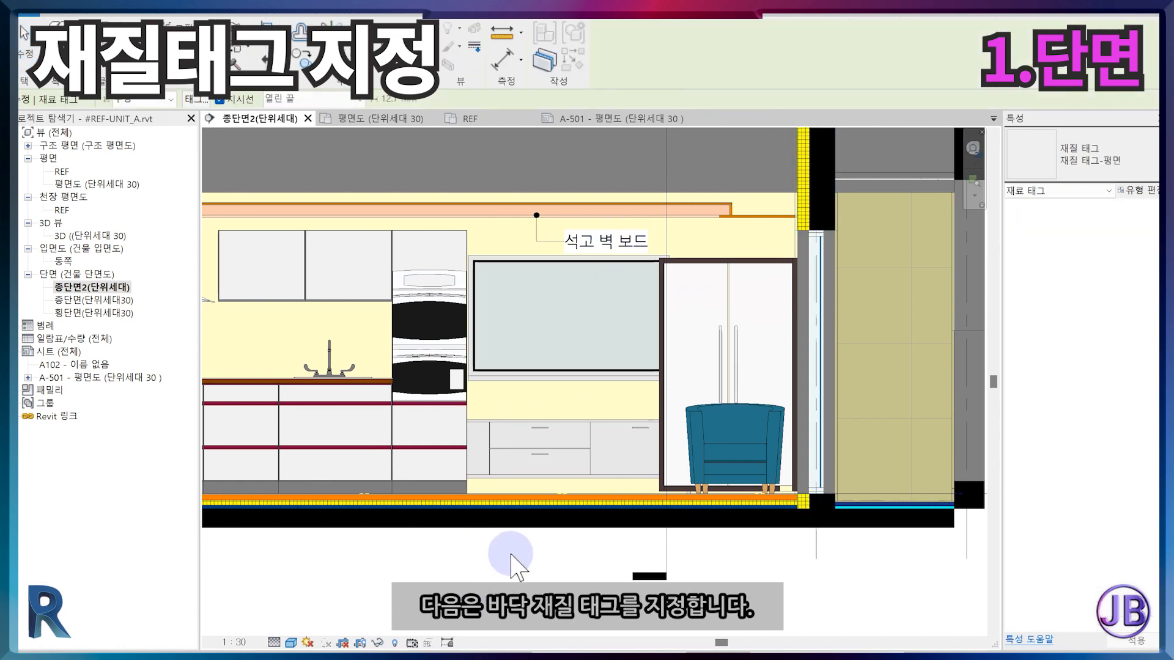
scroll(512, 558, up, 3)
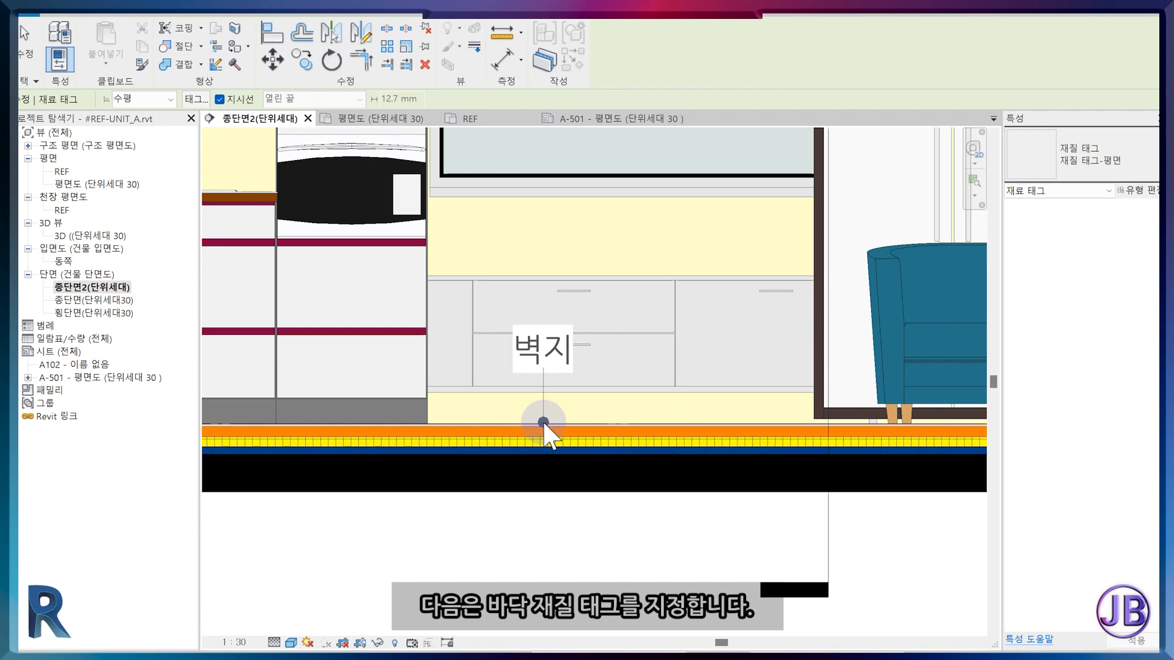
click(544, 425)
click(544, 368)
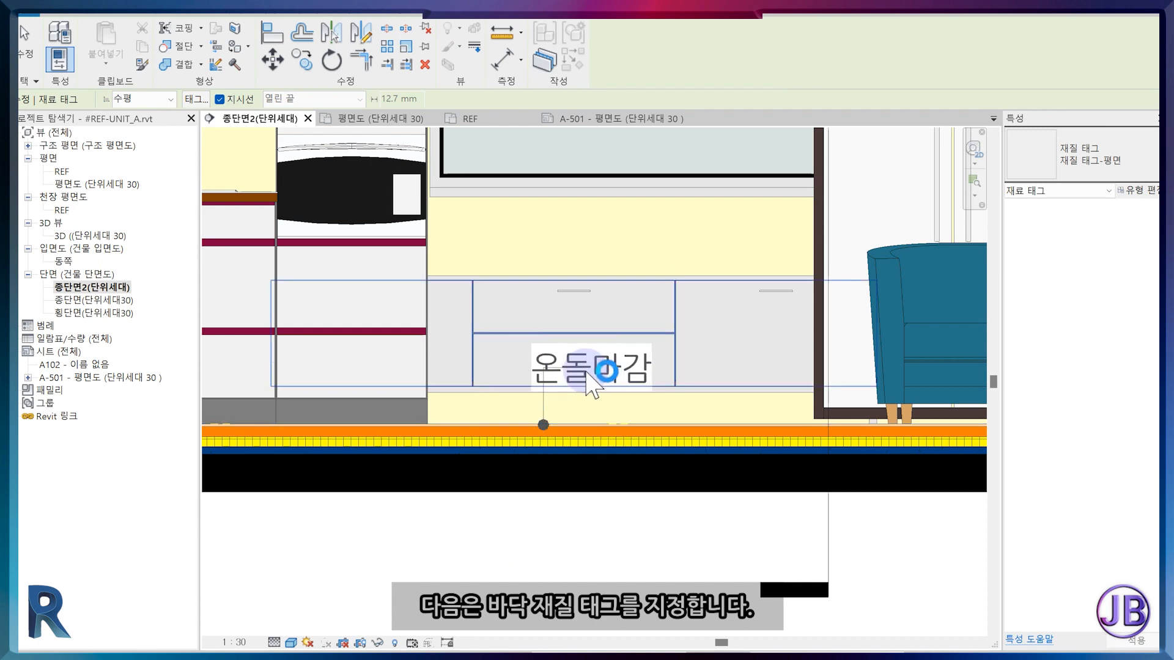
click(616, 376)
key(Escape)
key(Escape)
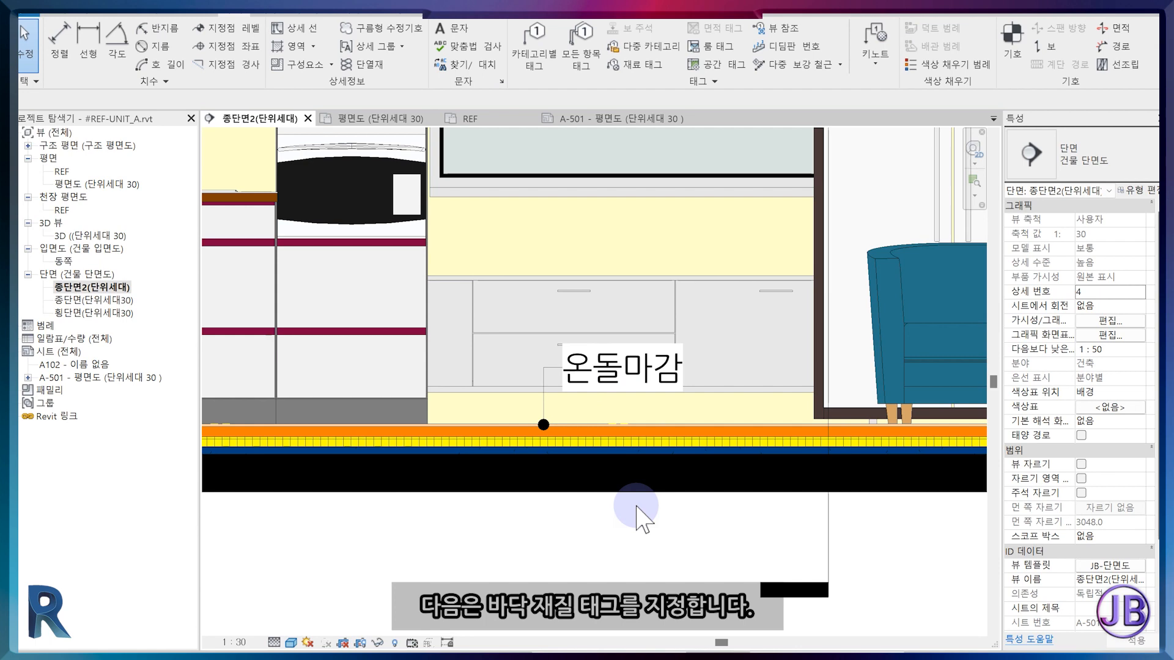
Add a 벽지 material tag with a horizontal leader to the wall above the low drawer cabinets
click(631, 66)
click(591, 248)
click(713, 243)
key(Escape)
key(Escape)
Duplicate the wall tag's type under the name 재질 태그-벽
click(669, 247)
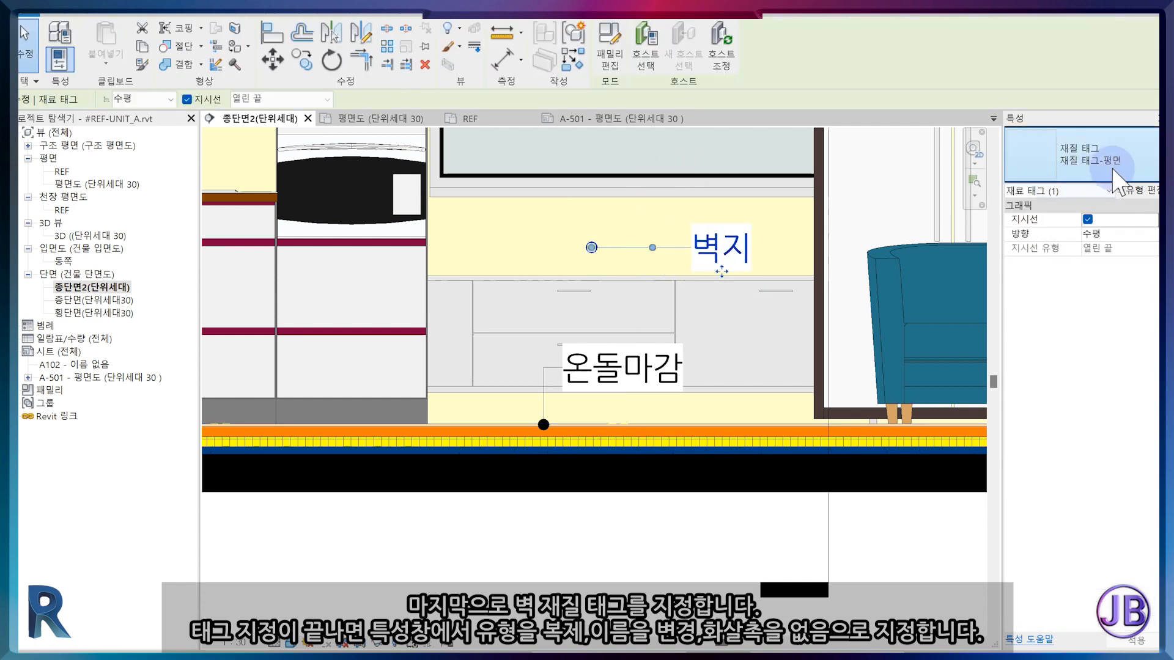
click(1119, 180)
click(1082, 211)
click(1132, 190)
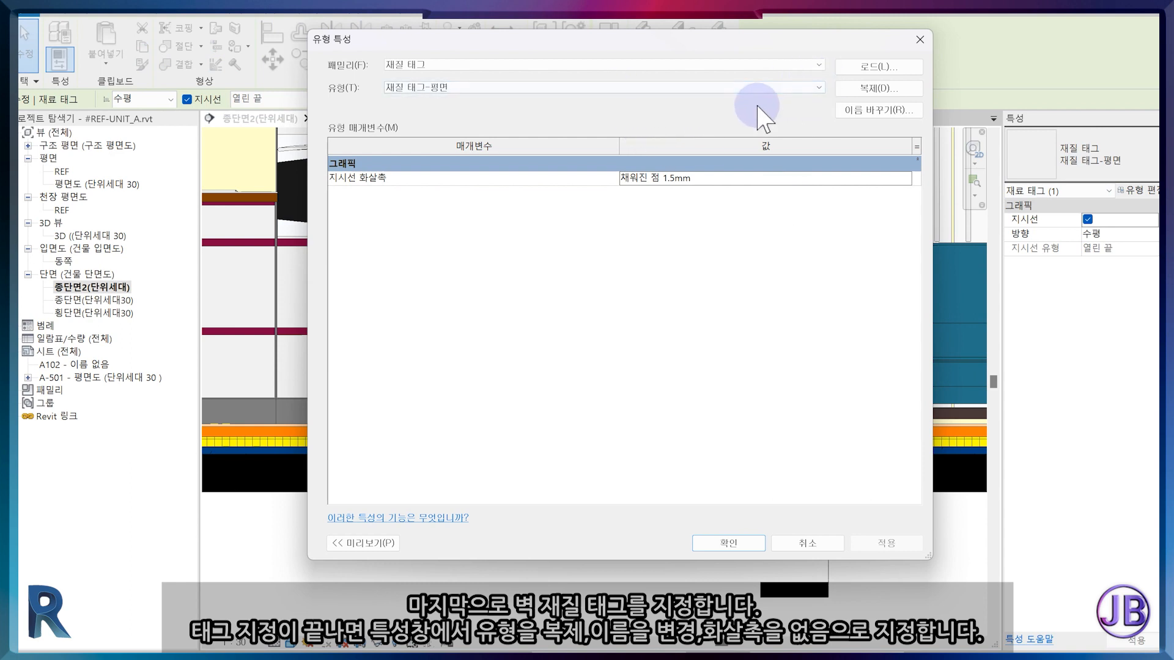
text(재질 태그-벽)
click(621, 328)
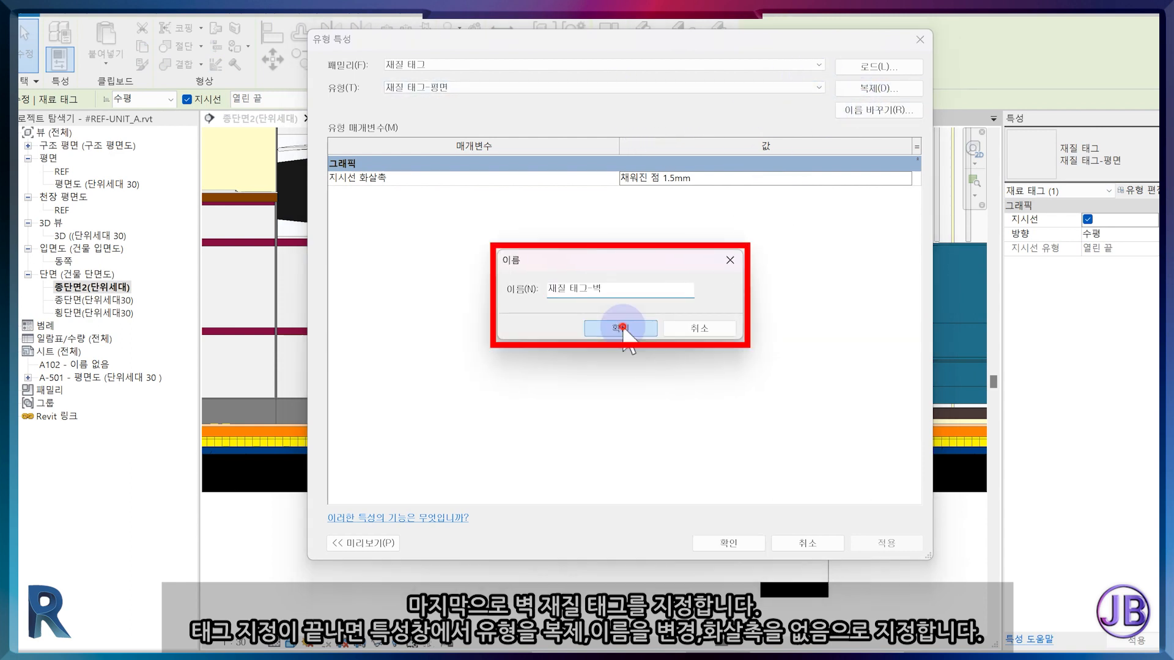
Set the leader arrowhead of the 재질 태그-벽 type to 없음 and apply it
click(844, 178)
click(907, 179)
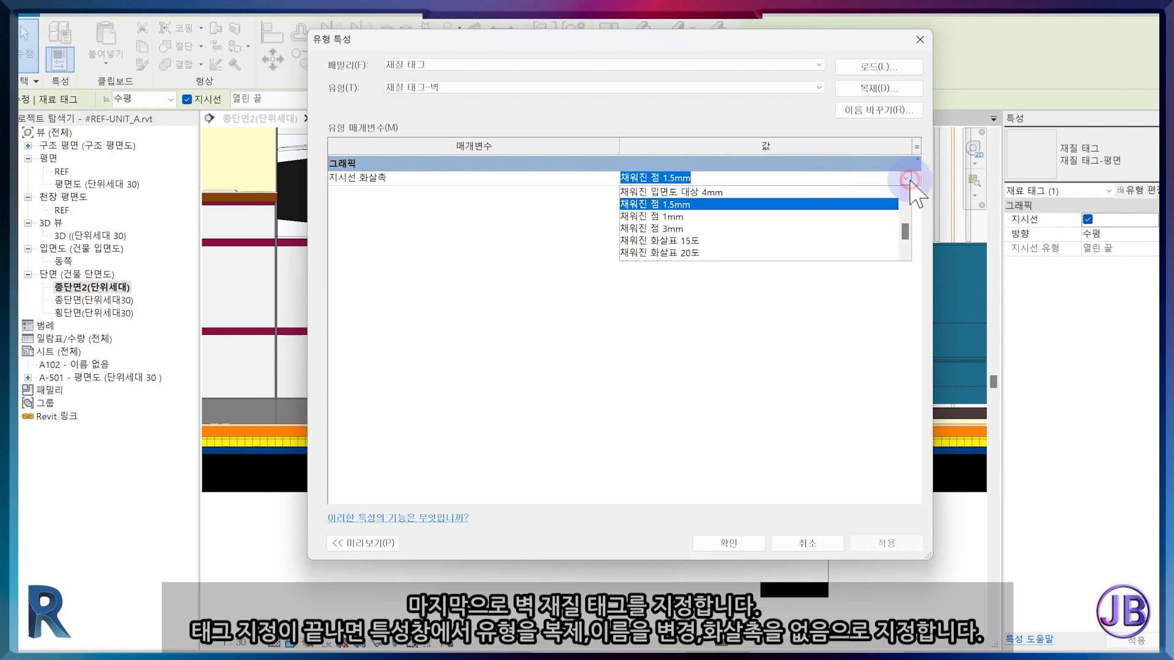
scroll(685, 236, up, 5)
click(664, 193)
click(737, 545)
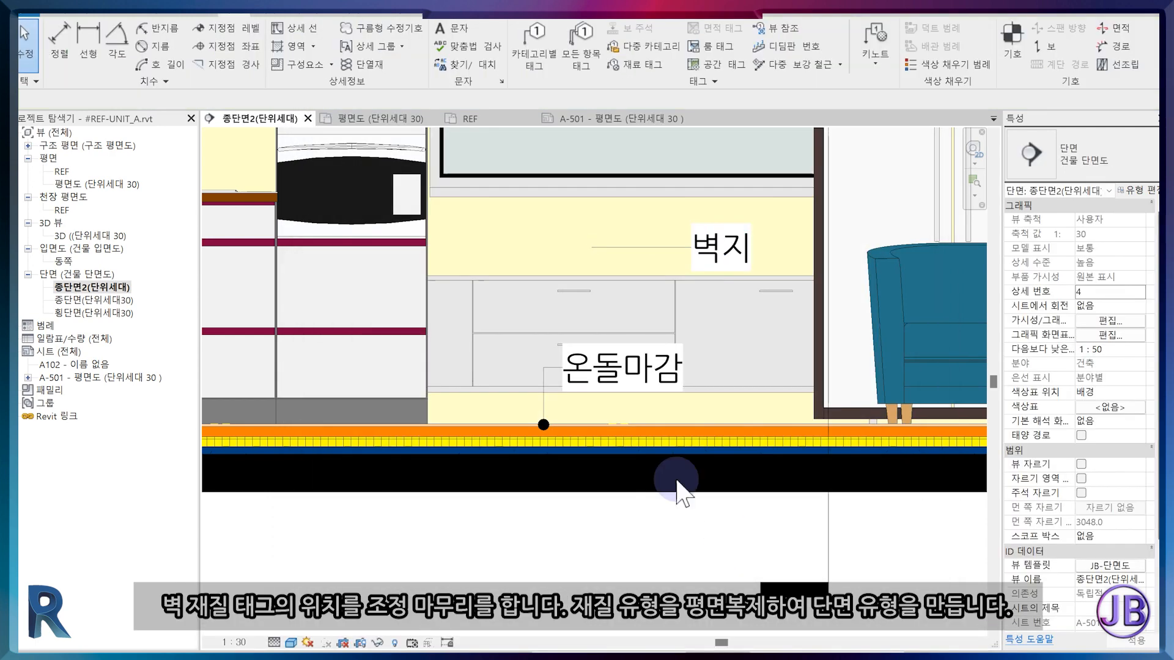
Move the 벽지 wall tag horizontally toward its leader's start, above the low cabinets
click(606, 382)
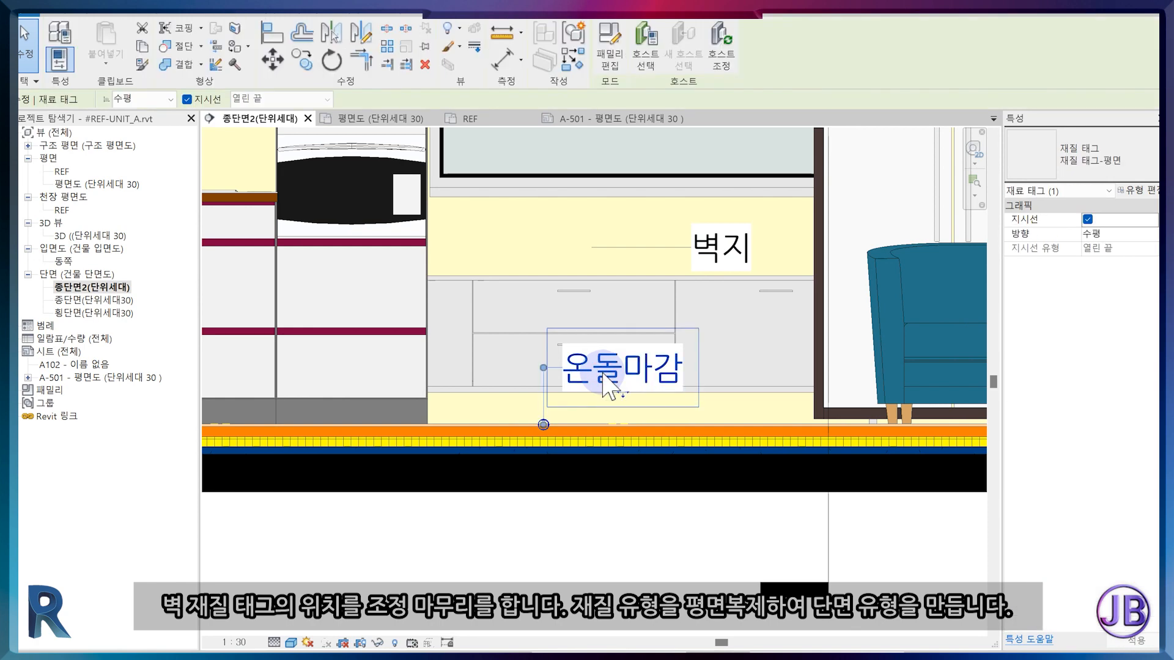
click(650, 251)
drag(698, 270, 657, 269)
click(628, 301)
Duplicate the 온돌마감 floor tag's type under the name 재질 태그-단면
click(626, 379)
click(1130, 217)
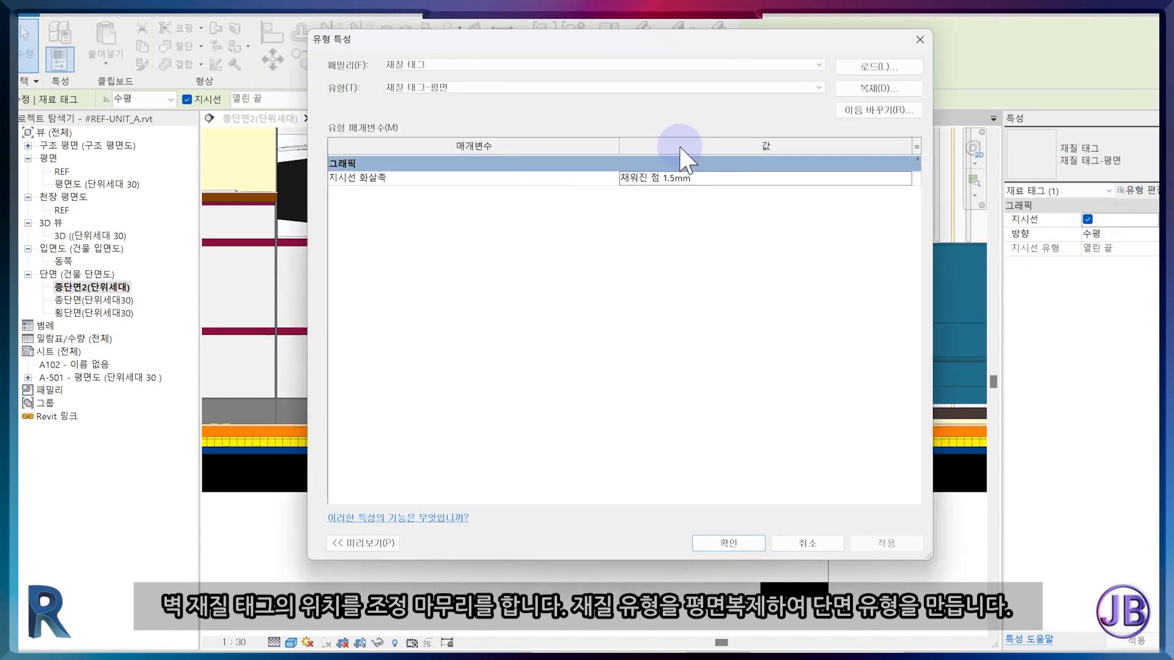
click(874, 89)
text(재질 태그-단면)
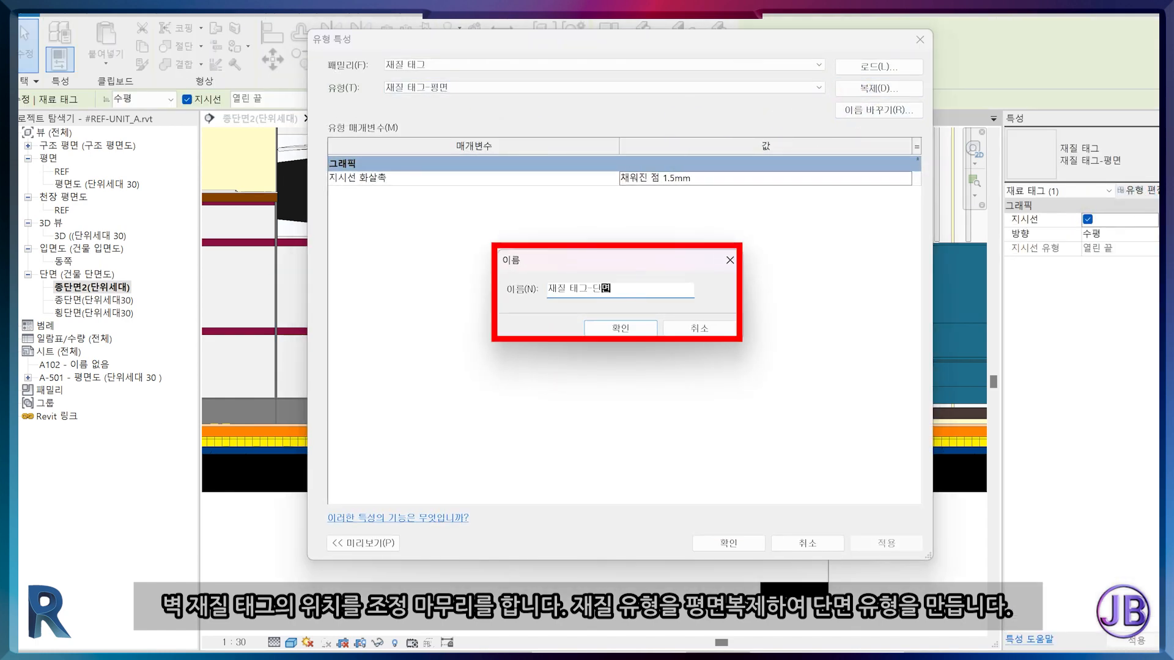
click(620, 328)
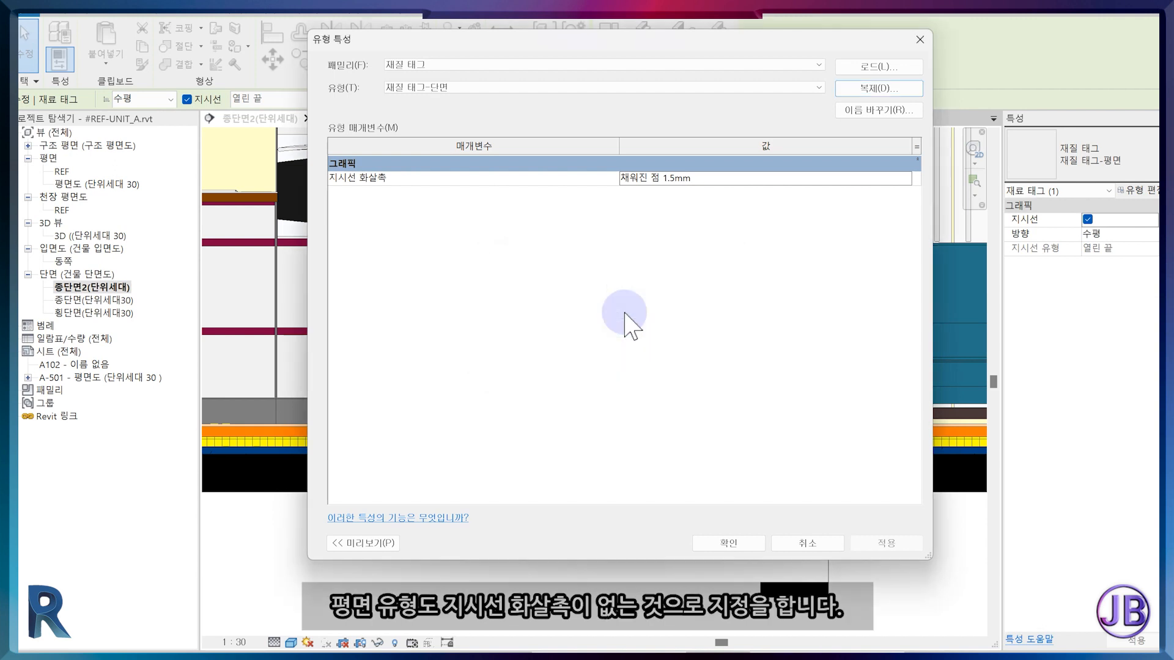
Set the leader arrowhead of the 재질 태그-평면 type to 없음 and apply it
click(630, 92)
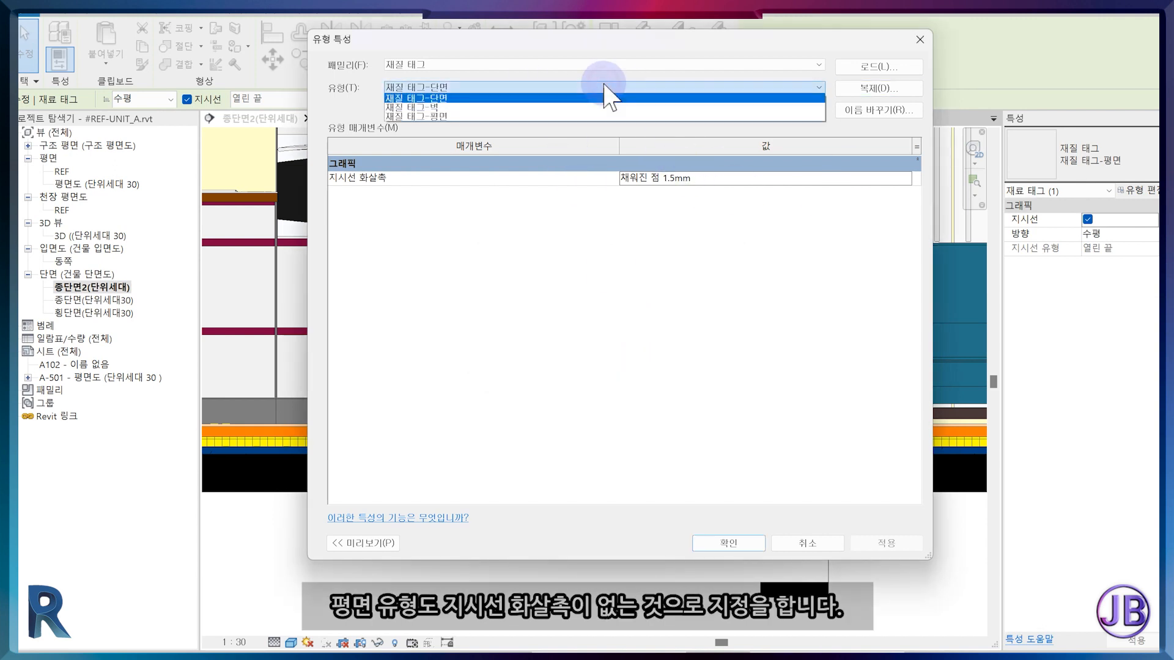
click(599, 116)
click(702, 179)
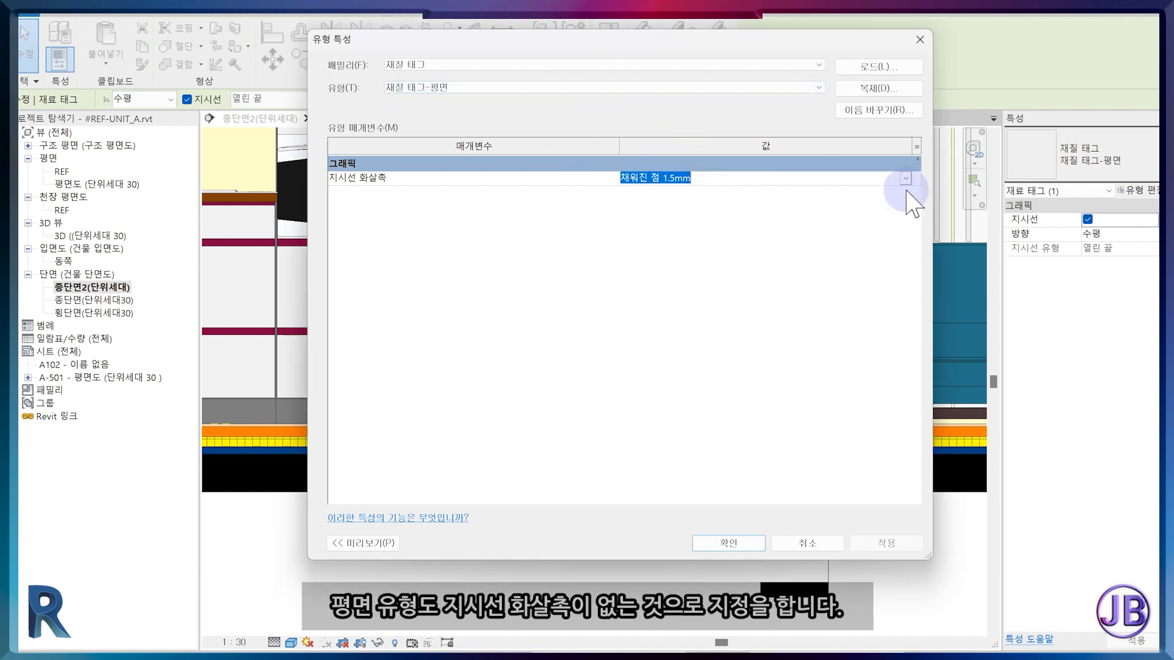
click(905, 178)
scroll(781, 205, up, 3)
click(713, 189)
click(885, 543)
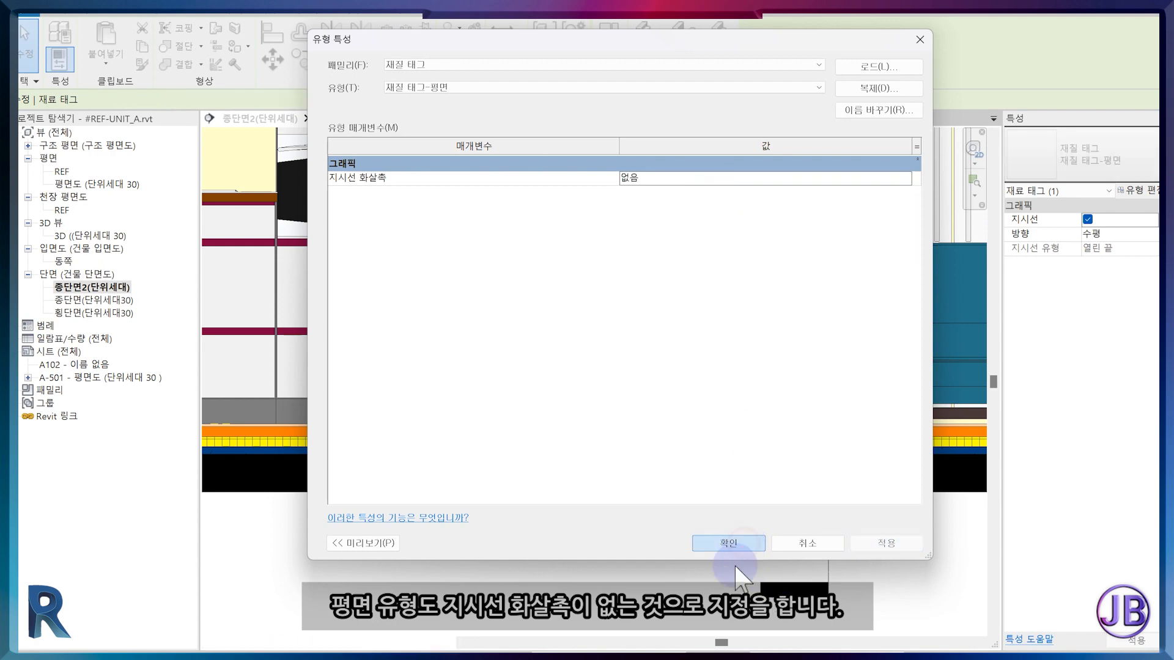
click(728, 543)
Change the 온돌마감 floor tag and the 석고 벽 보드 ceiling tag to the 재질 태그-단면 type
click(1107, 157)
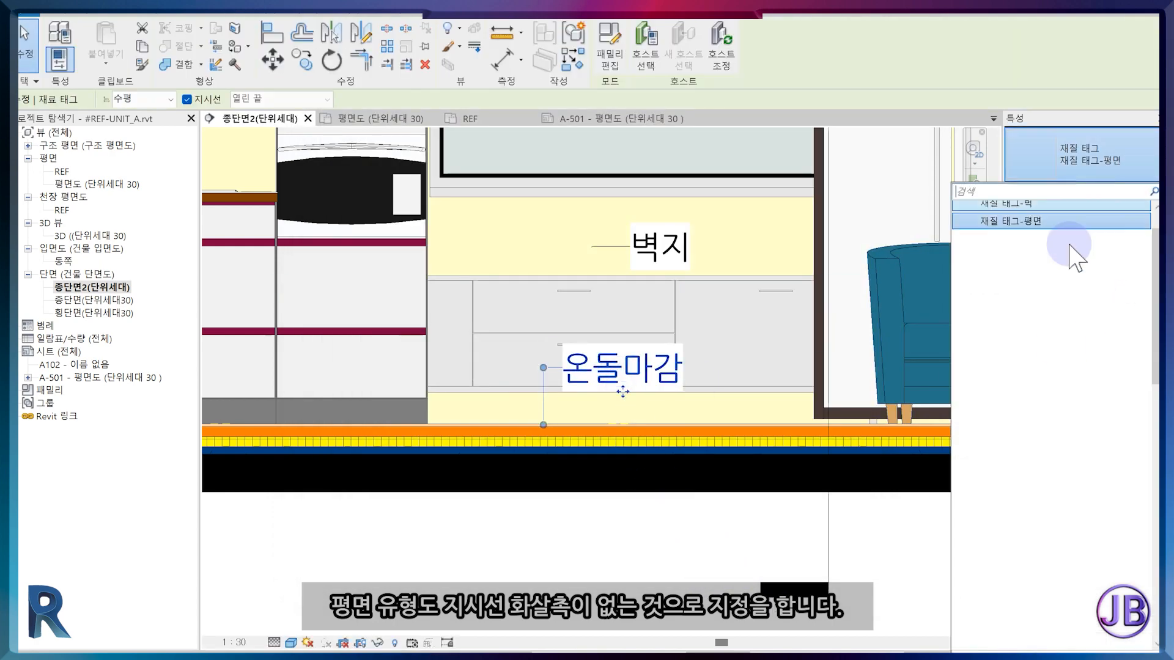
click(1059, 228)
key(Escape)
scroll(756, 437, down, 2)
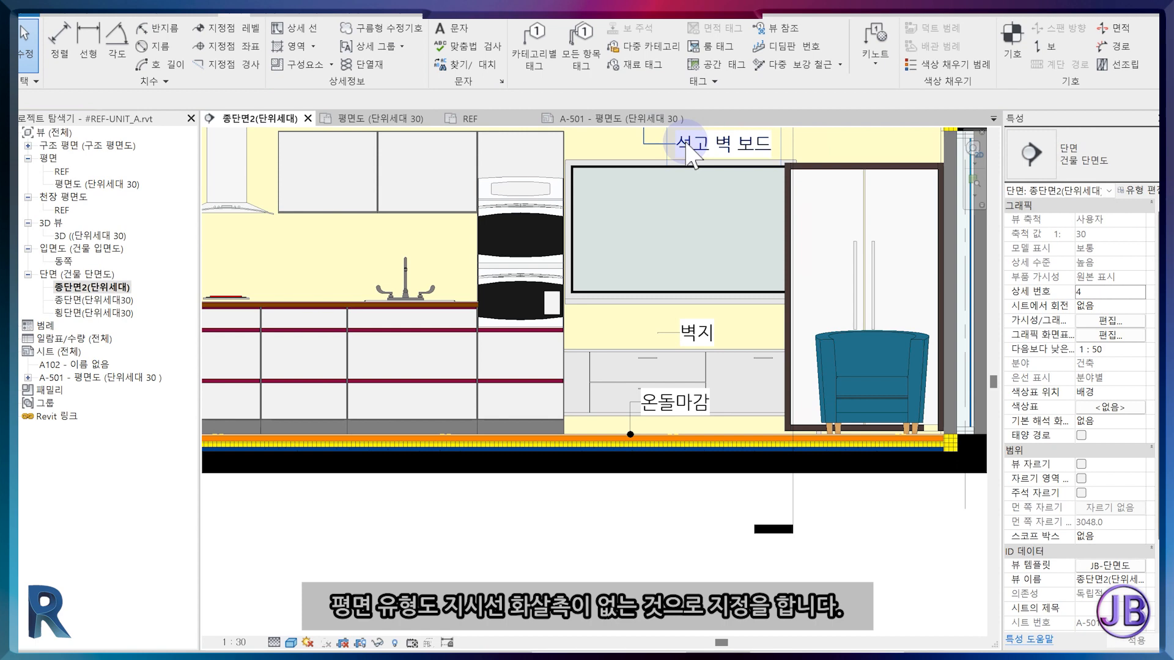
click(722, 144)
click(1100, 158)
click(1070, 229)
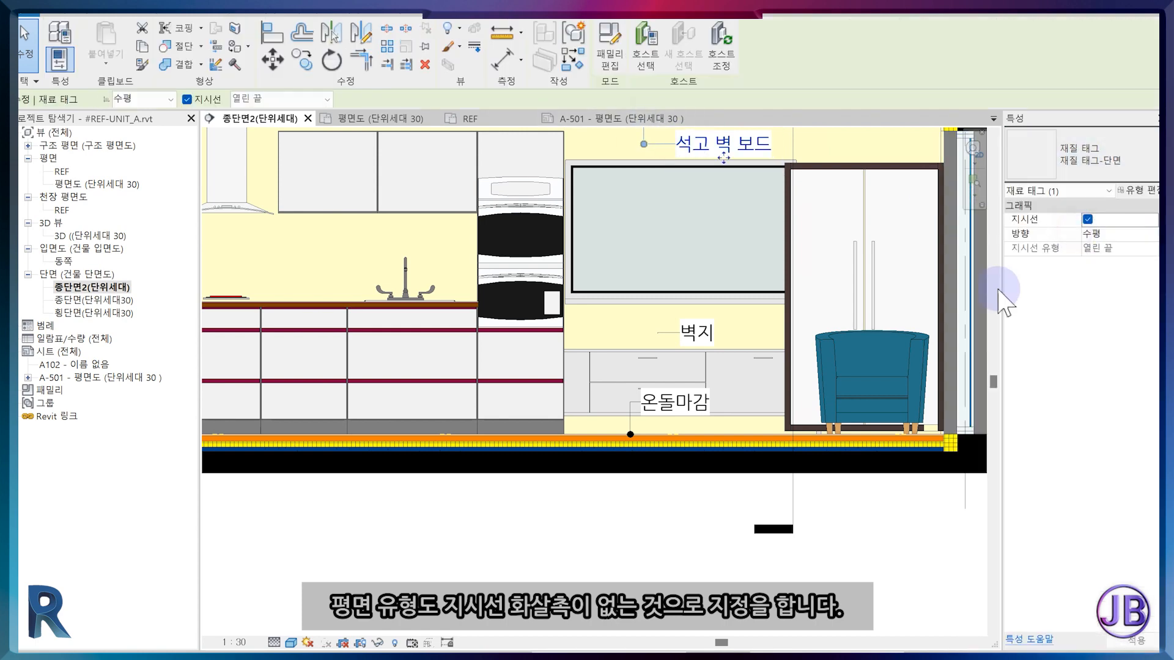
click(612, 560)
Check the identity description of the #JB-석고보드 material in the living-room ceiling's layer structure, then close the type settings
scroll(612, 560, down, 2)
scroll(807, 242, up, 4)
middle_drag(807, 242, 404, 353)
click(400, 365)
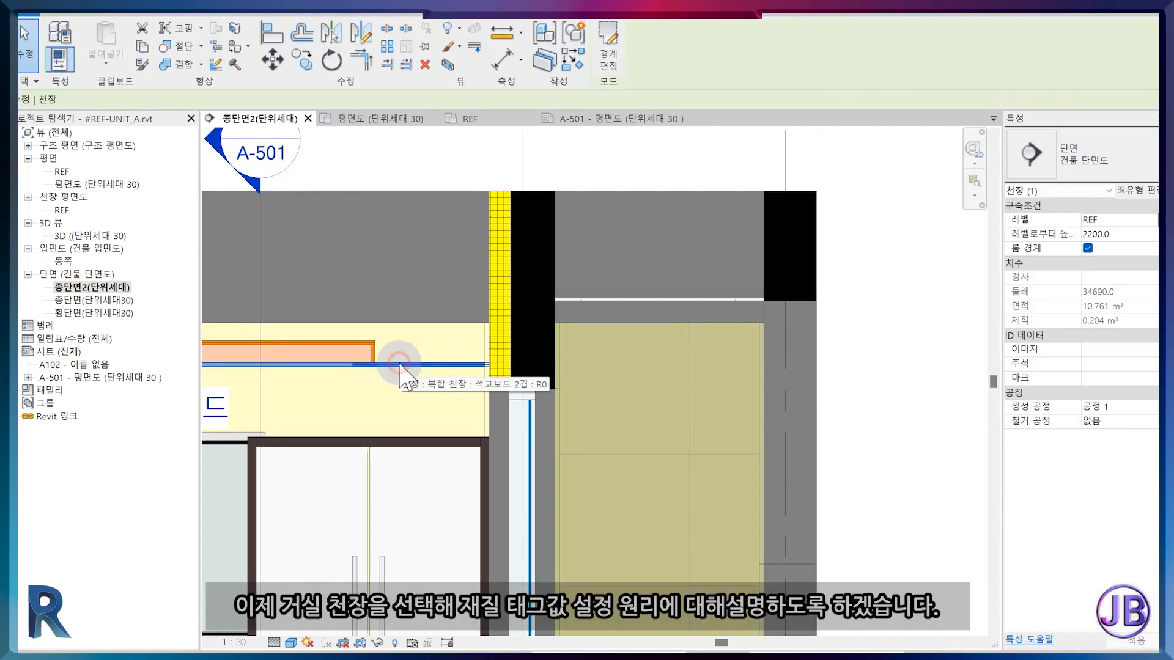
click(1137, 190)
click(742, 185)
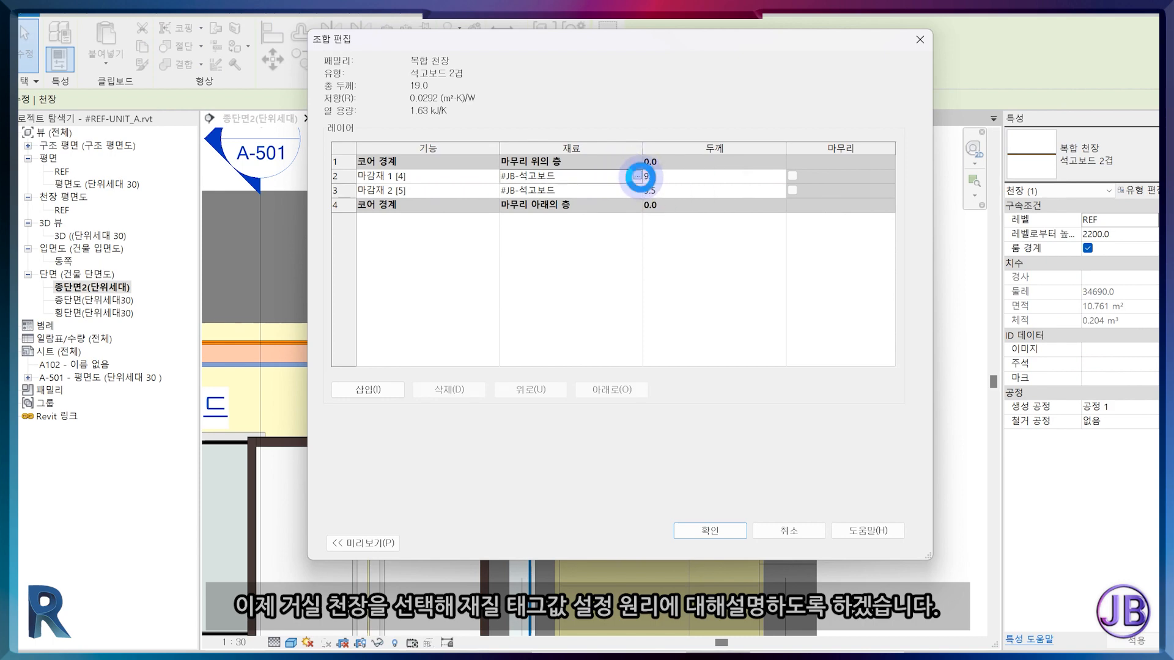
click(638, 177)
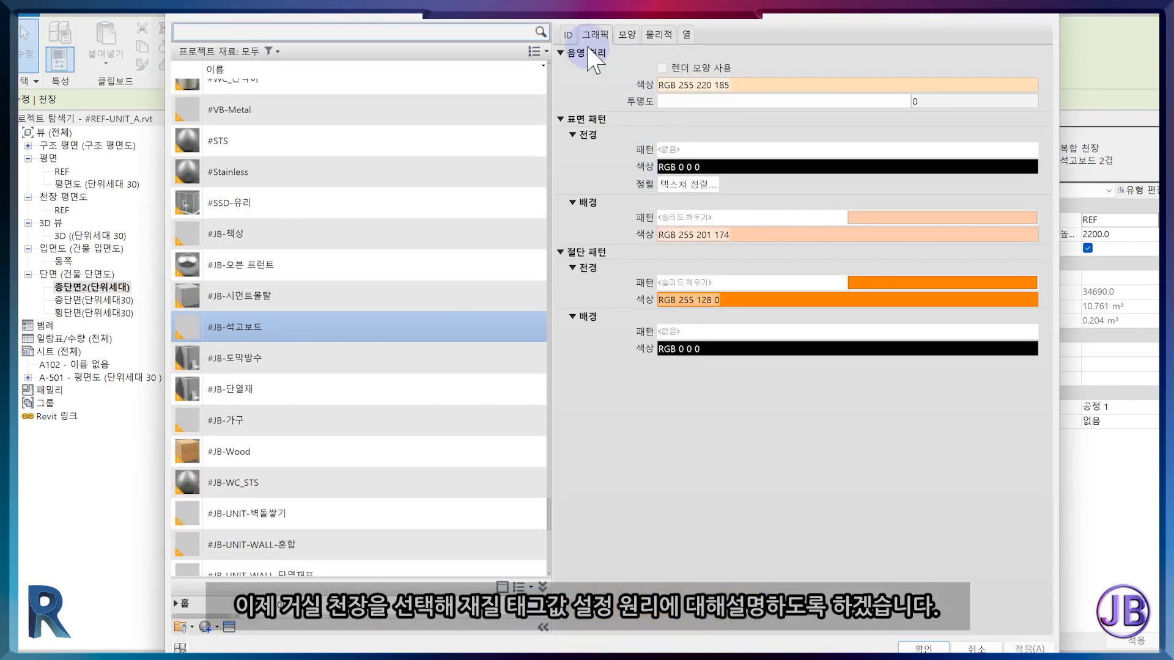
click(568, 35)
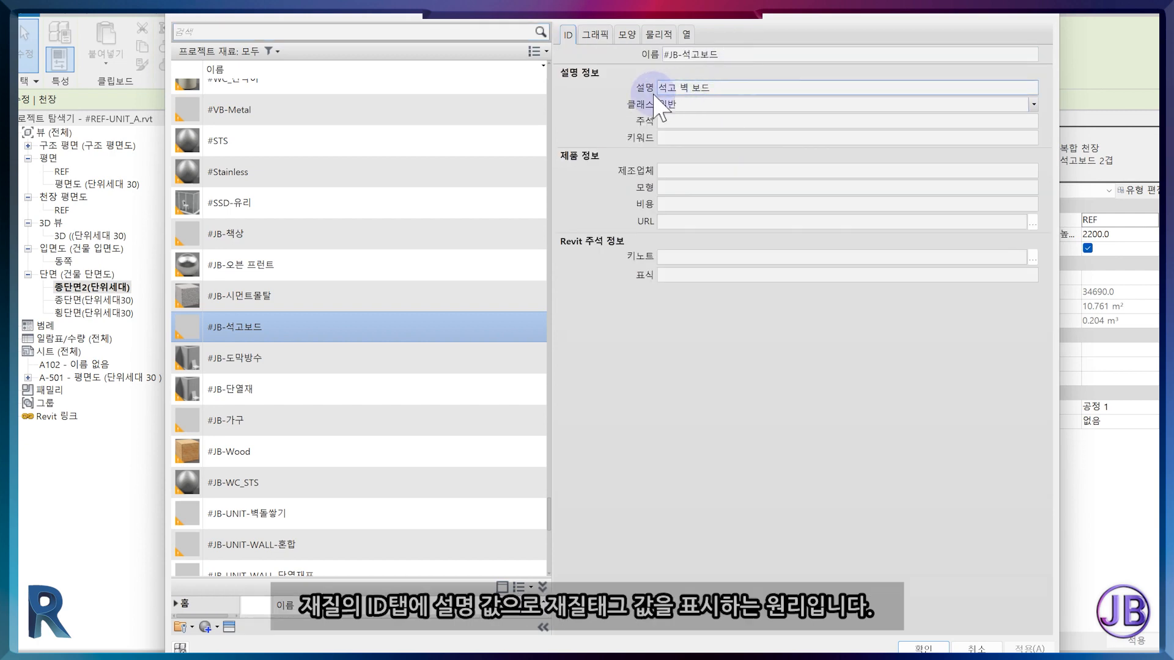
click(929, 645)
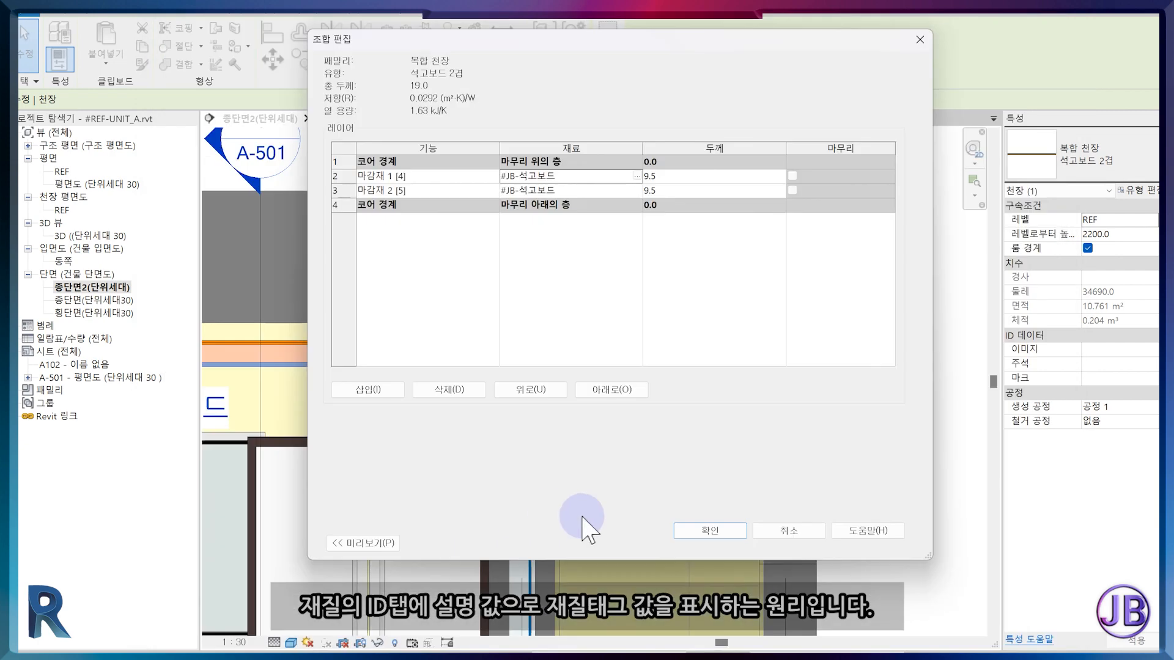
click(696, 530)
click(711, 541)
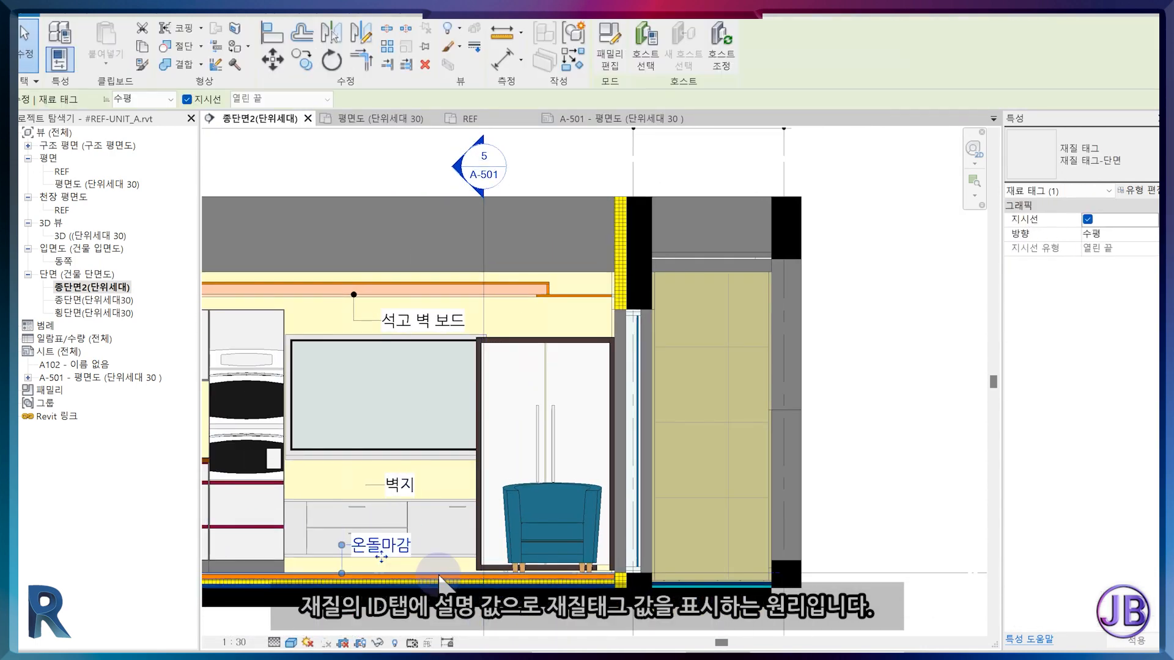
Check the identity description of the #FIN_F-온돌마감 material in the floor's layer structure, then close the type settings
click(441, 578)
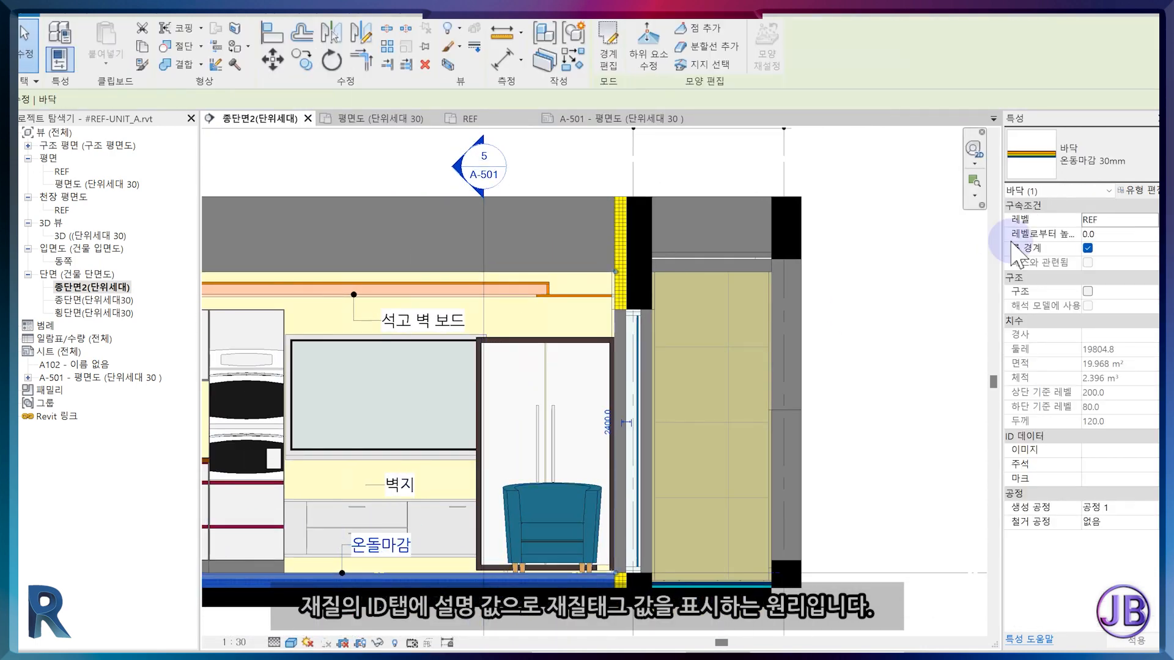
click(1136, 190)
click(618, 178)
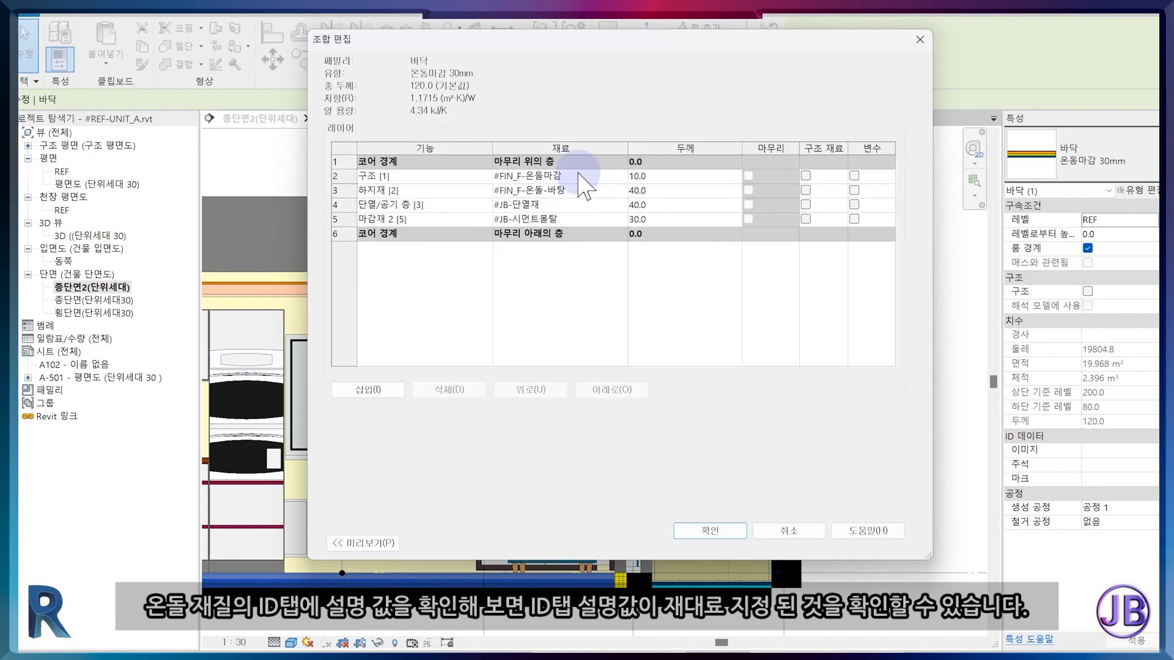
click(619, 177)
click(618, 176)
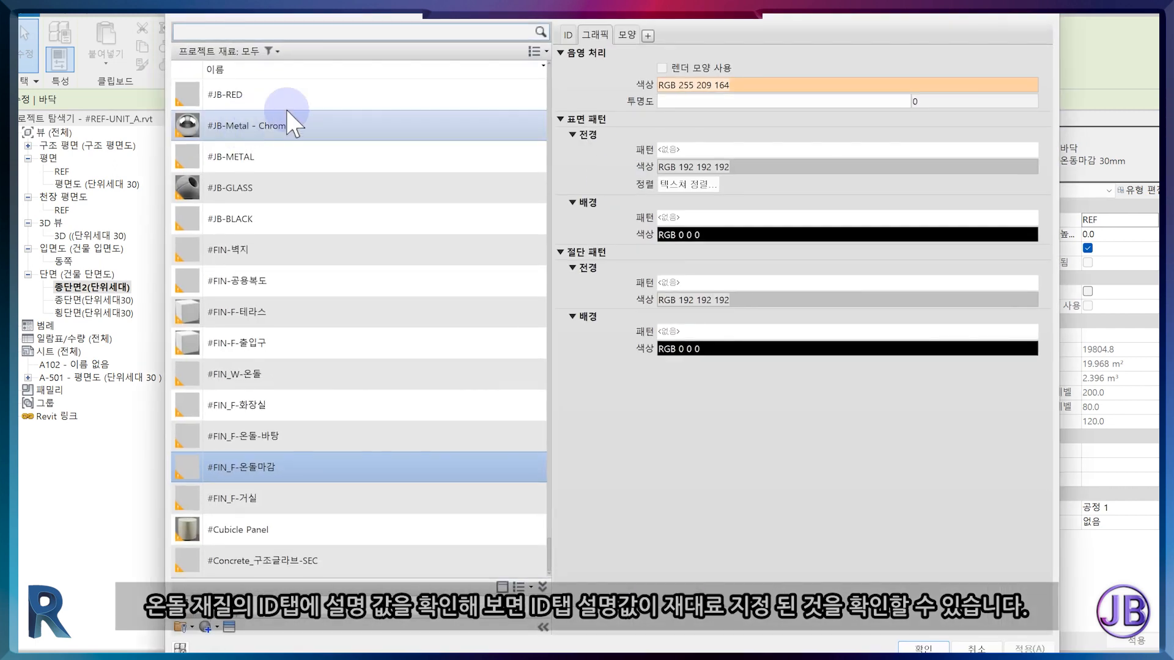
click(568, 35)
click(917, 647)
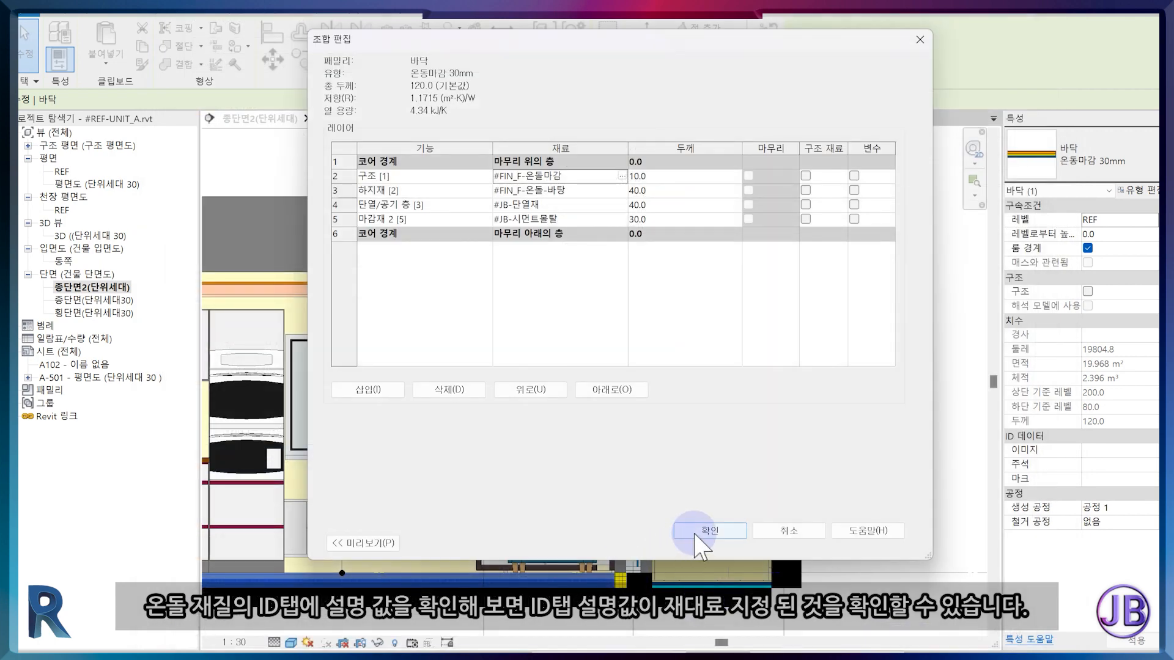
click(694, 537)
click(725, 544)
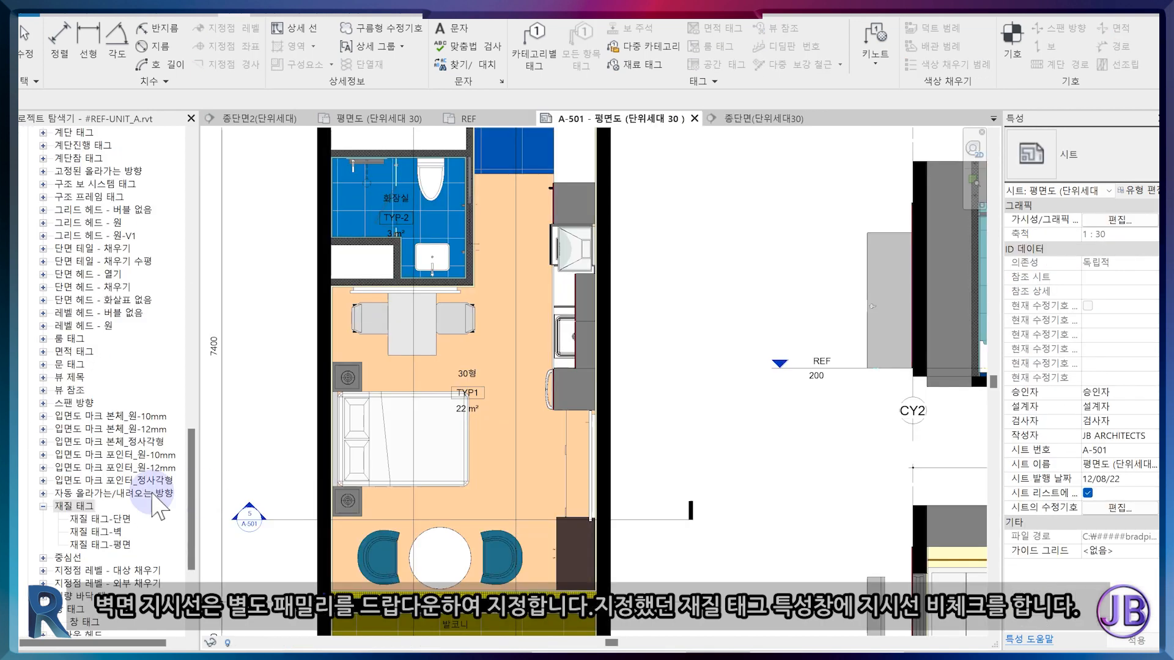
Place the 재질지시선-평면 symbol from the JB-평면-마감지시선 family beside the 벽지 tag in the 종단면2(단위세대) section
scroll(141, 360, up, 2)
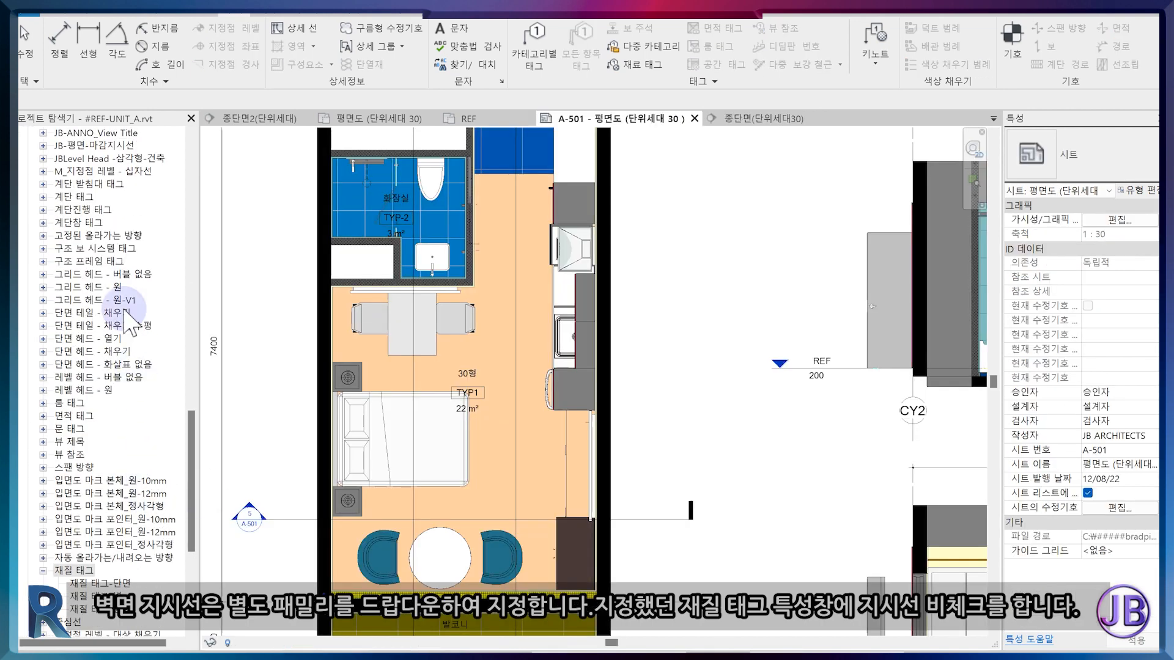
click(43, 146)
click(91, 158)
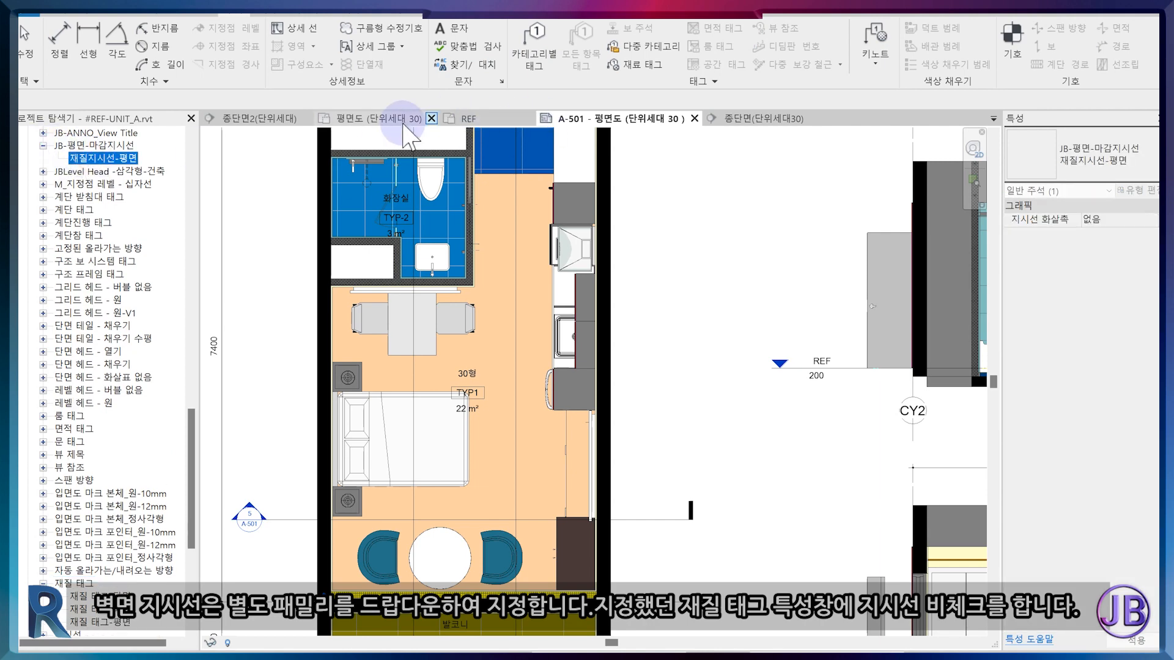
click(266, 119)
scroll(617, 388, up, 3)
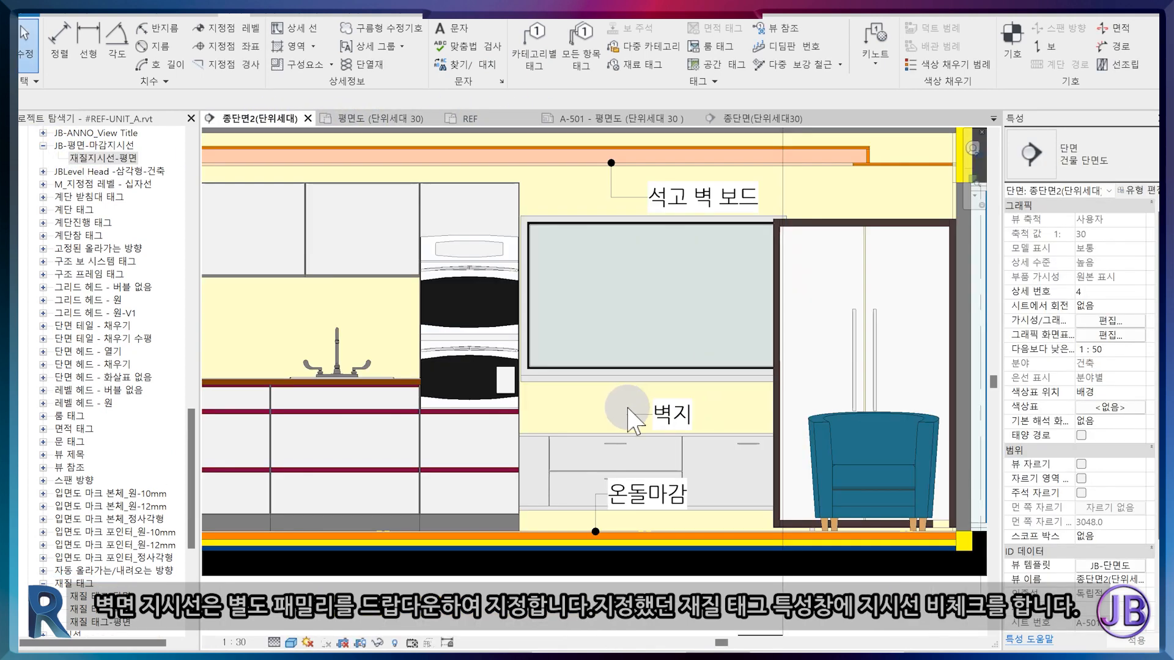
drag(100, 167, 621, 416)
click(645, 434)
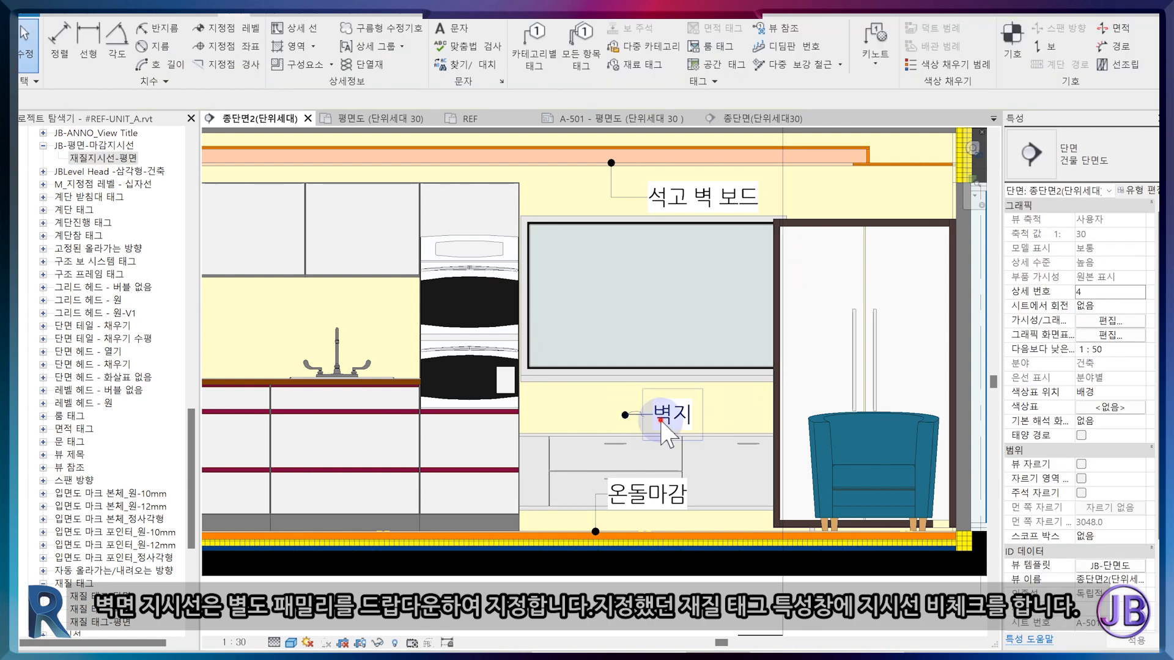
Turn off the built-in leader of the 벽지 wall tag above the low cabinets
click(670, 414)
click(1086, 219)
click(699, 339)
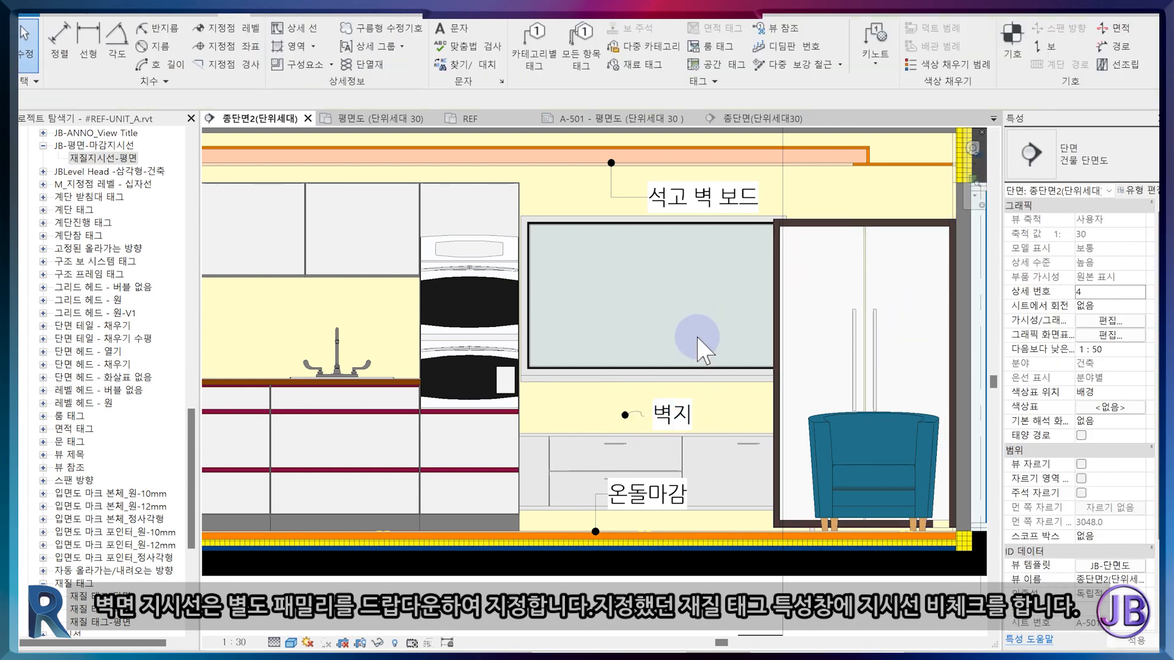
In the 종단면(단위세대30) section, place a 재질지시선-평면 symbol beside the 벽지 tag above the kitchen sink
scroll(652, 378, down, 2)
click(385, 120)
scroll(459, 262, down, 2)
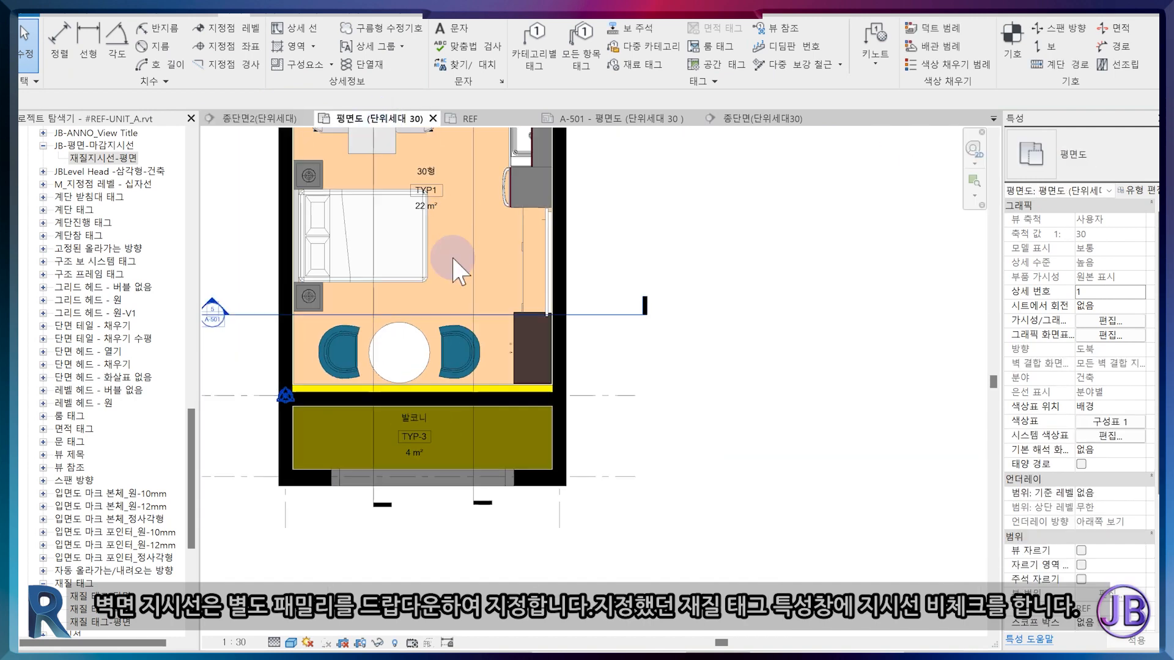
click(581, 118)
click(737, 119)
scroll(624, 348, up, 3)
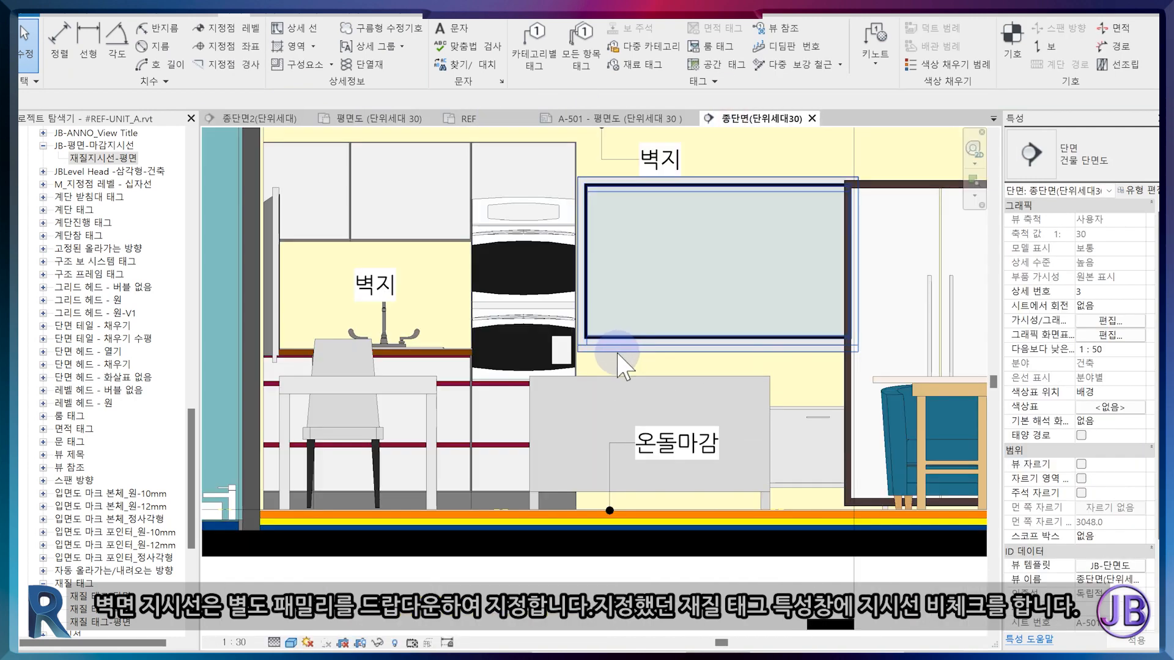
drag(92, 149, 300, 278)
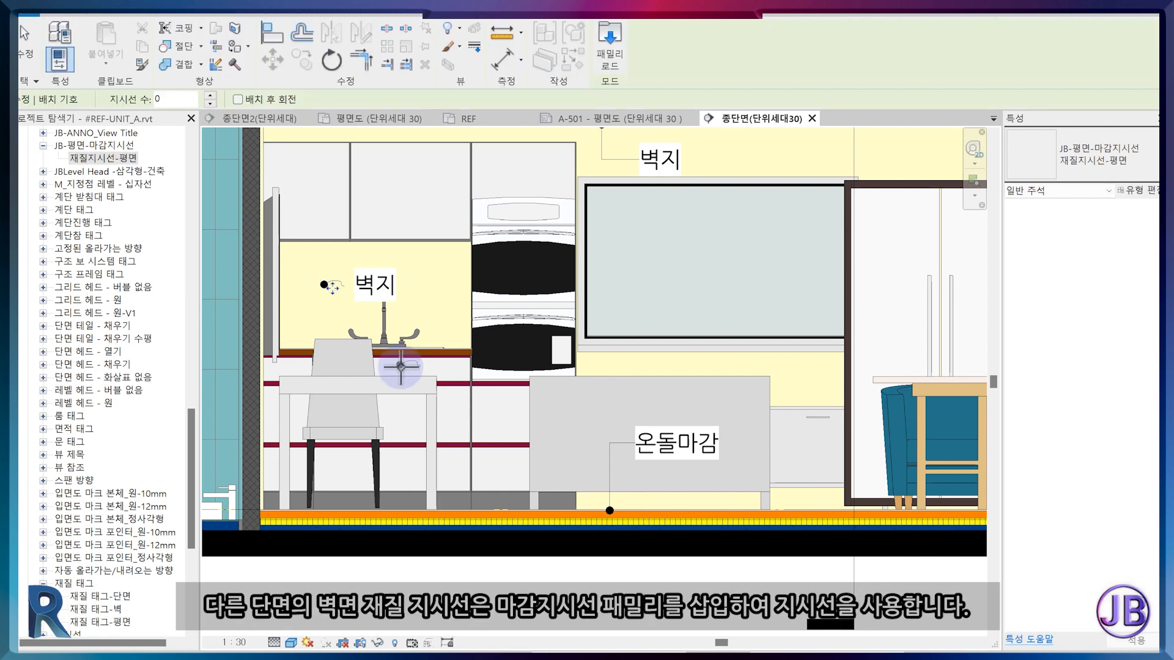
Add a 발코니 material tag to the balcony wall at about mid-height and adjust its text position
scroll(400, 367, down, 3)
middle_drag(898, 428, 754, 442)
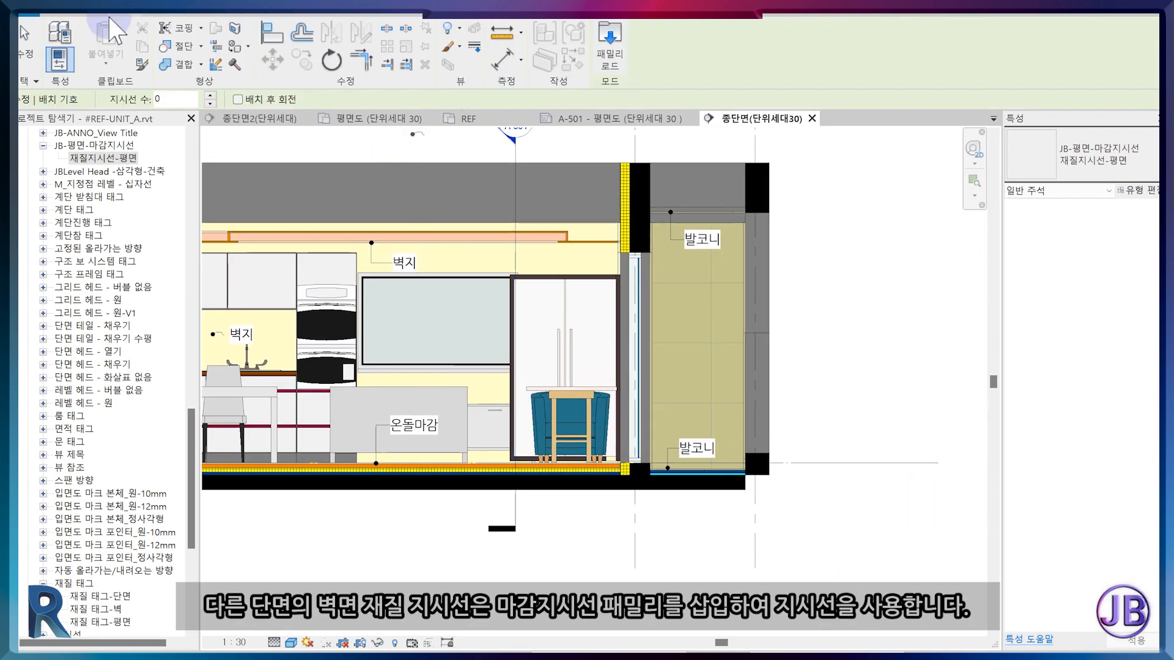
click(78, 11)
click(245, 11)
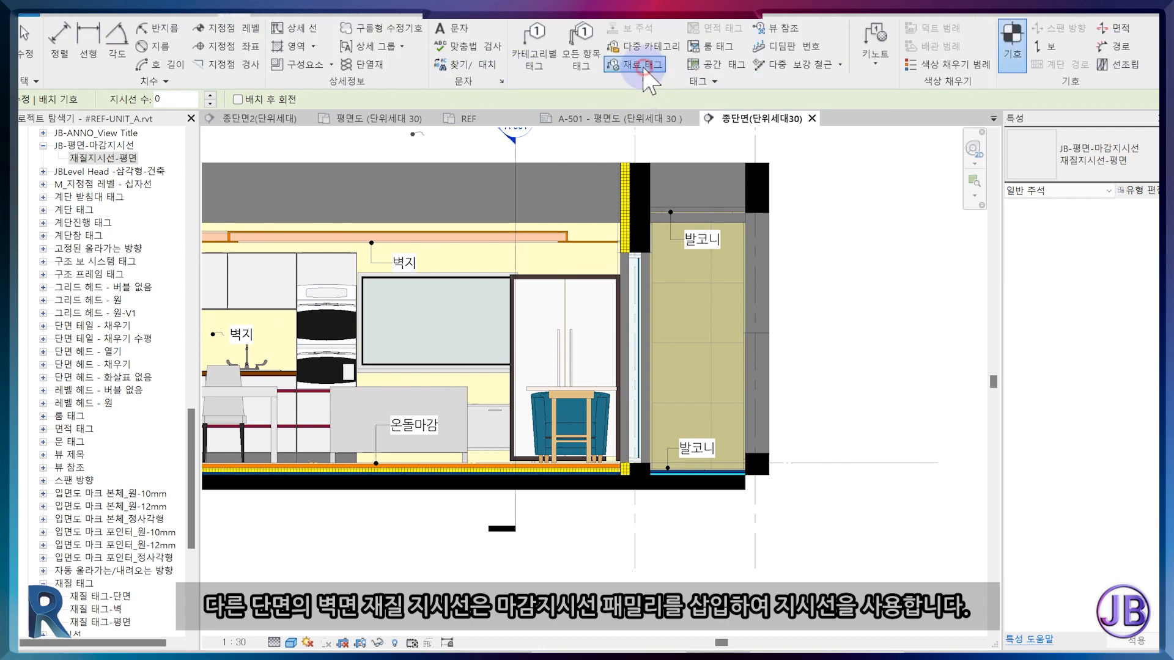
click(639, 76)
click(693, 330)
drag(685, 347, 709, 354)
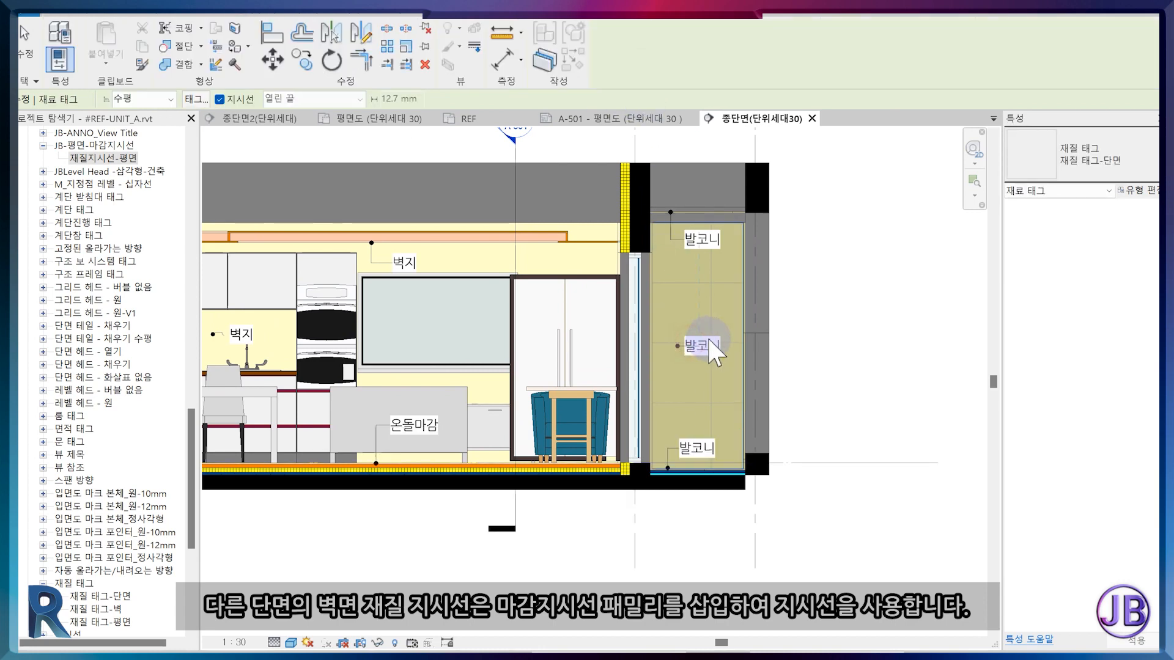
click(715, 342)
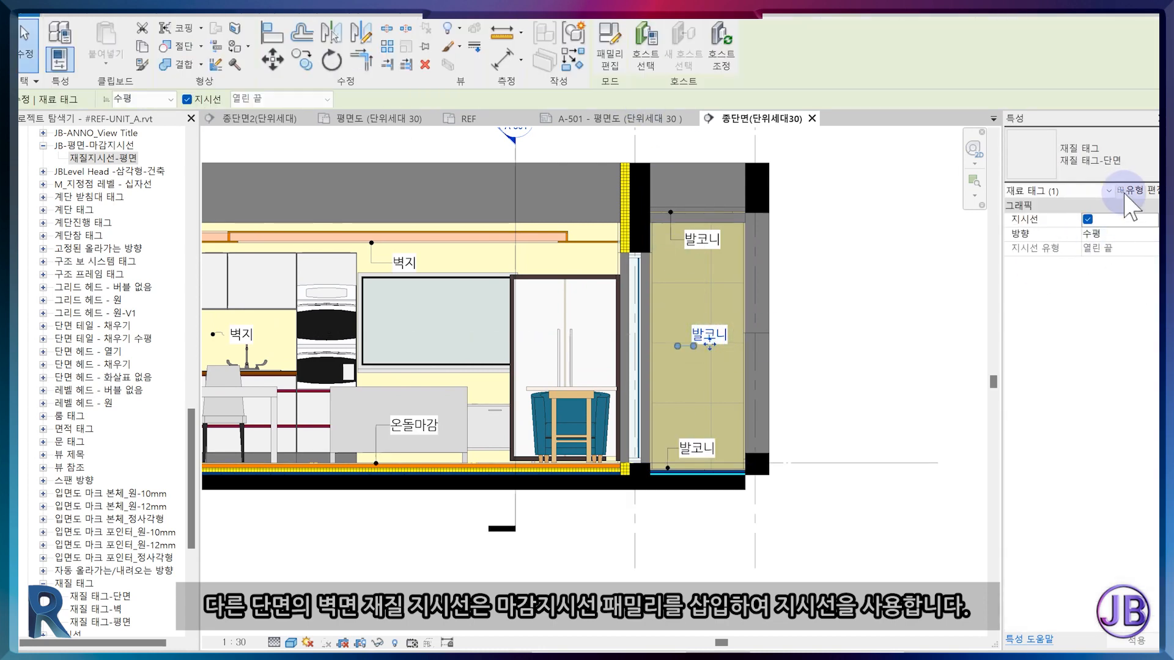
Change the balcony wall's 발코니 tag to the 재질 태그-벽 type
click(1110, 160)
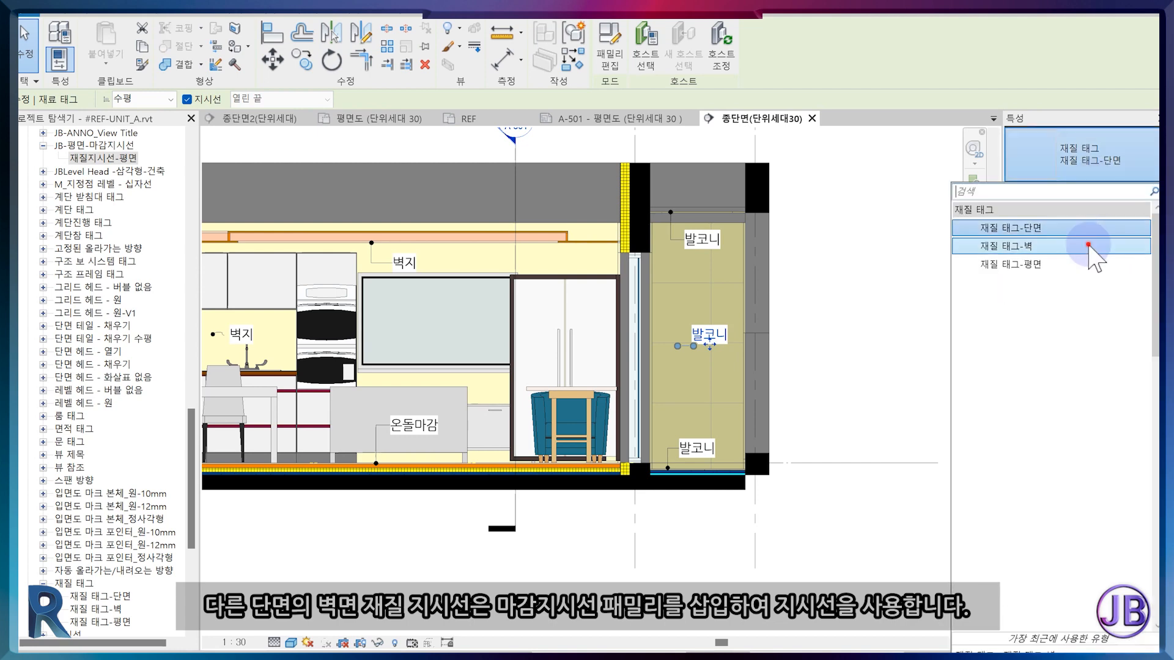
click(1095, 246)
click(887, 260)
Place a 재질지시선-평면 symbol beside the 발코니 tag on the balcony wall and end the placement
drag(102, 157, 537, 278)
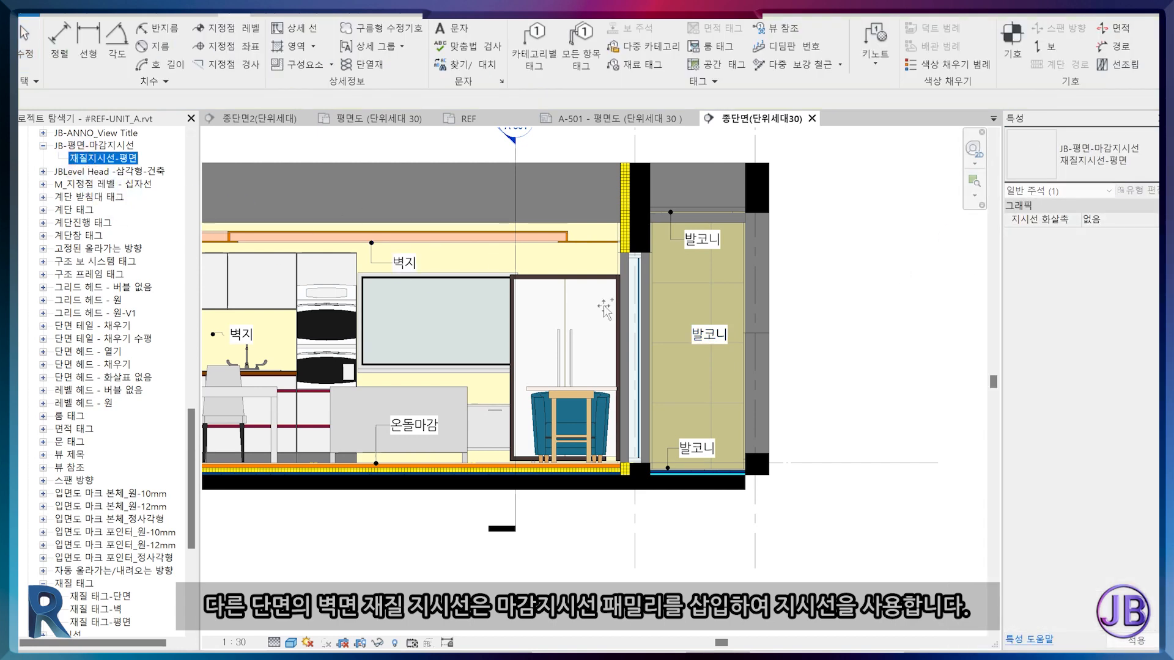
drag(660, 341, 662, 334)
click(671, 333)
key(Escape)
key(Escape)
scroll(747, 572, down, 3)
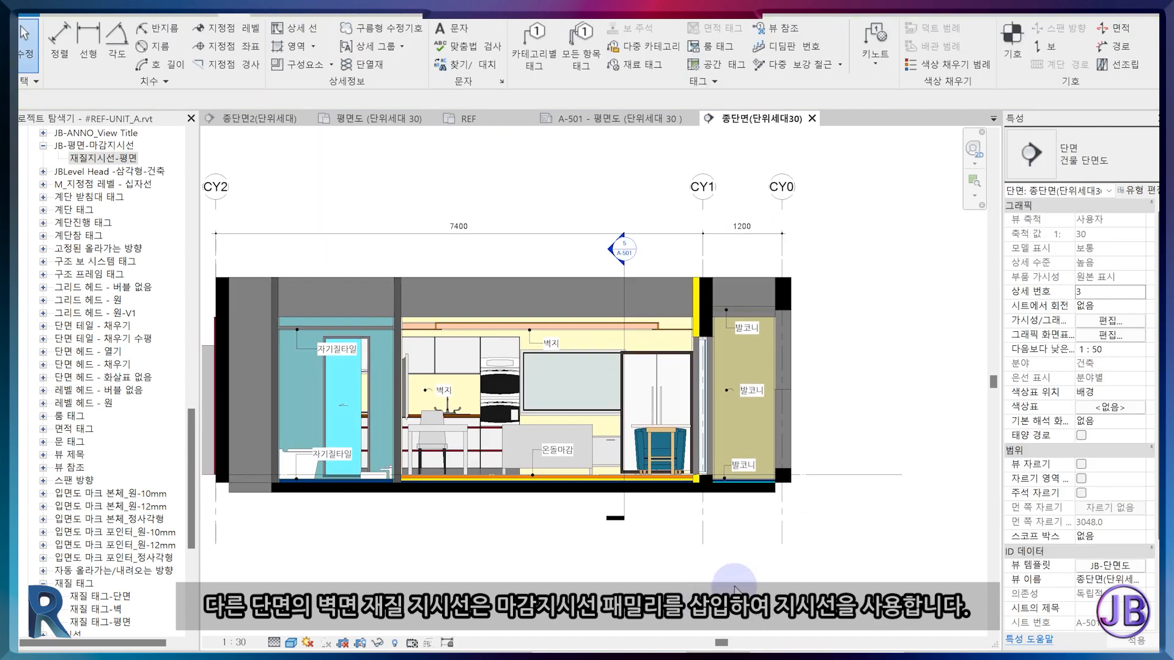
scroll(780, 420, up, 3)
right_click(760, 250)
click(994, 454)
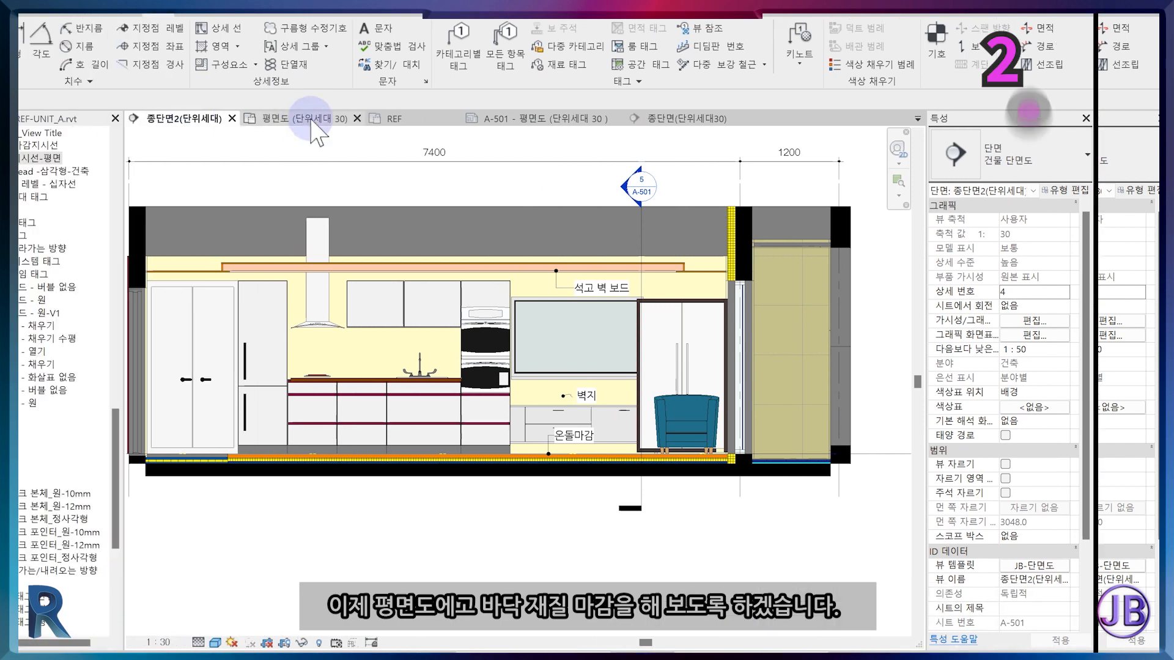
Open the 평면도 (단위세대 30) floor plan and add a 온돌마감 material tag to the main room floor beside the bed
click(330, 118)
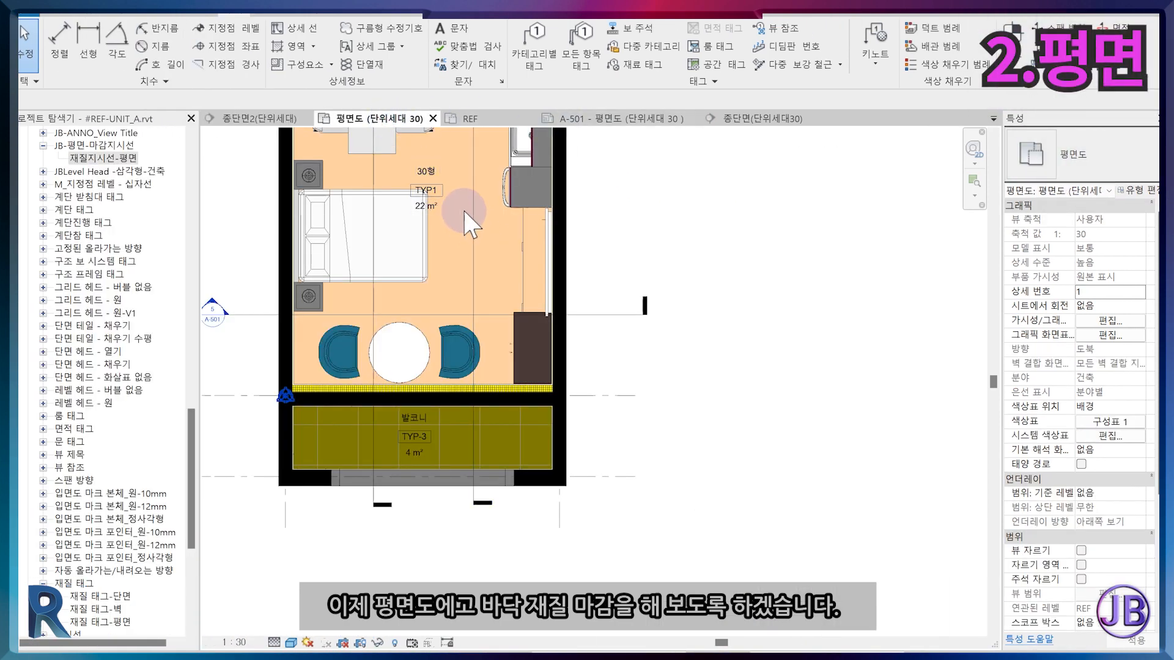
middle_drag(708, 275, 783, 485)
click(639, 66)
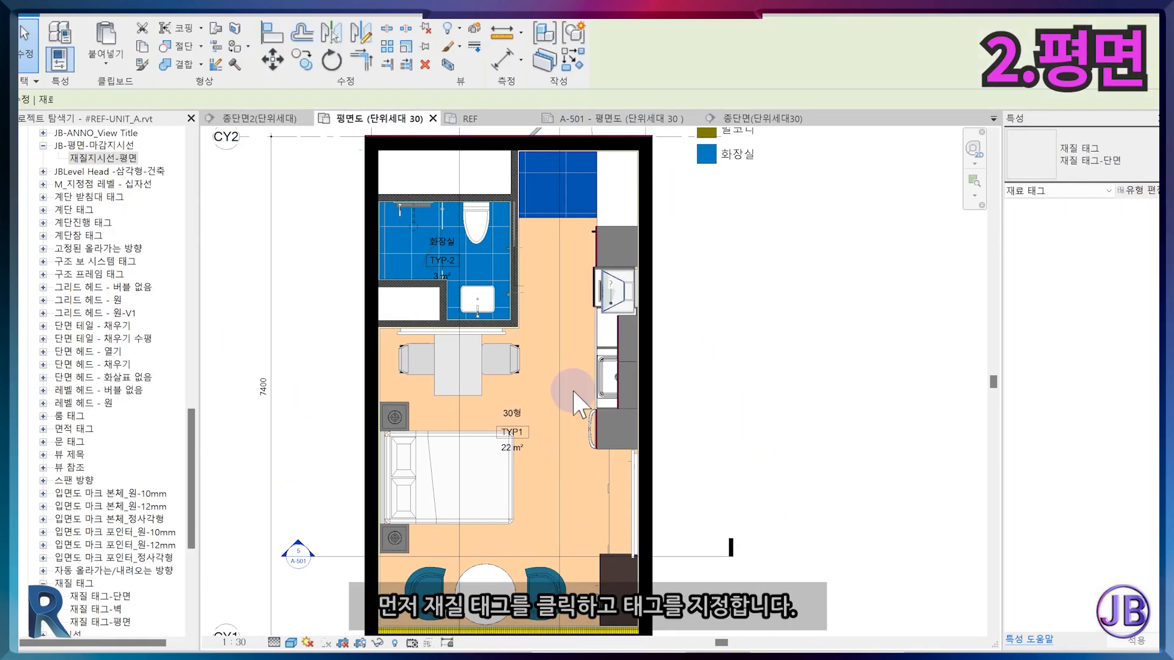
scroll(515, 475, up, 1)
scroll(514, 475, up, 2)
click(517, 489)
click(546, 476)
click(589, 481)
middle_drag(432, 553, 461, 336)
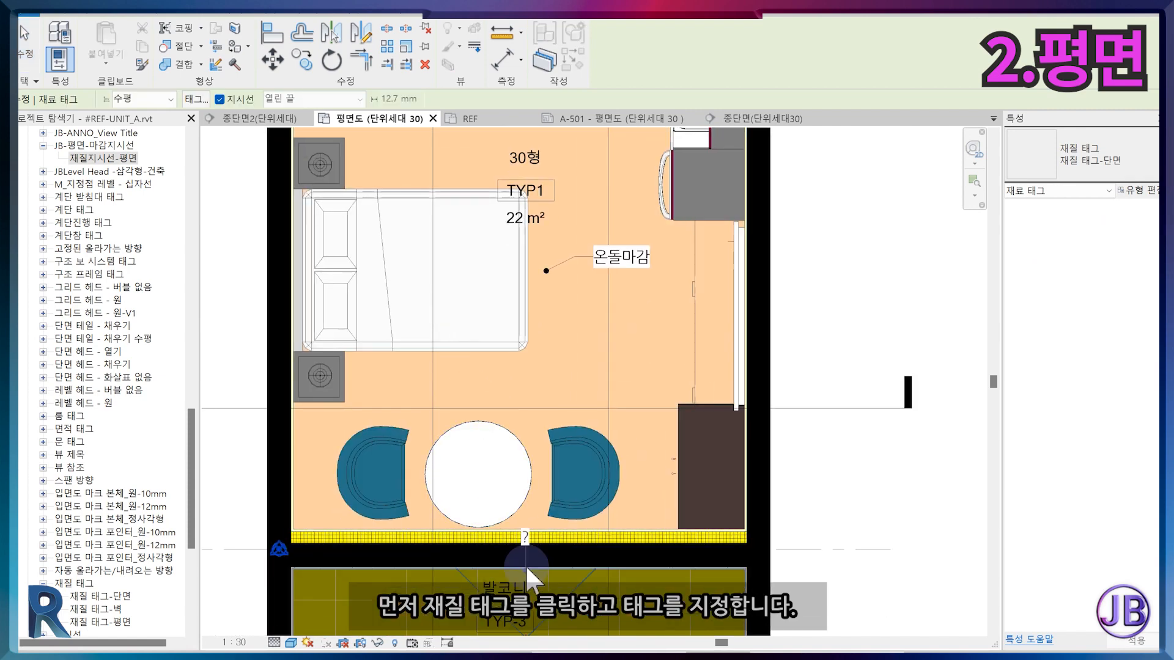
Try to tag the balcony's floor material in the floor plan
middle_drag(525, 563, 499, 397)
click(543, 476)
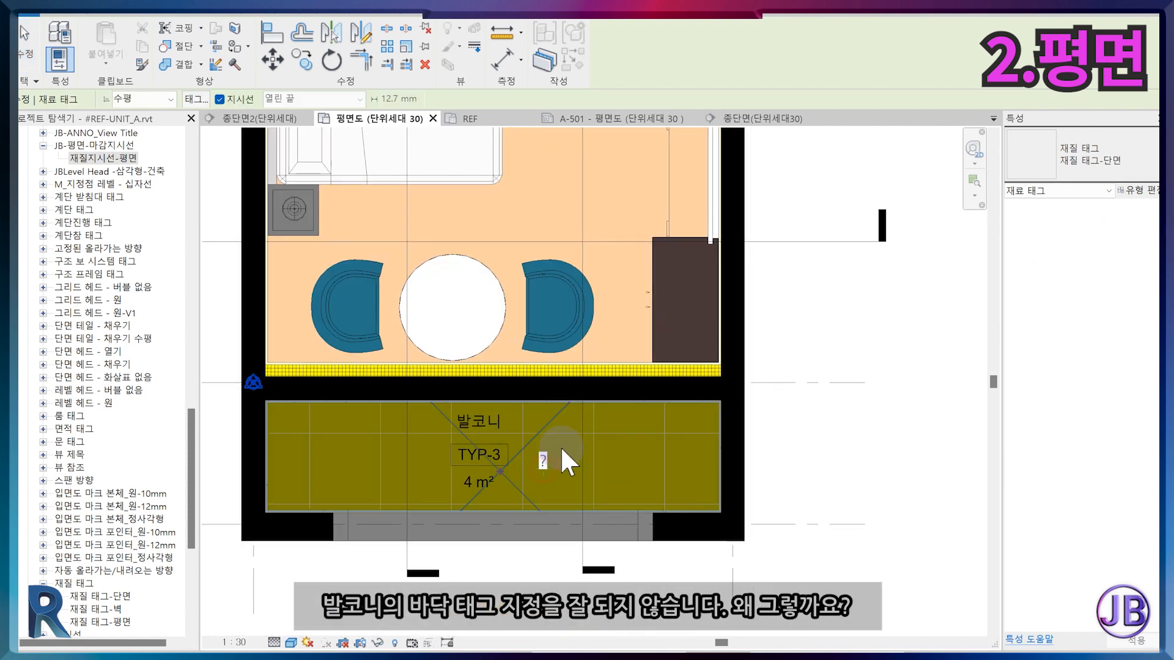
click(605, 452)
key(Escape)
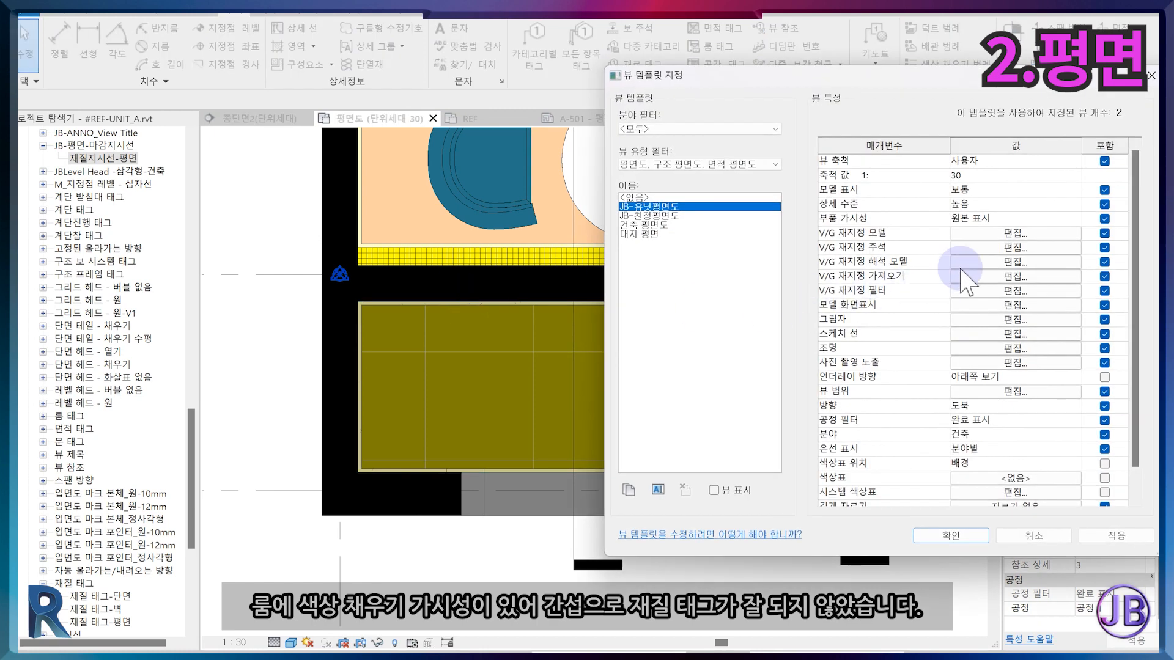
In the JB-유닛평면도 view template, turn off the 색상 채우기 visibility under the 룸 model category
click(985, 233)
scroll(505, 439, down, 1)
click(497, 424)
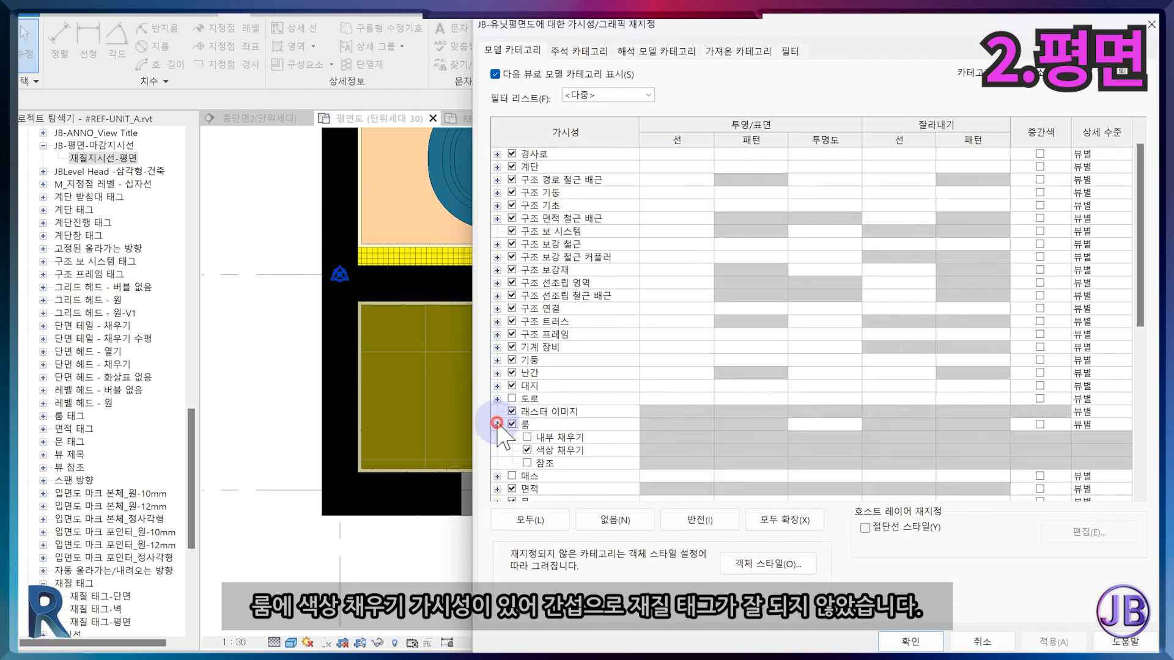
click(527, 451)
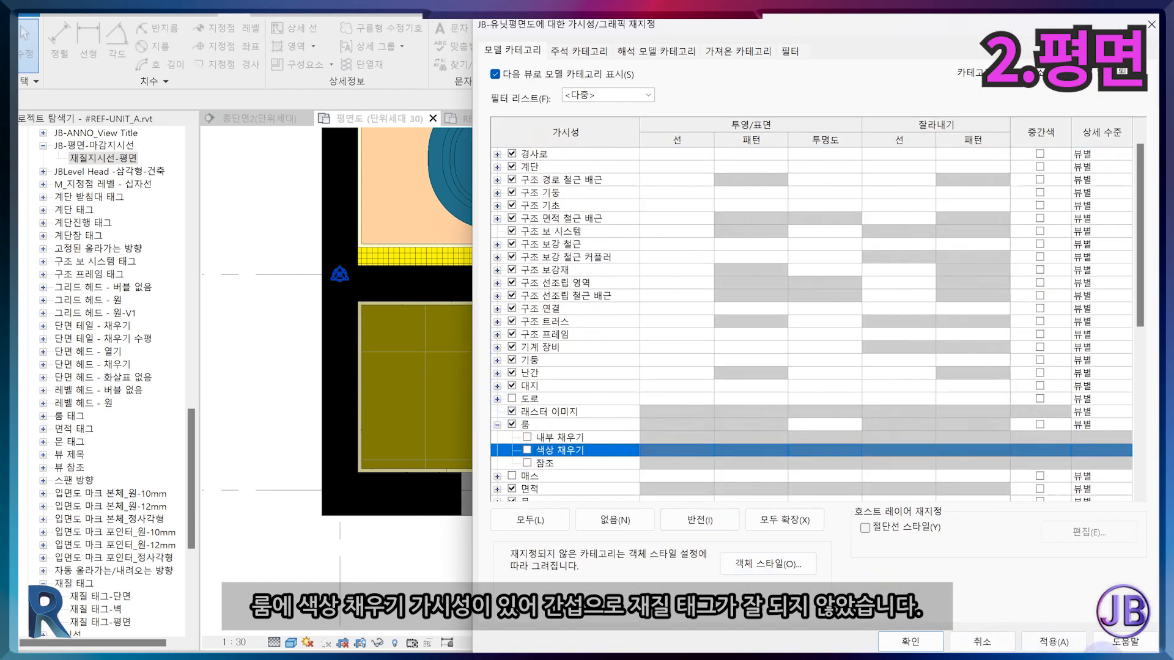
click(1086, 642)
click(910, 642)
click(904, 549)
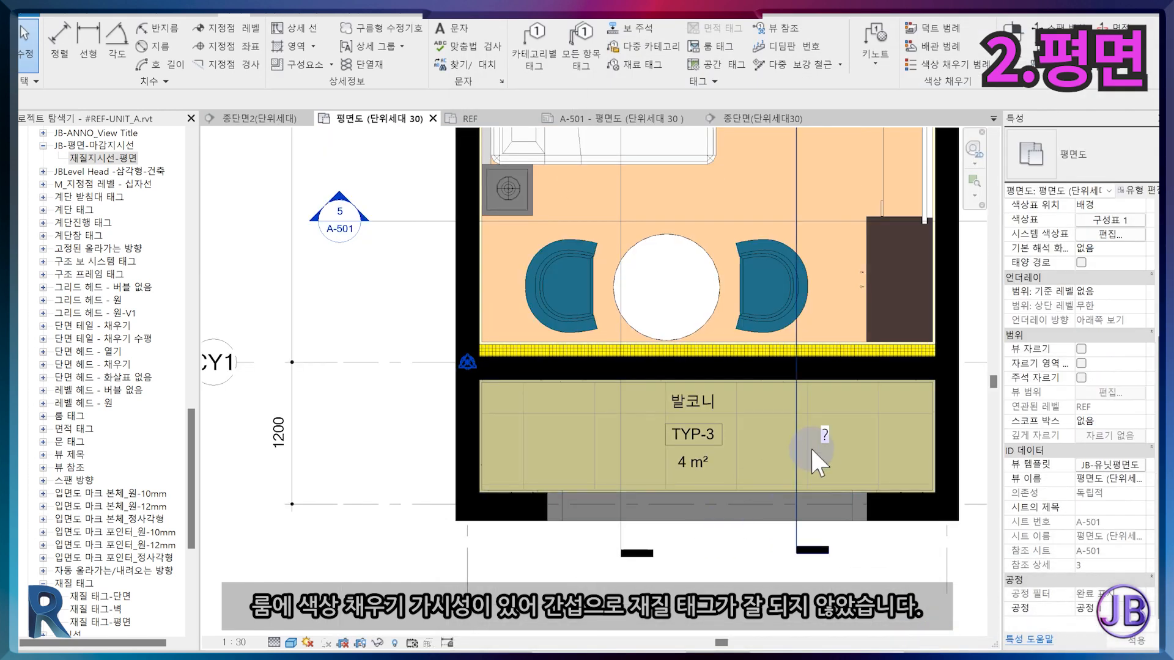
Delete the "?" tag on the balcony floor and add a new 발코니 material tag there with a leader
click(824, 434)
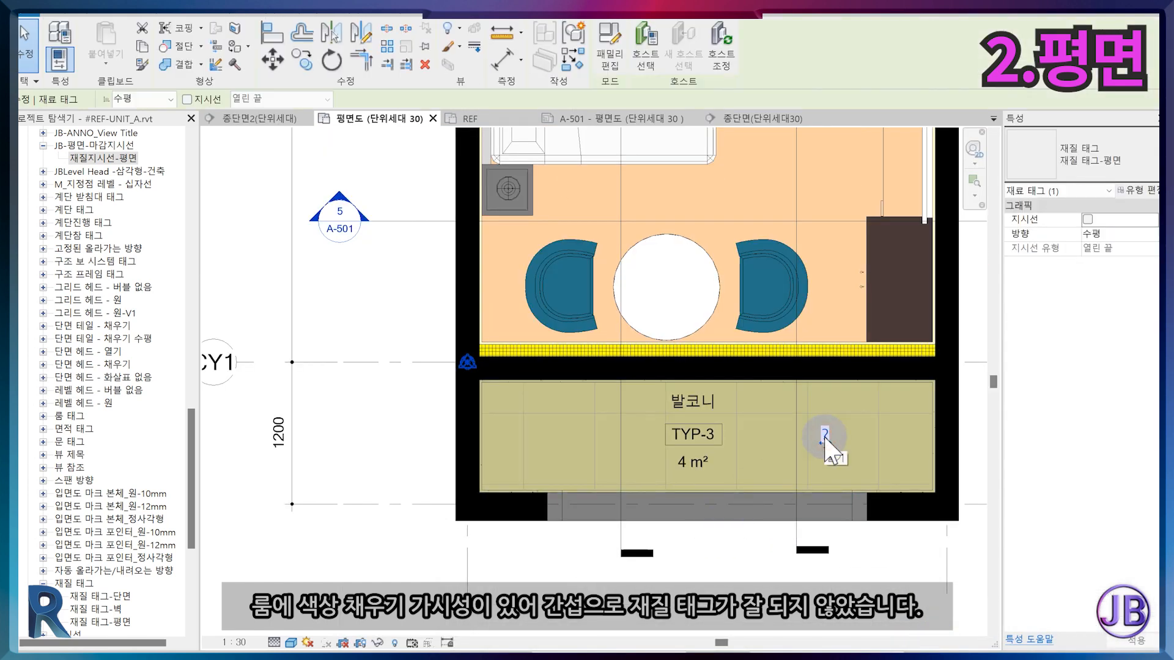
key(Delete)
click(653, 64)
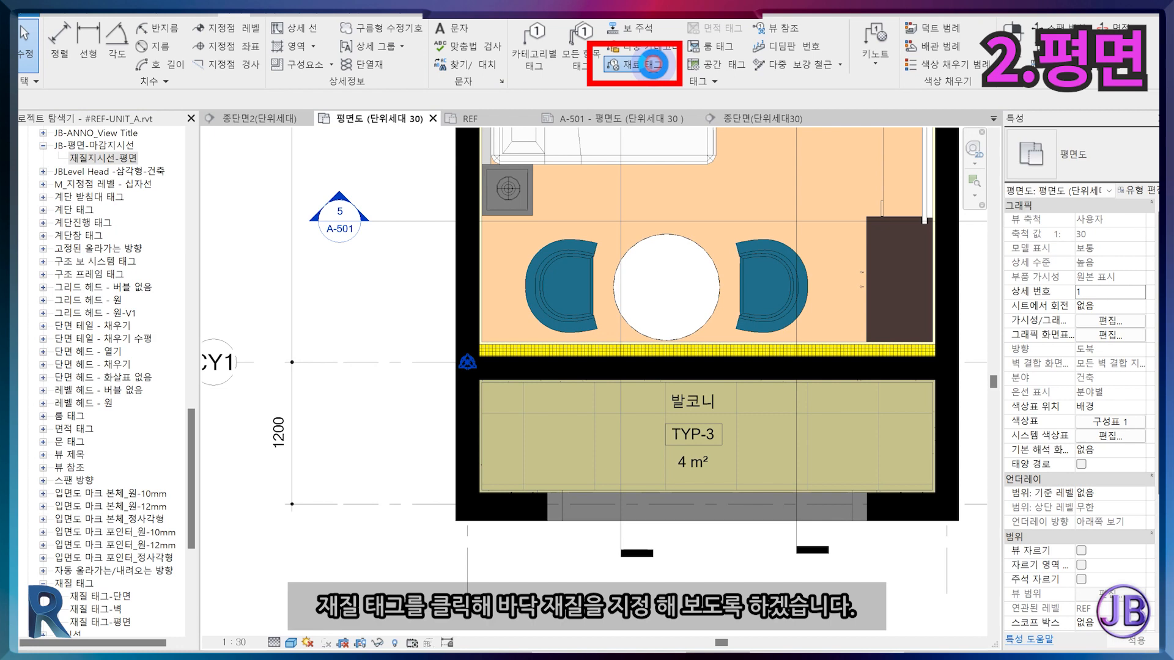
click(765, 450)
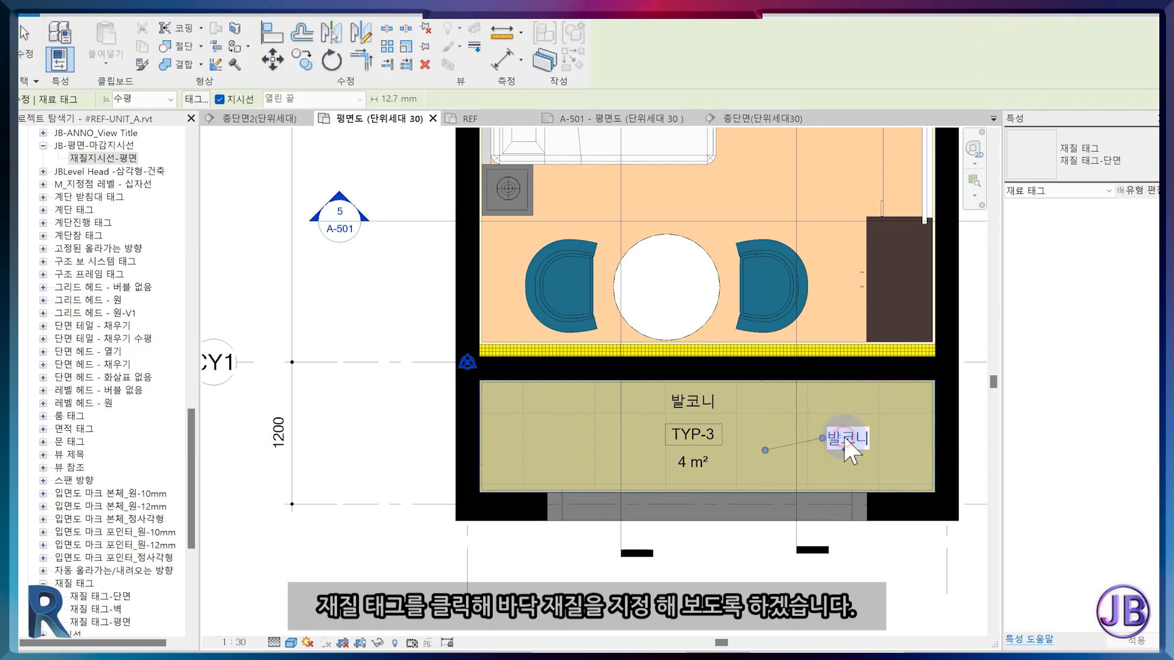
scroll(833, 519, down, 4)
key(Escape)
Add a 자기질타일 material tag to the bathroom floor between the toilet and the washbasin
middle_drag(768, 220, 764, 267)
scroll(764, 268, up, 7)
key(Return)
key(Escape)
click(653, 64)
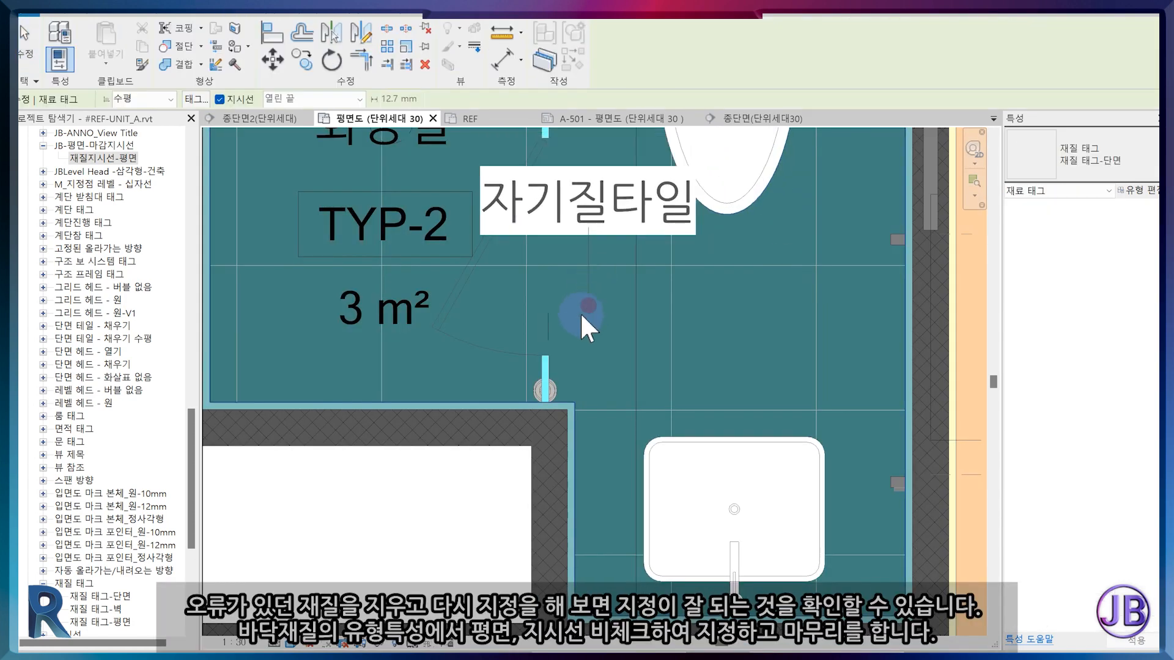
click(580, 315)
click(630, 300)
key(Escape)
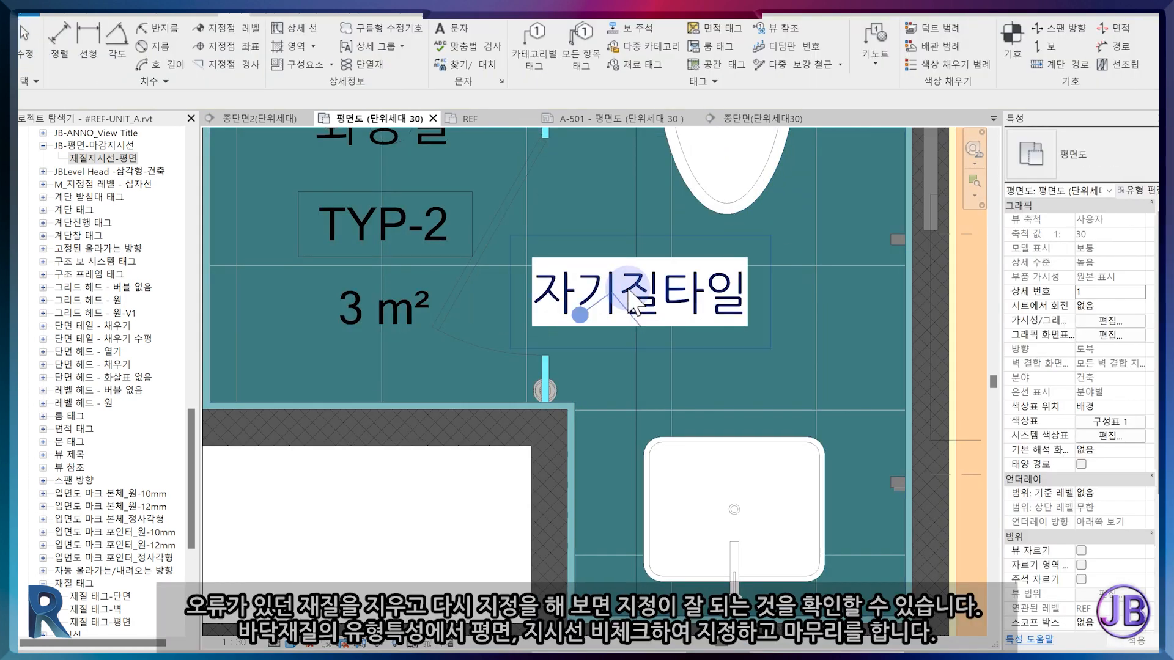
Change the bathroom's 자기질타일 tag to the 재질 태그-평면 type and turn off its leader
click(627, 287)
click(1141, 168)
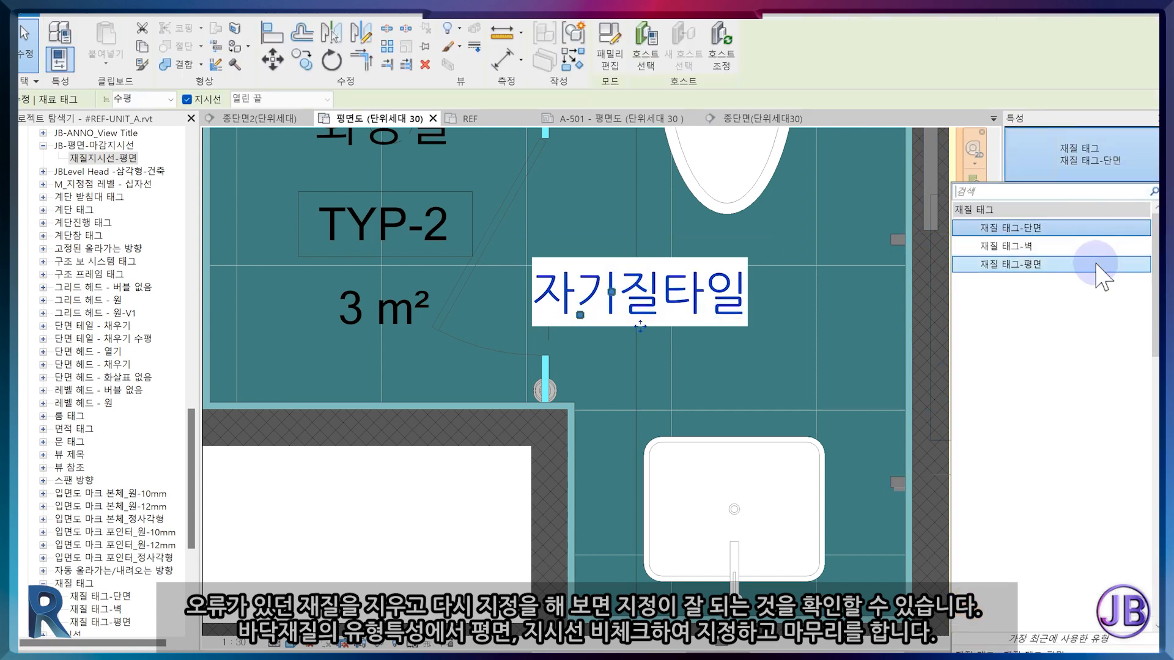
click(1096, 263)
click(1089, 219)
click(811, 348)
Change the balcony floor's 발코니 tag to the 재질 태그-평면 type and turn off its leader
scroll(809, 349, down, 3)
scroll(799, 496, down, 1)
middle_drag(799, 497, 708, 187)
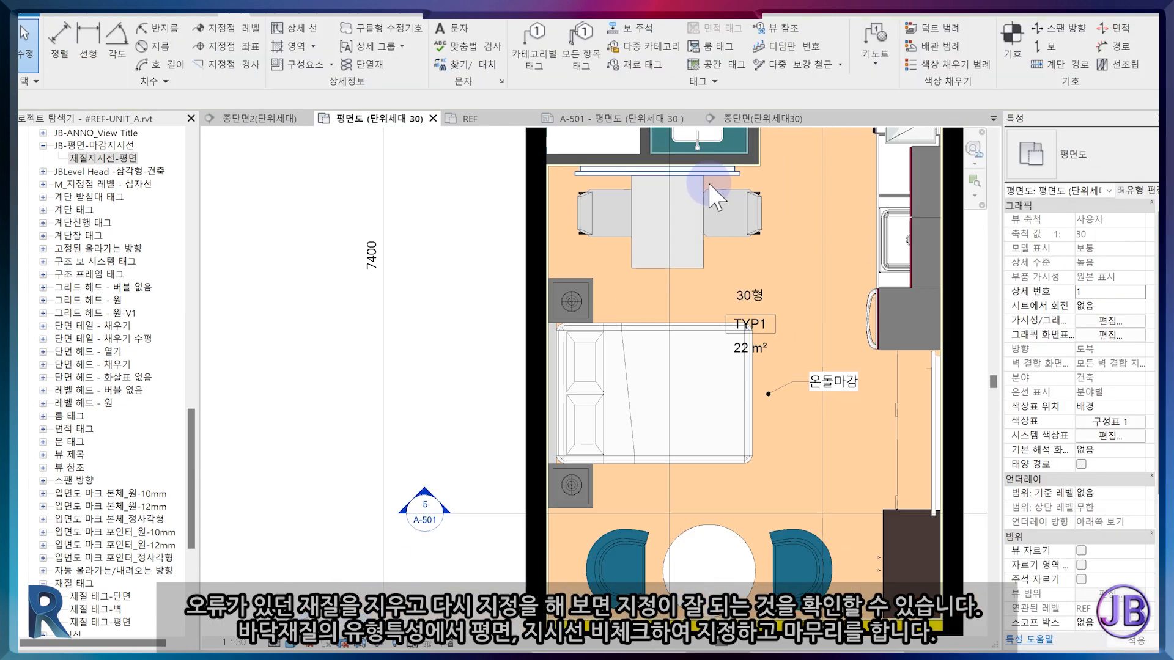
middle_drag(748, 630, 724, 387)
click(787, 460)
click(1080, 156)
click(1100, 261)
click(1088, 219)
key(Escape)
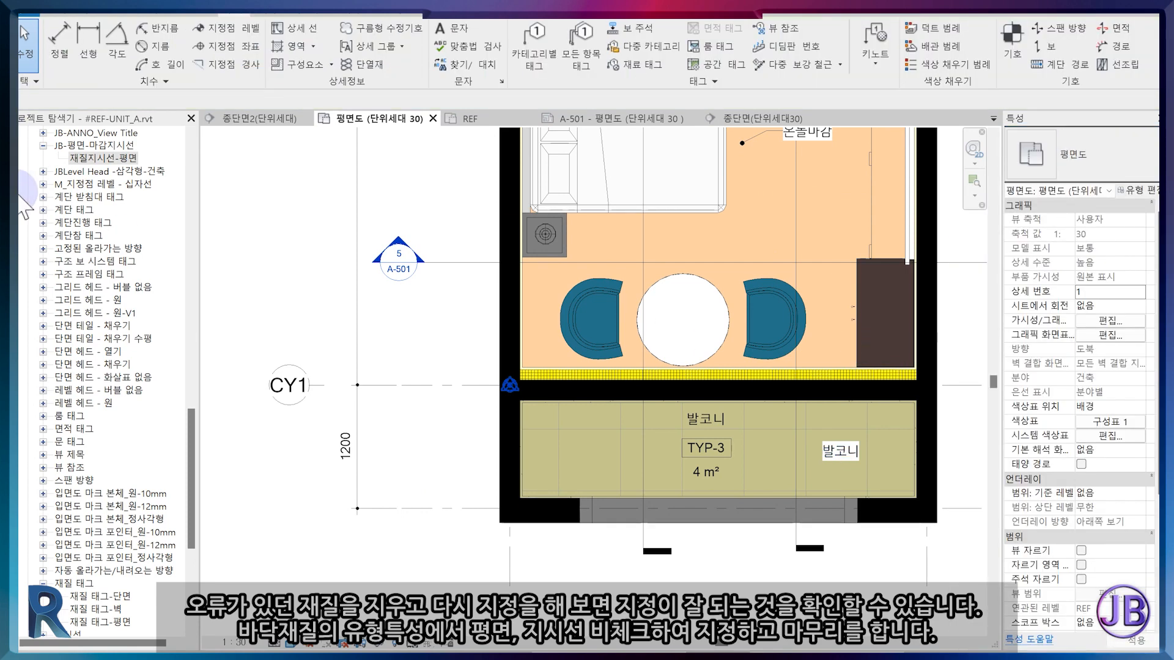
Place a 재질지시선-평면 symbol beside the 발코니 material tag on the balcony floor
drag(118, 174, 803, 453)
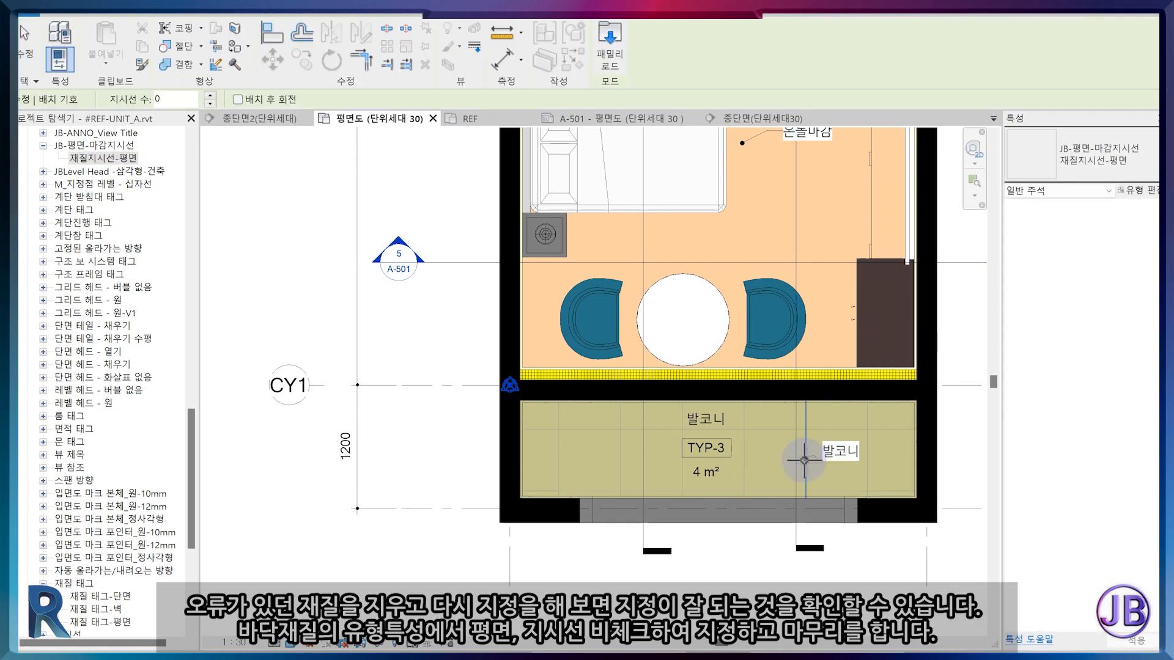
click(806, 459)
middle_drag(826, 325, 806, 478)
scroll(806, 478, up, 1)
key(Escape)
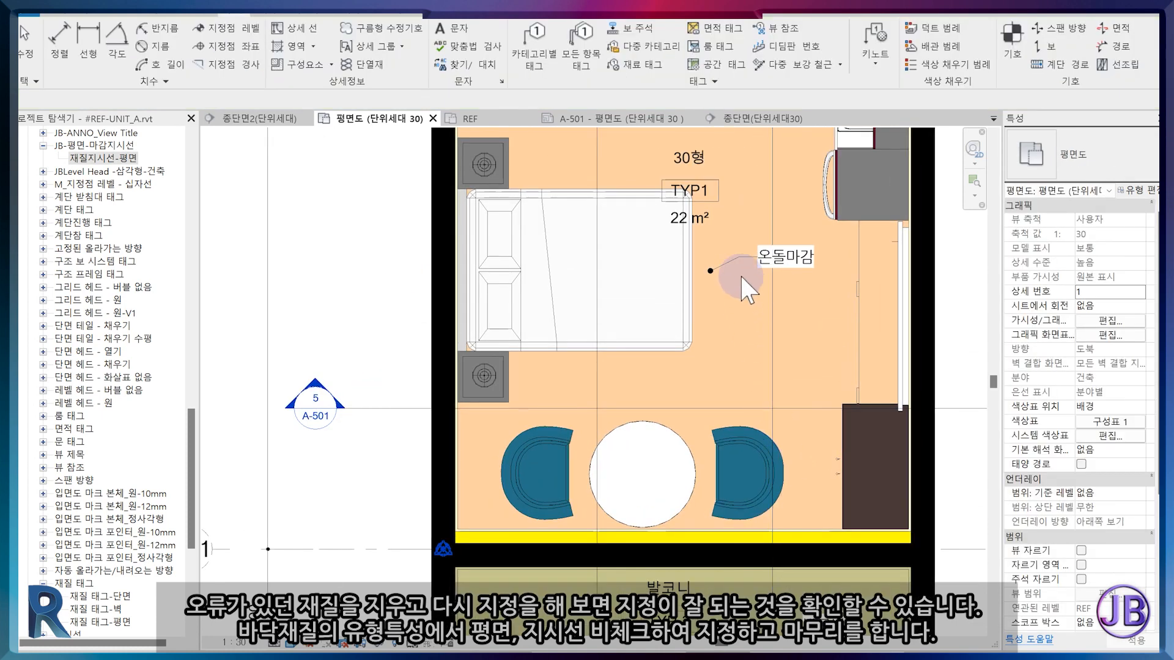
Change the main room's 온돌마감 tag to the 재질 태그-평면 type and turn off its leader
click(731, 260)
click(1103, 168)
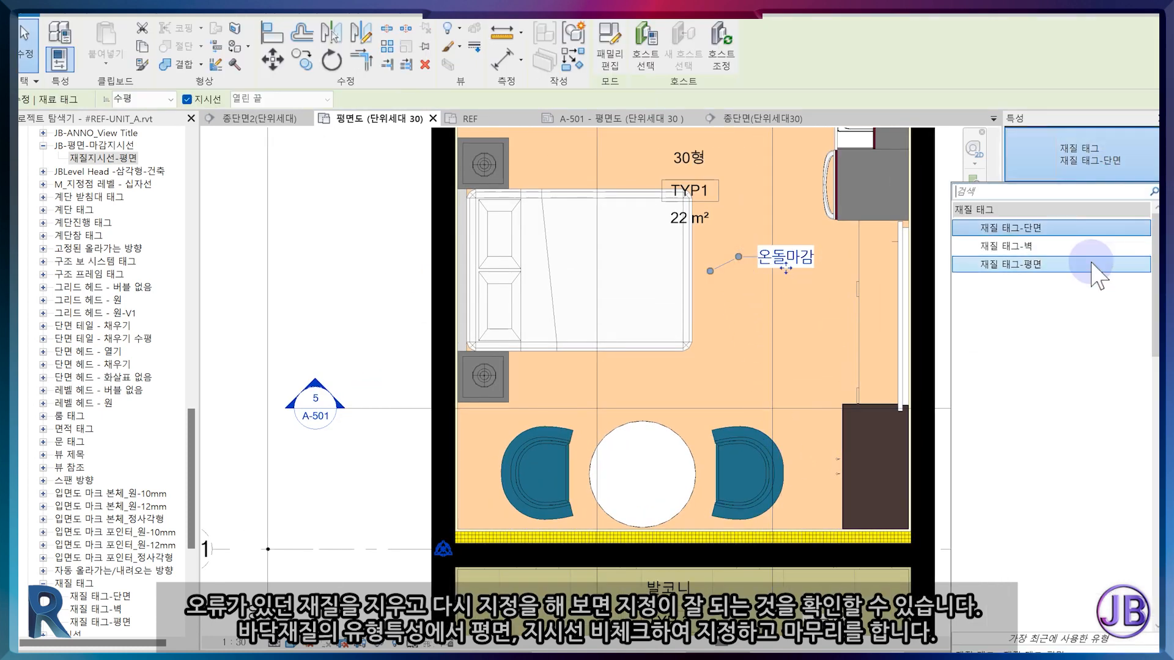
click(1092, 260)
click(1088, 222)
Place 재질지시선-평면 symbols beside the 온돌마감 tag in the main room and the 자기질타일 tag in the bathroom
drag(81, 159, 702, 263)
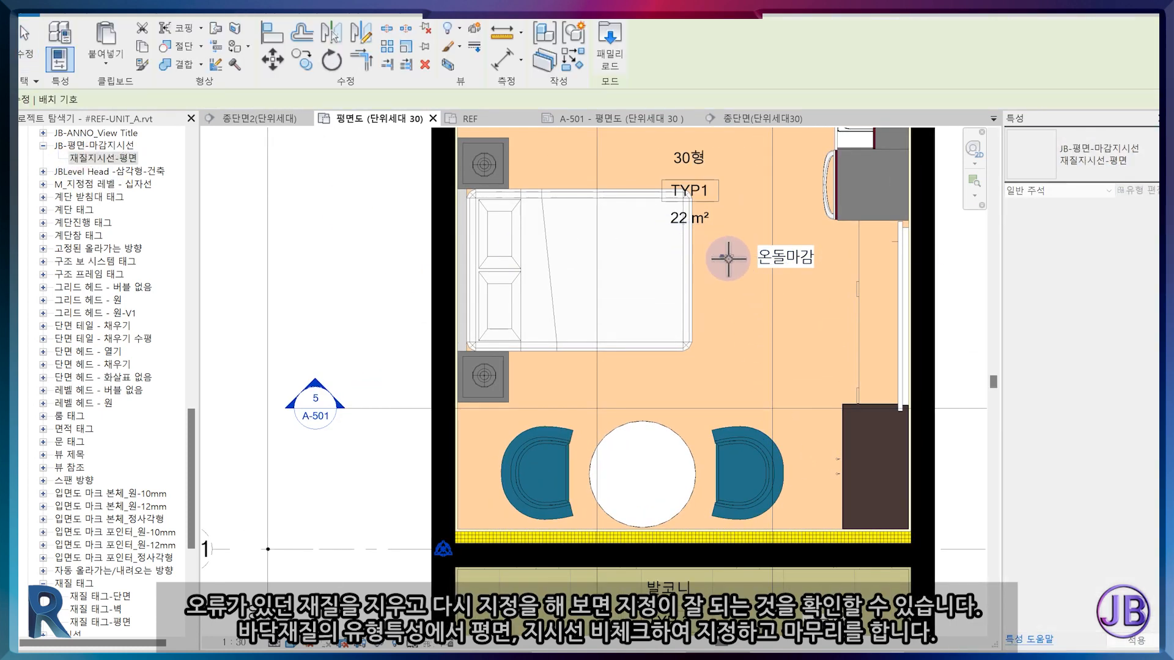
key(Escape)
middle_drag(643, 284, 694, 570)
scroll(685, 197, up, 2)
drag(96, 160, 591, 177)
key(Escape)
Move the bathroom's 자기질타일 tag clear of its leader symbol so it sits just right of the symbol's end
middle_drag(648, 319, 611, 431)
scroll(619, 279, up, 3)
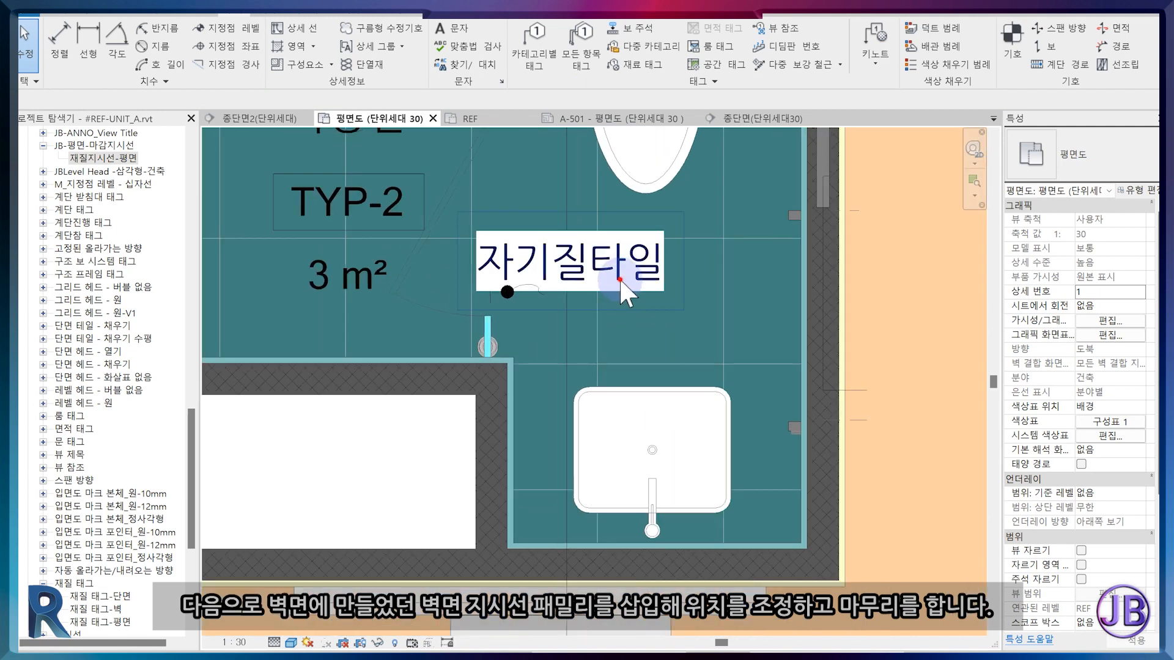
click(618, 278)
mouse_move(583, 291)
mouse_down()
mouse_move(646, 294)
mouse_move(652, 316)
mouse_up()
click(635, 344)
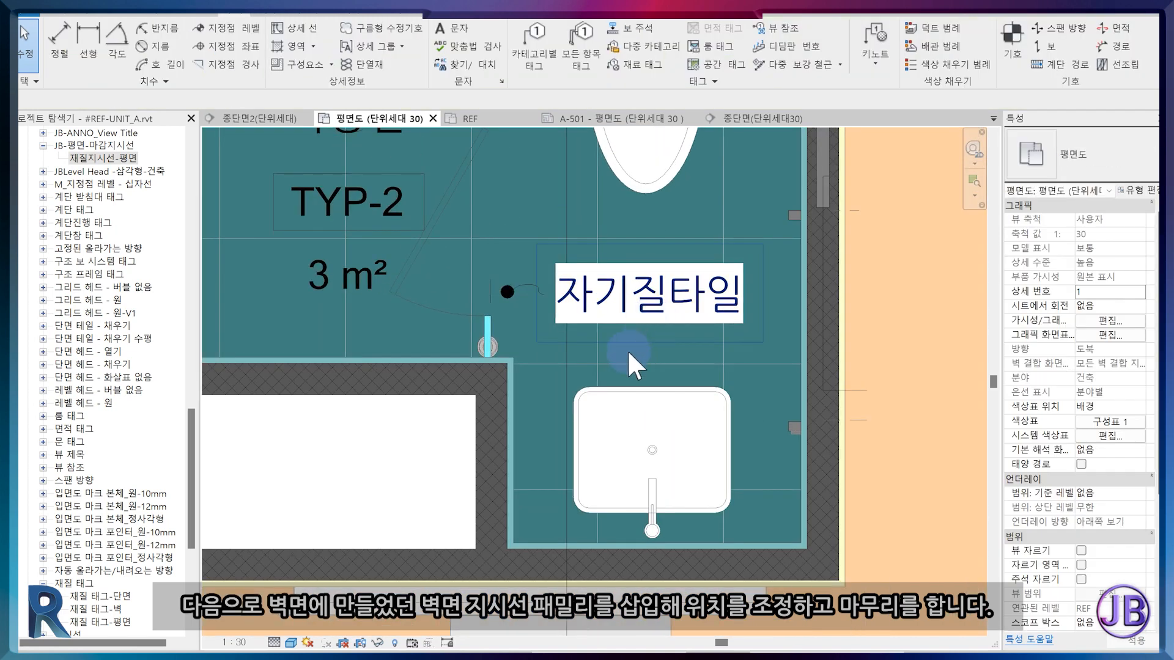
Open the A-501 - 평면도 (단위세대 30) sheet and review the material tags in its floor plan and sections
scroll(630, 367, down, 5)
scroll(589, 444, down, 1)
middle_drag(593, 475, 474, 448)
scroll(560, 441, down, 3)
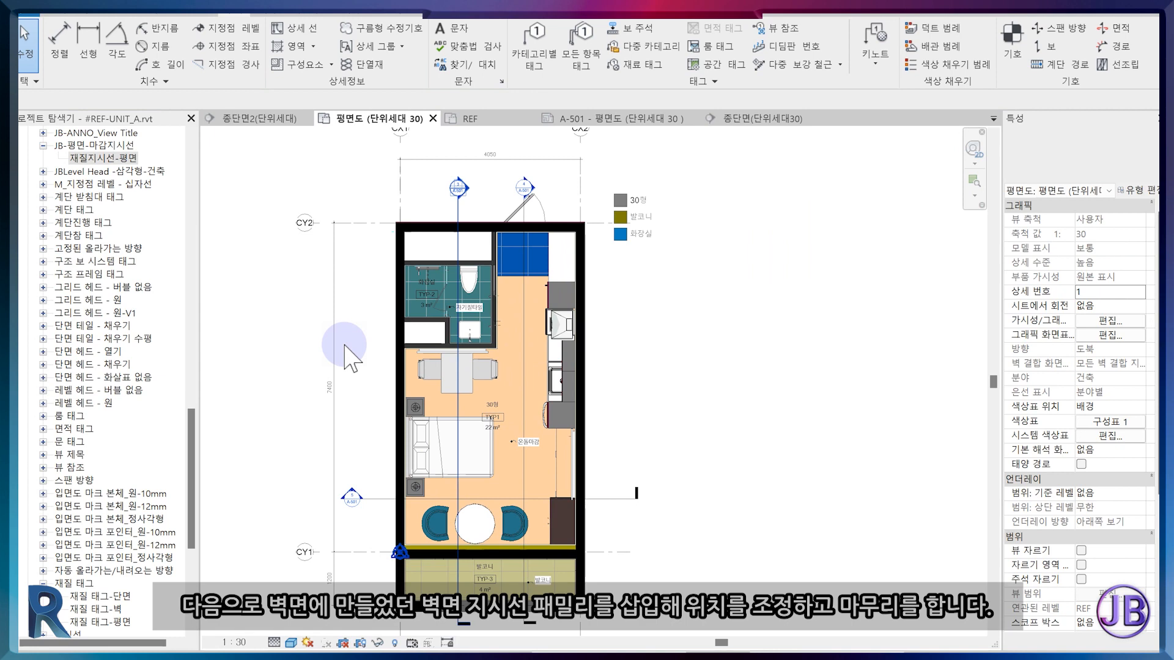
click(661, 118)
scroll(591, 359, down, 6)
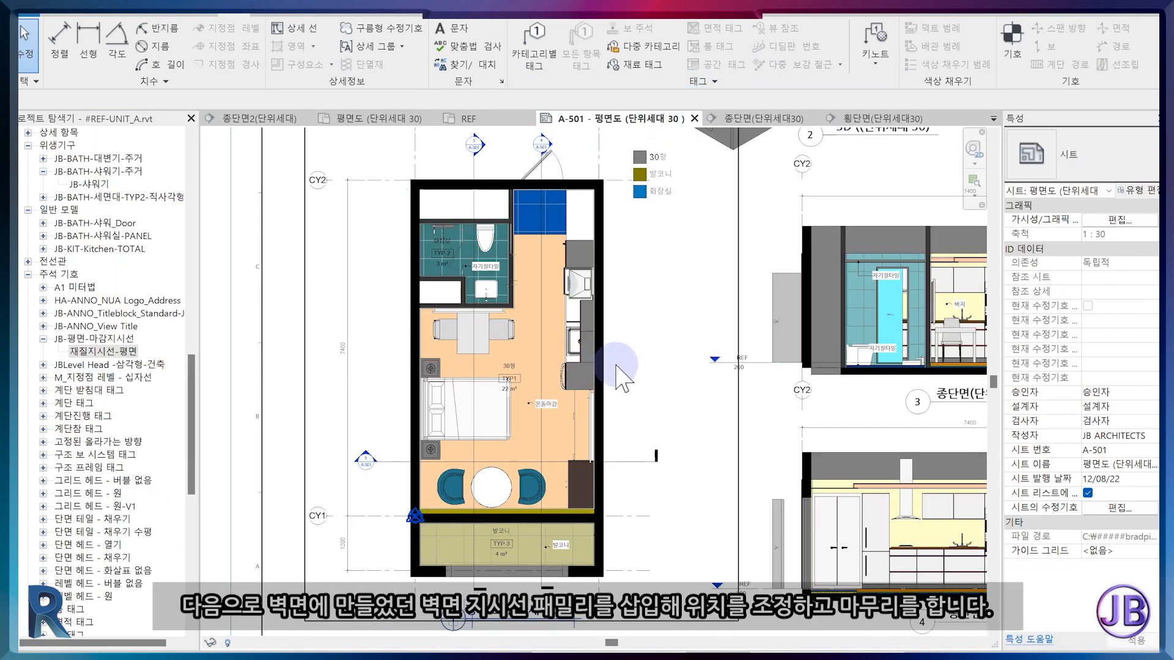
scroll(471, 422, up, 2)
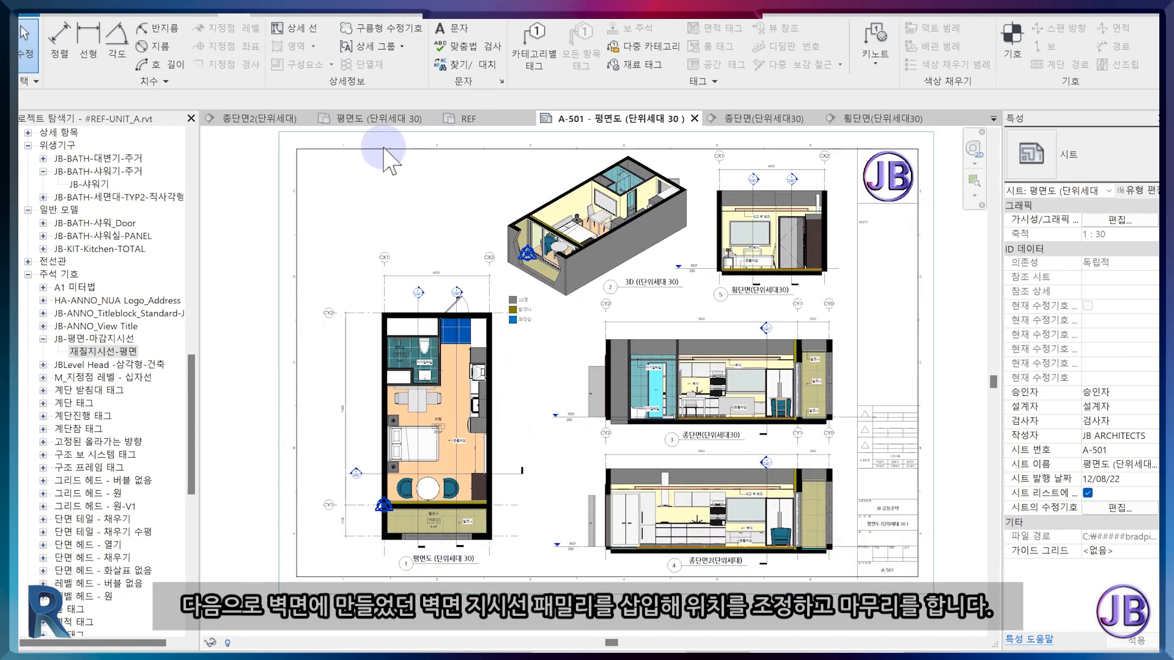
Activate the 종단면2(단위세대) view on the sheet and add a 재질 태그-단면 발코니 tag near the balcony ceiling
double_click(729, 525)
scroll(808, 497, up, 8)
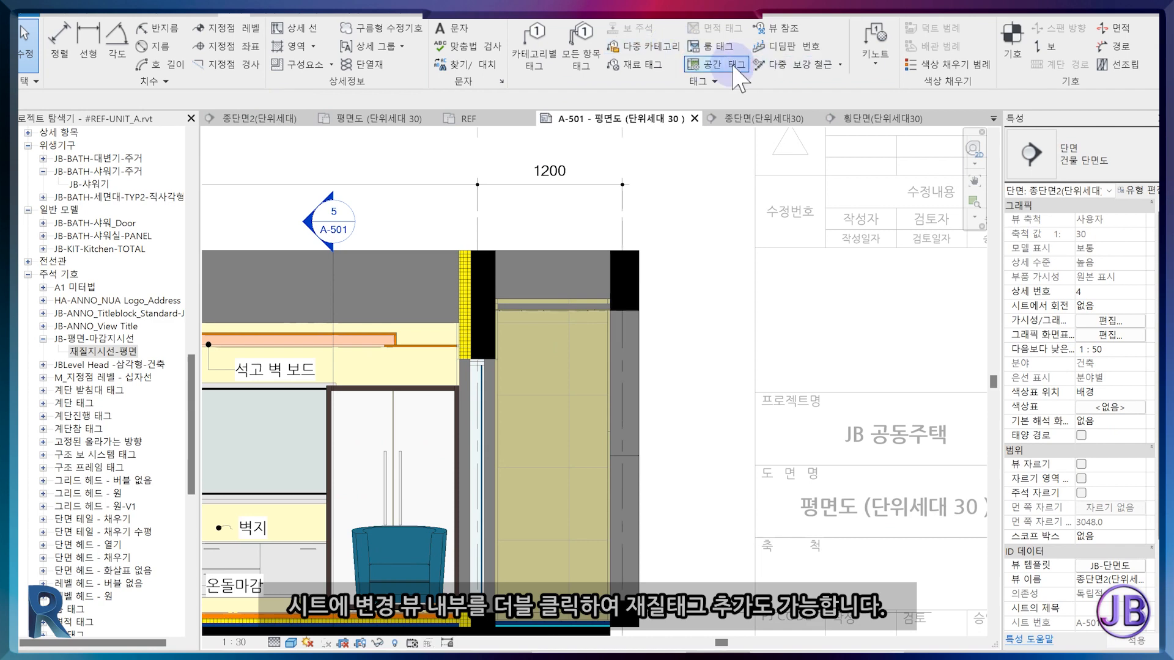
click(636, 64)
click(1095, 159)
click(1101, 227)
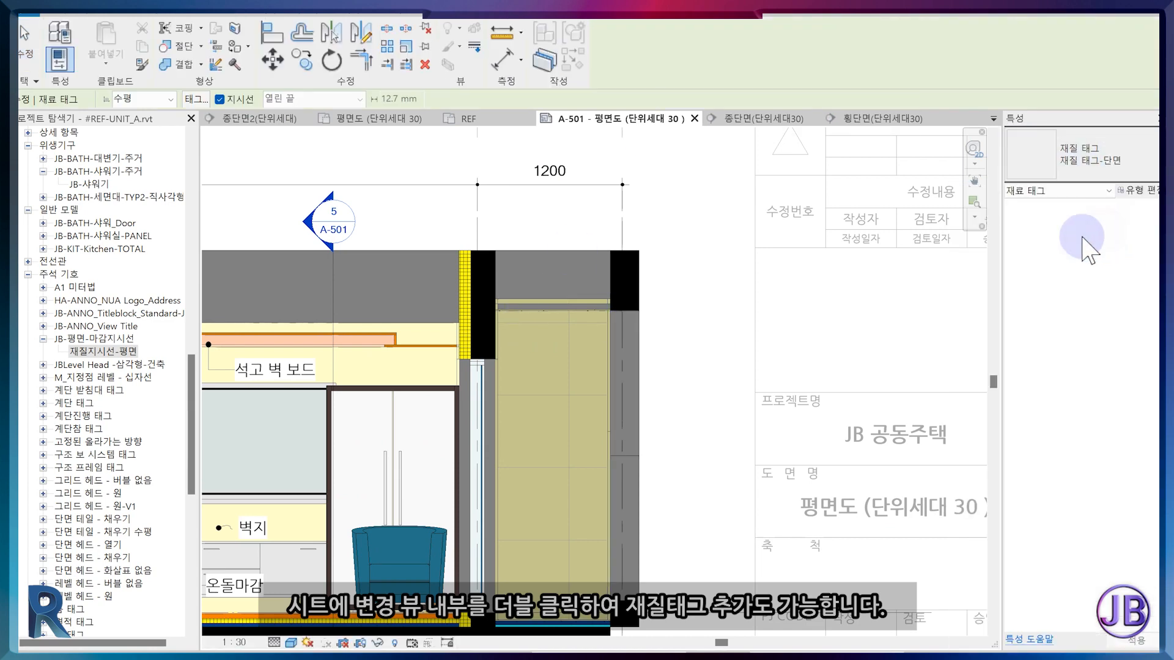
scroll(508, 302, up, 5)
click(451, 255)
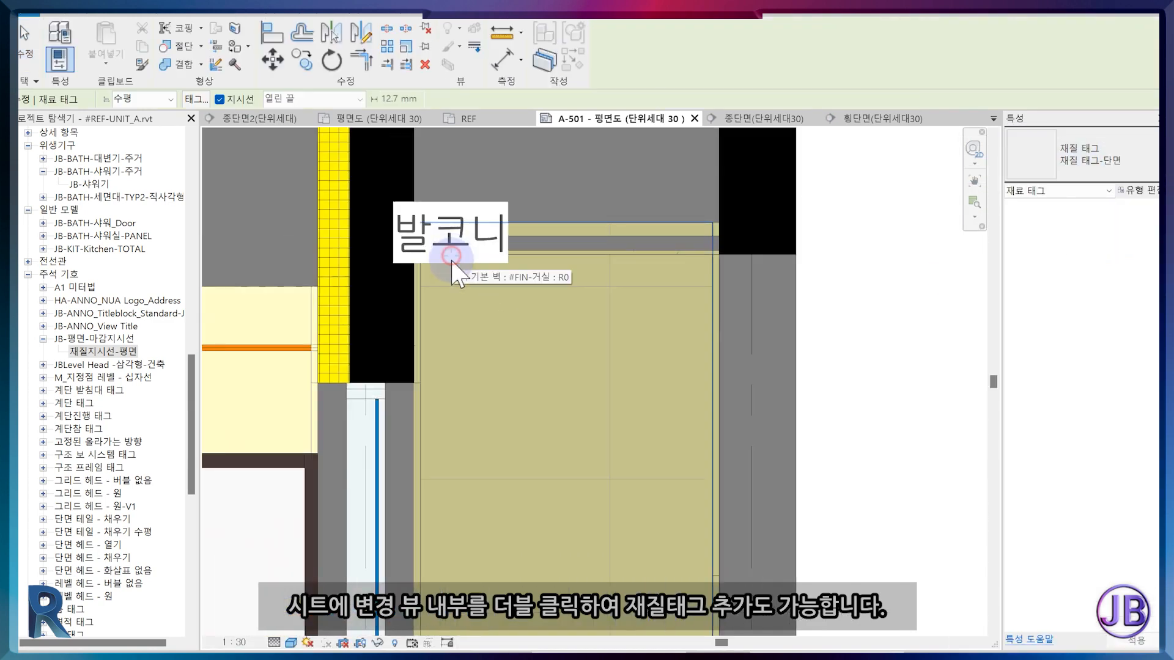
click(452, 319)
click(539, 320)
Add a 발코니 material tag to the balcony floor in the 종단면2 section, with its text above the floor
scroll(569, 344, down, 2)
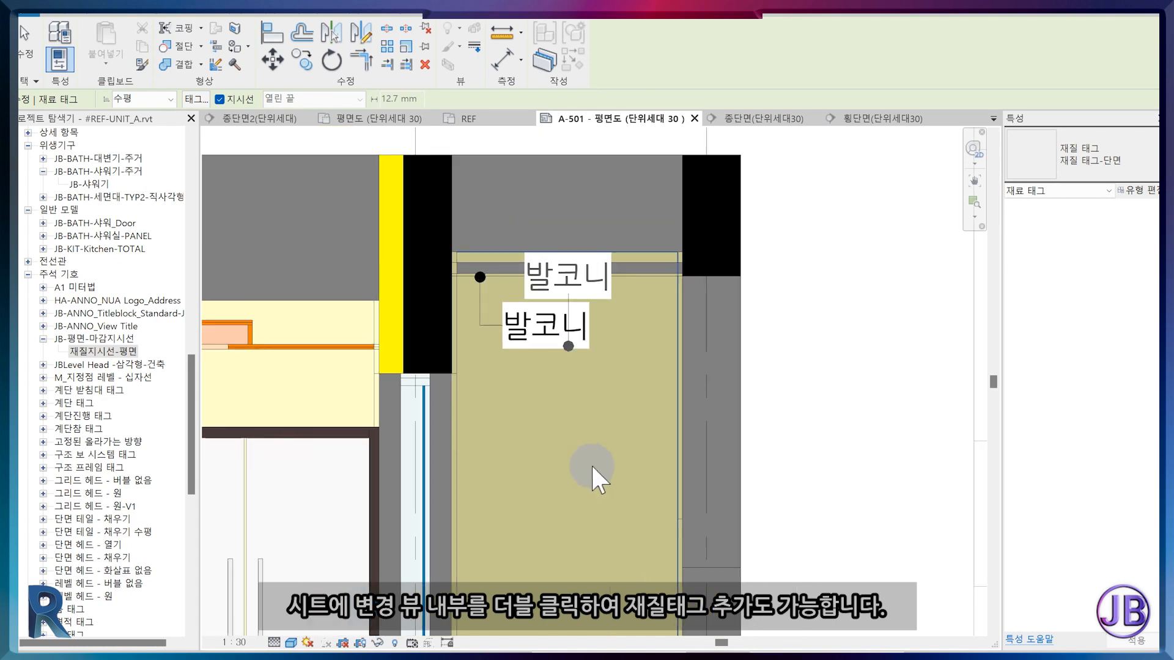
middle_drag(592, 566, 711, 228)
click(629, 453)
click(628, 403)
click(677, 403)
Add a 발코니 tag of the 재질 태그-벽 type at about mid-height on the balcony wall and end tagging
click(1085, 156)
click(1120, 247)
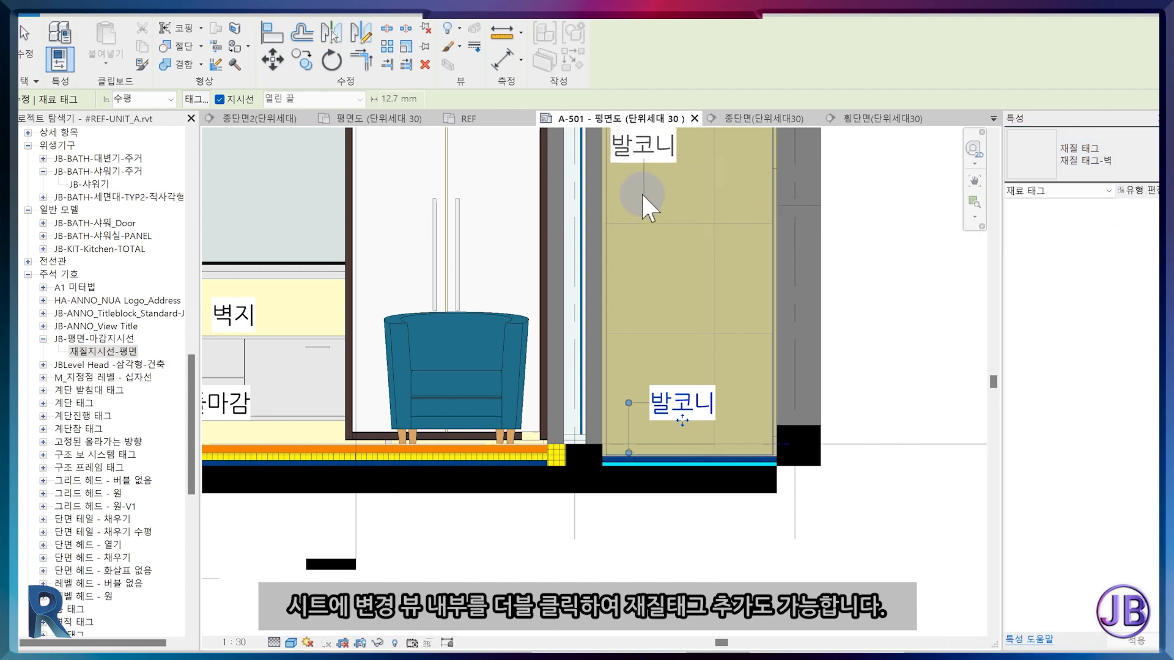
key(Escape)
key(Escape)
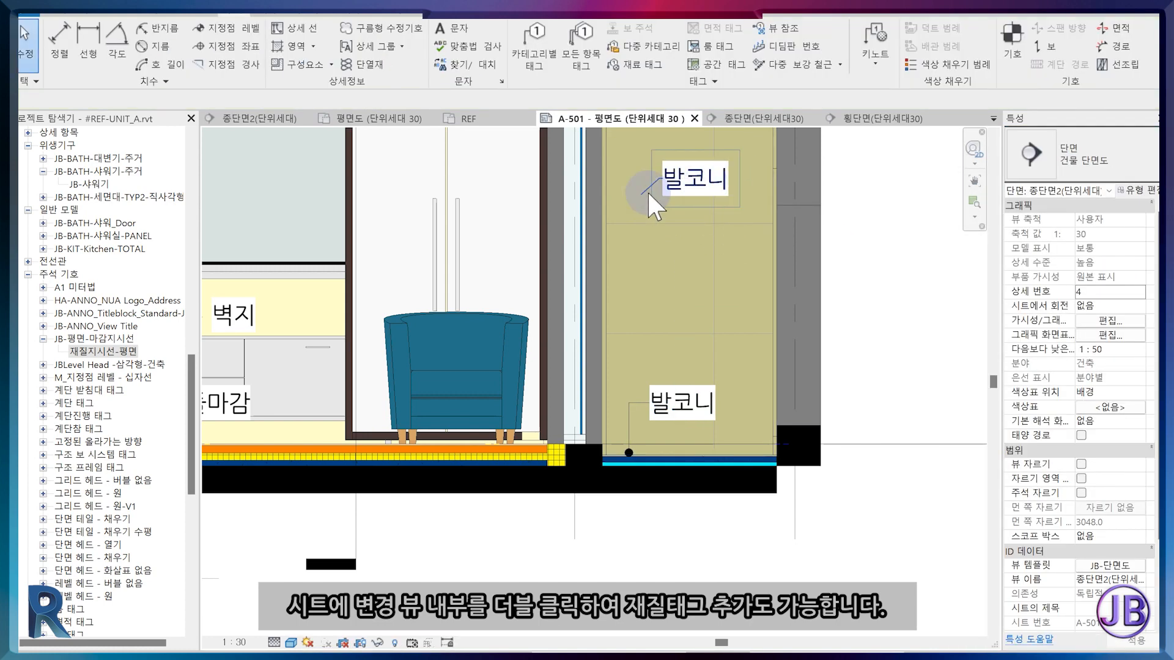
Turn off the leader of the balcony wall's 발코니 tag and place a 재질지시선-평면 symbol beside it
click(648, 189)
click(1093, 223)
drag(111, 350, 619, 175)
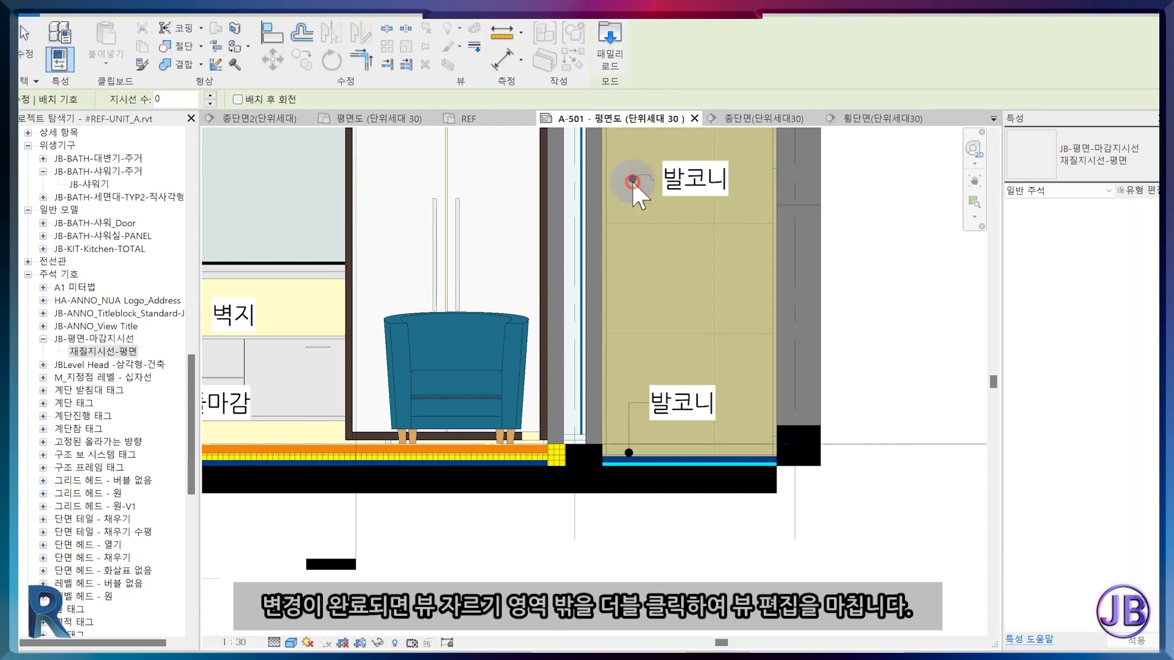
key(Escape)
Deactivate the section view on the sheet and open the 종단면2(단위세대) view to check the added tags
scroll(642, 428, down, 6)
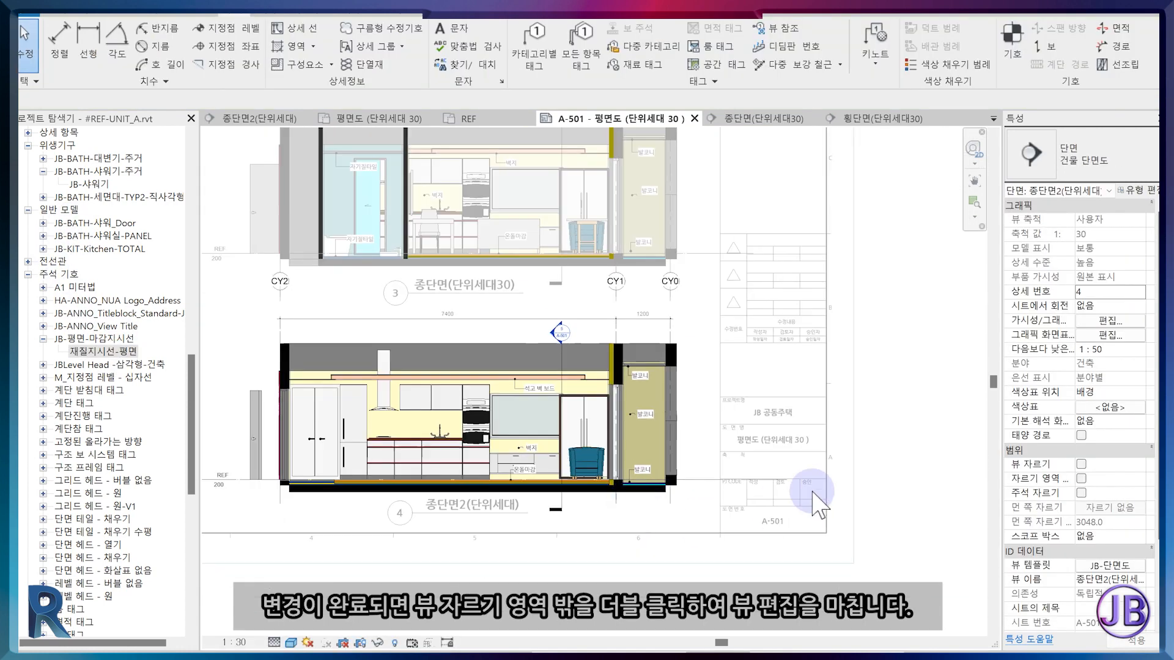
double_click(905, 471)
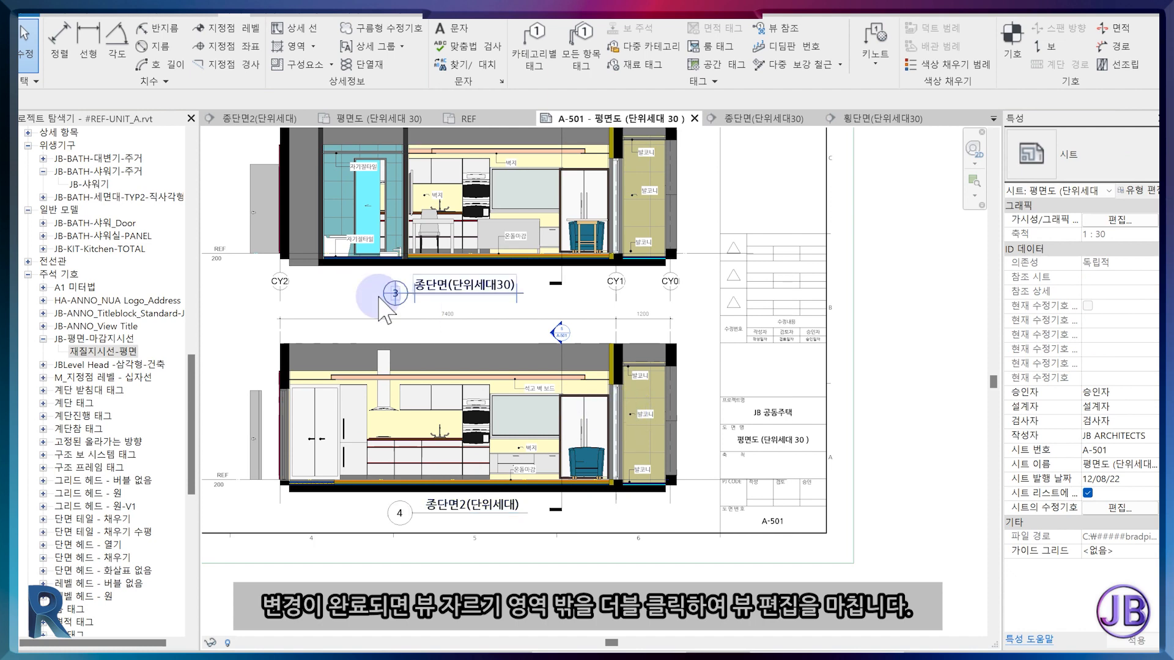
click(257, 118)
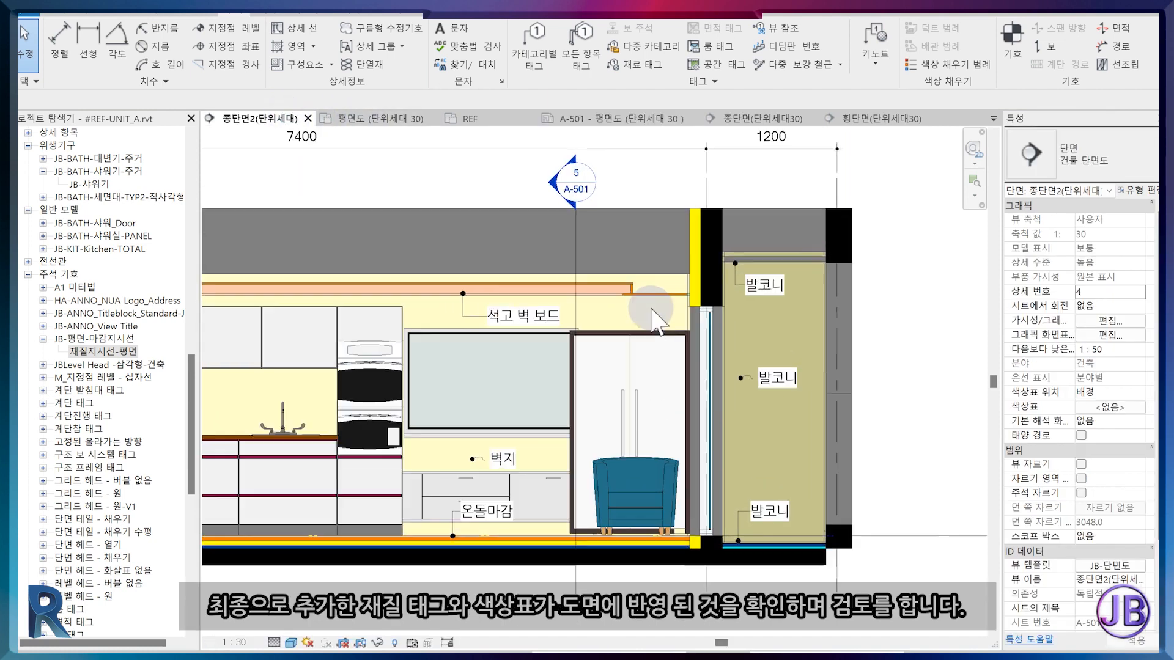
Check the added material tags and the color legend in the 평면도 (단위세대 30) view and on sheet A-501
scroll(661, 318, down, 1)
click(389, 118)
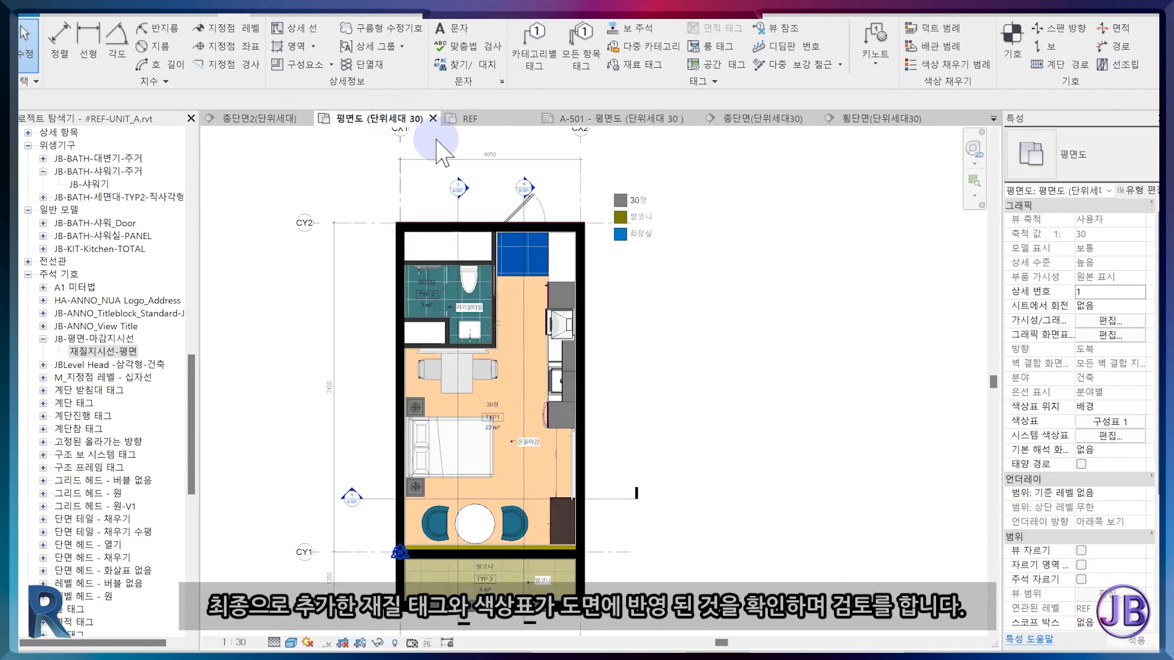
click(611, 121)
scroll(666, 502, down, 4)
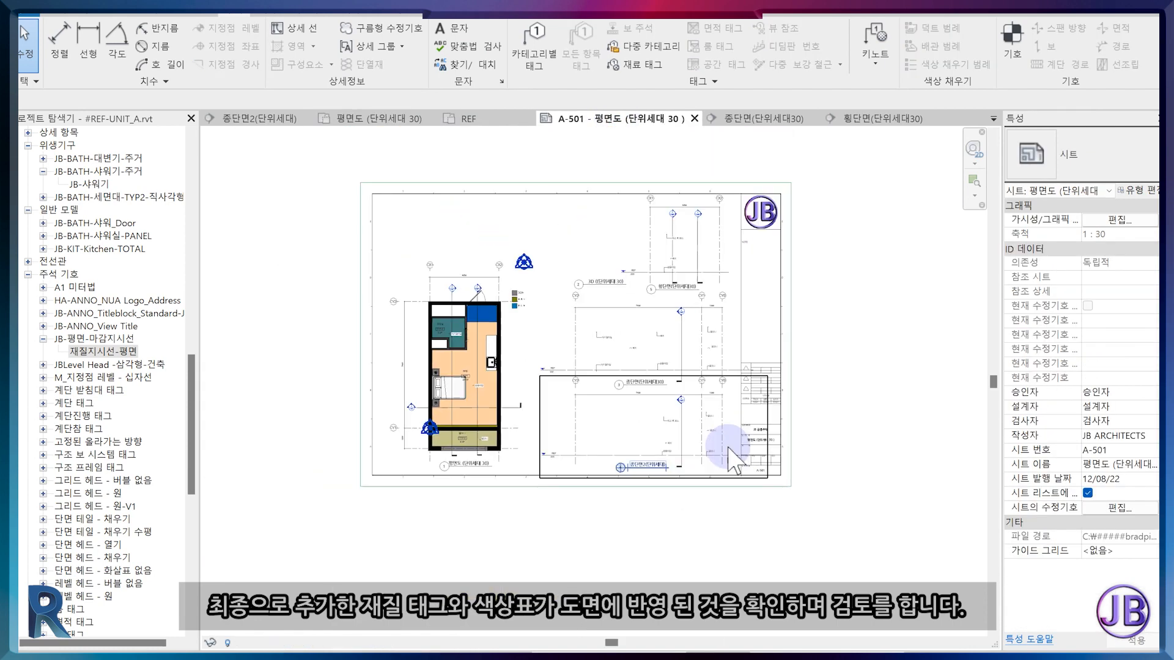
scroll(664, 491, up, 1)
middle_drag(661, 530, 652, 576)
click(671, 594)
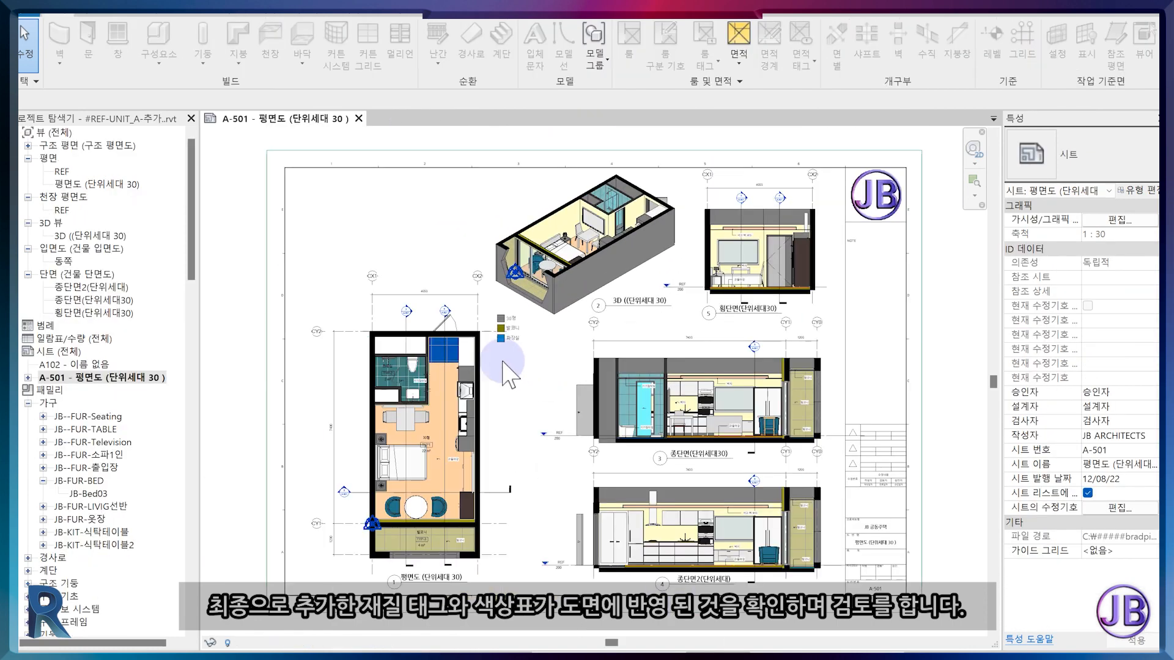
Activate the floor plan on sheet A-501 and set the 30형 color in its legend's color scheme to light orange
scroll(499, 294, up, 4)
click(501, 285)
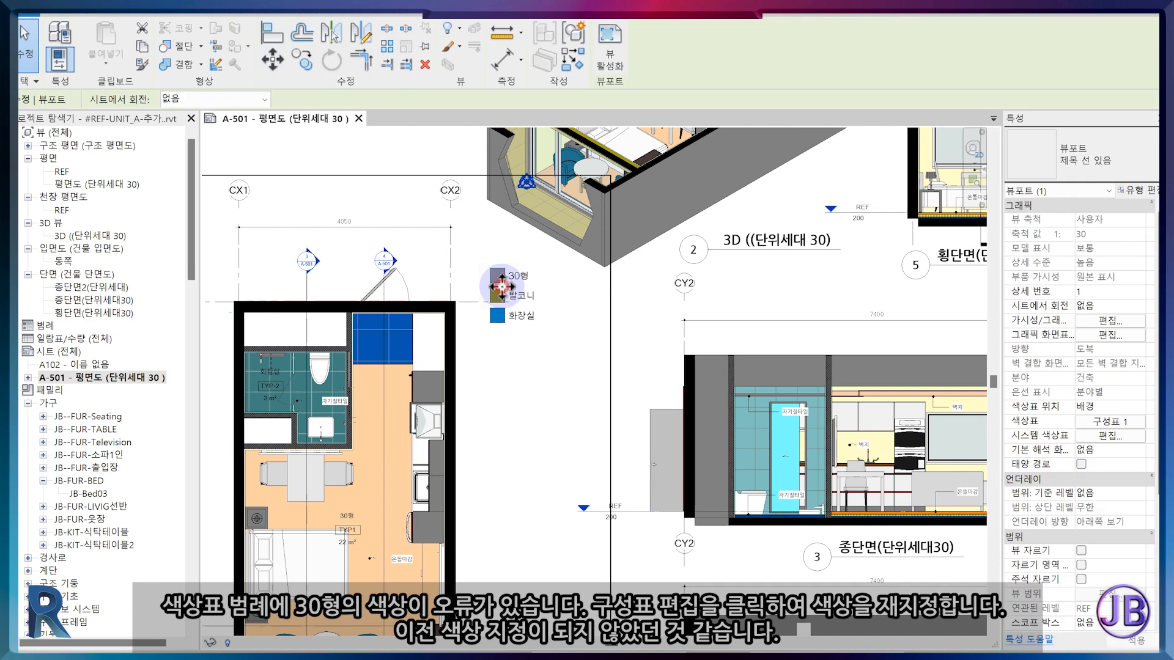
double_click(501, 285)
click(499, 278)
click(610, 59)
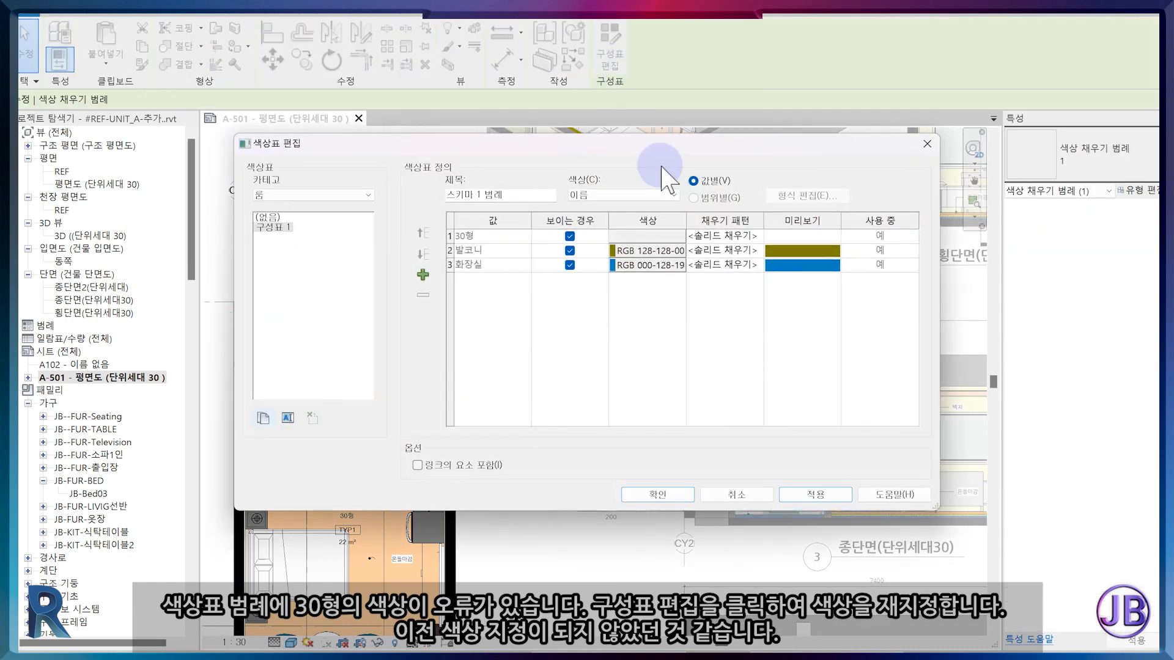
click(640, 235)
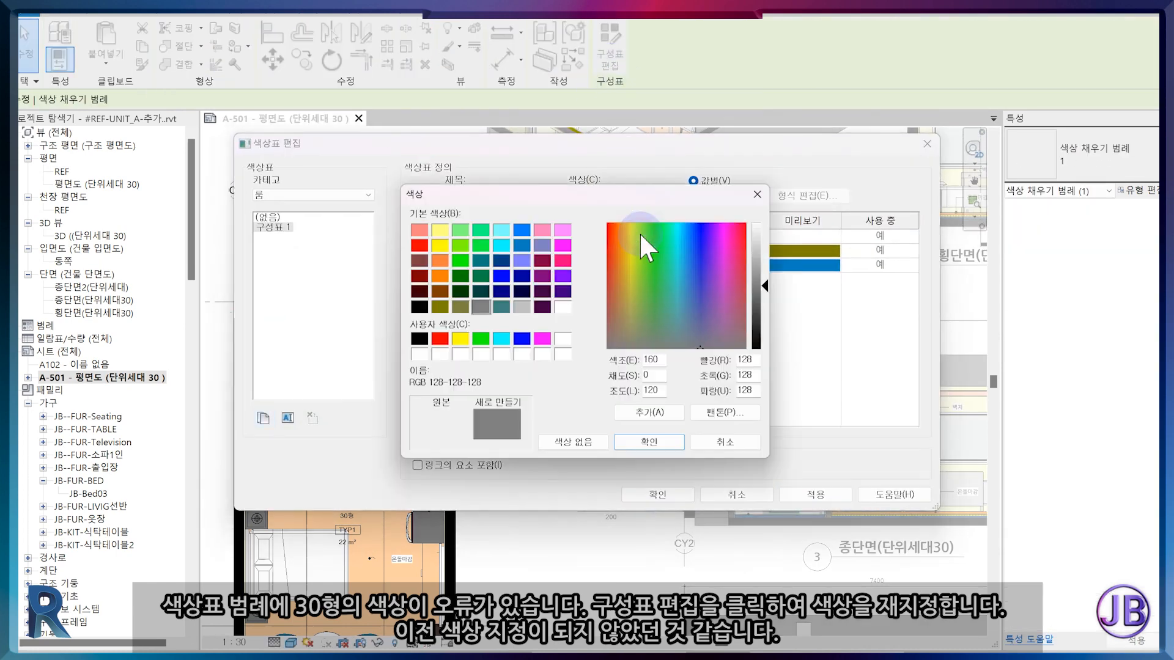
click(772, 255)
click(653, 447)
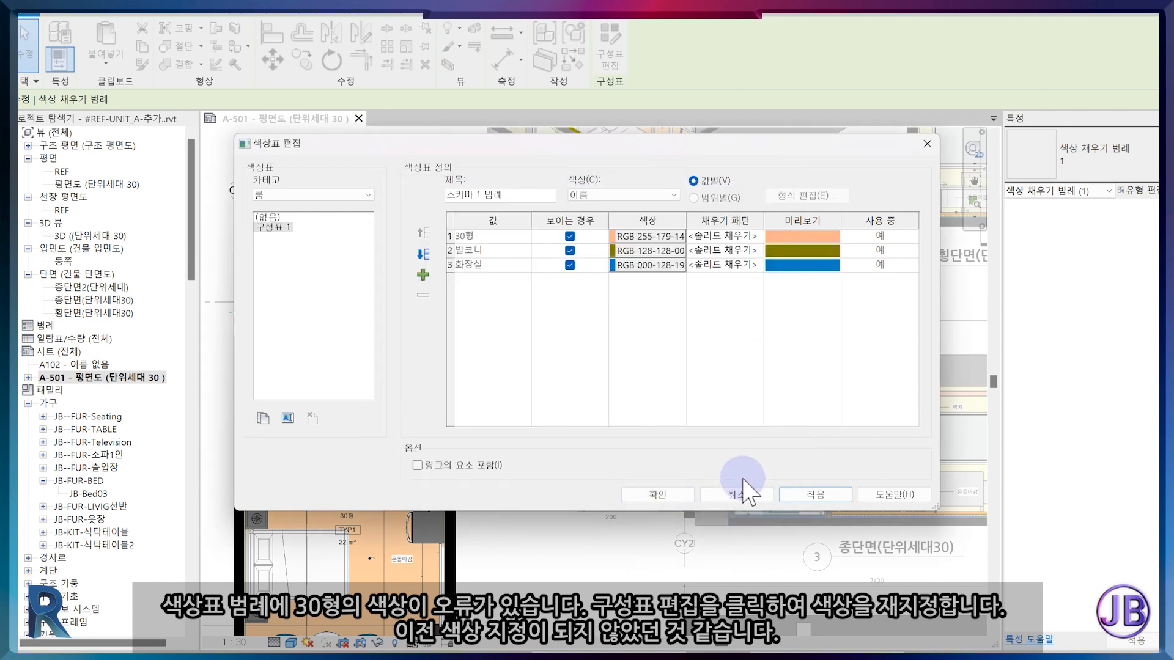
click(685, 494)
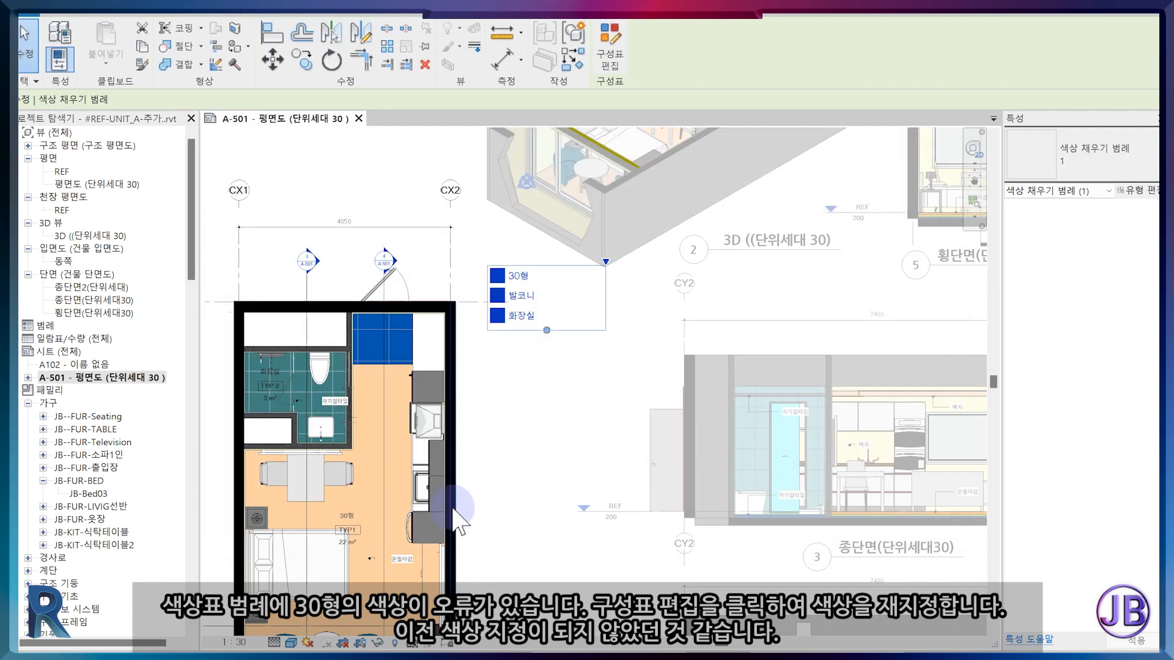
Deselect the color legend and deactivate the floor plan view on the sheet
click(518, 362)
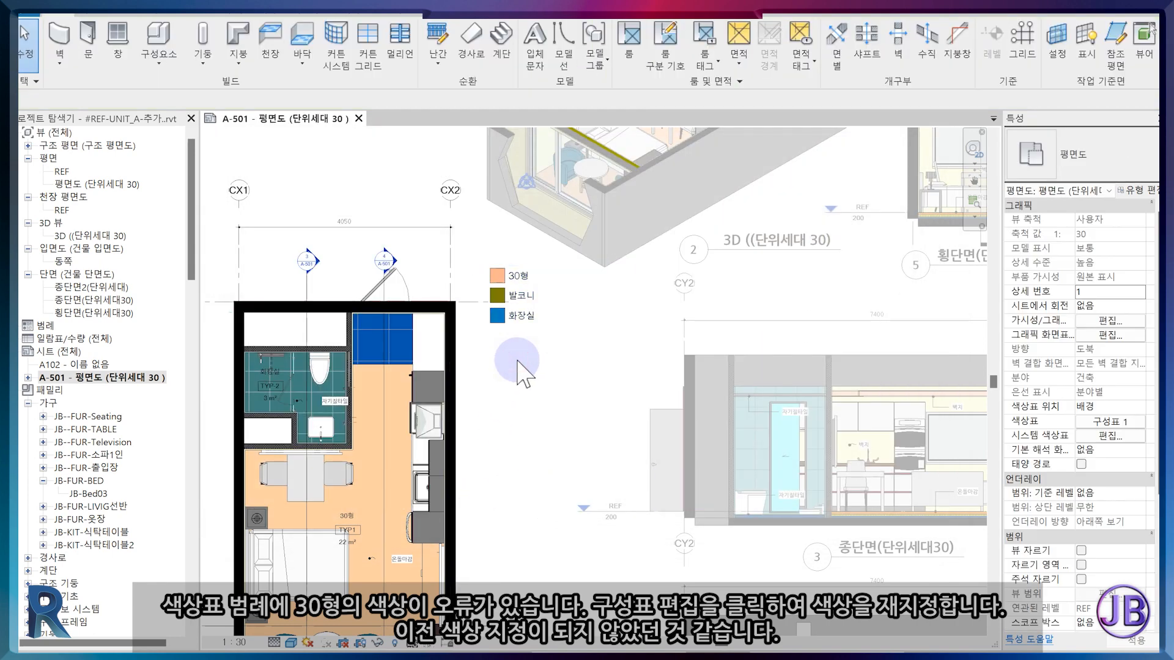
scroll(519, 366, down, 2)
middle_drag(480, 506, 597, 376)
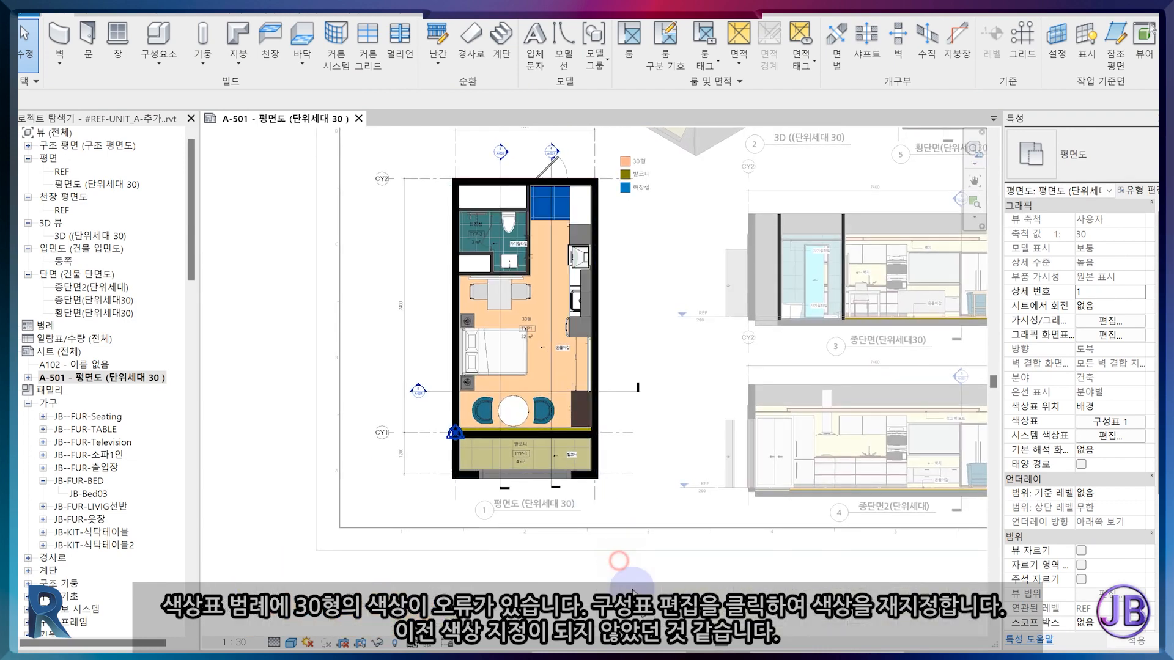
double_click(618, 559)
Select the bathroom ceiling in the 종단면(단위세대30) section and duplicate its type as PVC천정재
scroll(667, 283, up, 6)
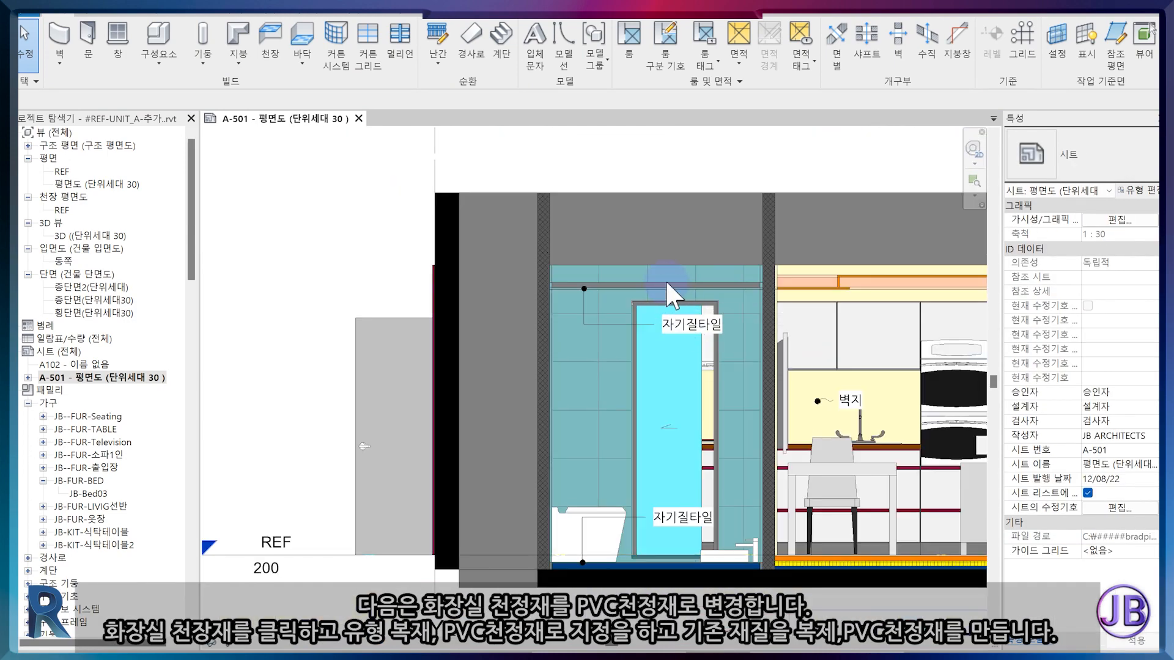
click(666, 283)
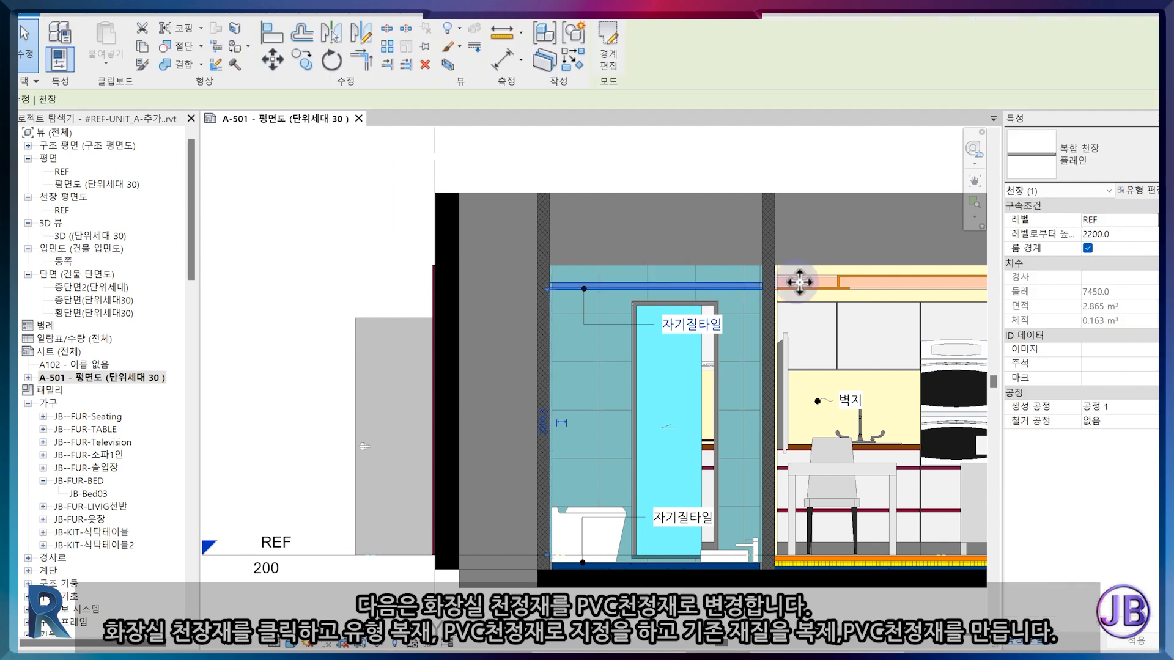
click(1150, 190)
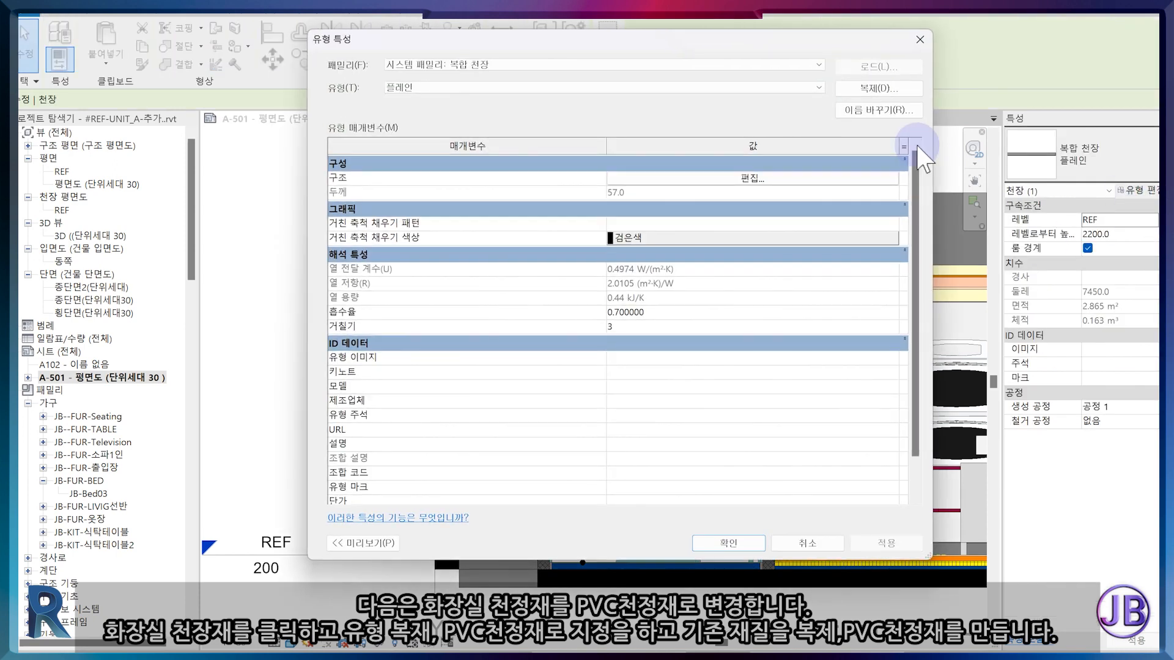
click(888, 89)
text(PVC천정재)
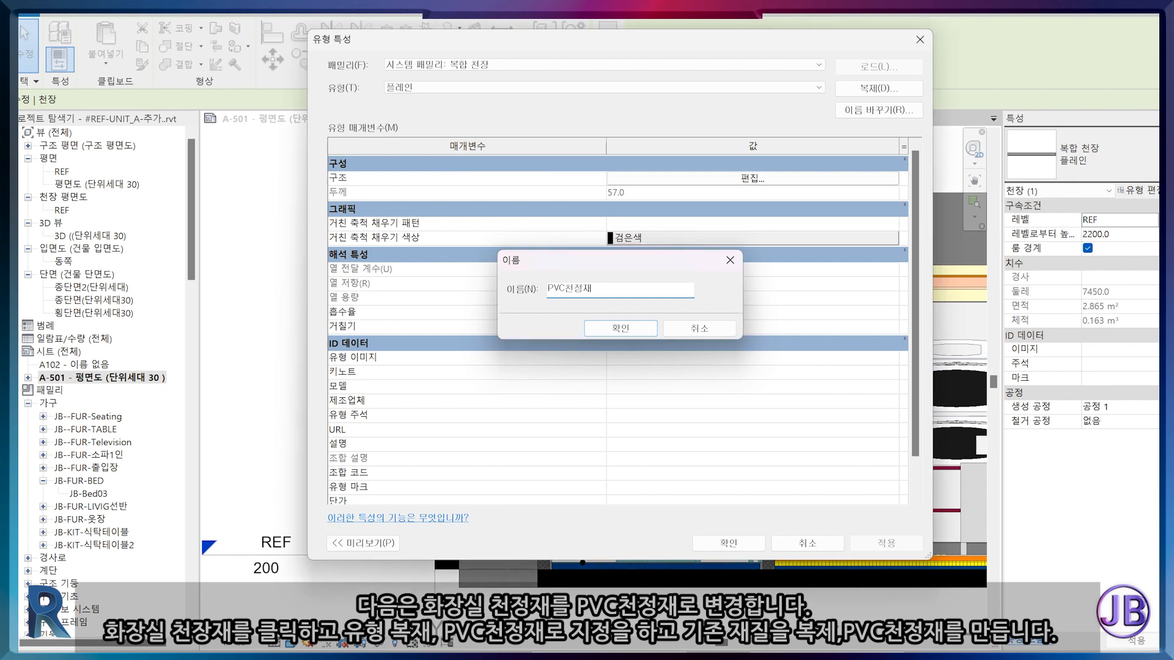
key(Return)
For the ceiling type's finish layer, duplicate the #JB-자기질 타일 400 x 400 material as #JB-PVC천정재
click(650, 174)
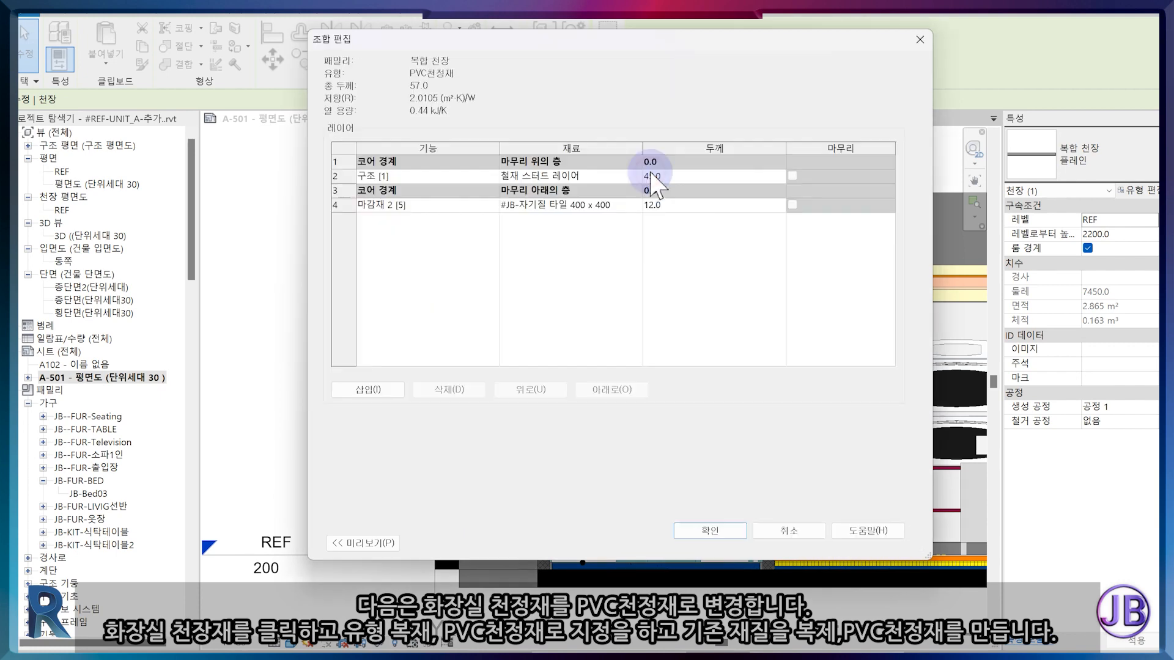
click(636, 205)
right_click(284, 225)
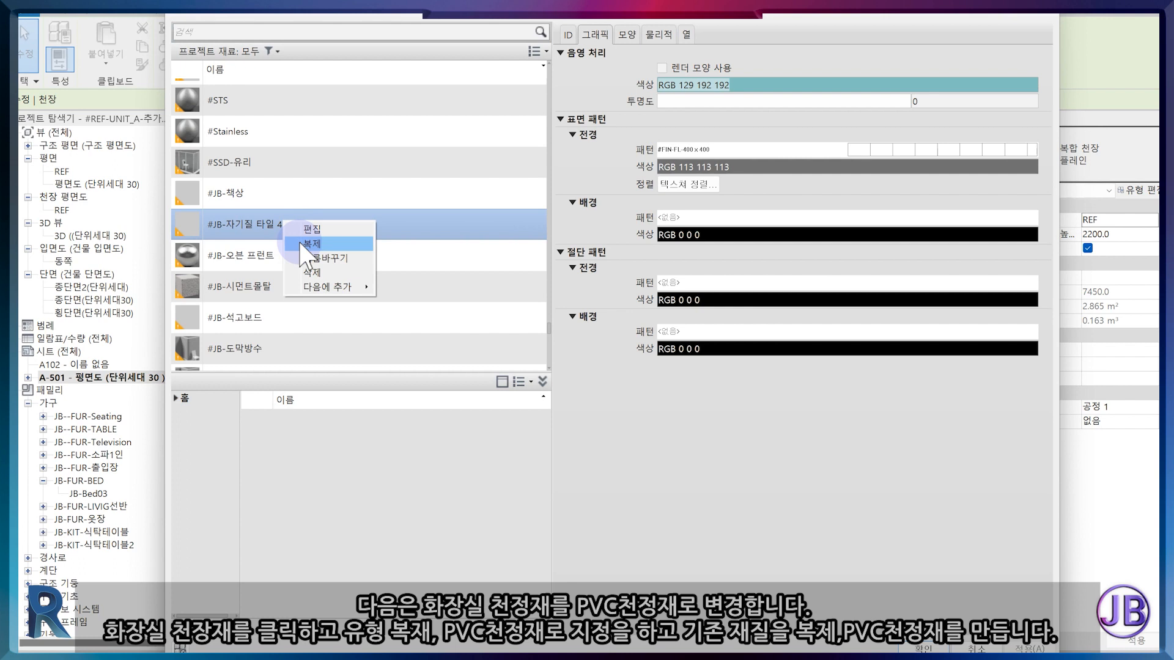
click(301, 244)
text(#JB-PVC천정재)
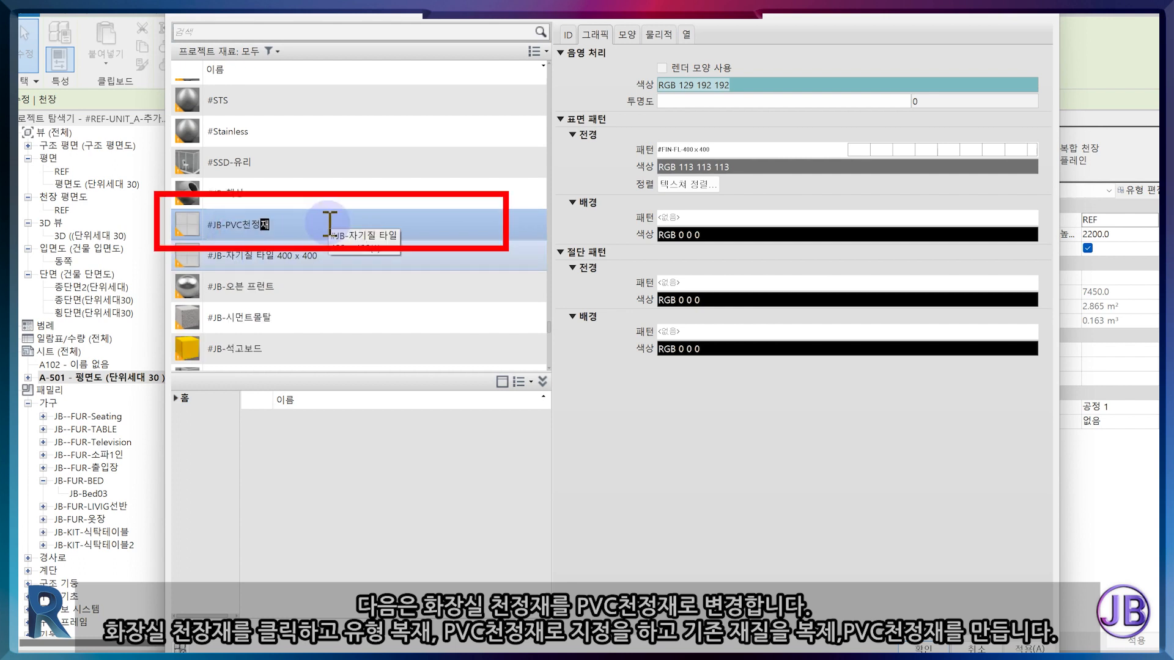
key(Return)
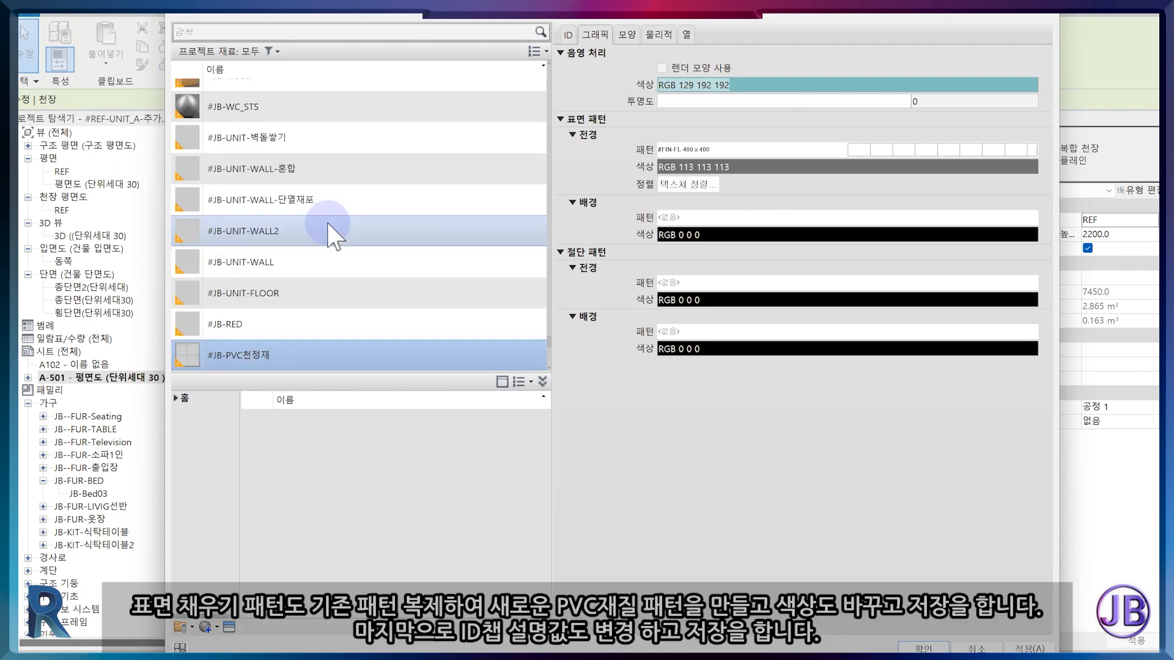
Give #JB-PVC천정재 a new crosshatch surface pattern #FIN-CL-600 x 600 with 600 mm line spacings and shading color RGB 0-64-128
click(910, 153)
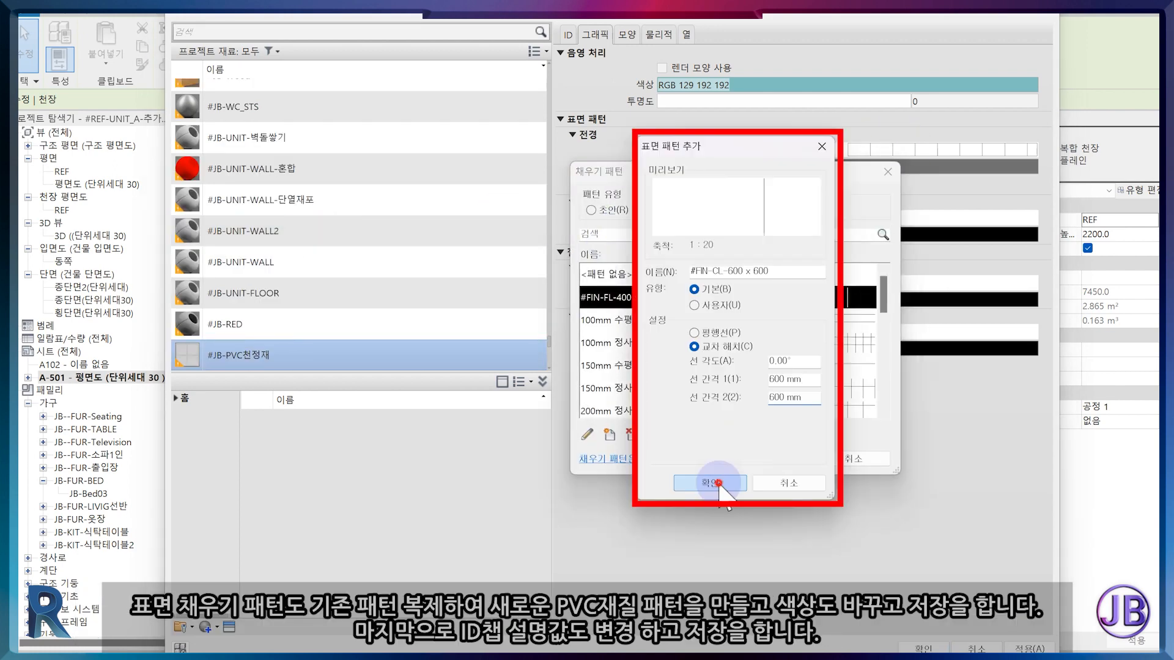
click(718, 483)
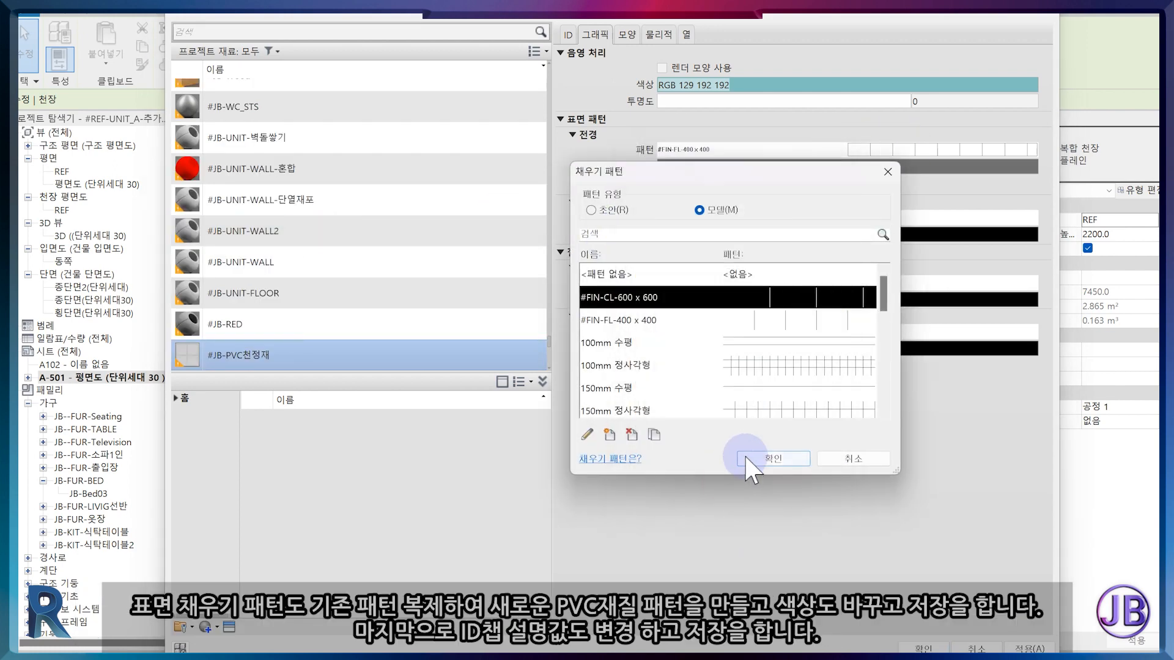
click(789, 460)
click(758, 86)
click(525, 267)
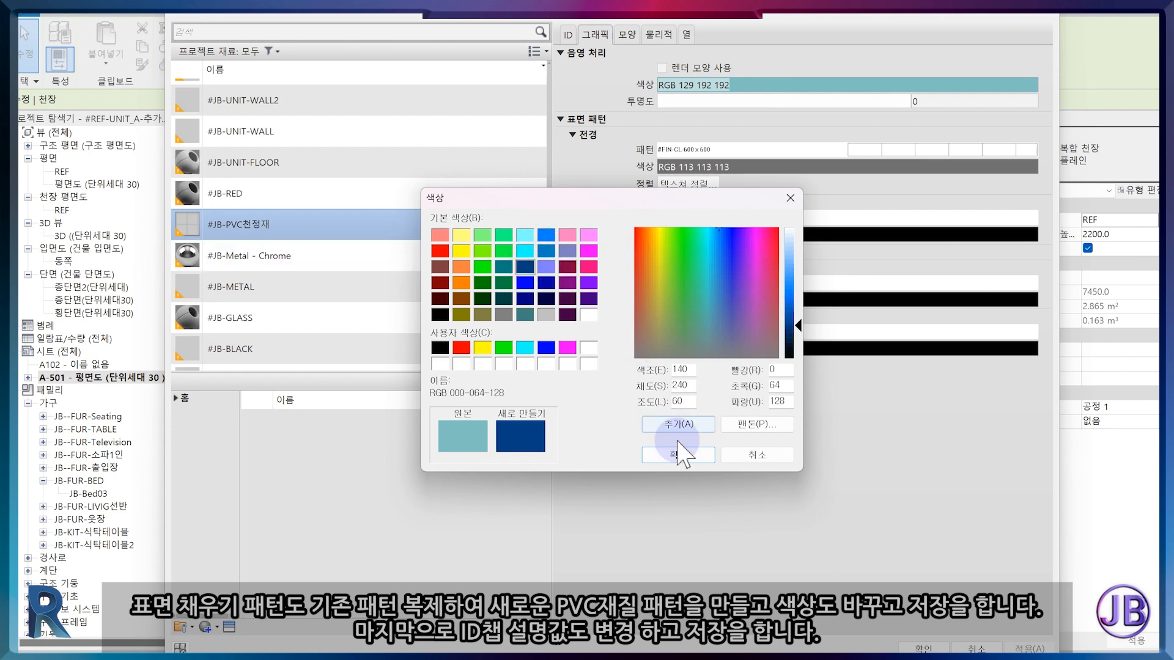
Set the #JB-PVC천정재 material's description to PVC천정재 and confirm the material, ceiling assembly and type settings
click(568, 35)
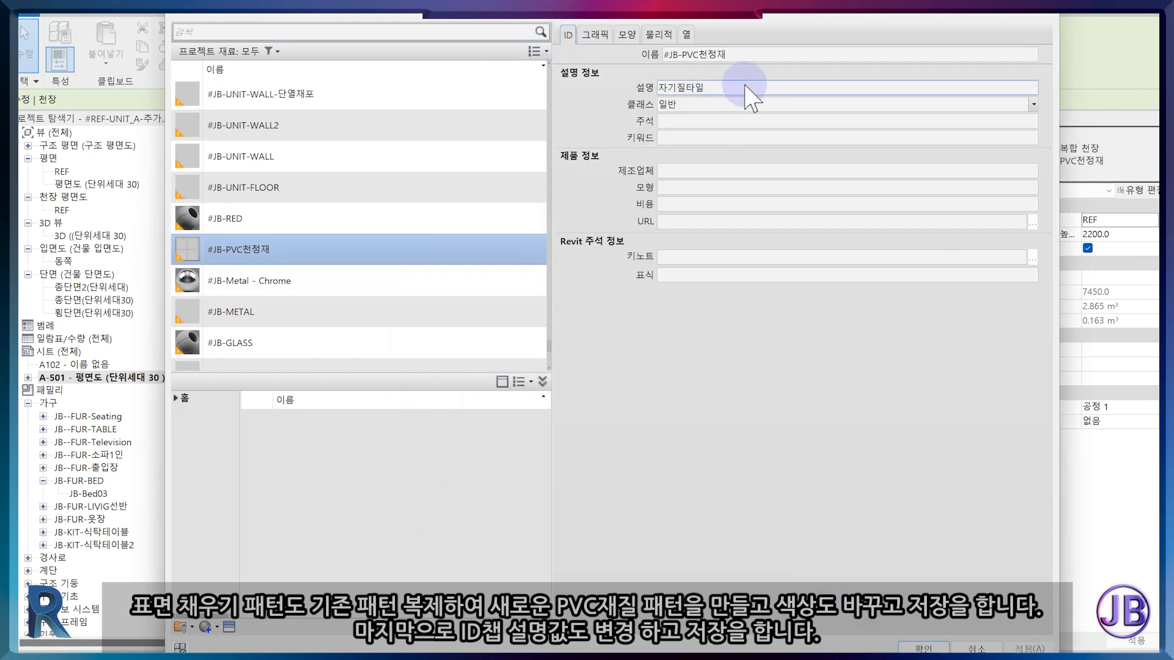
drag(744, 84, 606, 79)
text(PVC천정재)
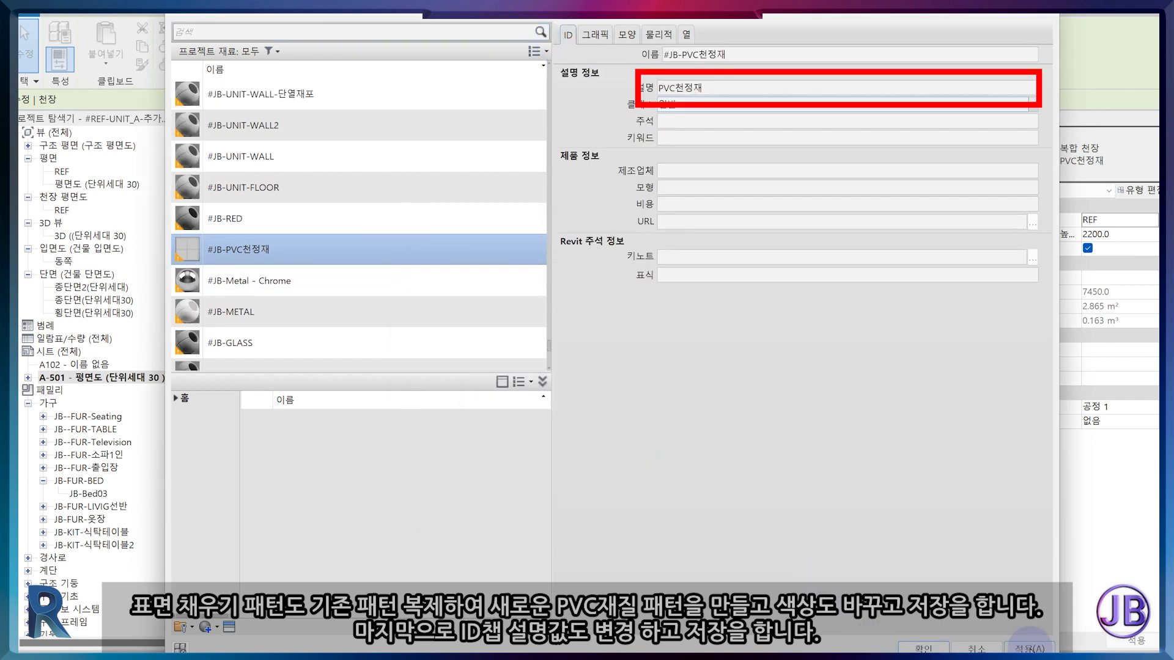
click(927, 647)
click(738, 532)
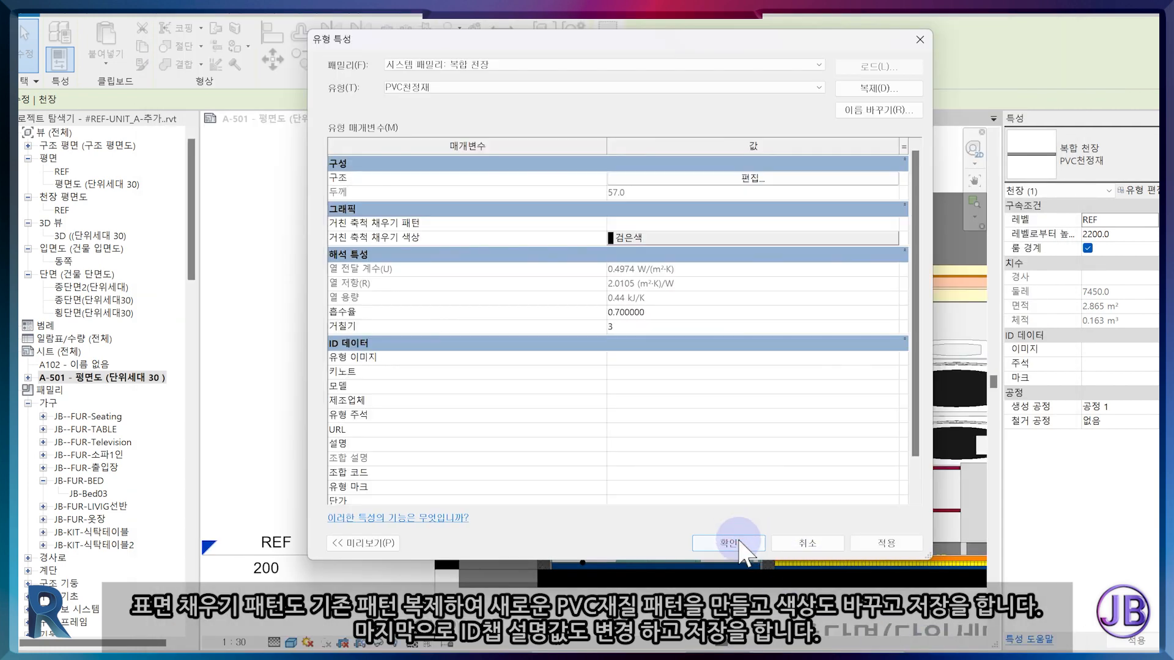
click(741, 541)
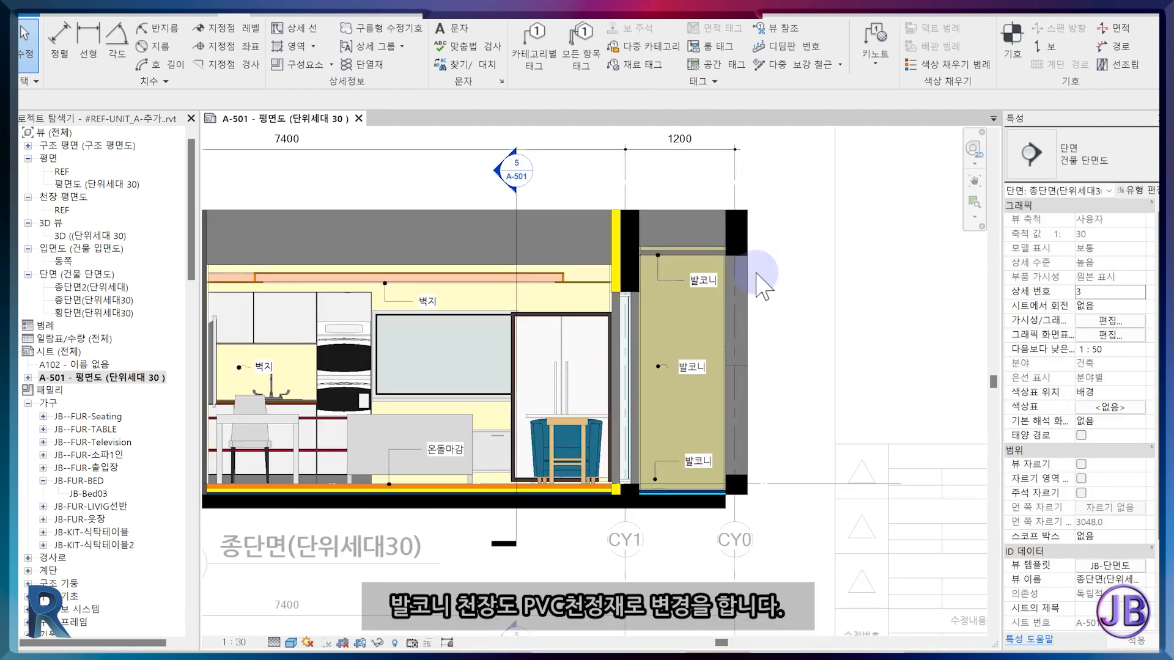
Change the balcony ceiling in the 종단면(단위세대30) section to the PVC천정재 type
scroll(760, 280, up, 3)
click(673, 251)
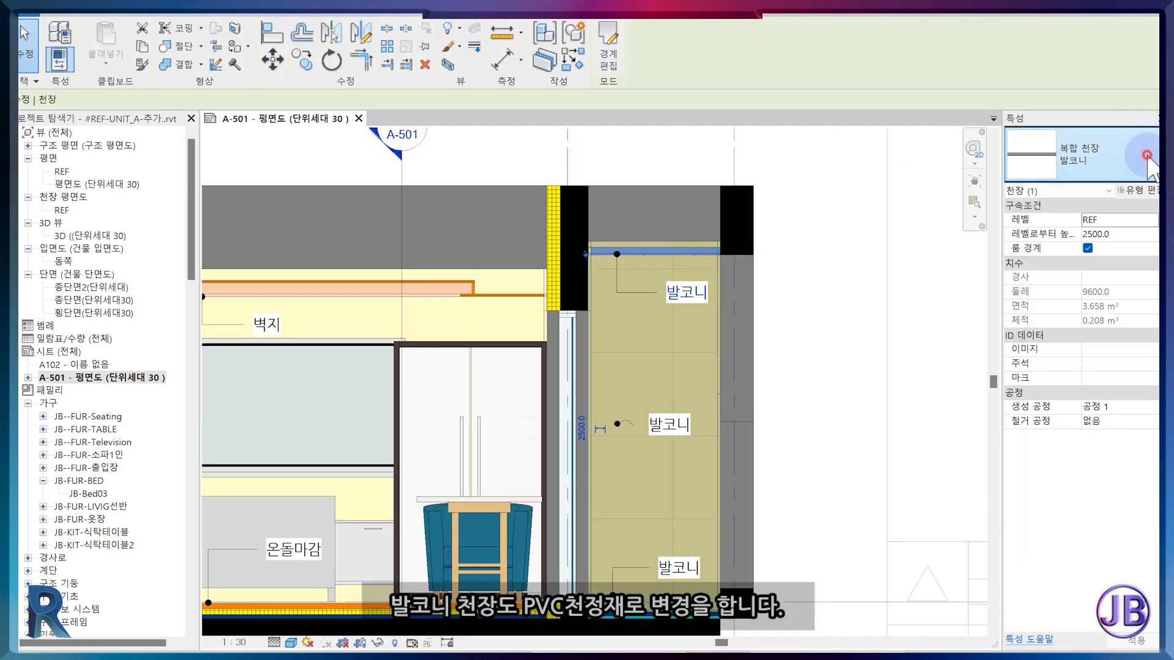
click(1141, 157)
click(1043, 352)
scroll(630, 314, up, 2)
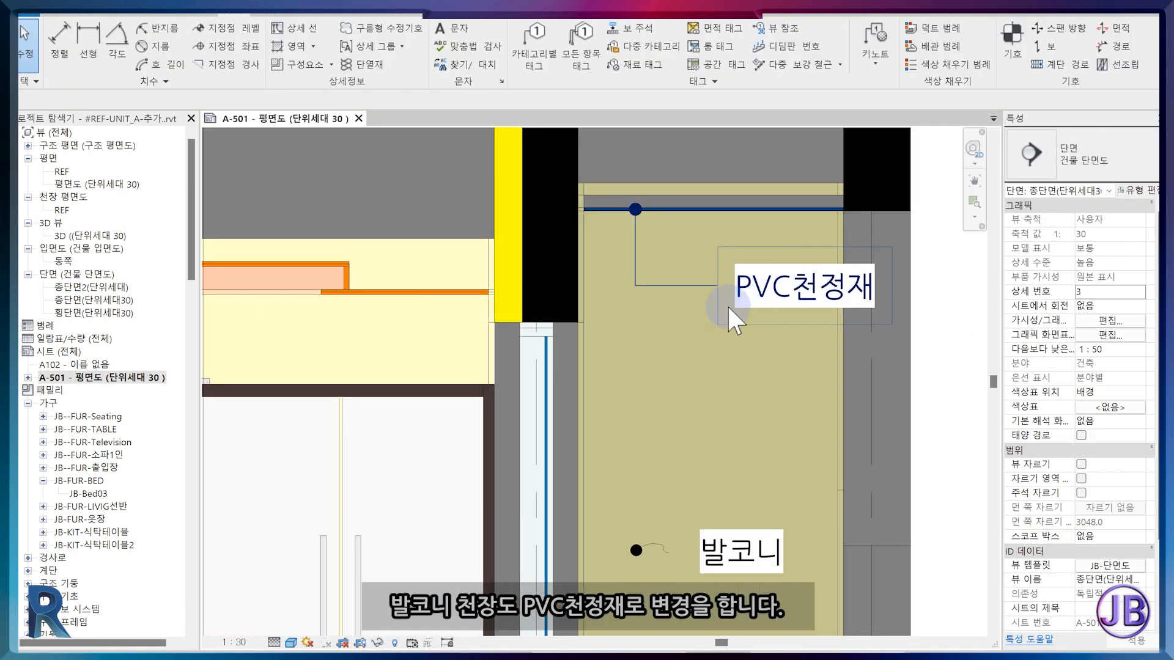
click(911, 337)
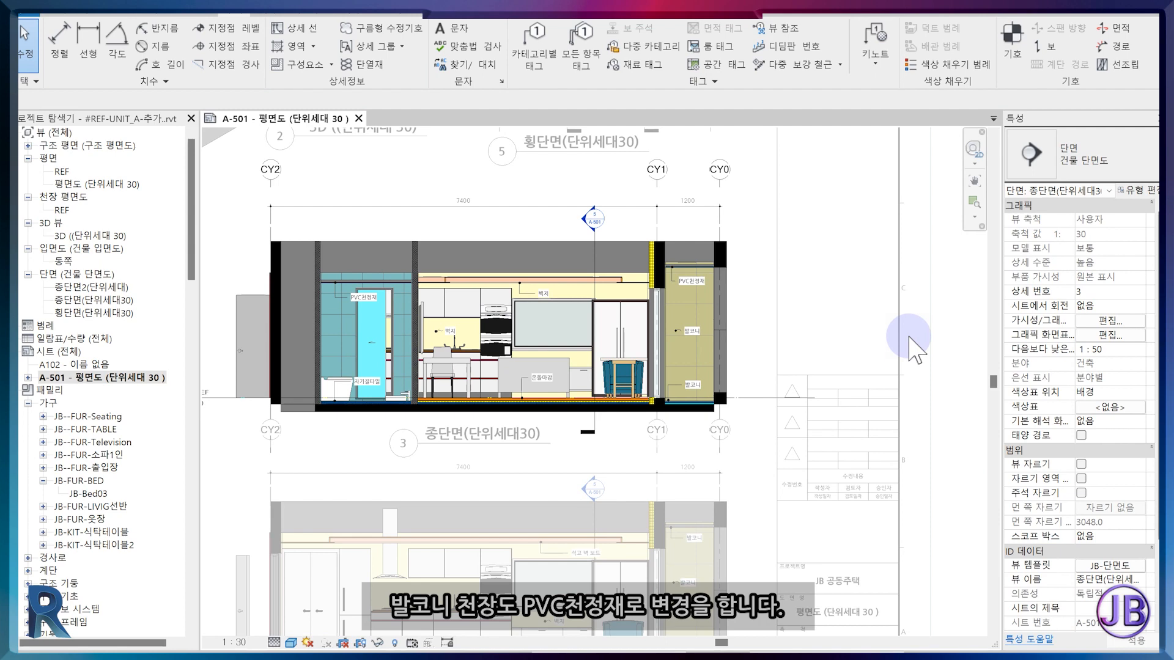
Deactivate the 종단면(단위세대30) section on the sheet and activate the 종단면2(단위세대) section
click(808, 399)
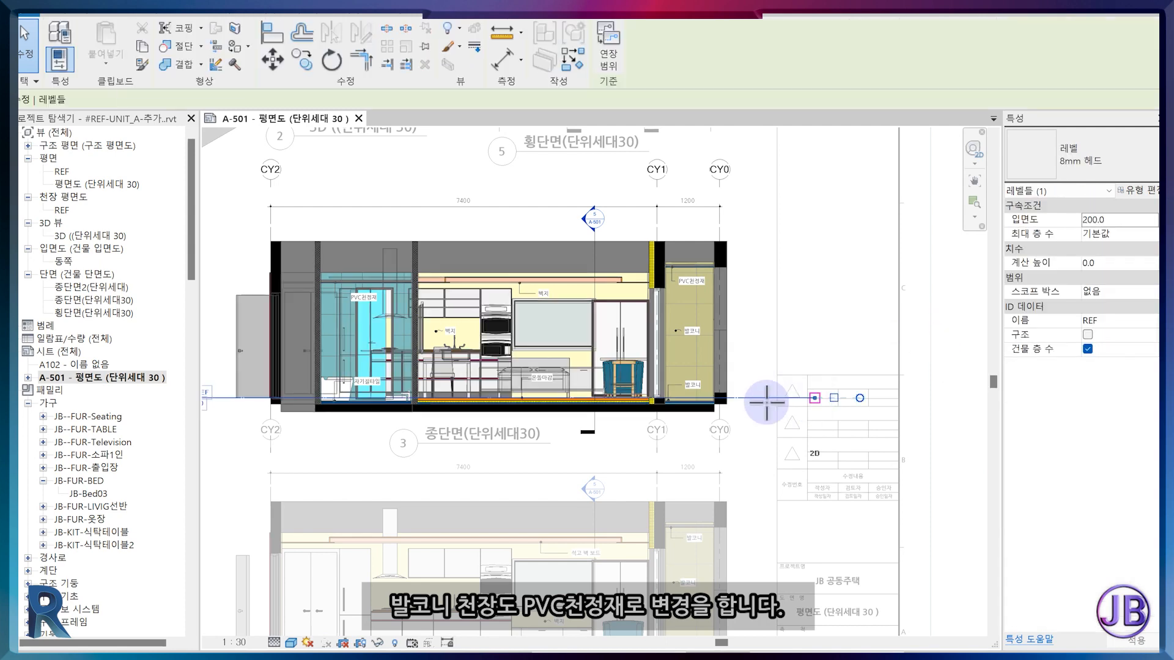
click(938, 433)
scroll(760, 398, down, 4)
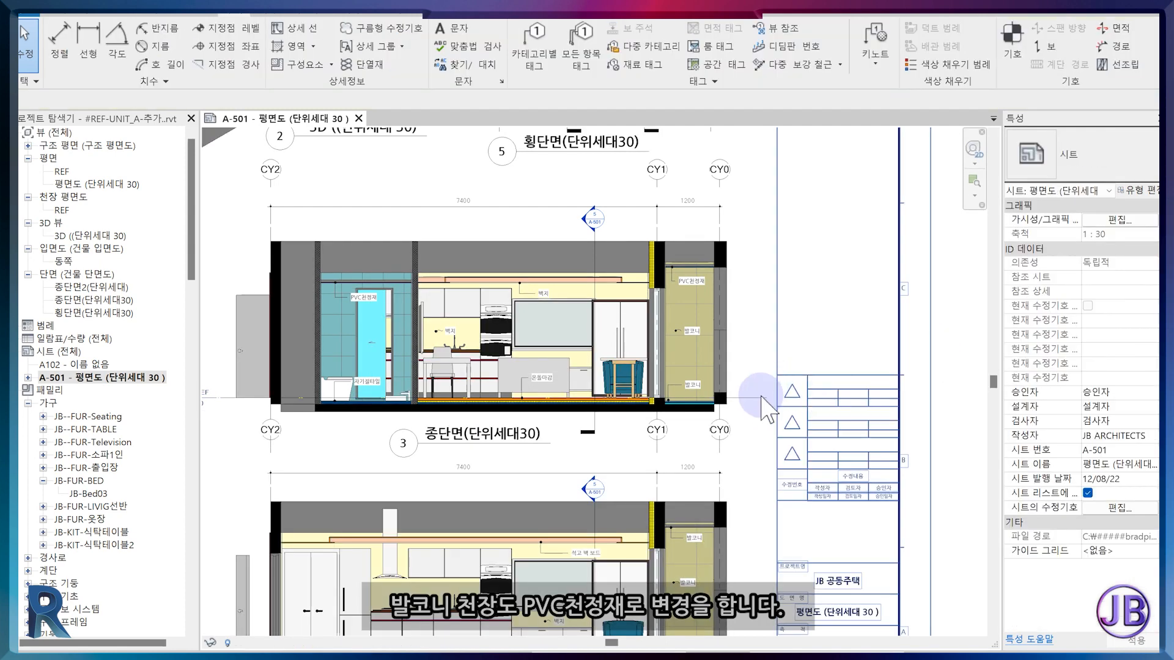
scroll(793, 373, up, 3)
click(823, 370)
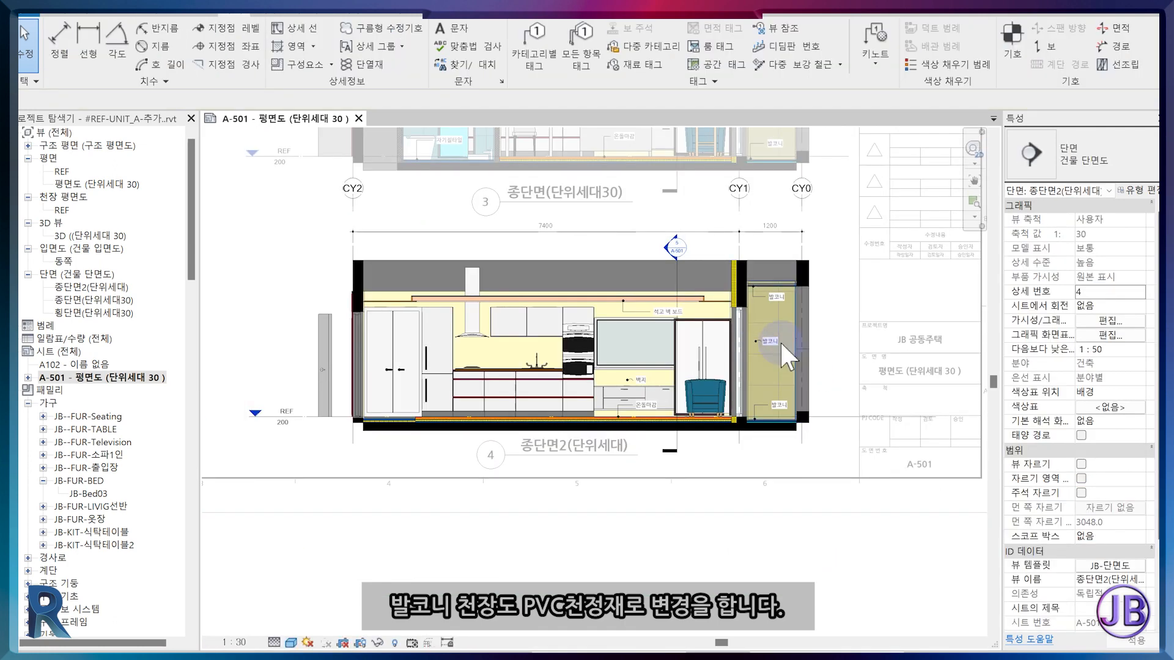
Change the balcony ceiling in the 종단면2(단위세대) section to the PVC천정재 type
scroll(780, 340, up, 2)
click(771, 241)
click(1082, 154)
click(1121, 338)
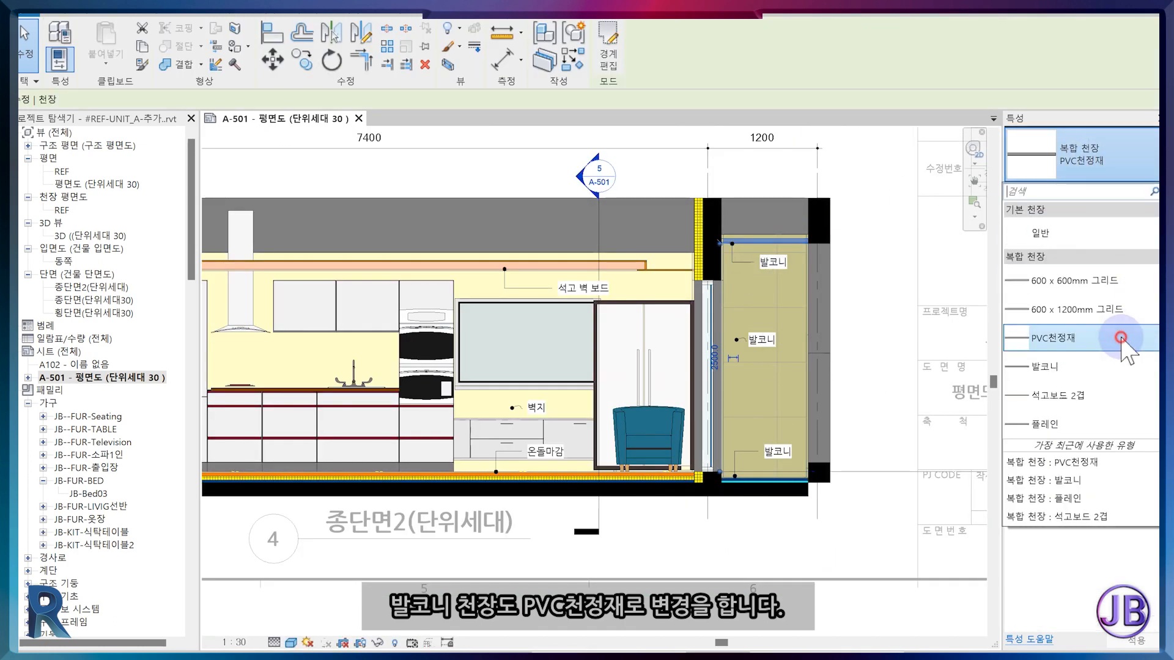
key(Escape)
Delete the 발코니 material tag attached to the balcony ceiling in the 종단면2(단위세대) section
scroll(748, 257, up, 2)
click(731, 233)
key(Escape)
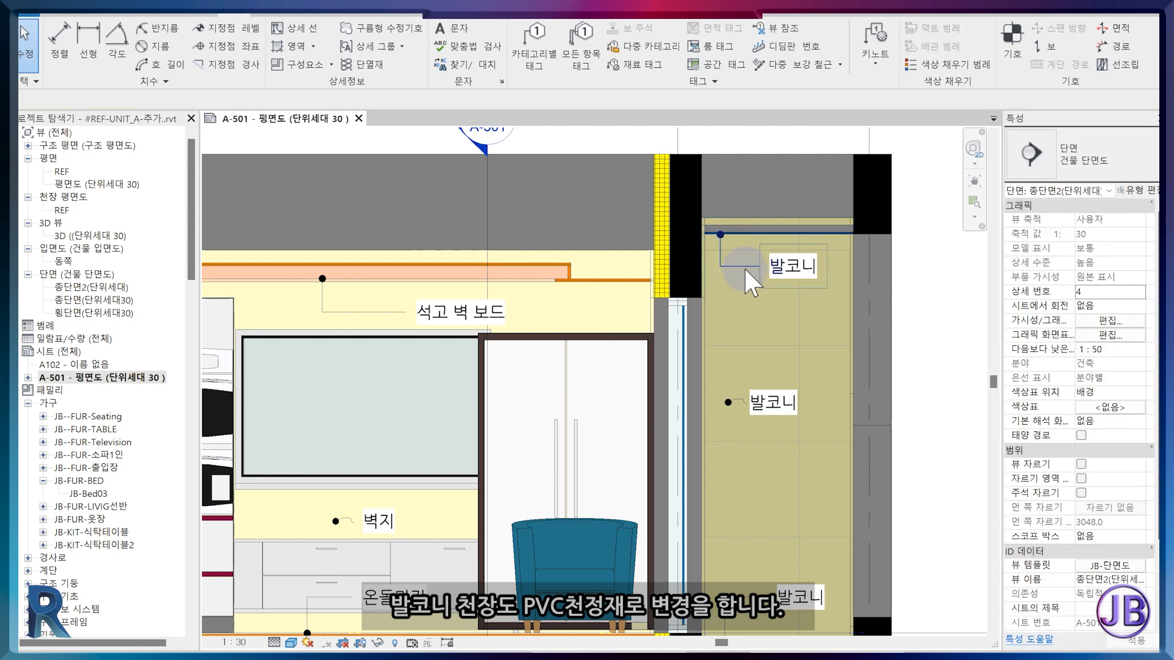
click(745, 269)
key(Delete)
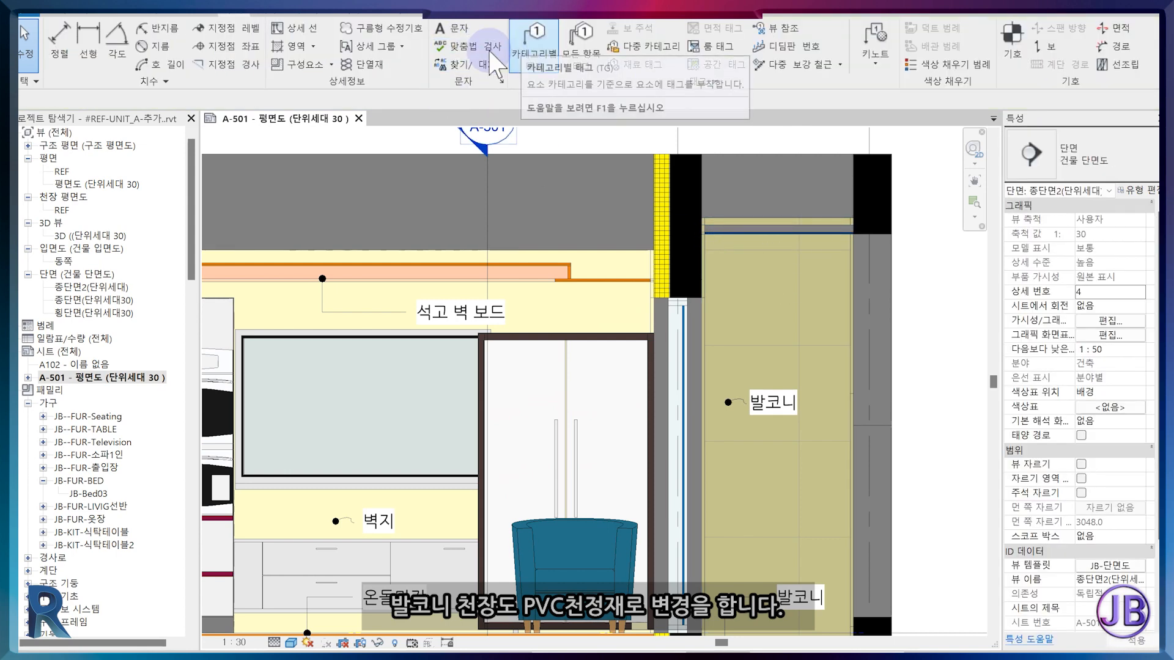
Add a PVC천정재 material tag with a leader to the balcony ceiling in 종단면2(단위세대), with its text below the ceiling
click(636, 65)
click(729, 232)
click(754, 276)
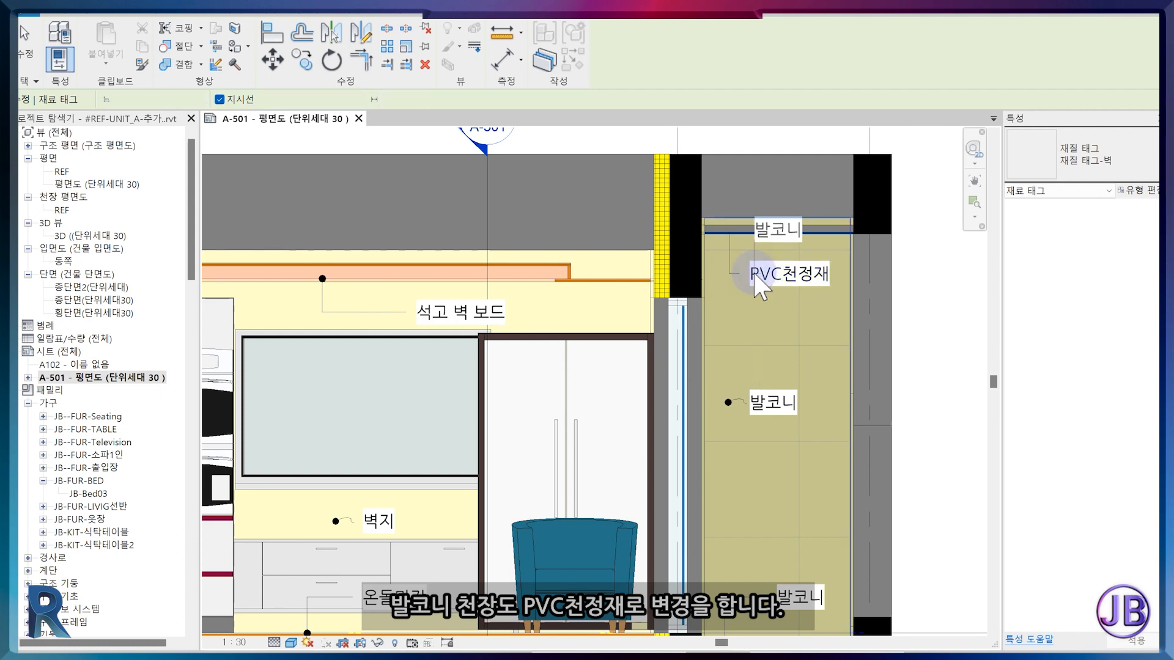
Change the new PVC천정재 tag in the balcony of 종단면2(단위세대) to the 재질 태그-단면 type
key(Escape)
click(764, 275)
click(1114, 174)
click(1136, 225)
click(906, 283)
scroll(735, 308, up, 2)
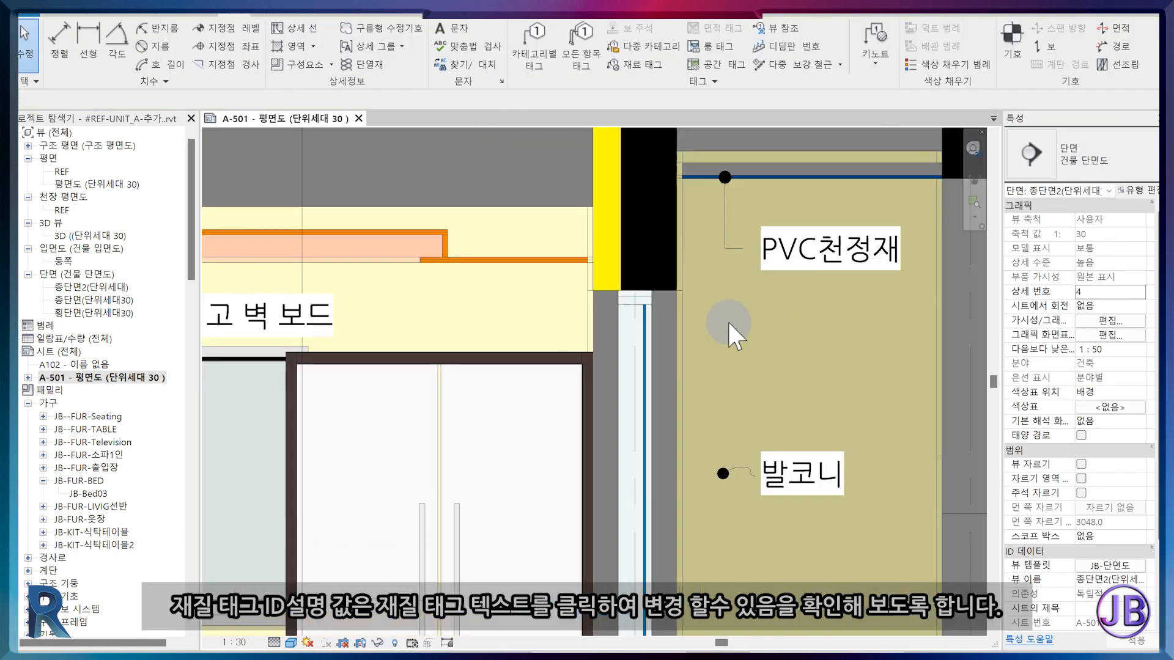
Change the text of the gypsum board ceiling's material tag in 종단면2(단위세대) to 석고 벽 보드/벽지
scroll(734, 305, down, 4)
scroll(401, 322, up, 1)
click(671, 232)
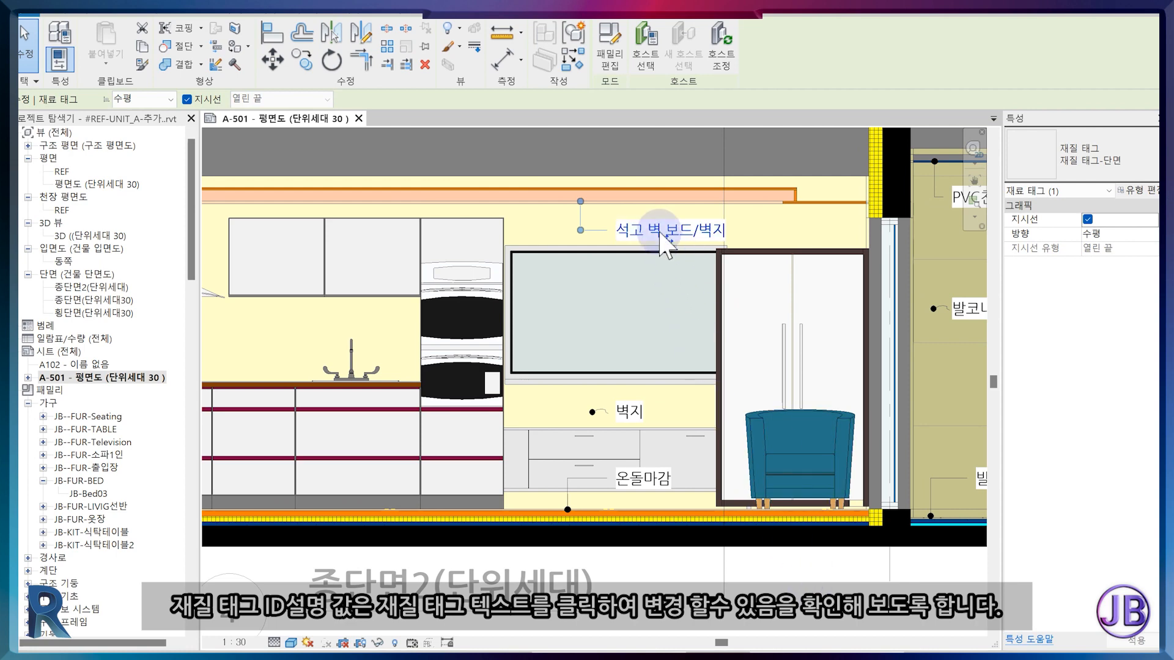
Check the identity description of the #JB-석고보드 material in the 석고보드 2겹 ceiling type's layers, and close the dialogs
click(637, 203)
click(1148, 190)
click(743, 178)
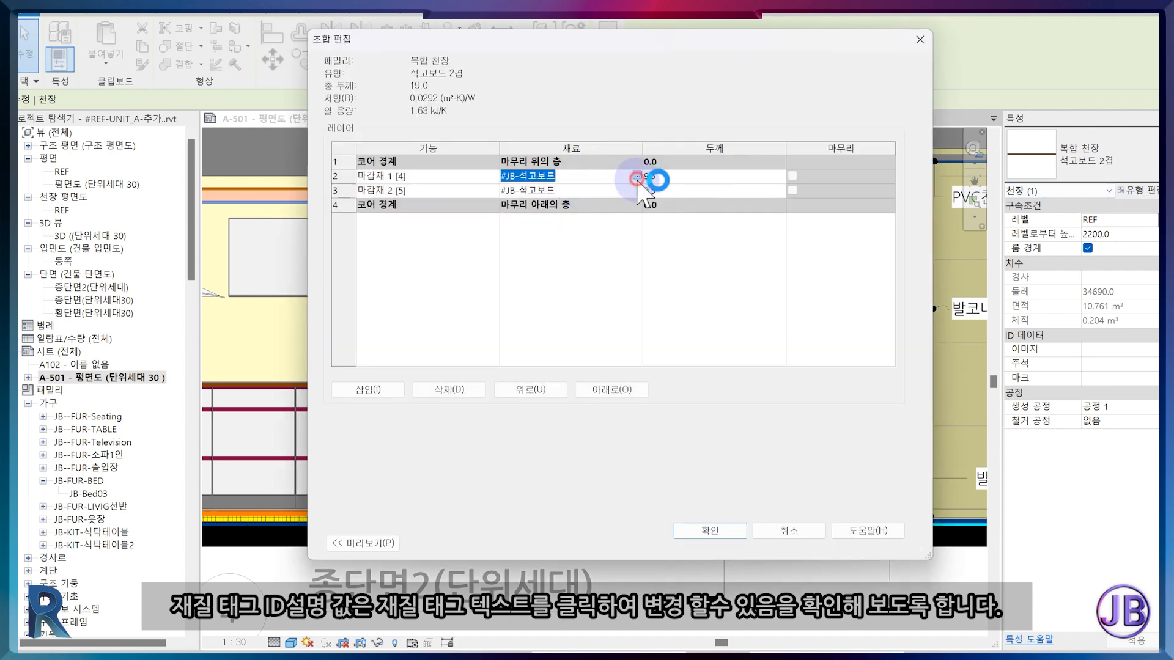
click(637, 179)
click(568, 35)
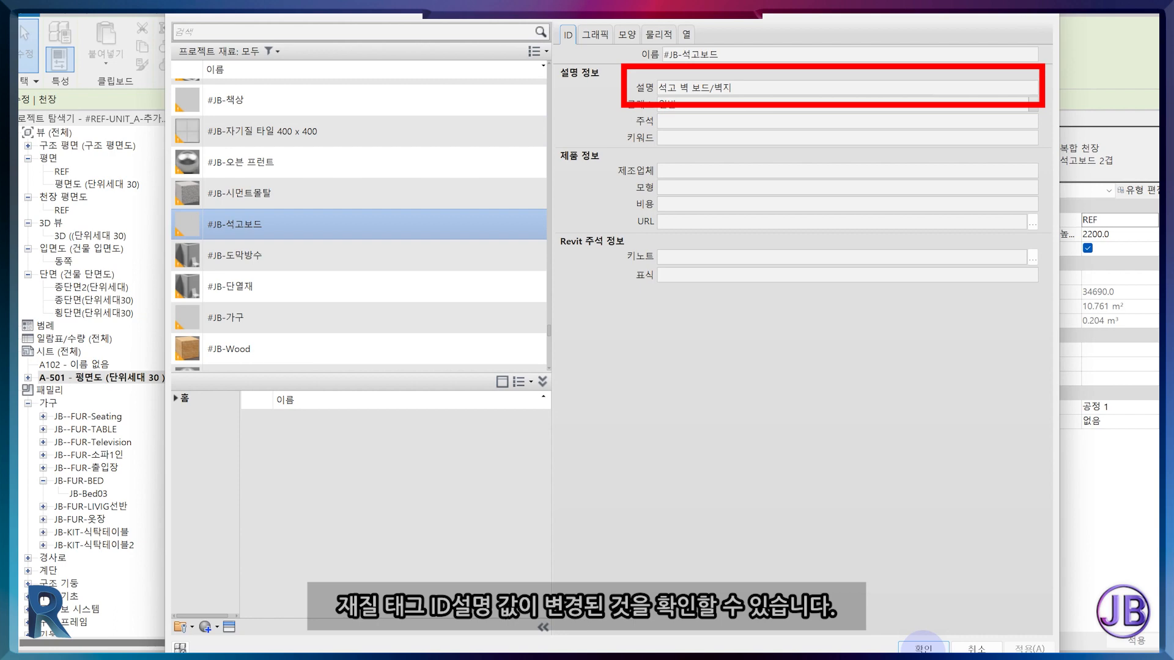
click(923, 649)
click(734, 538)
click(732, 547)
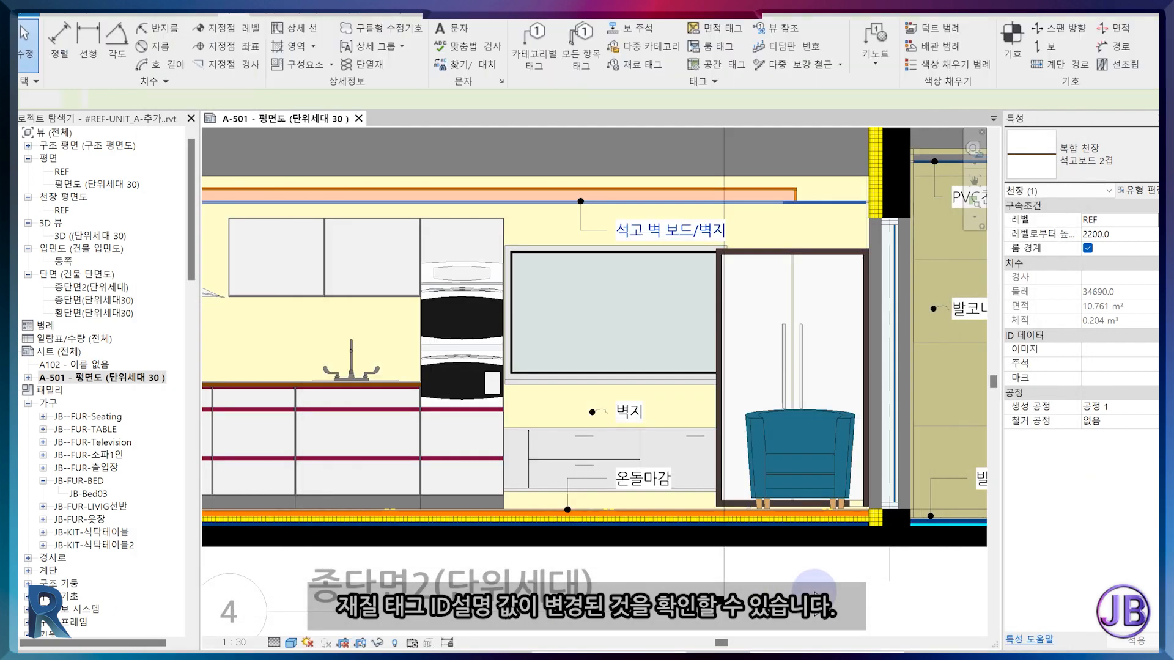
click(814, 593)
Deactivate the 종단면2(단위세대) section view and return to sheet A-501
scroll(807, 593, down, 3)
middle_drag(788, 603, 850, 517)
scroll(699, 519, down, 3)
middle_drag(949, 577, 880, 553)
scroll(881, 554, up, 1)
click(881, 553)
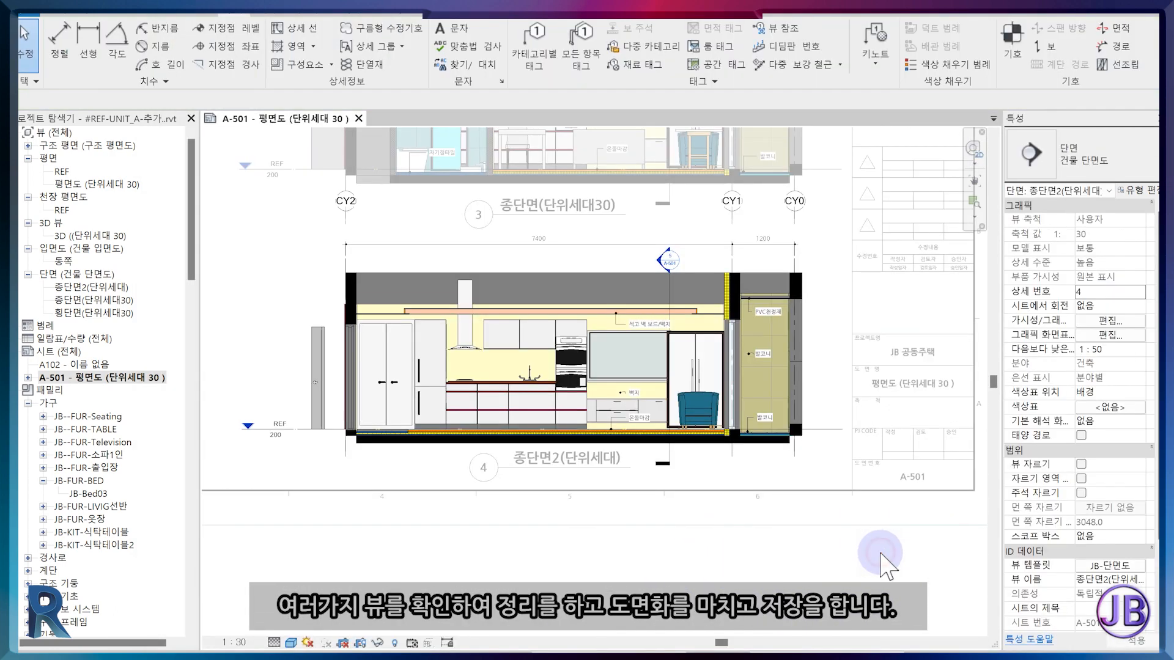
double_click(881, 554)
Switch the 3D and section viewports on the sheet to a viewport type whose title includes the scale, and review the whole sheet
scroll(878, 553, down, 3)
middle_drag(753, 428, 759, 581)
scroll(754, 269, up, 6)
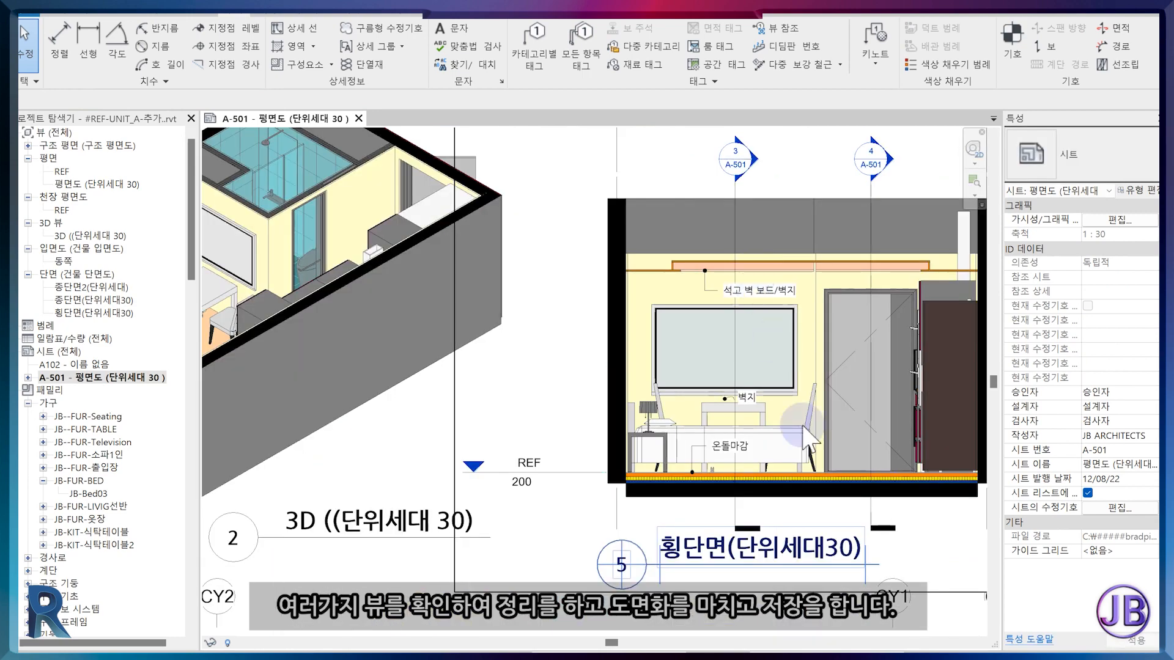
scroll(728, 487, down, 1)
middle_drag(290, 441, 488, 443)
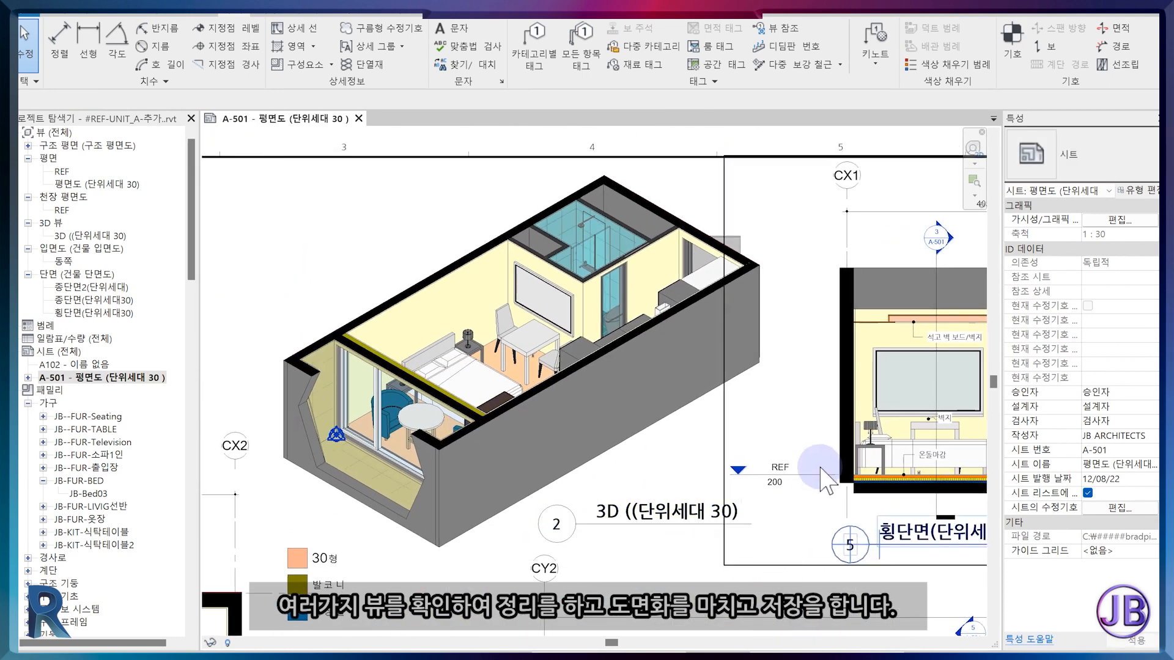
scroll(575, 494, down, 2)
middle_drag(575, 495, 546, 264)
click(769, 301)
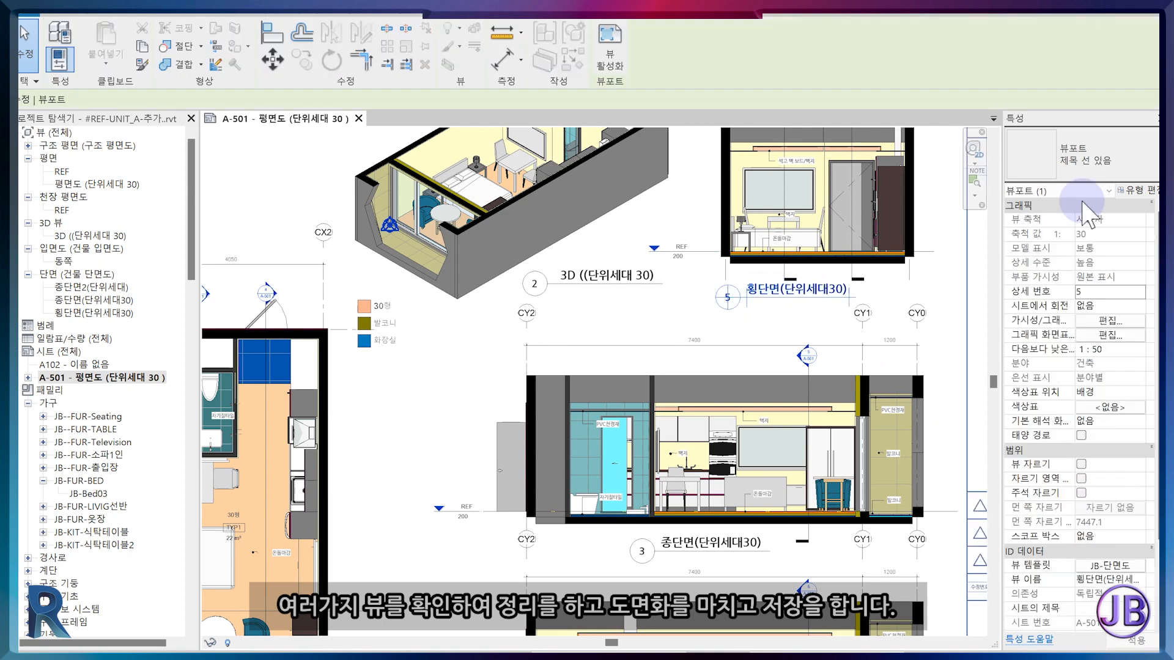
middle_drag(695, 281, 697, 255)
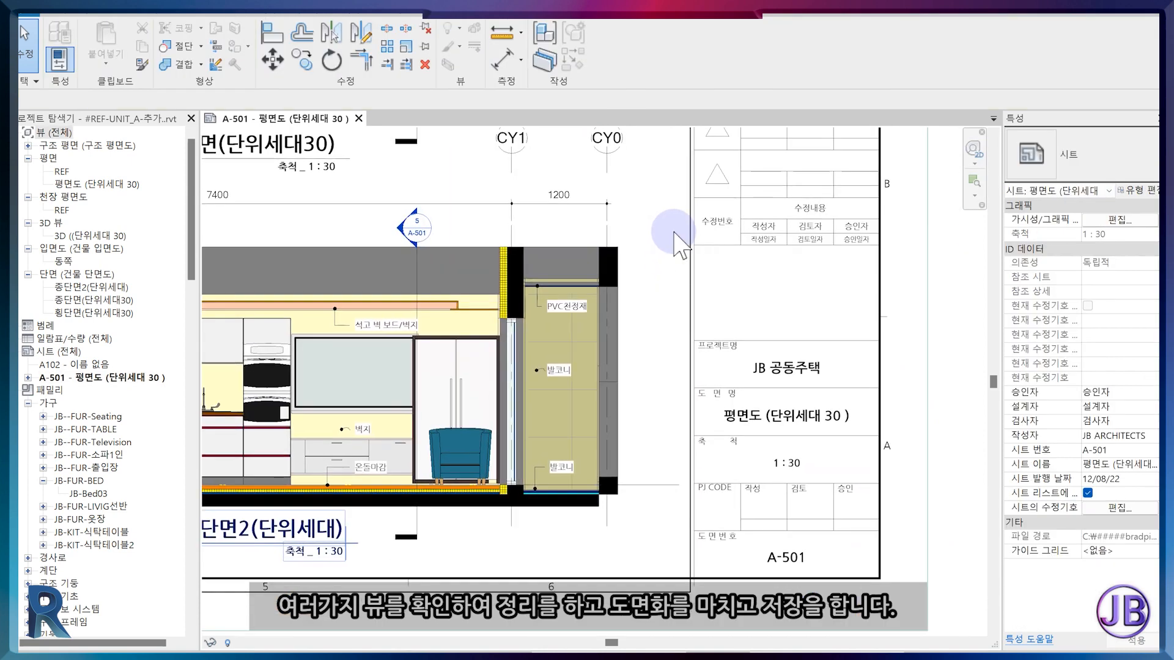
scroll(676, 236, down, 2)
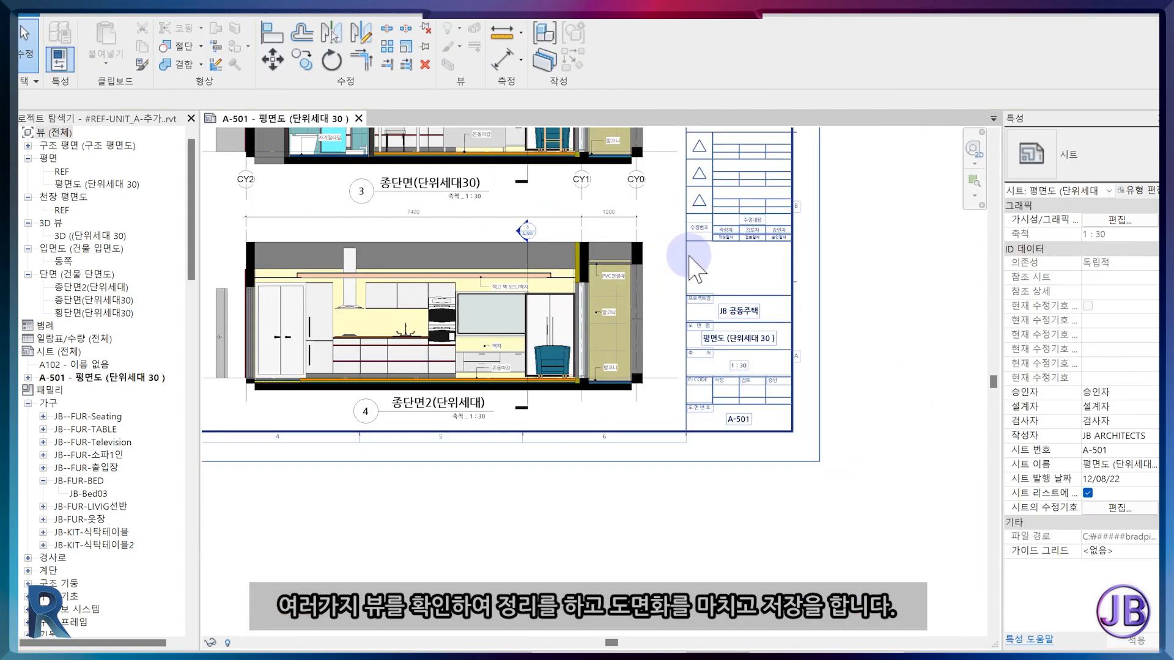
middle_click(774, 484)
middle_click(773, 484)
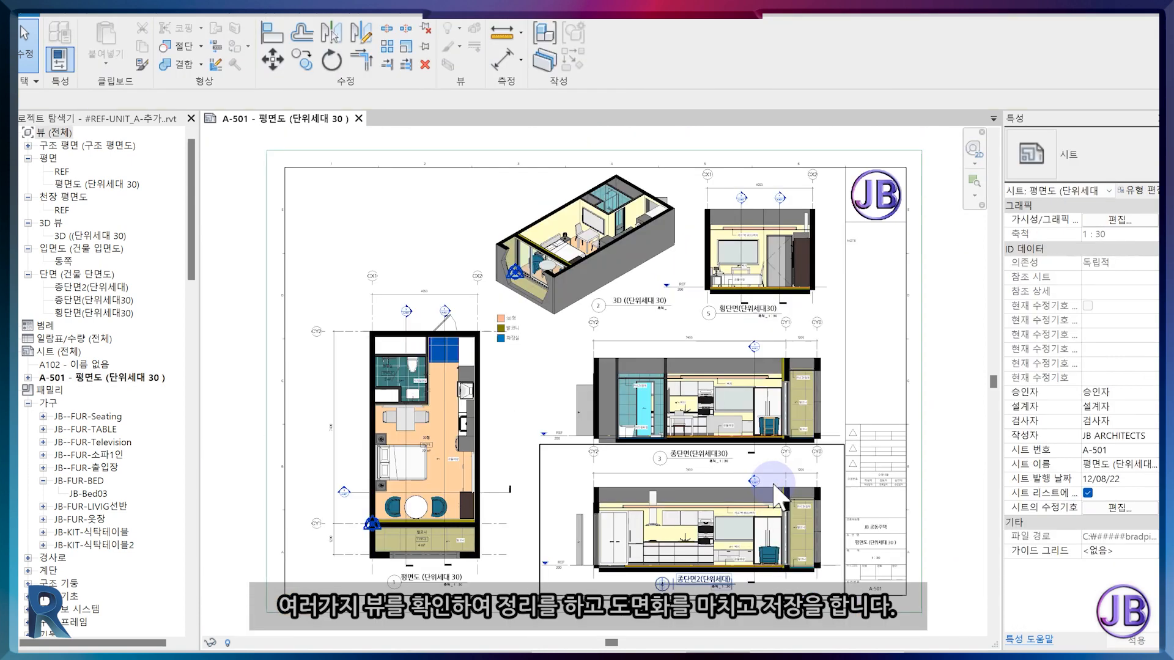